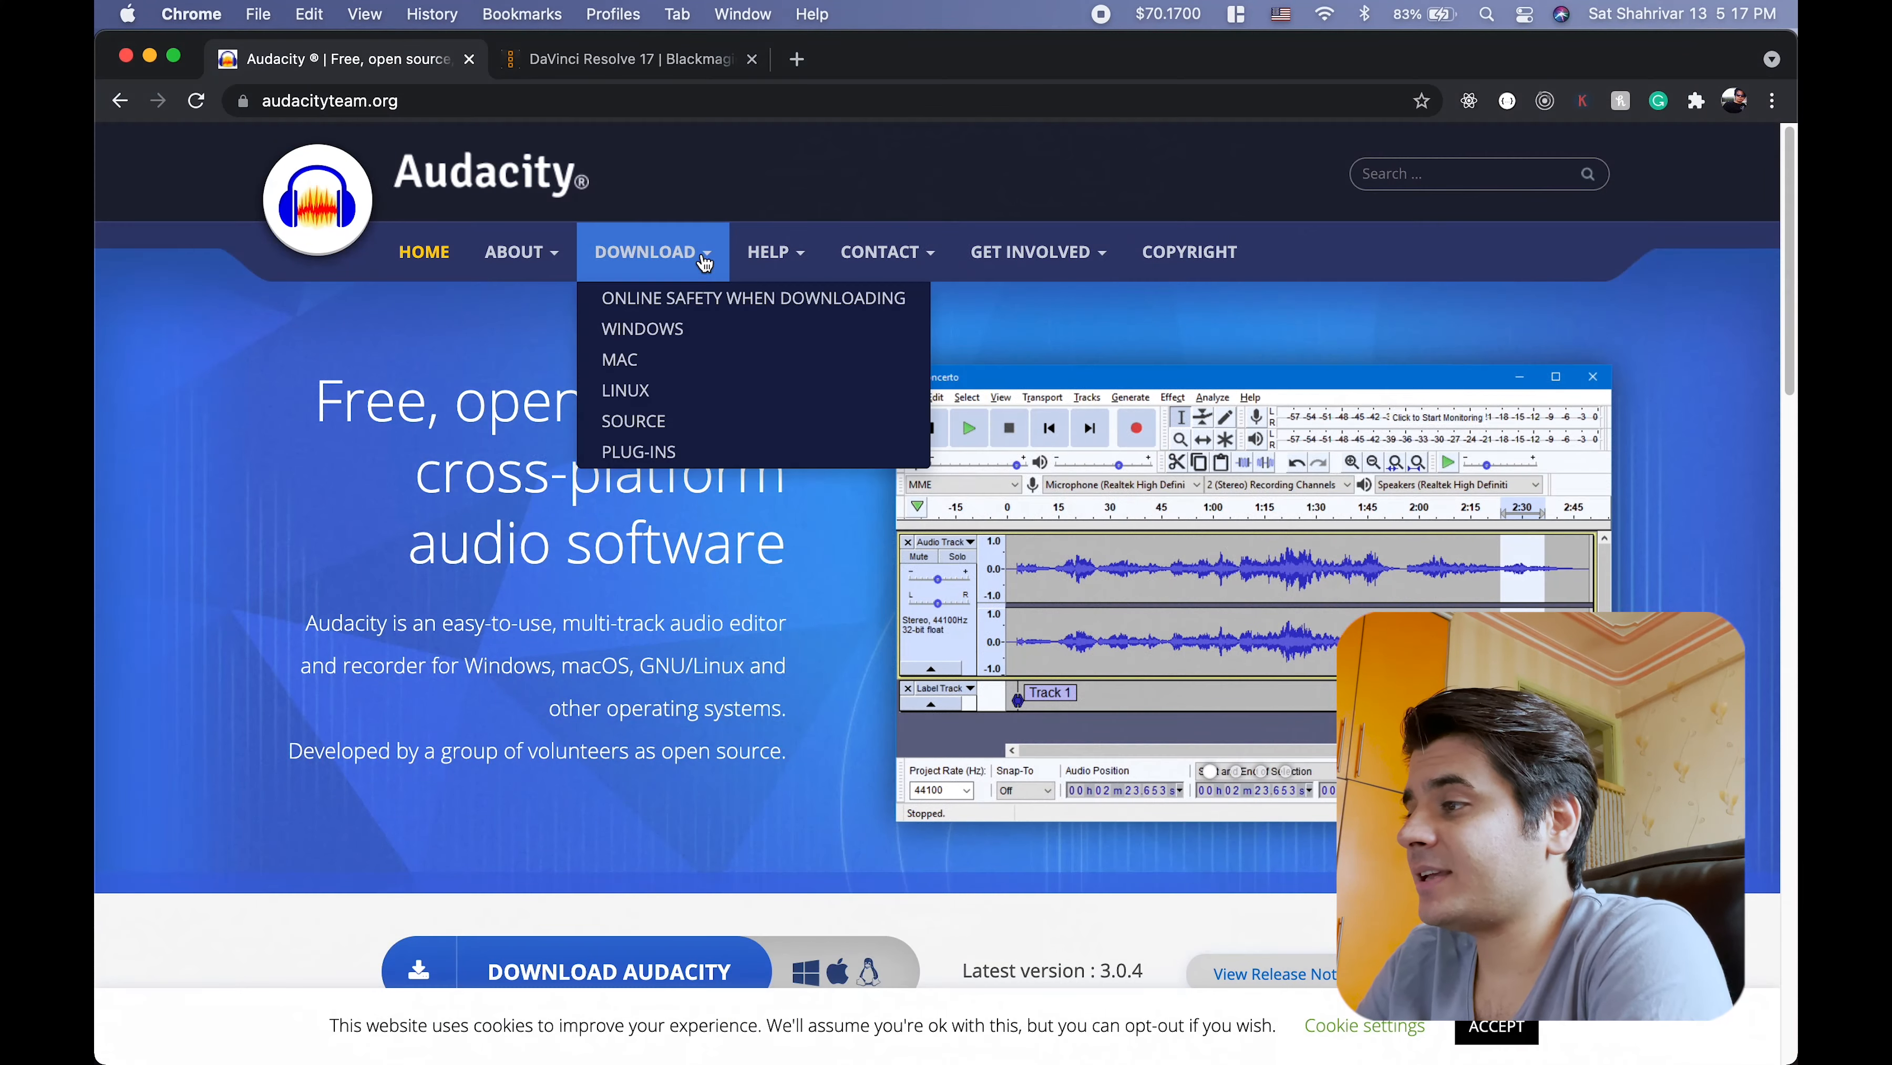
Step: Open the download page on the Audacity website, and launch the installed Audacity application
{"action": "left_click", "coordinate": [679, 239]}
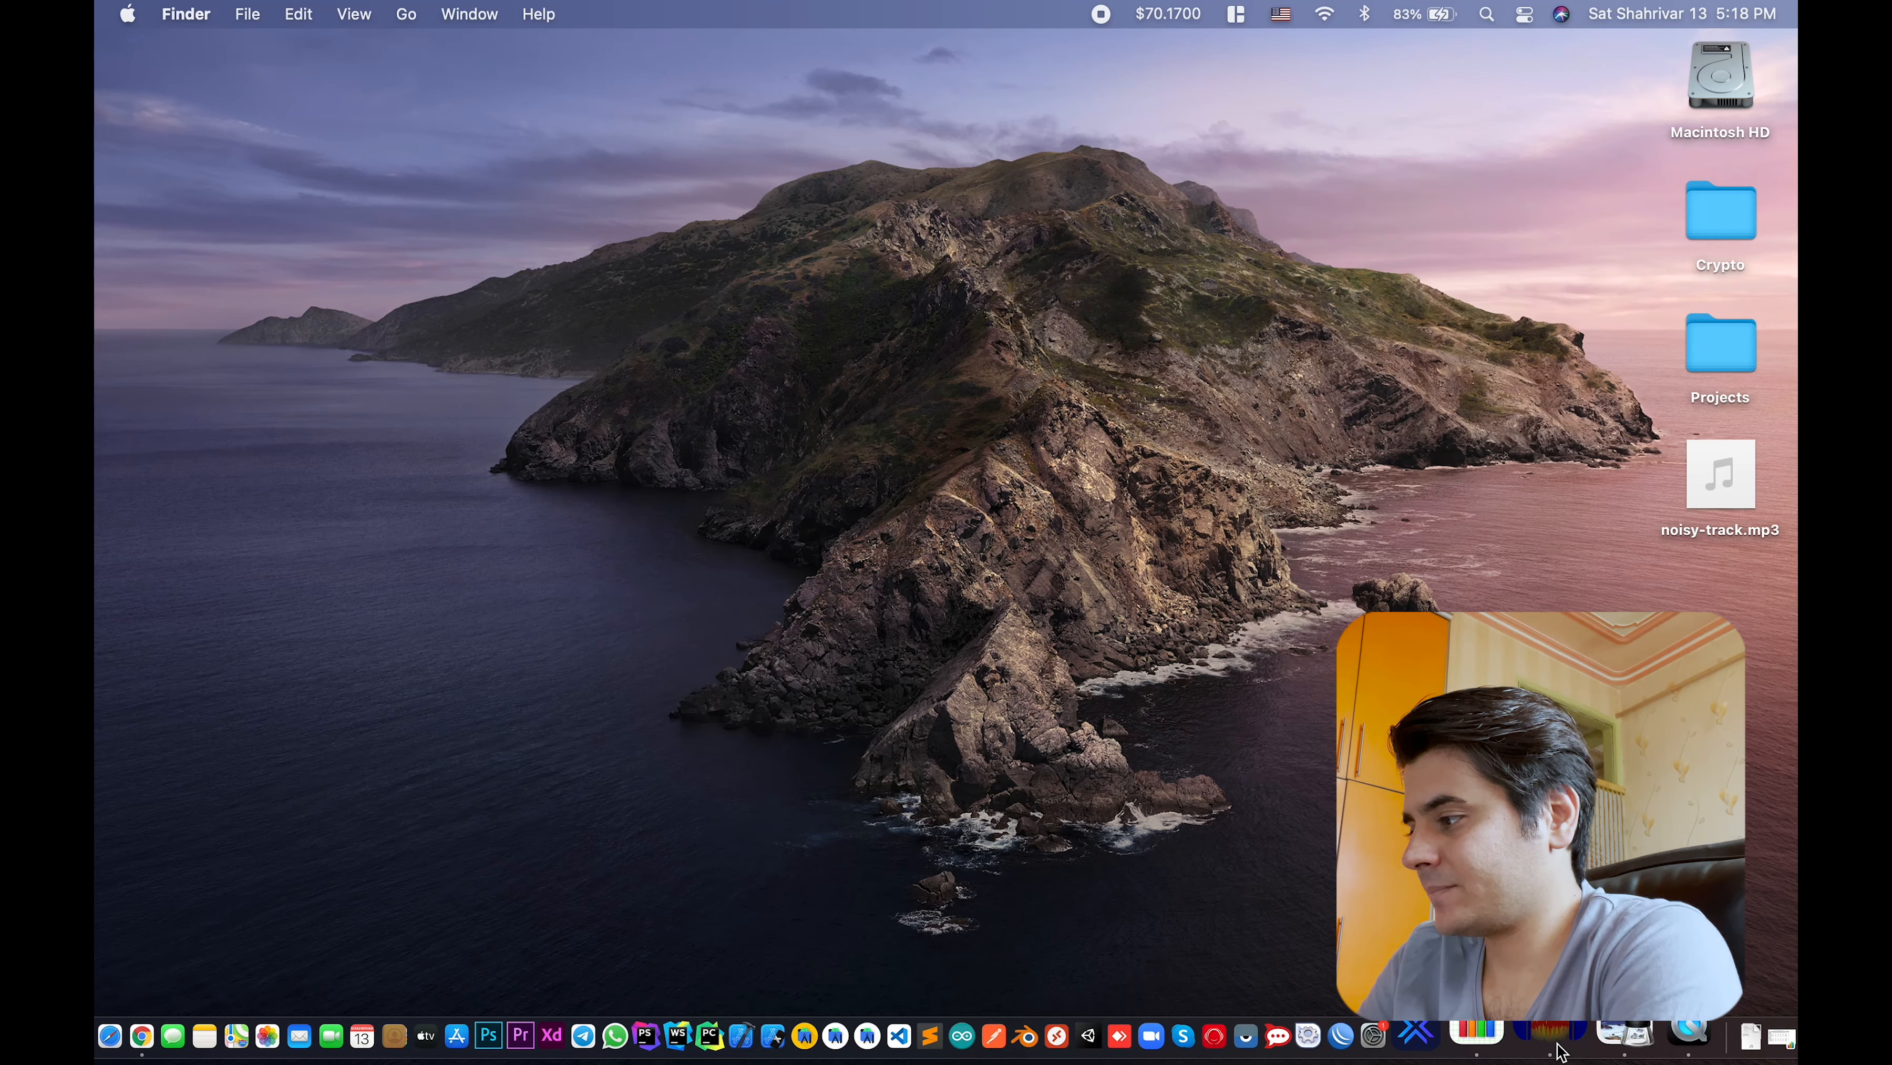
{"action": "left_click", "coordinate": [1561, 1051]}
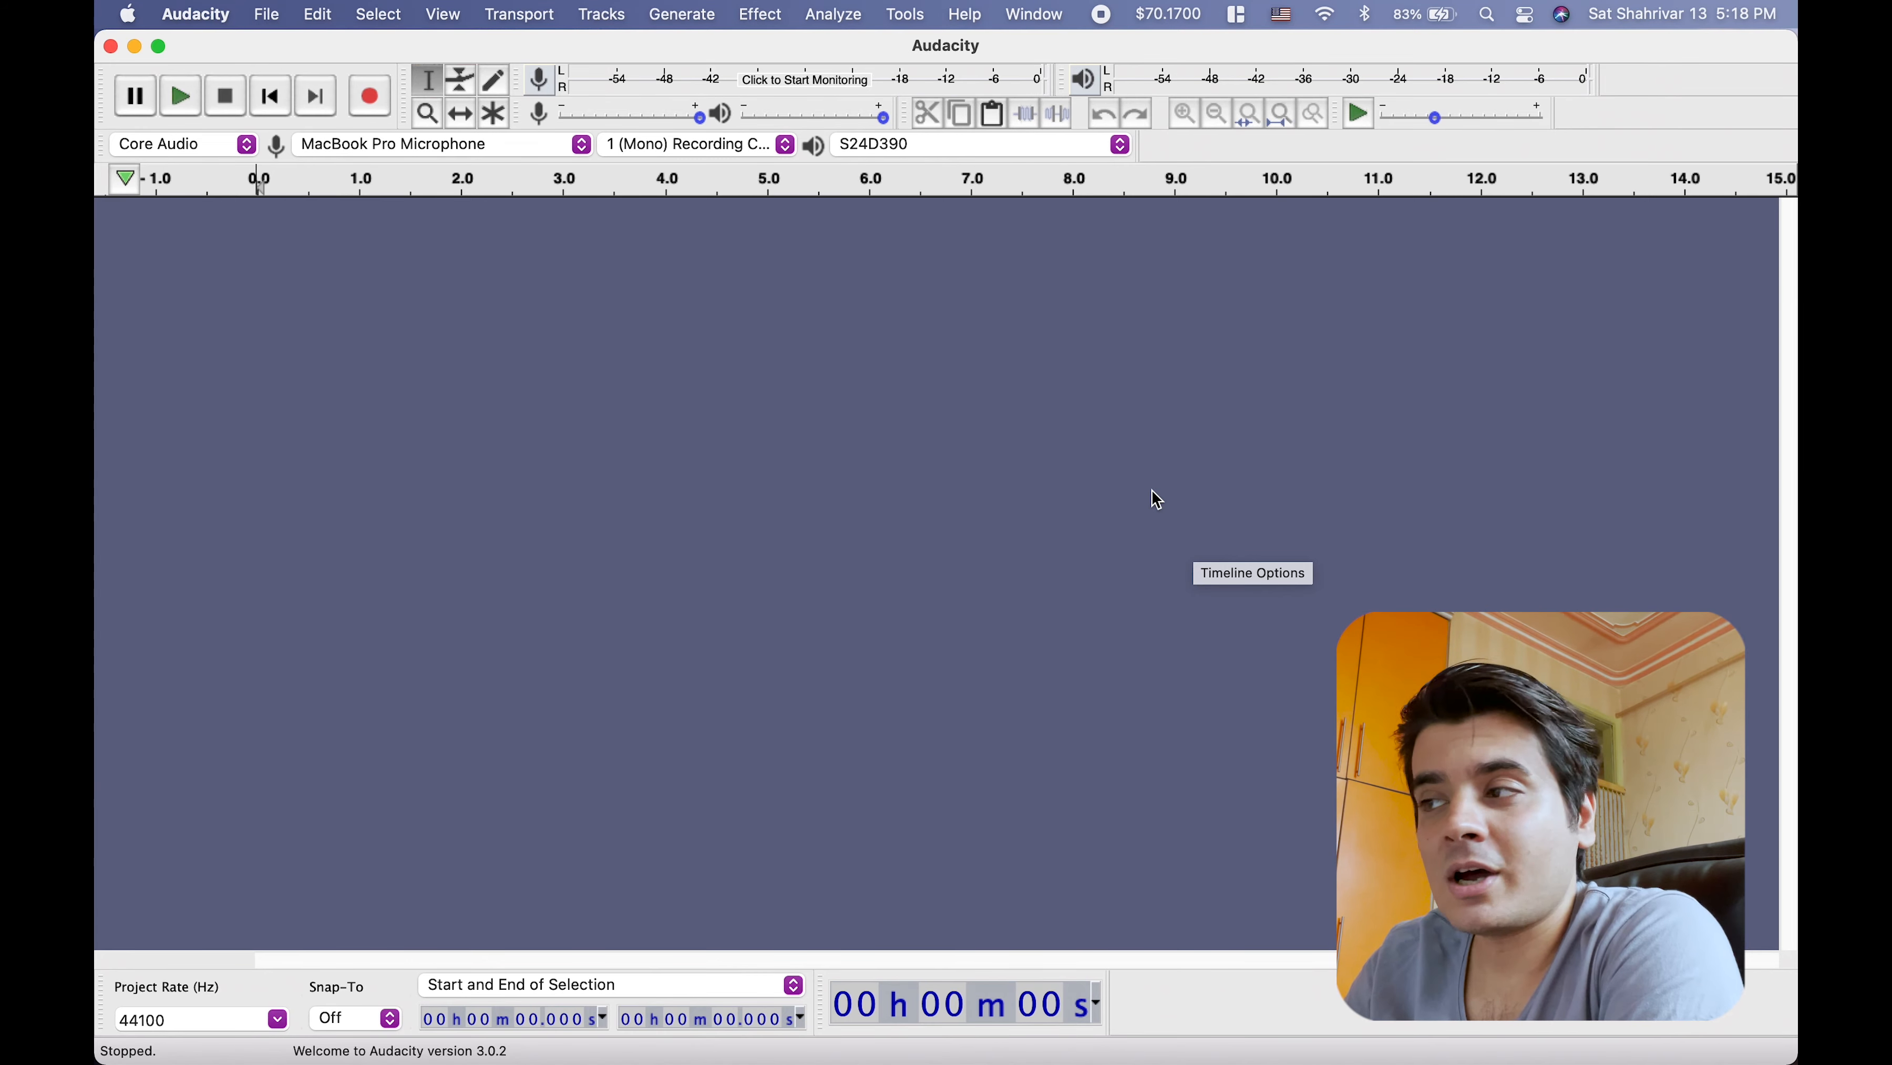
{"action": "left_click", "coordinate": [272, 11]}
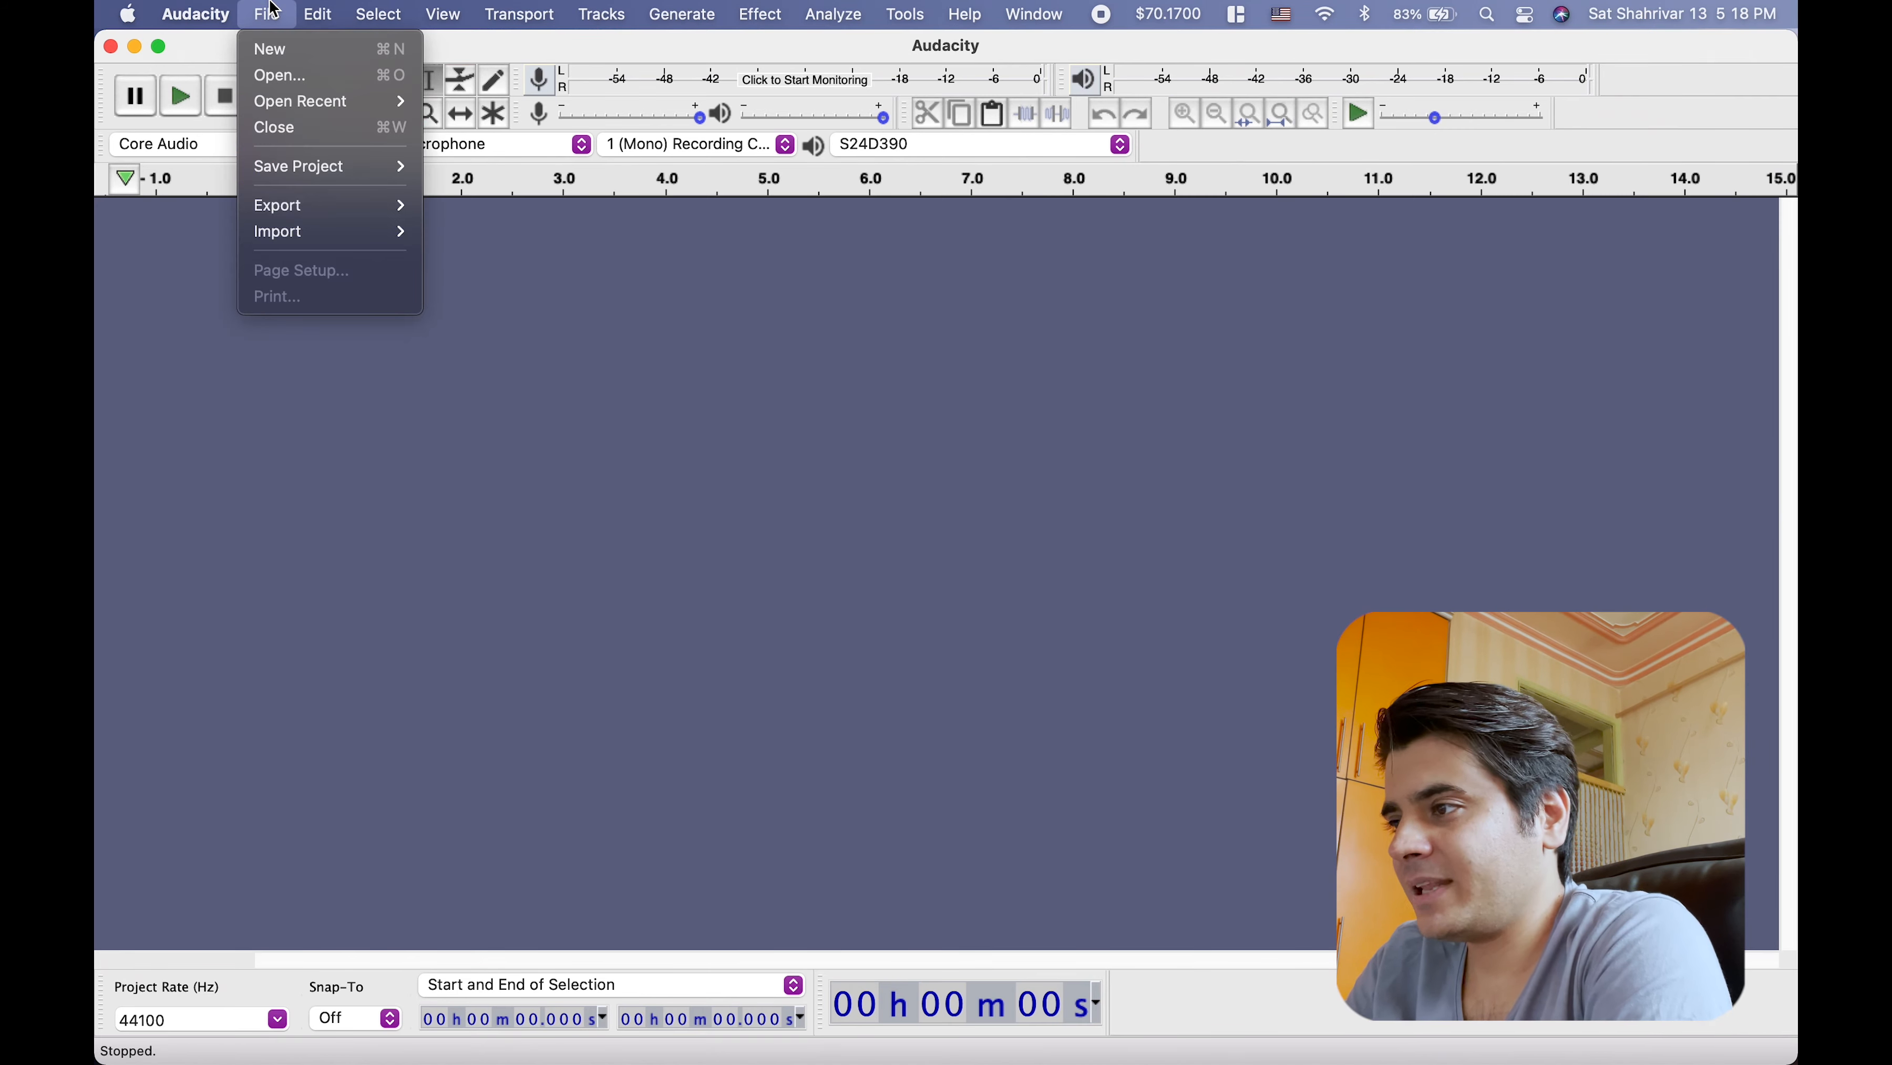
{"action": "mouse_move", "coordinate": [344, 233]}
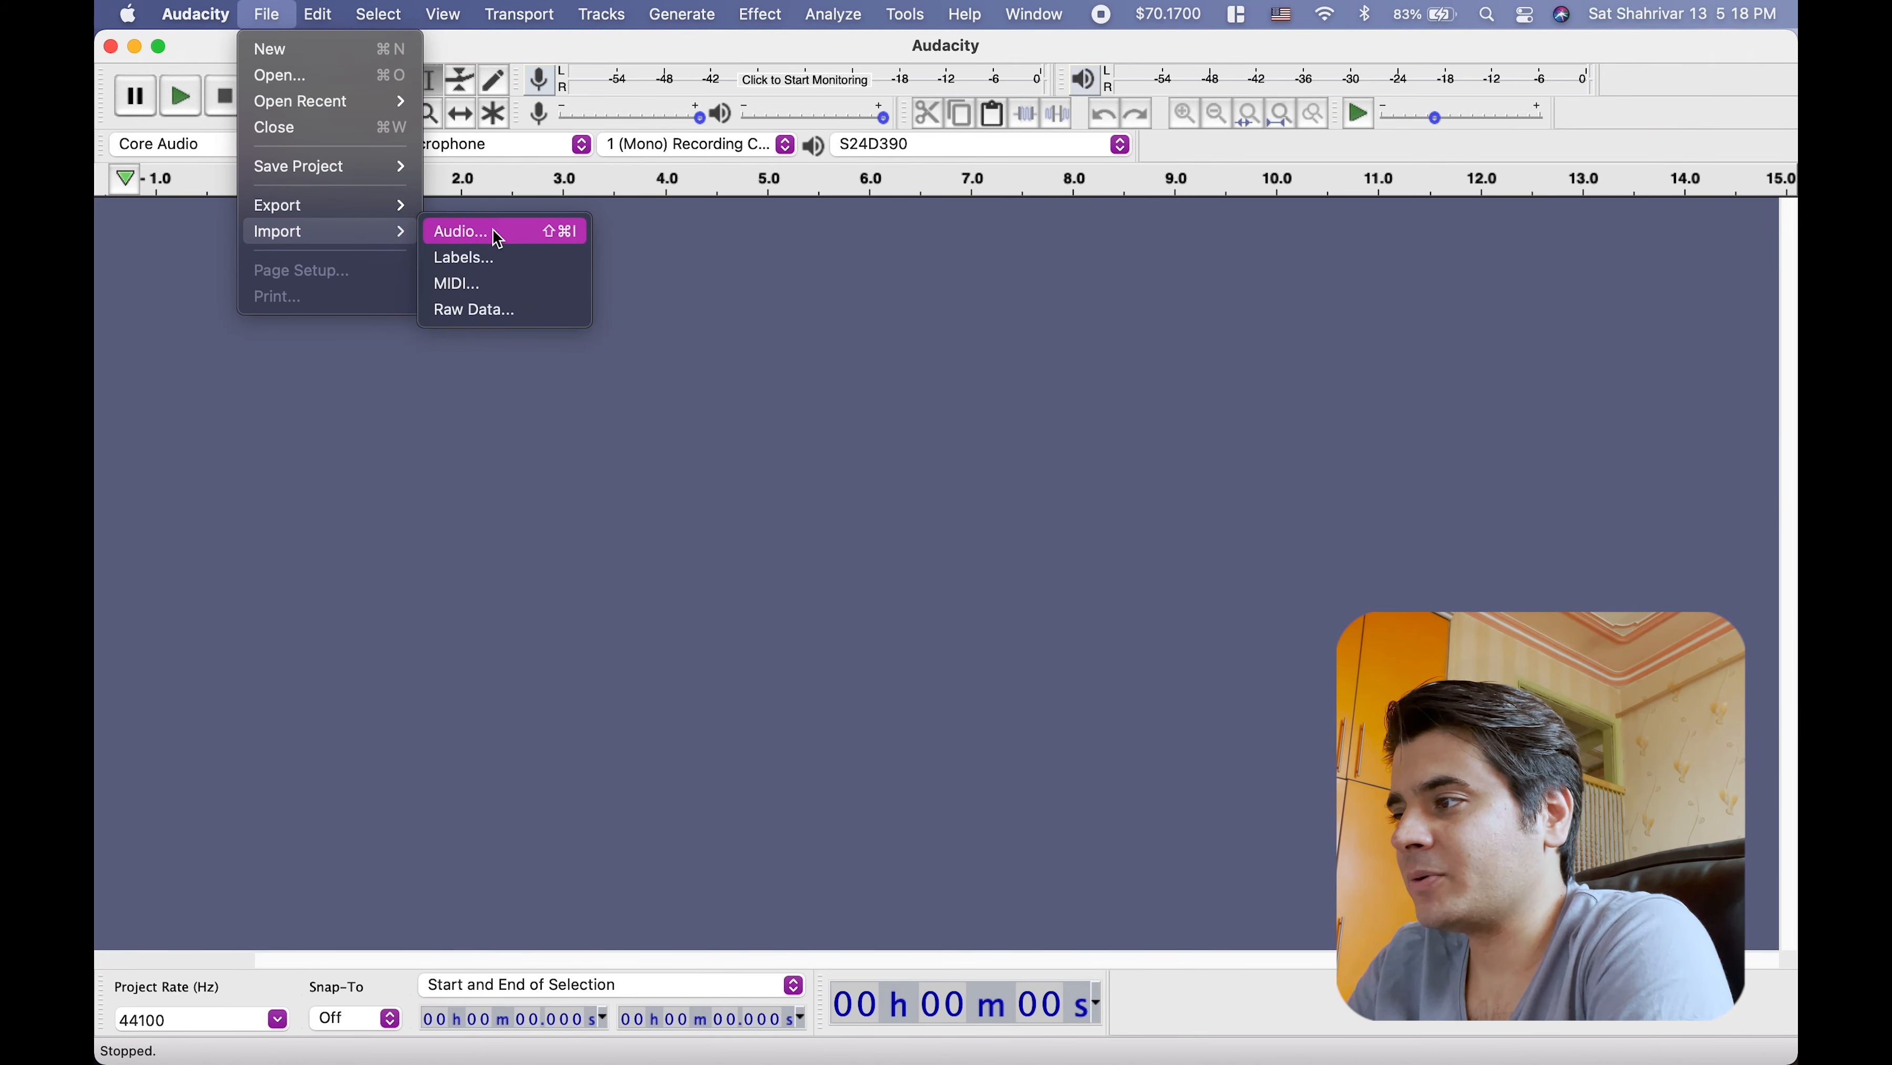
{"action": "left_click", "coordinate": [855, 449]}
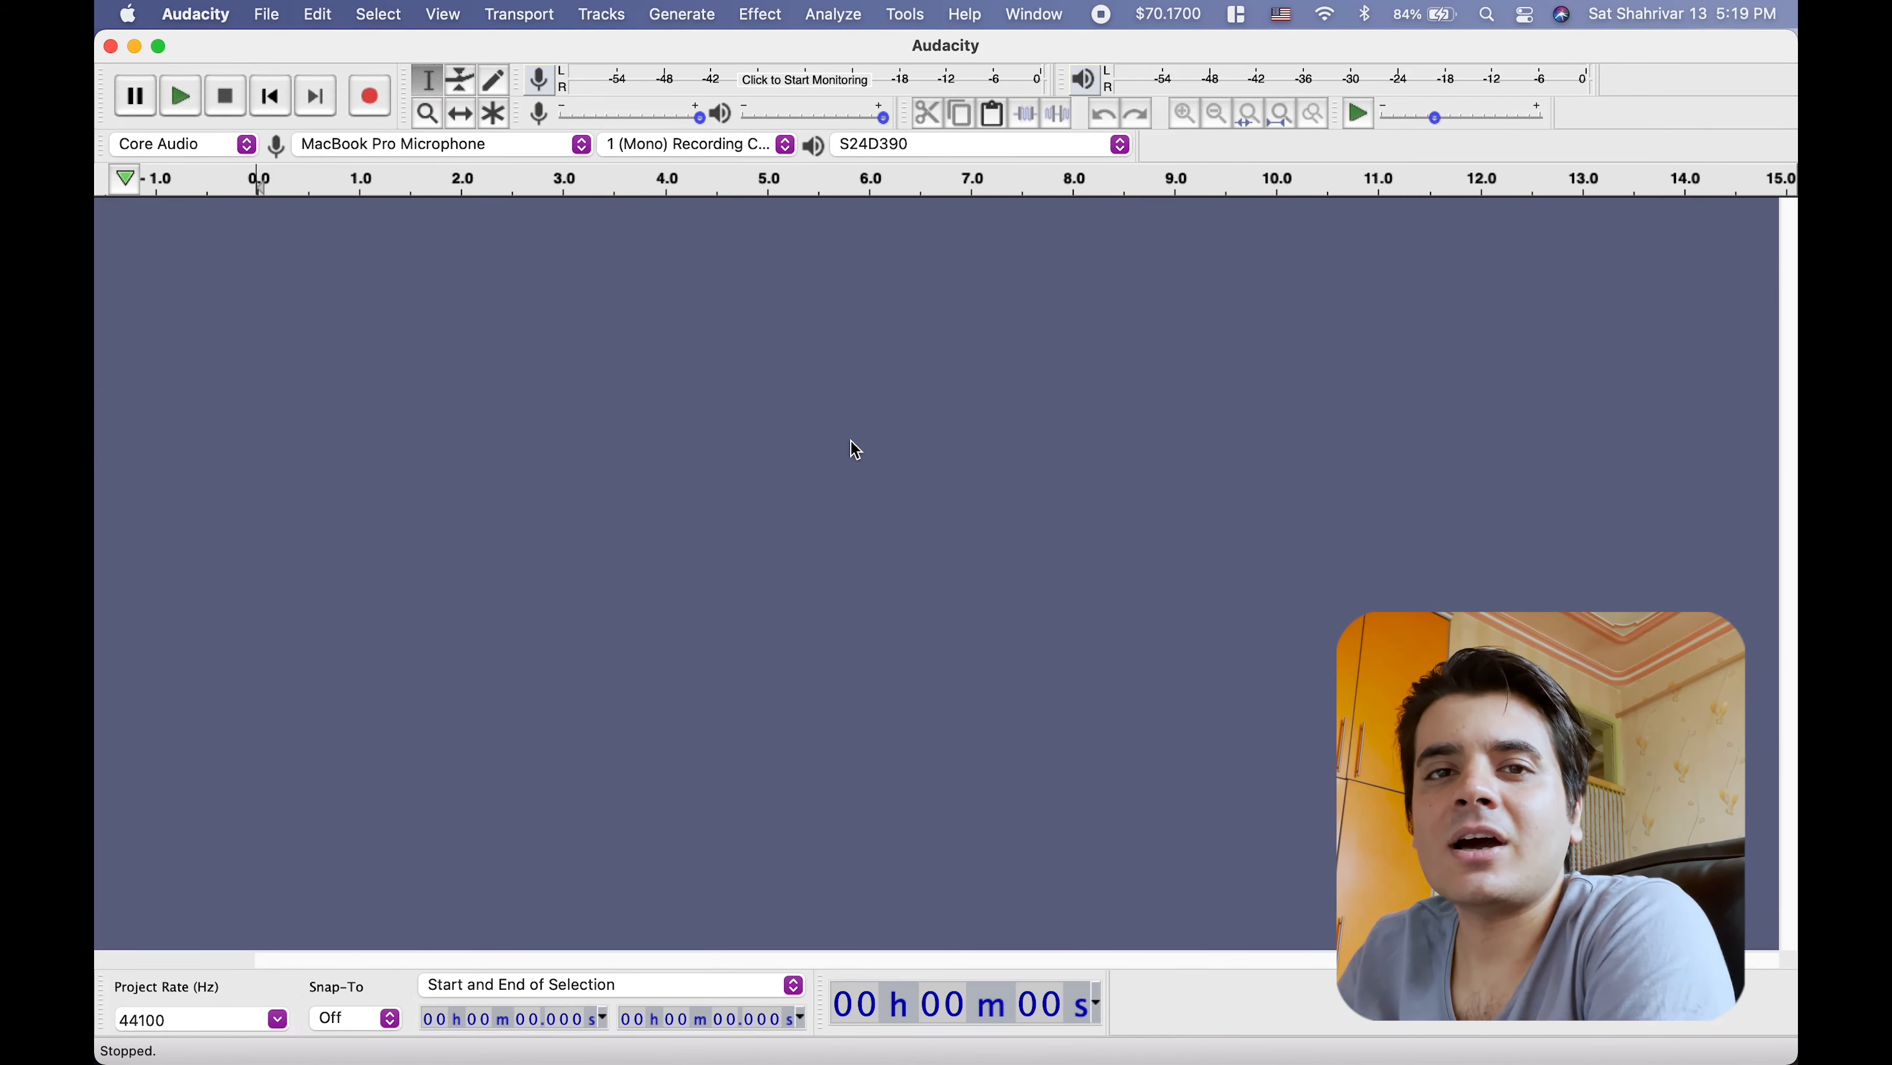
Step: Import noisy-track.mp3 from the desktop into the empty Audacity project and play it through once
{"action": "key", "text": "F11"}
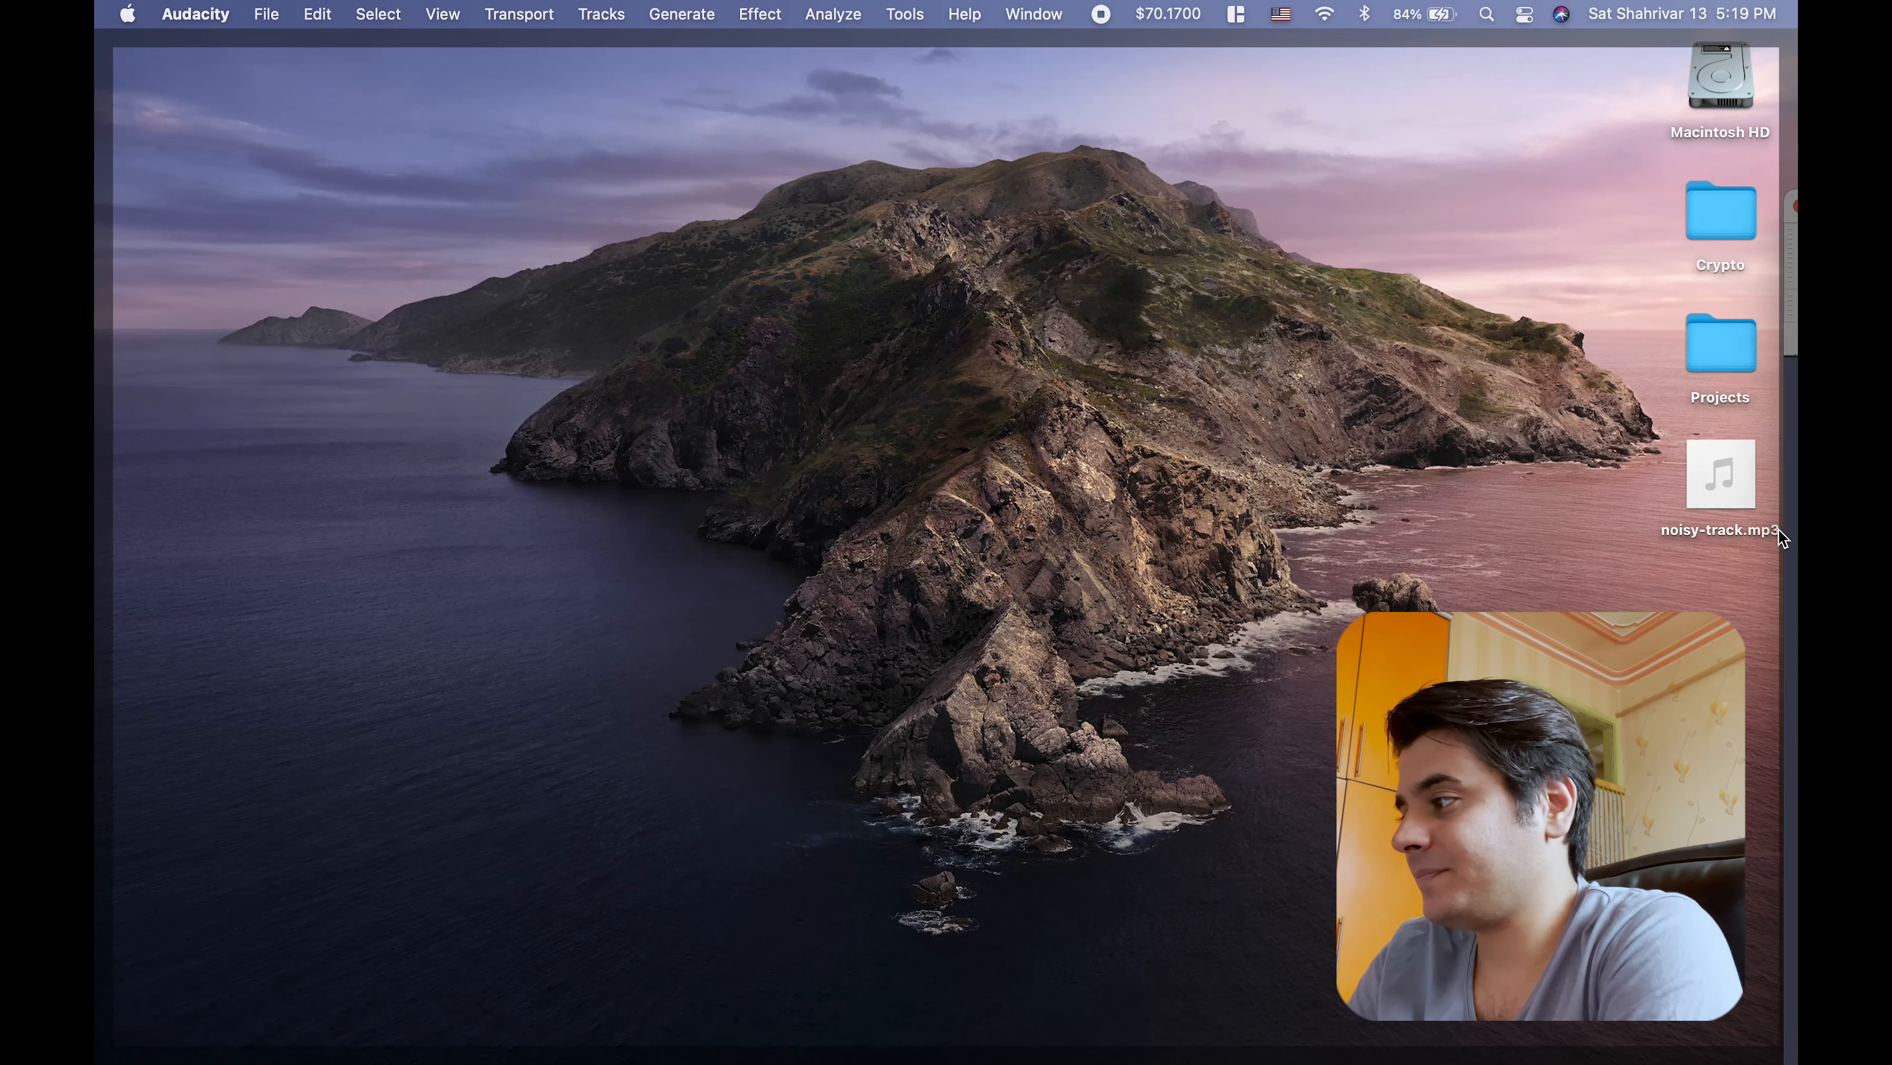
{"action": "left_click_drag", "start_coordinate": [1721, 474], "coordinate": [943, 537]}
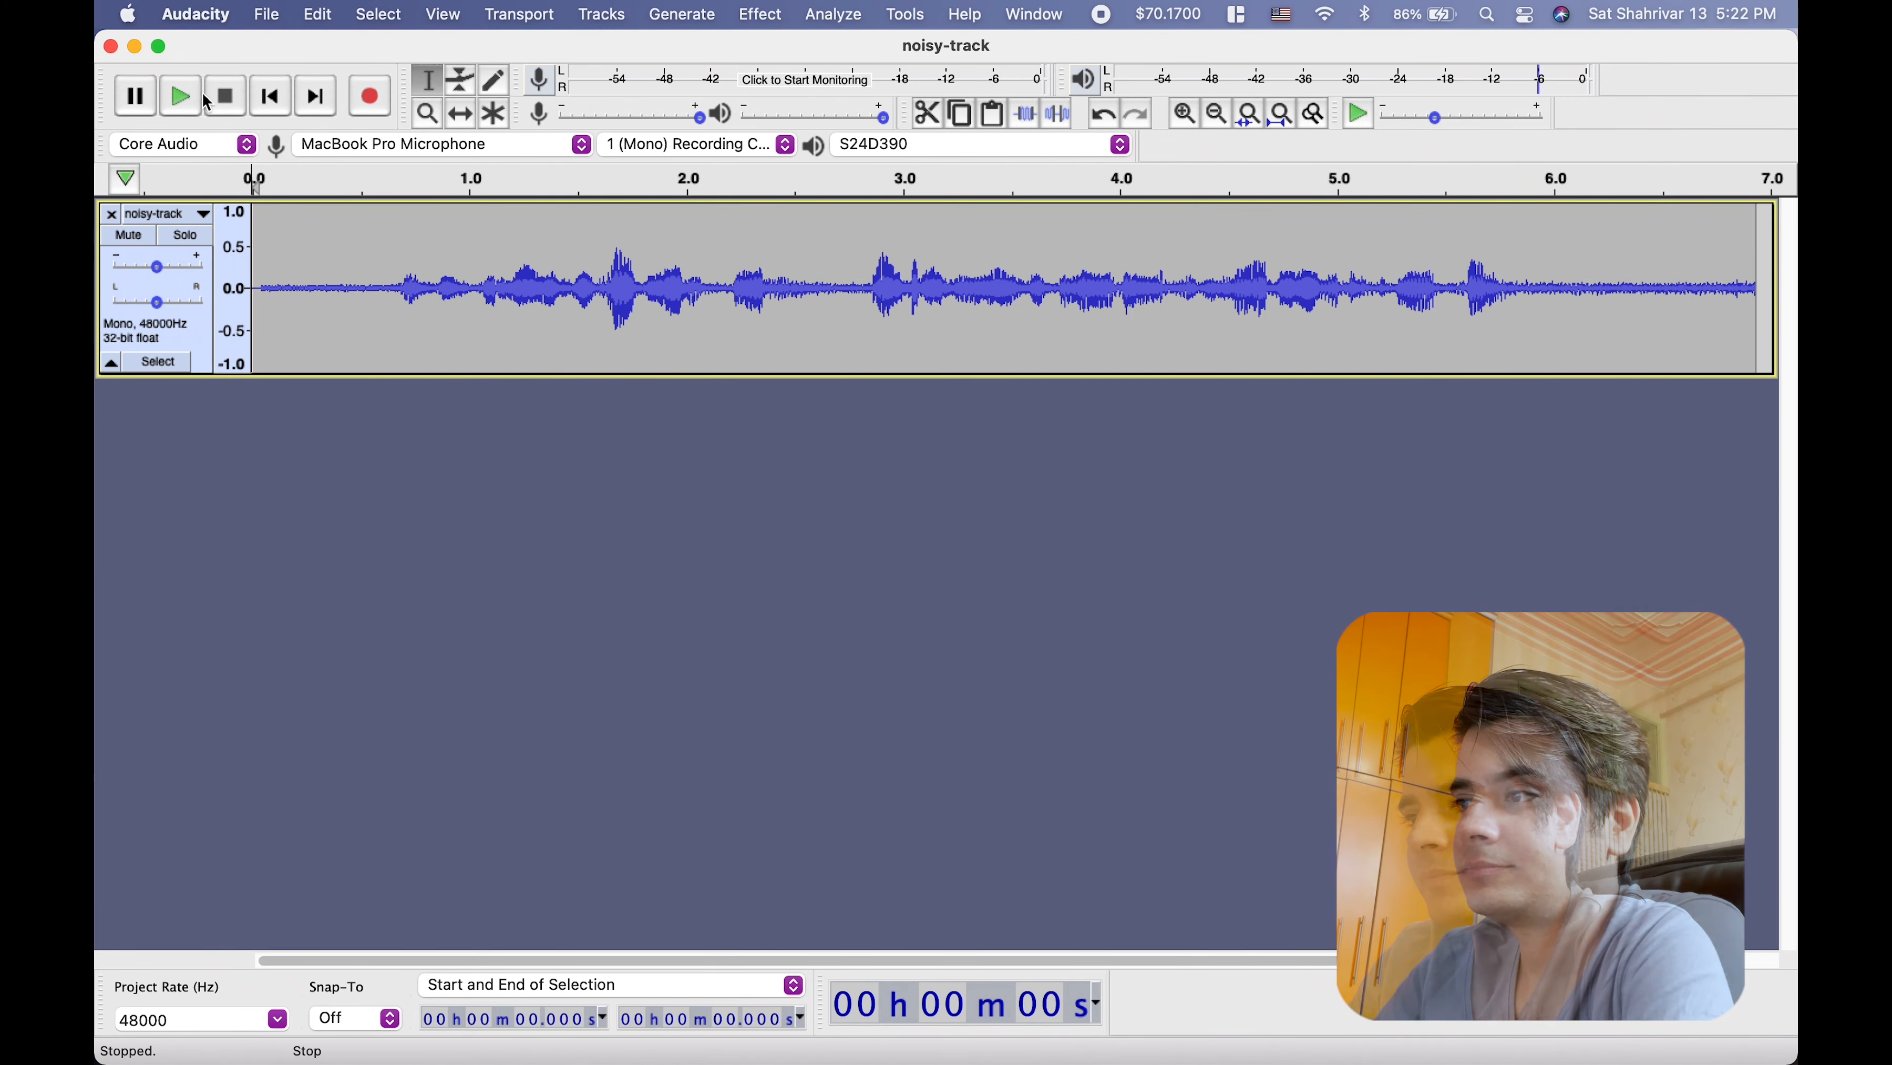
{"action": "left_click", "coordinate": [184, 94]}
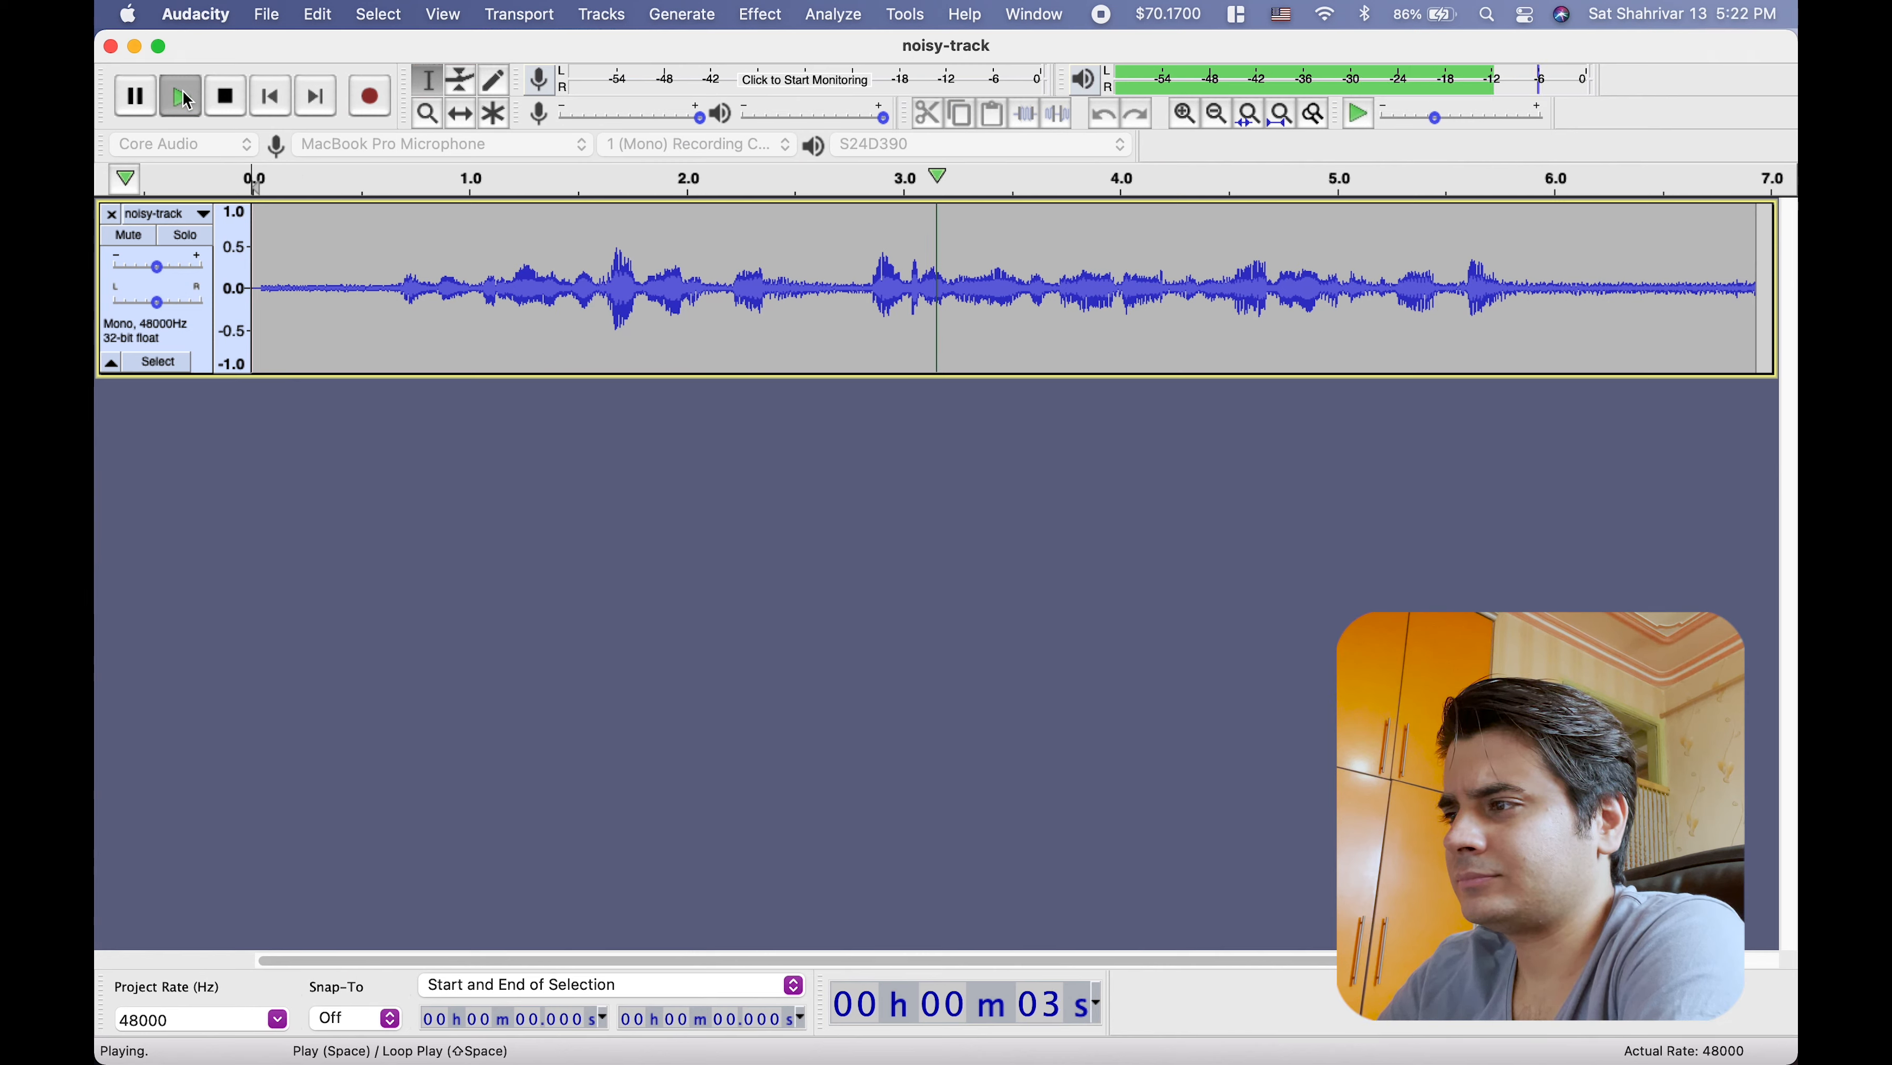
{"action": "left_click", "coordinate": [226, 96]}
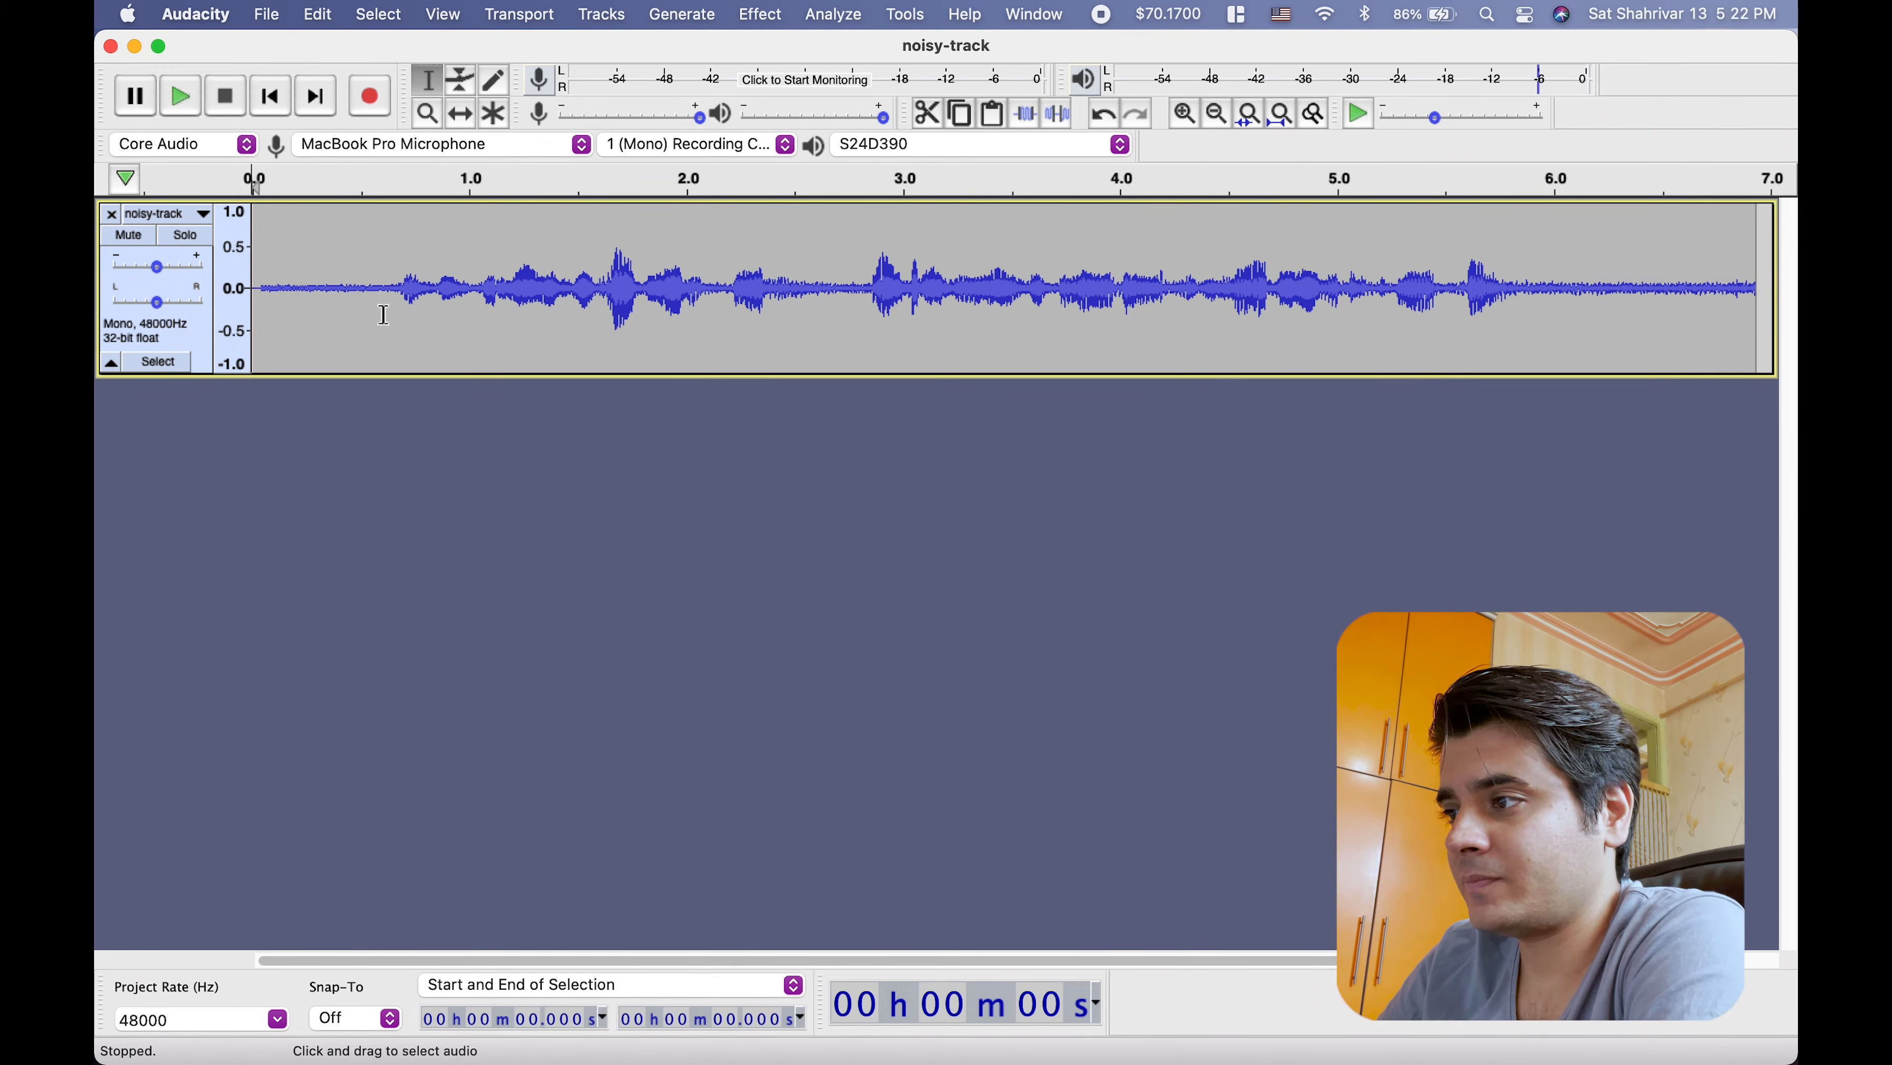
Step: Select a noise-only stretch from about 0.27 s to 0.50 s and capture it as the Noise Reduction profile
{"action": "left_click_drag", "start_coordinate": [362, 299], "coordinate": [312, 297]}
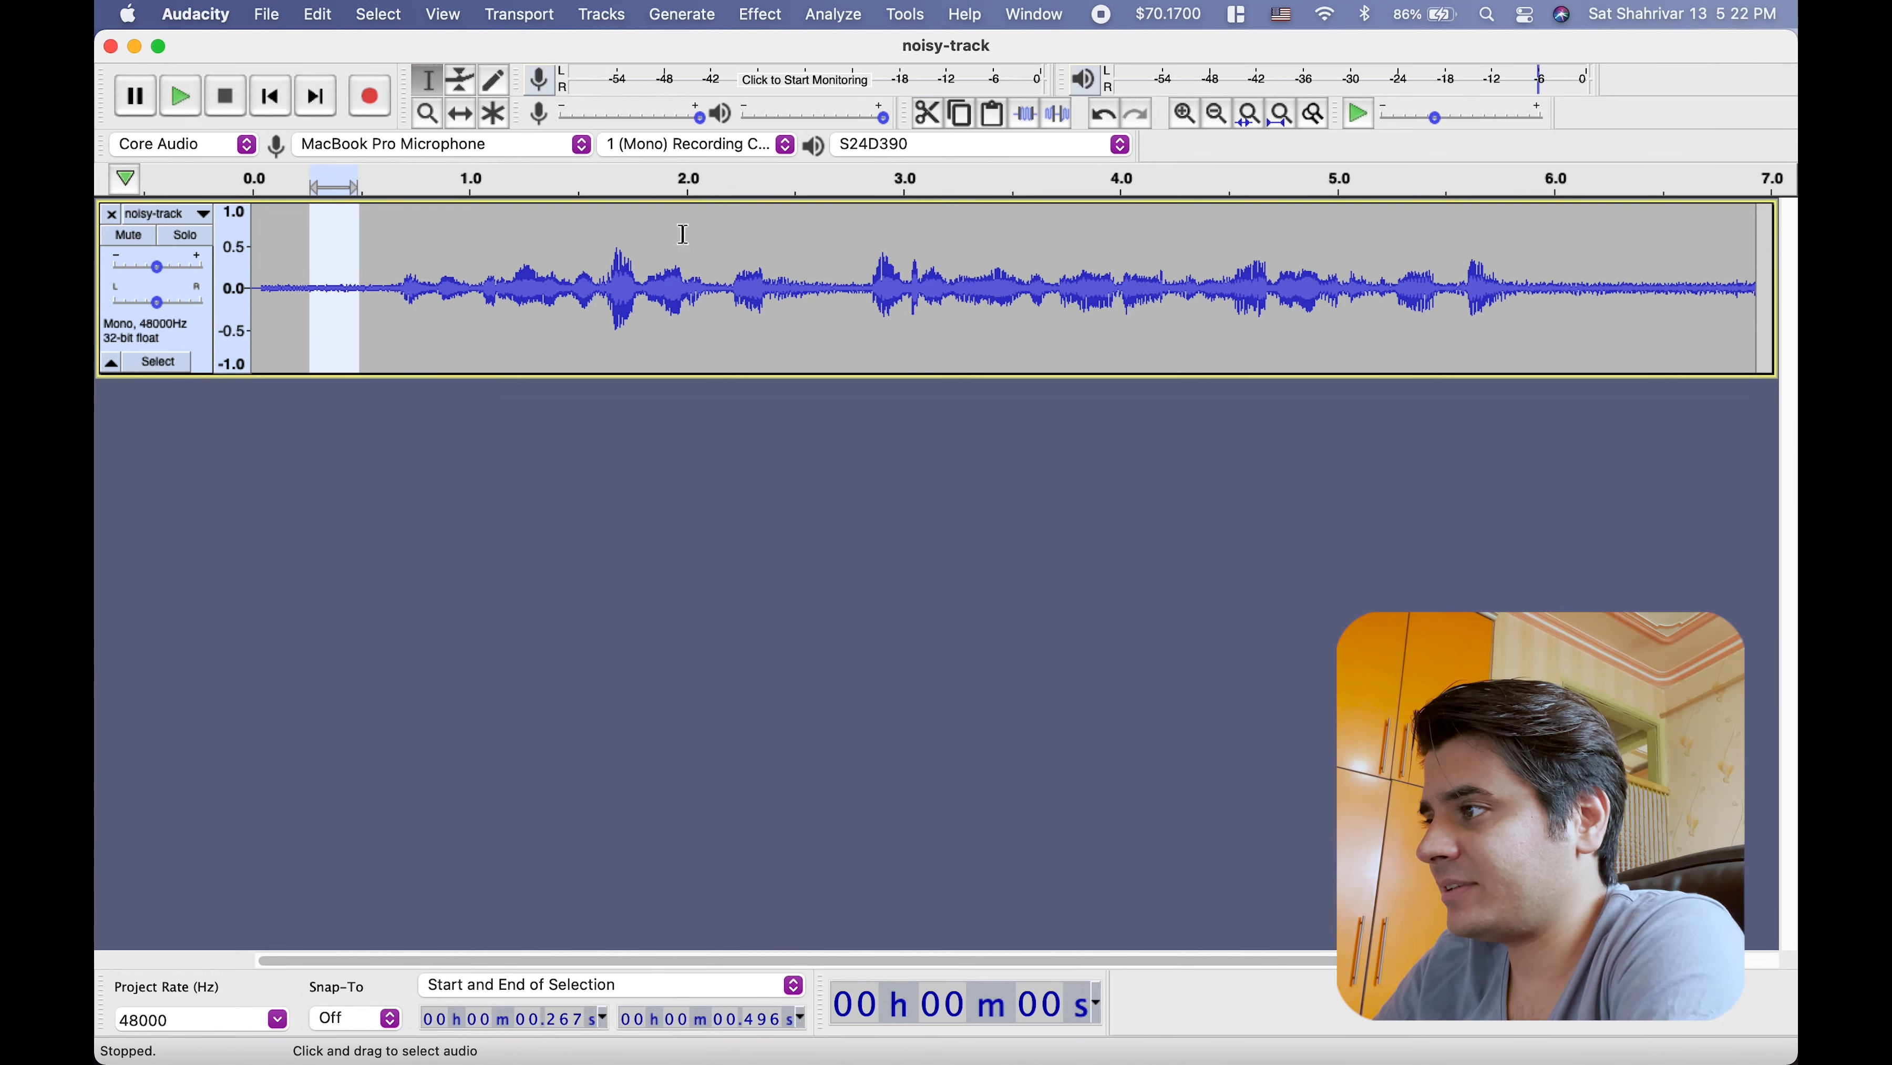
{"action": "left_click", "coordinate": [773, 14]}
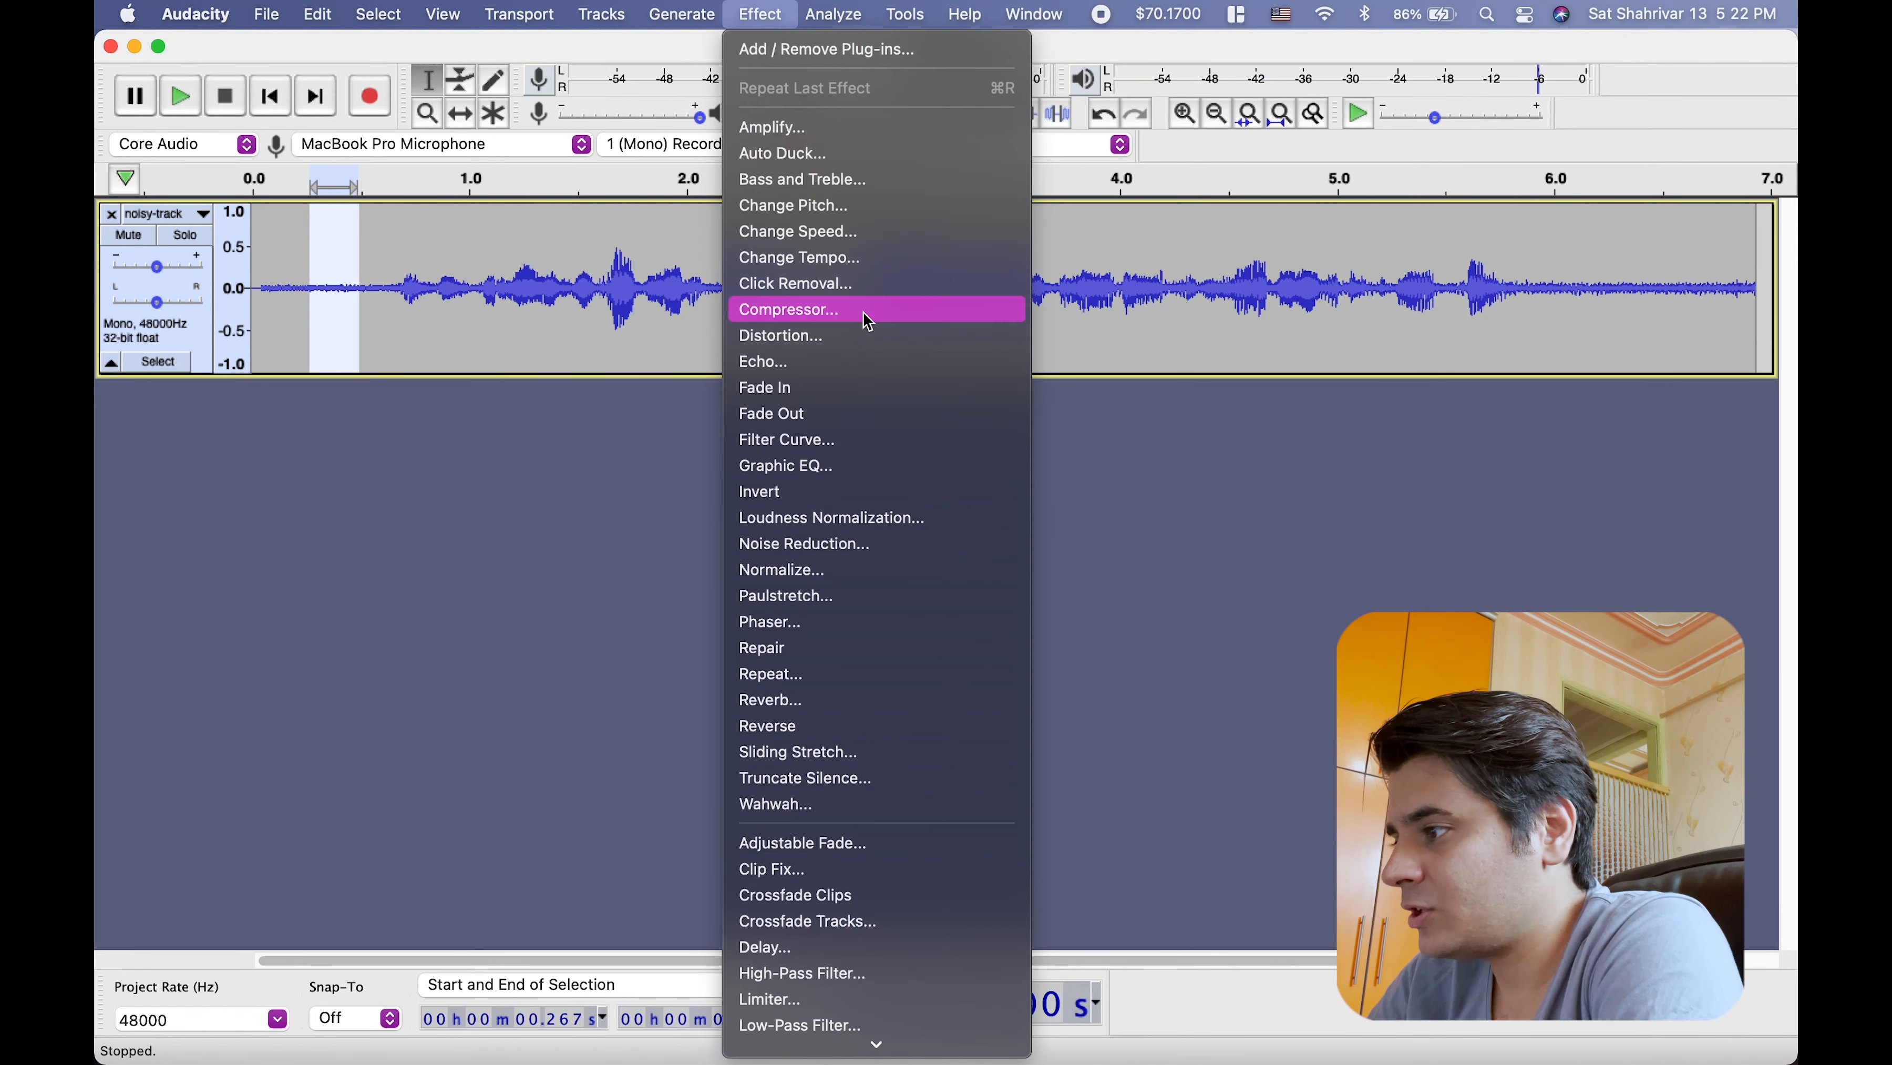
{"action": "left_click", "coordinate": [843, 552]}
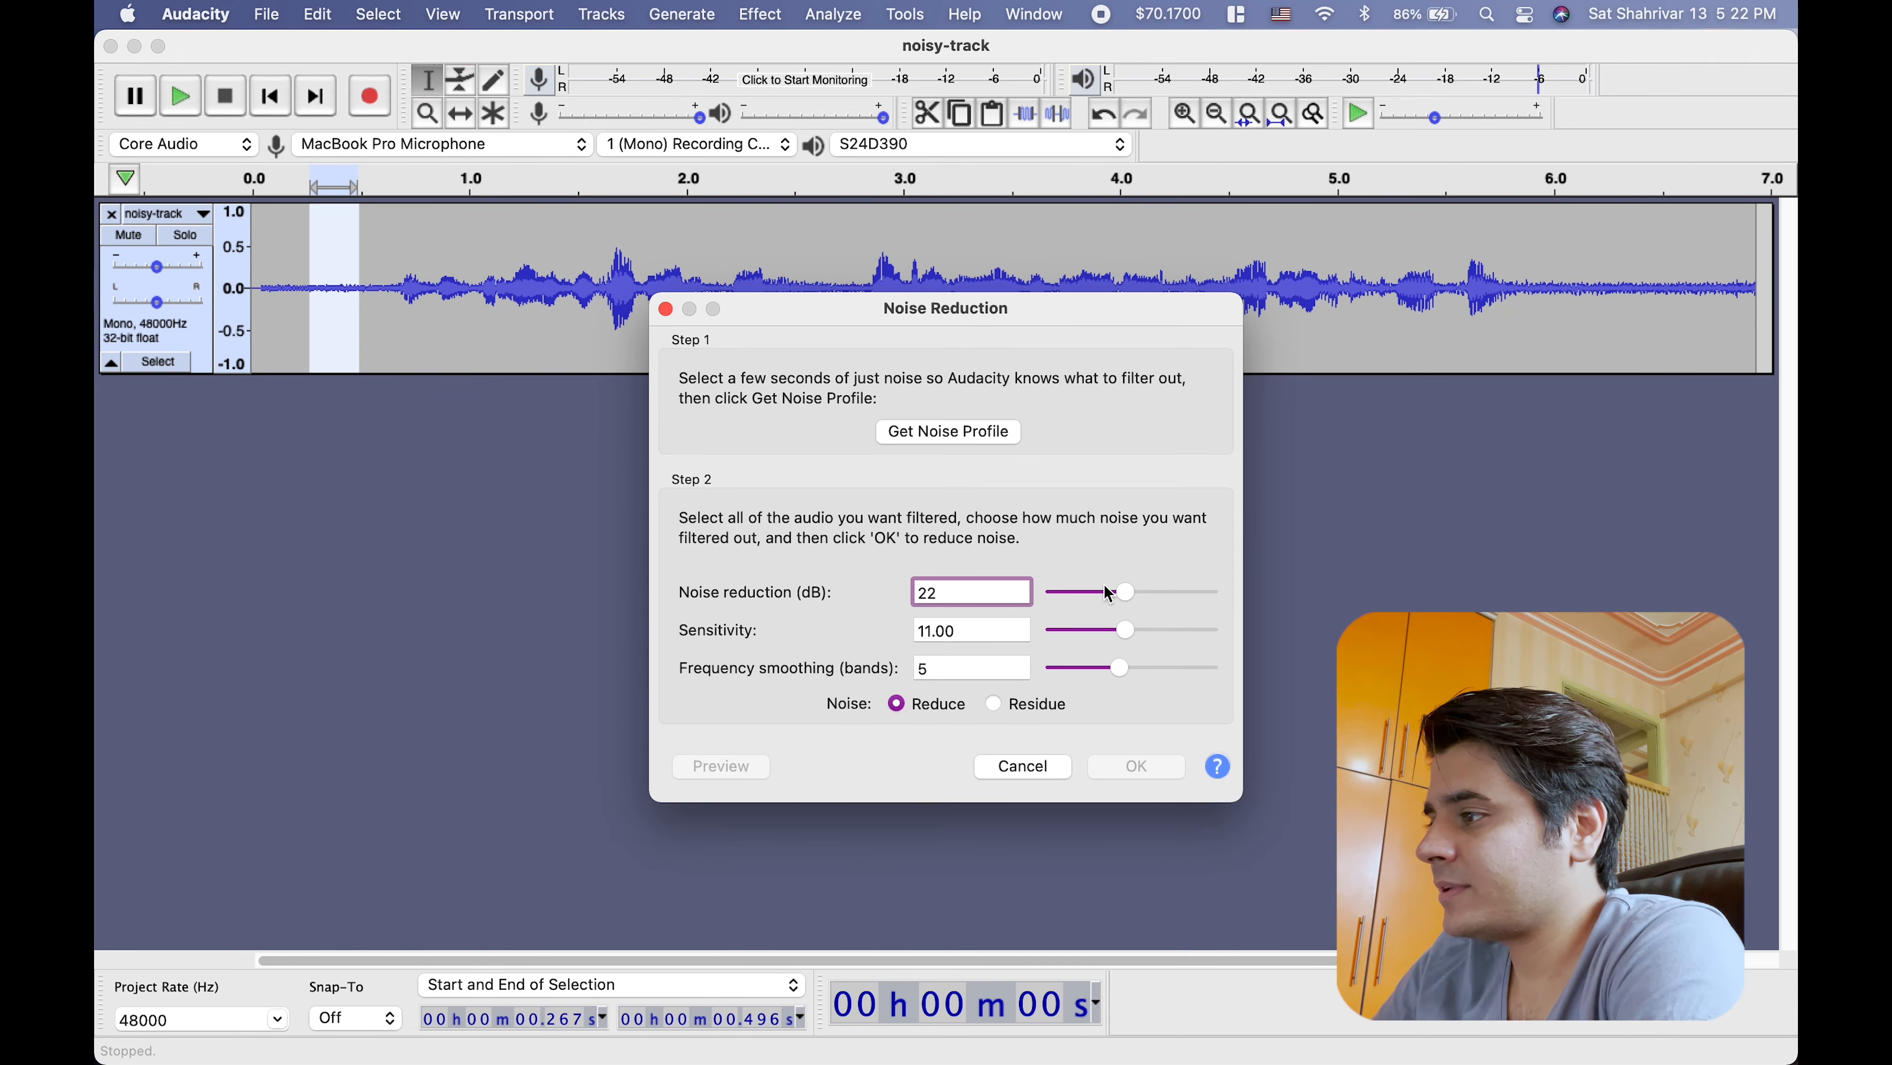
{"action": "left_click", "coordinate": [932, 433]}
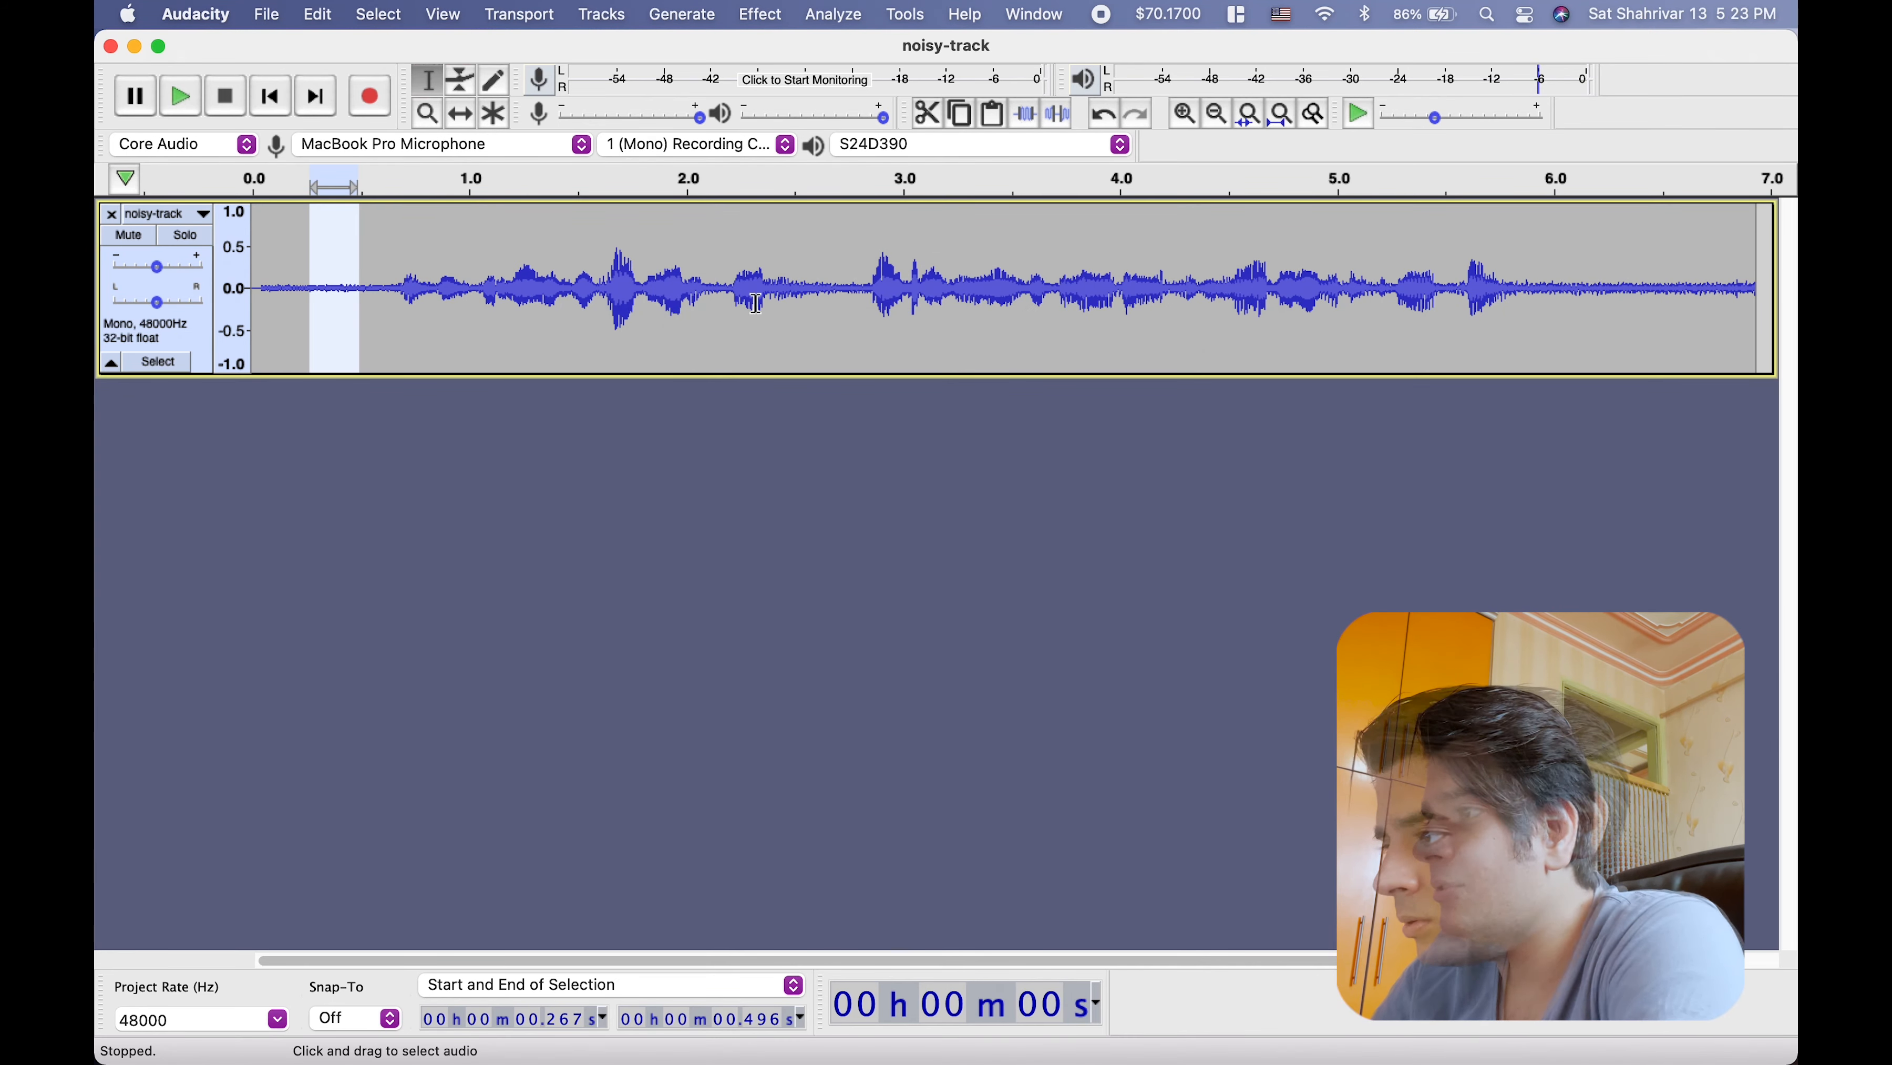
Step: Apply Noise Reduction to the entire track with 22 dB reduction, sensitivity 11.00 and 5 frequency smoothing bands, and deselect the track
{"action": "key", "text": "super+a"}
{"action": "left_click", "coordinate": [760, 15]}
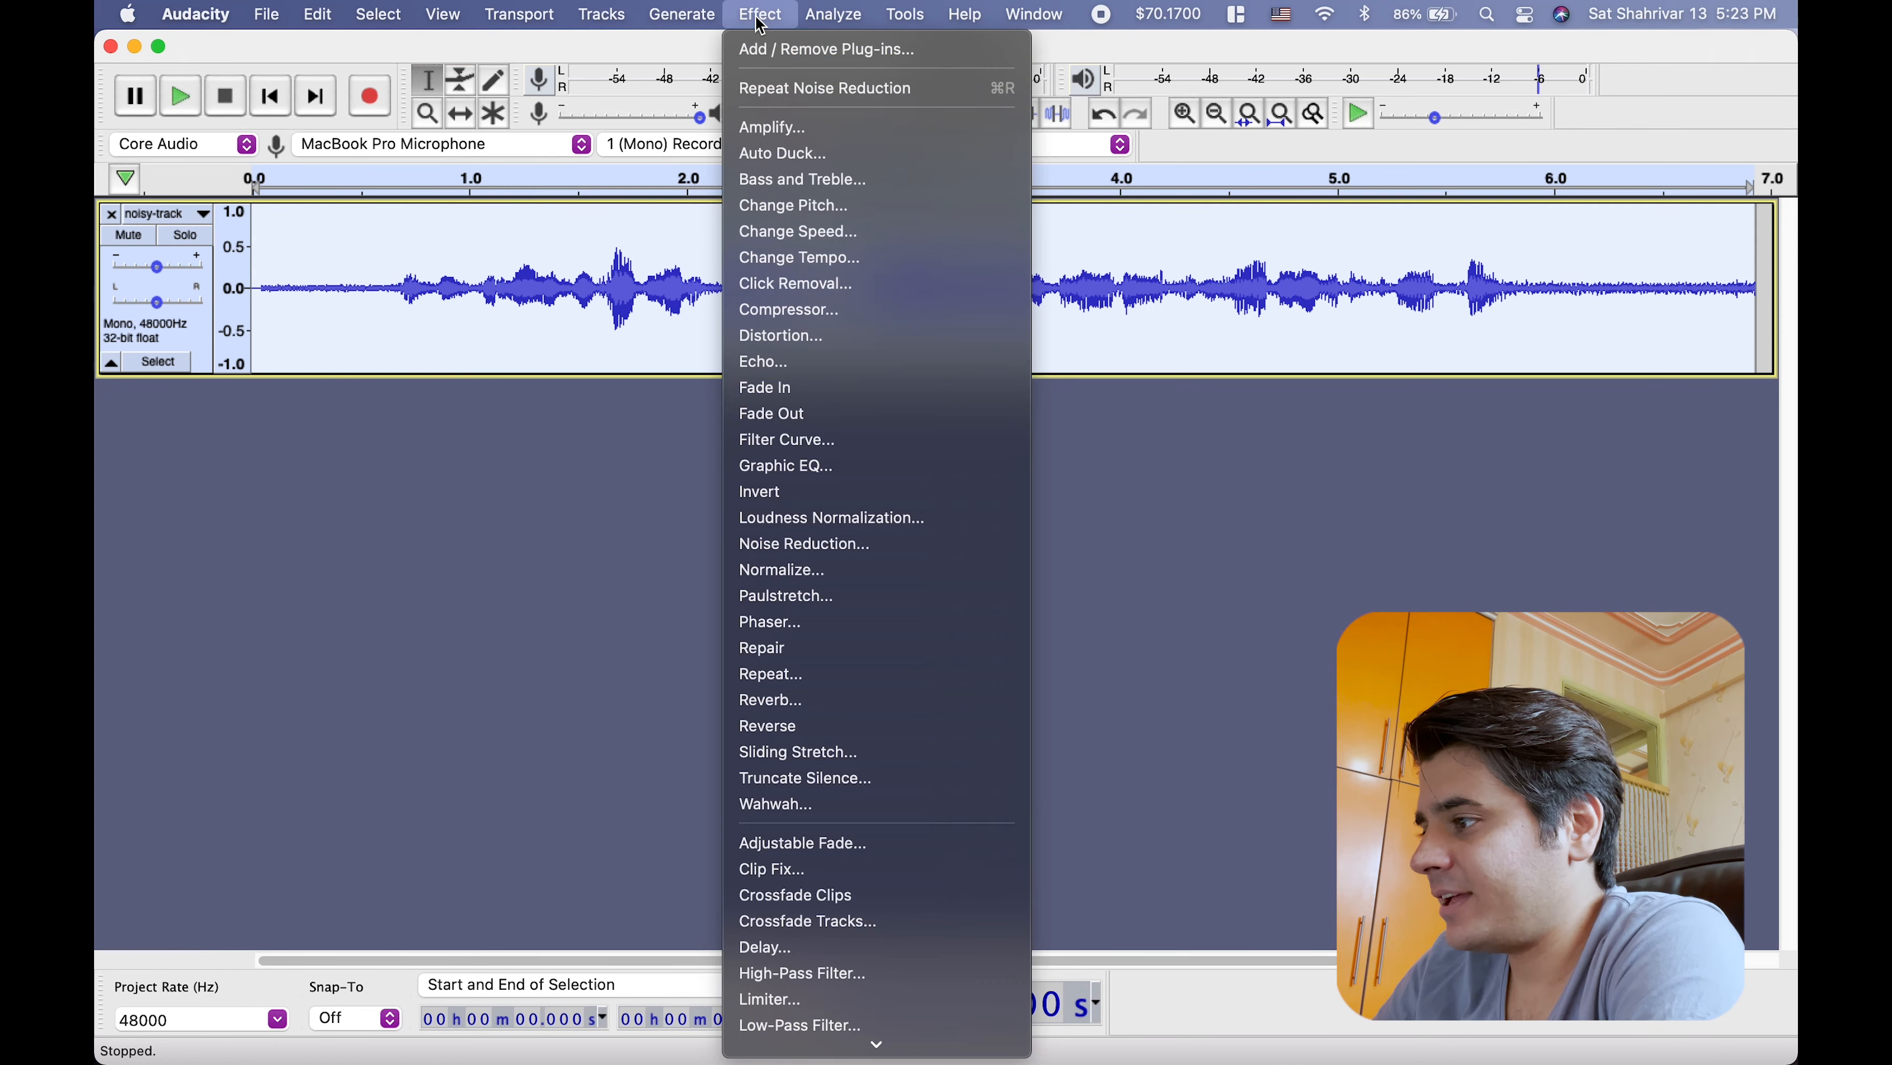
{"action": "left_click", "coordinate": [816, 545]}
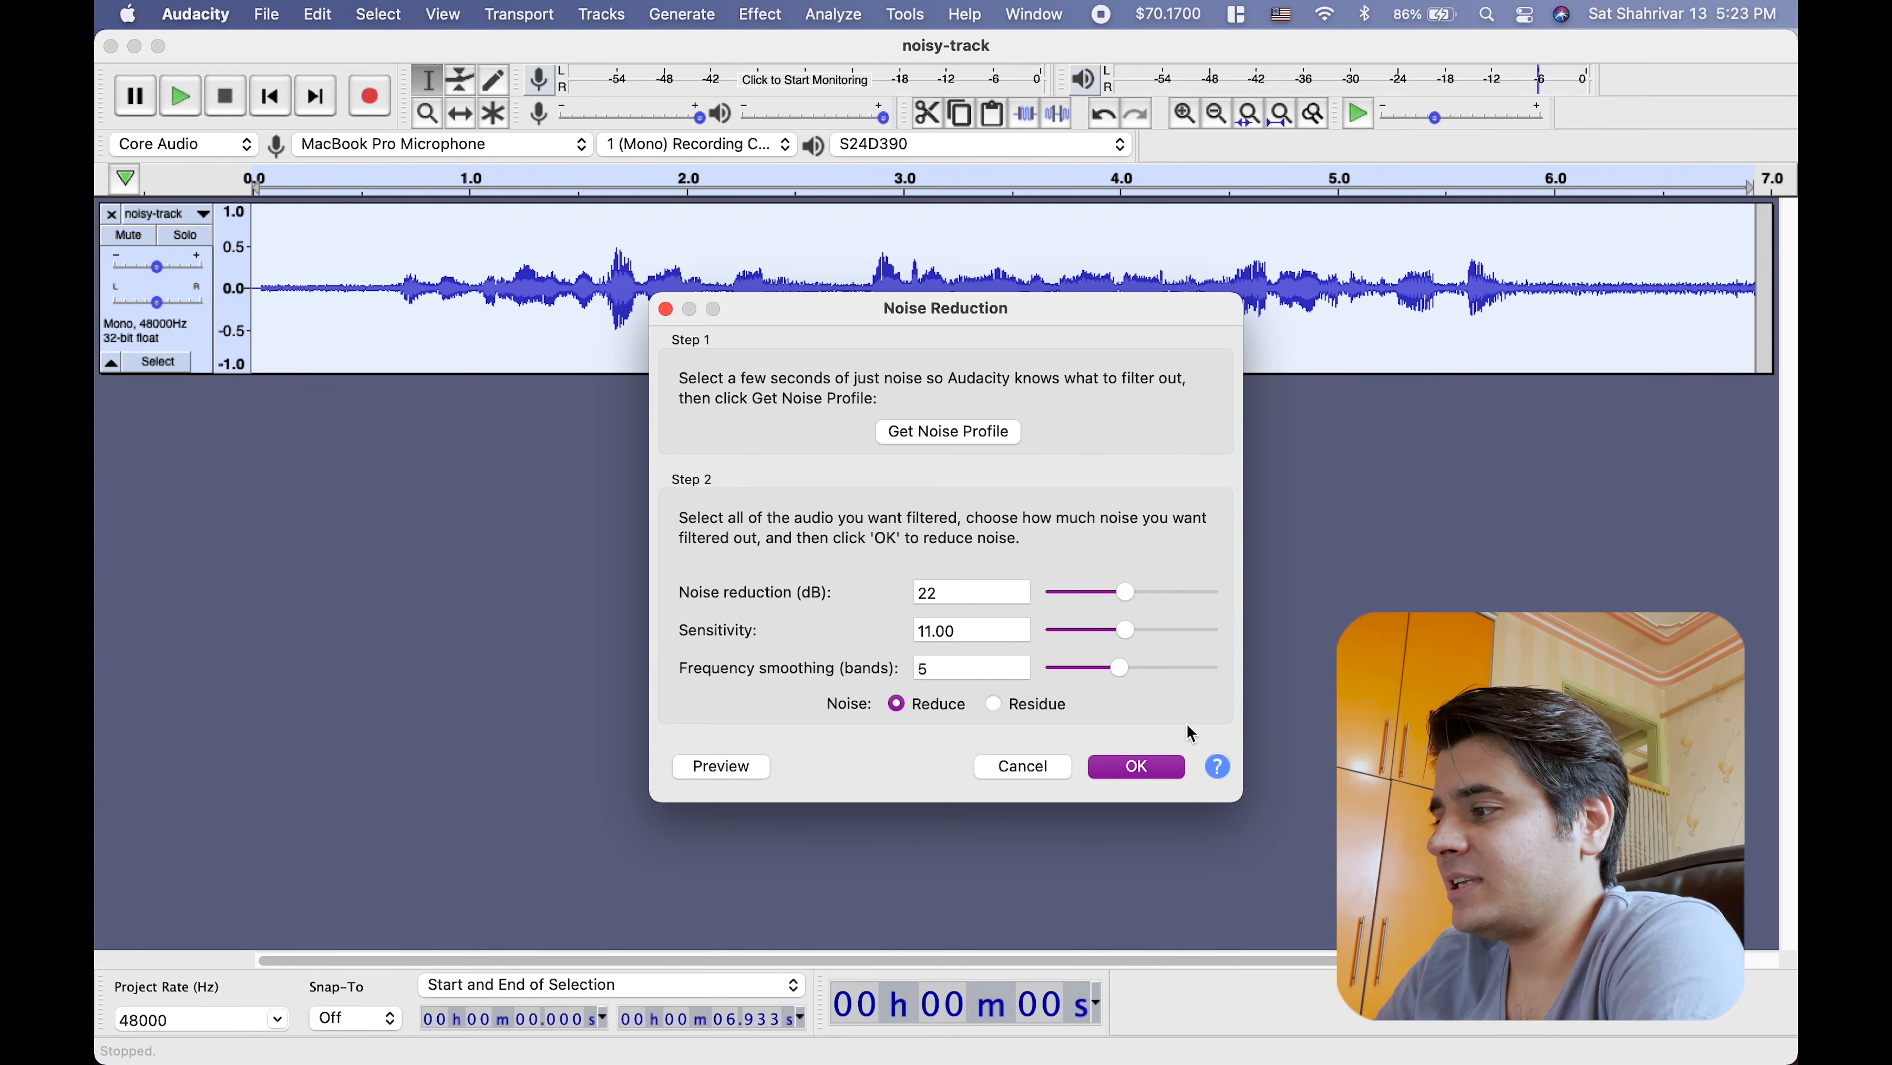
{"action": "left_click", "coordinate": [1142, 768]}
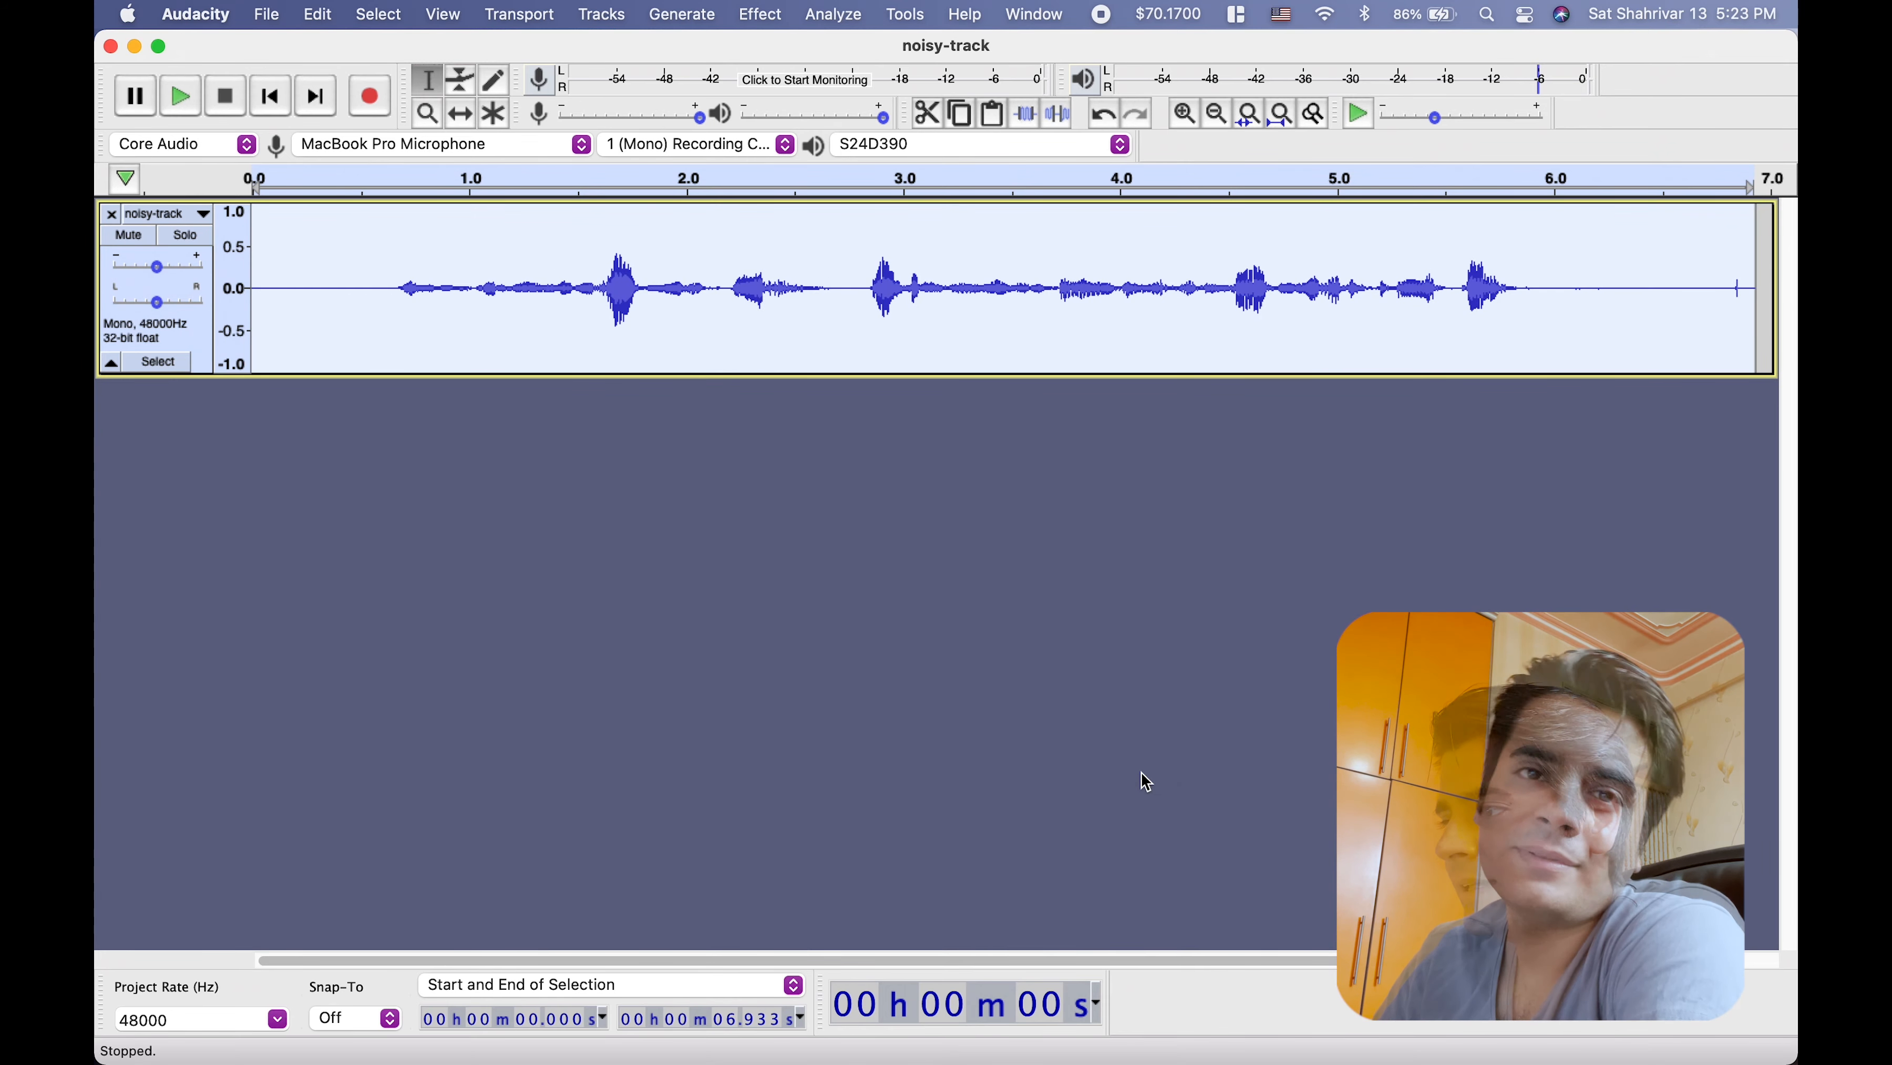
{"action": "left_click", "coordinate": [797, 533]}
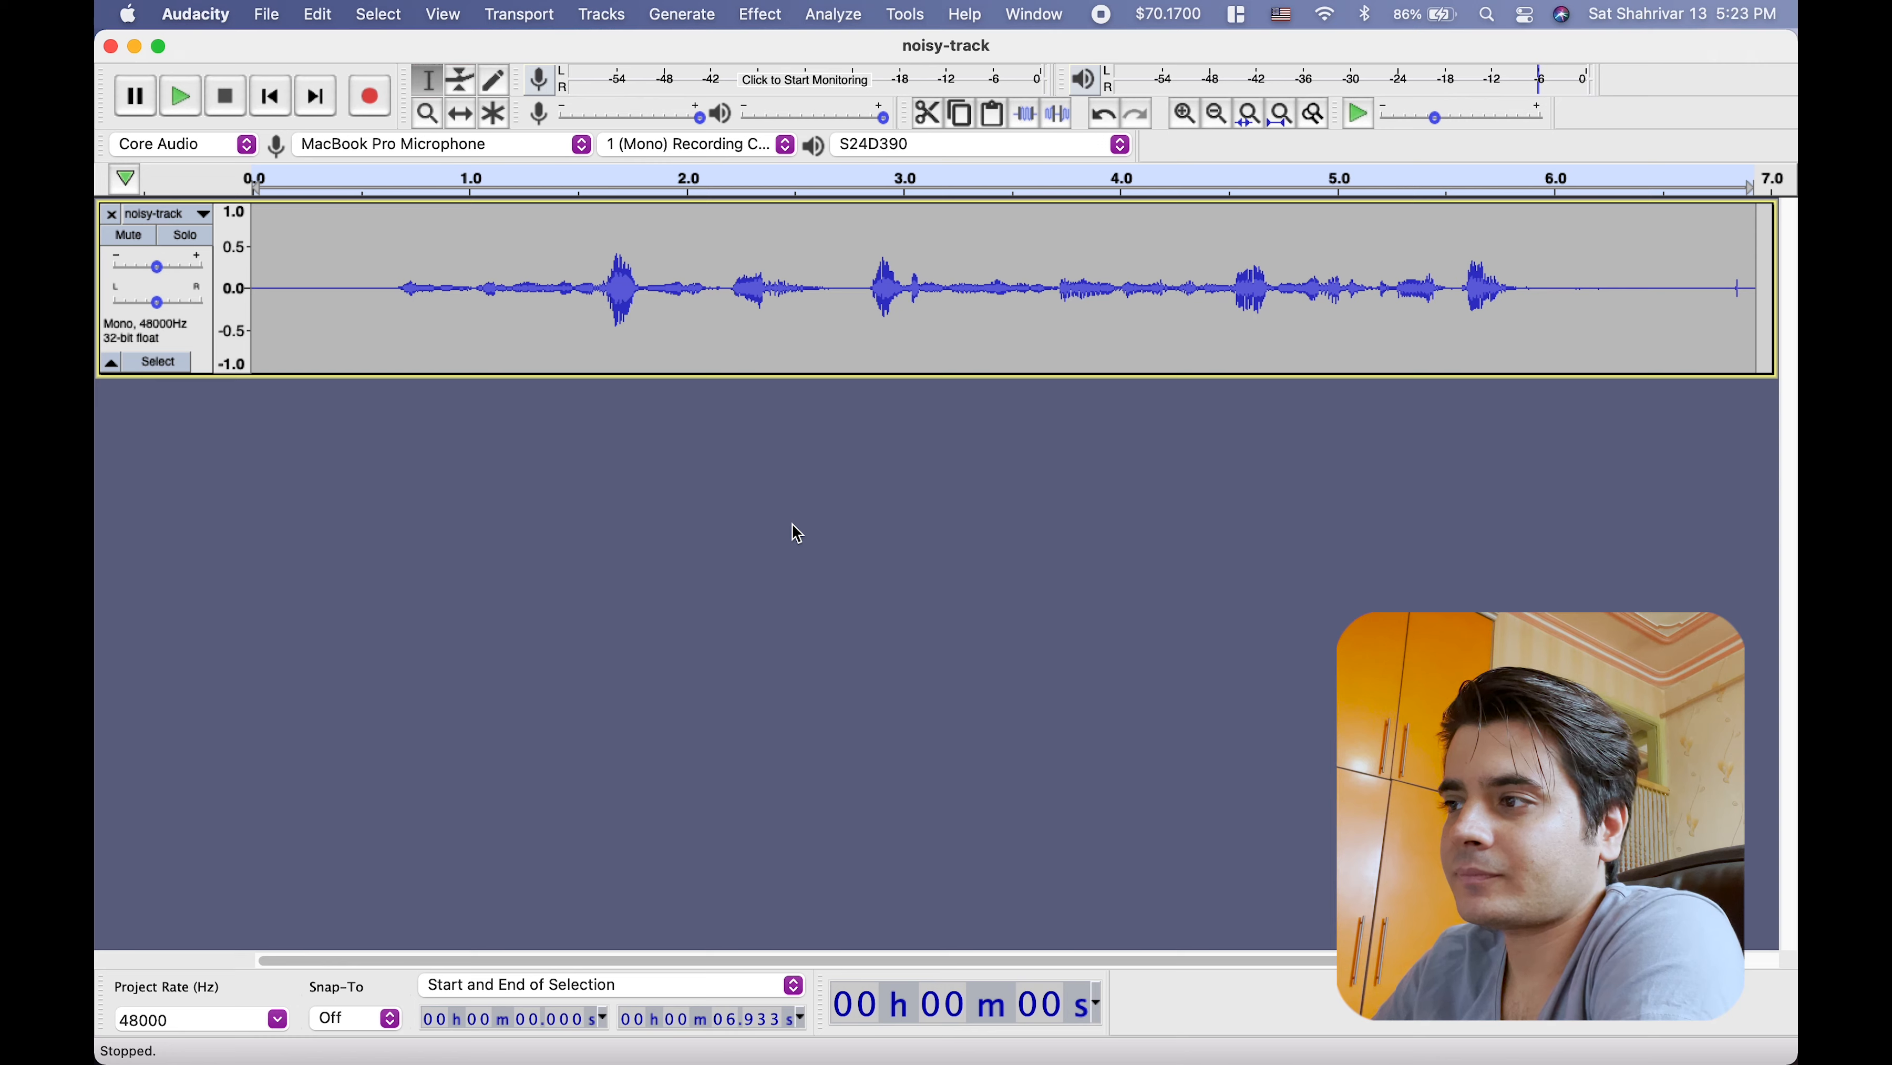
Step: Raise the track's gain moderately, listening to the cleaned audio before and after the change
{"action": "left_click", "coordinate": [181, 96]}
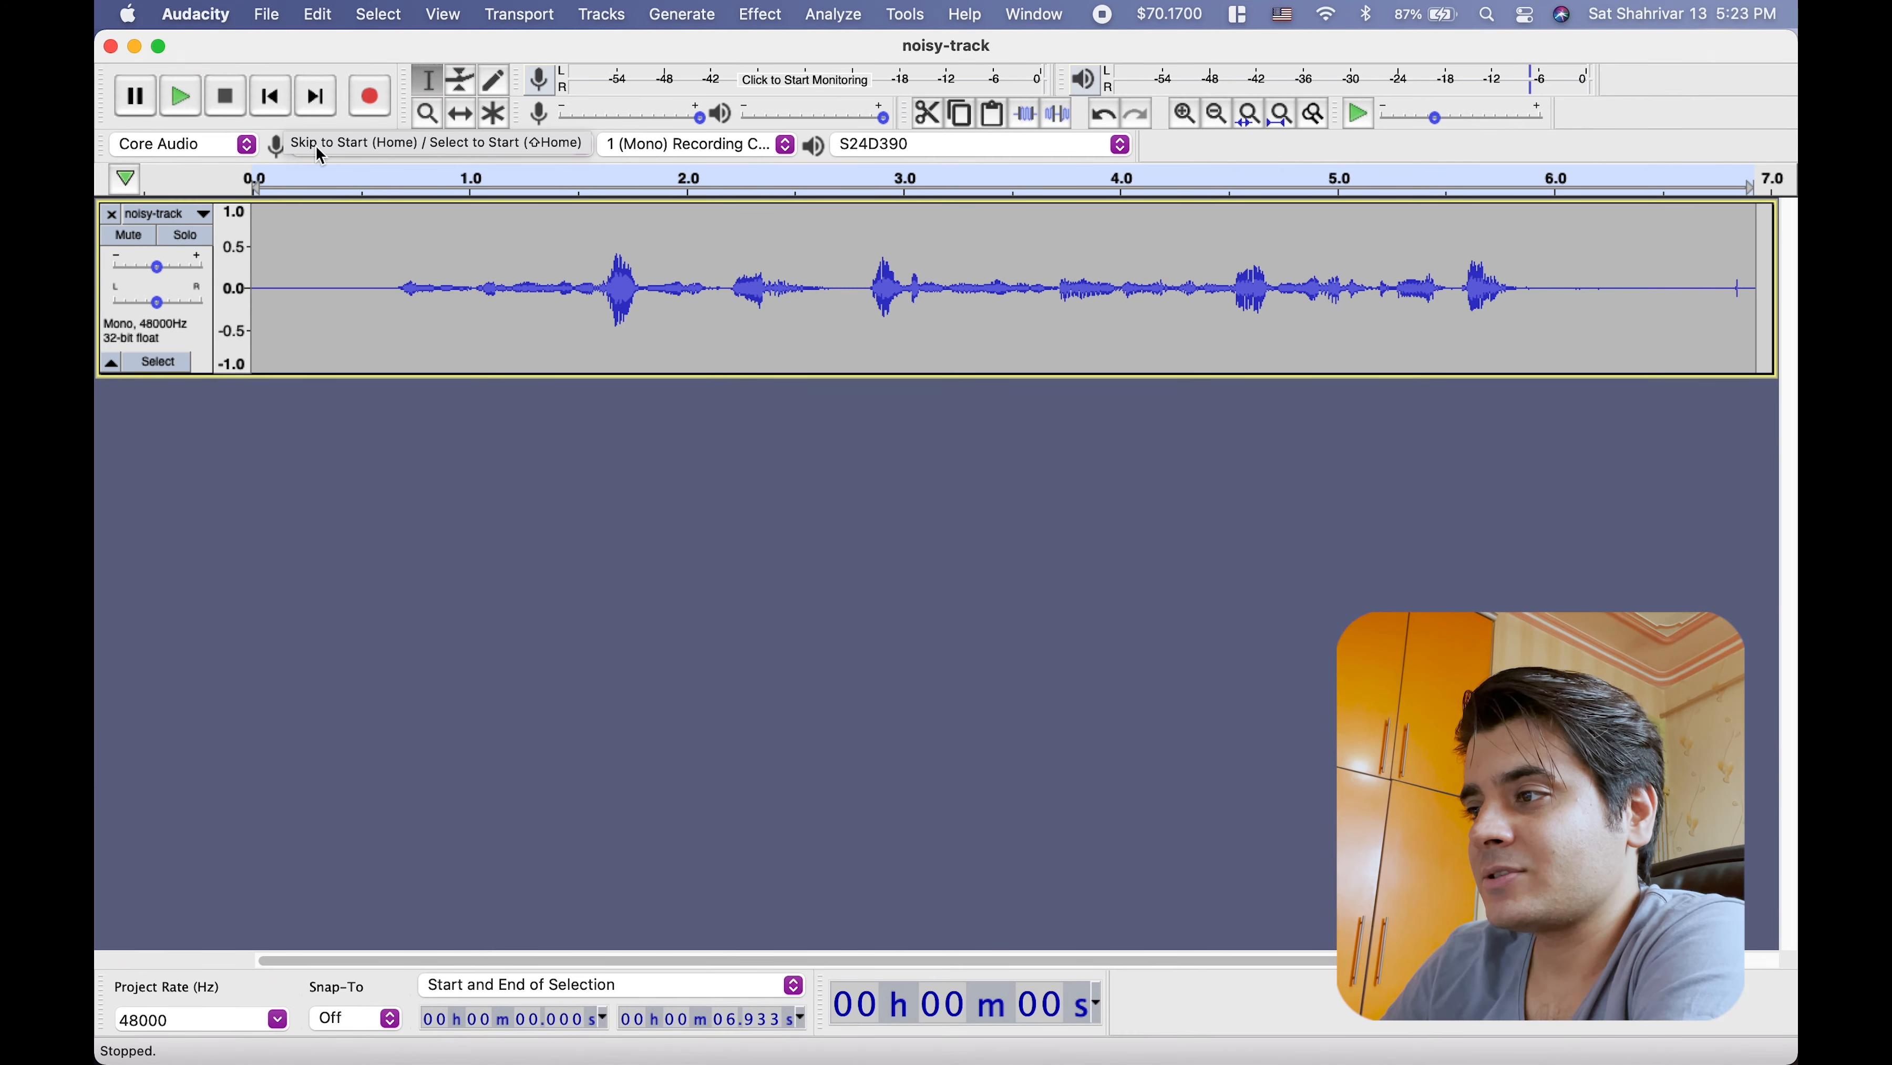
{"action": "left_click_drag", "start_coordinate": [162, 274], "coordinate": [189, 273]}
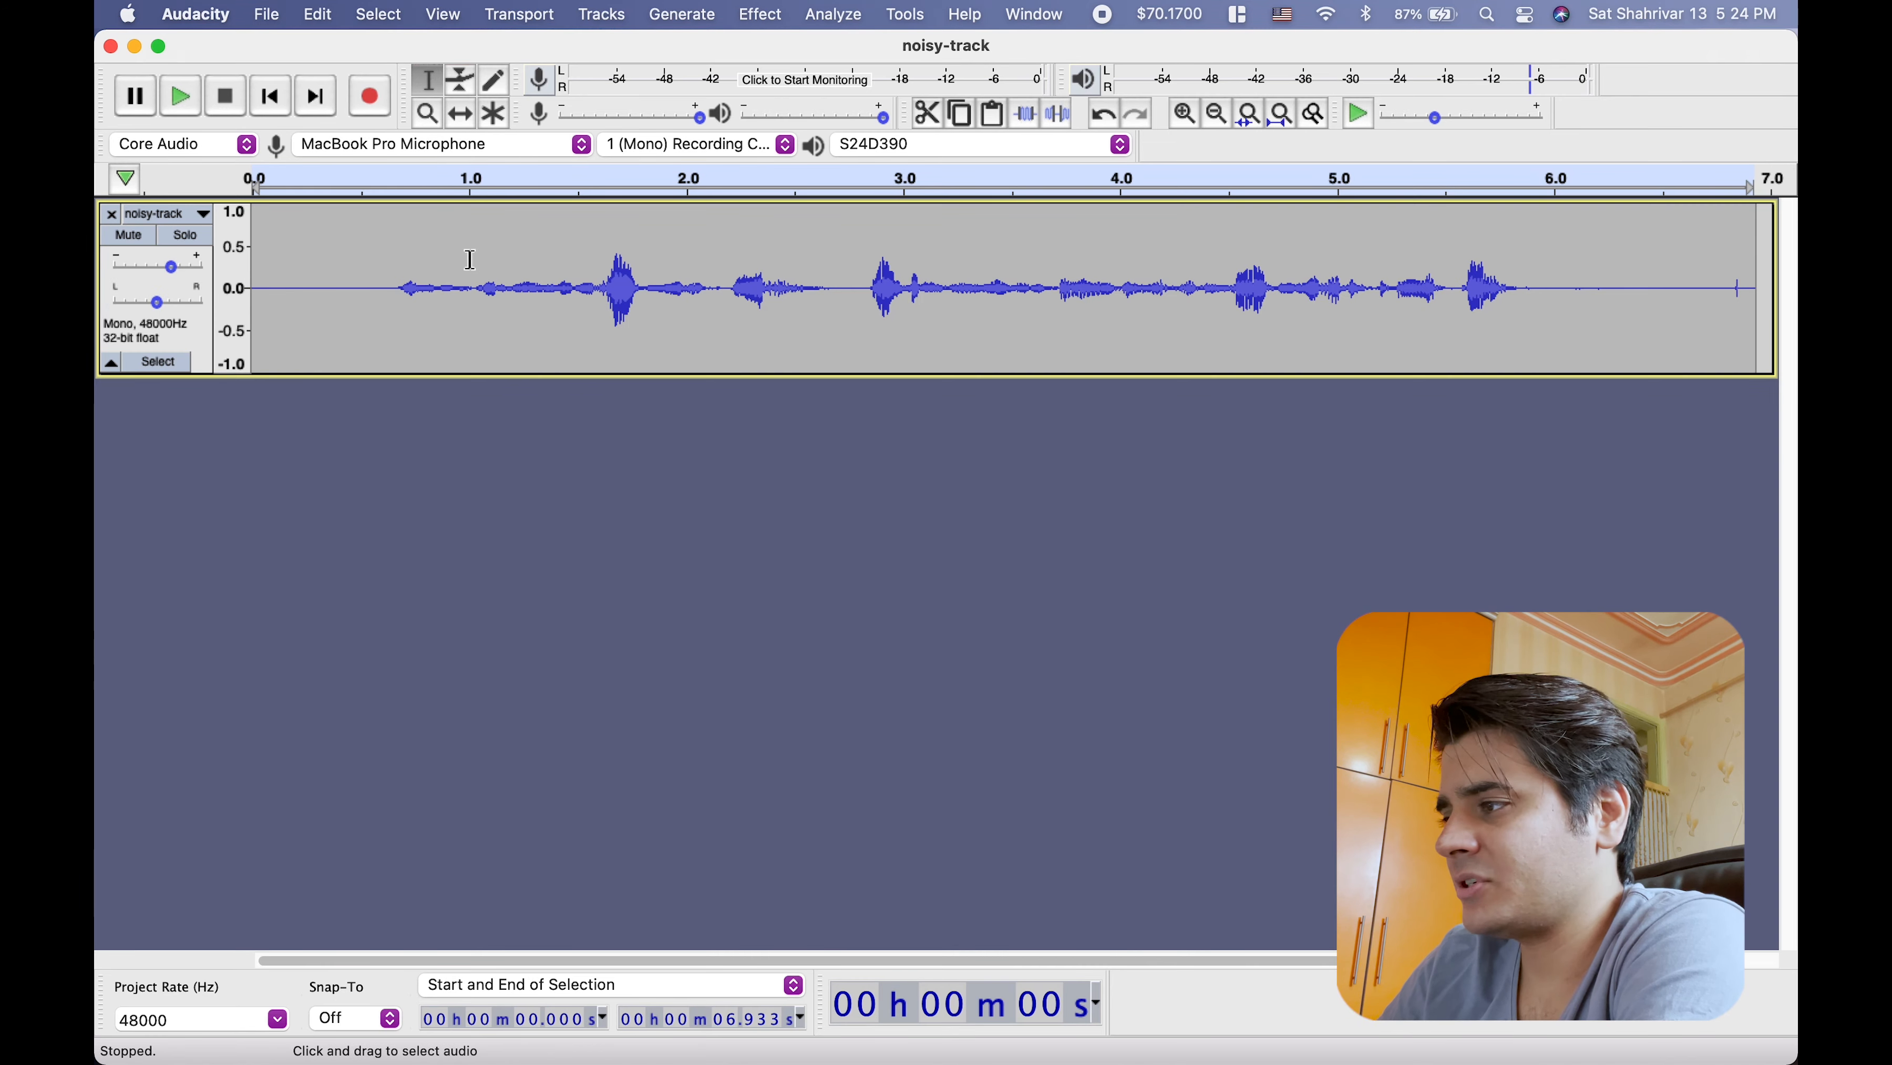
{"action": "left_click", "coordinate": [178, 97]}
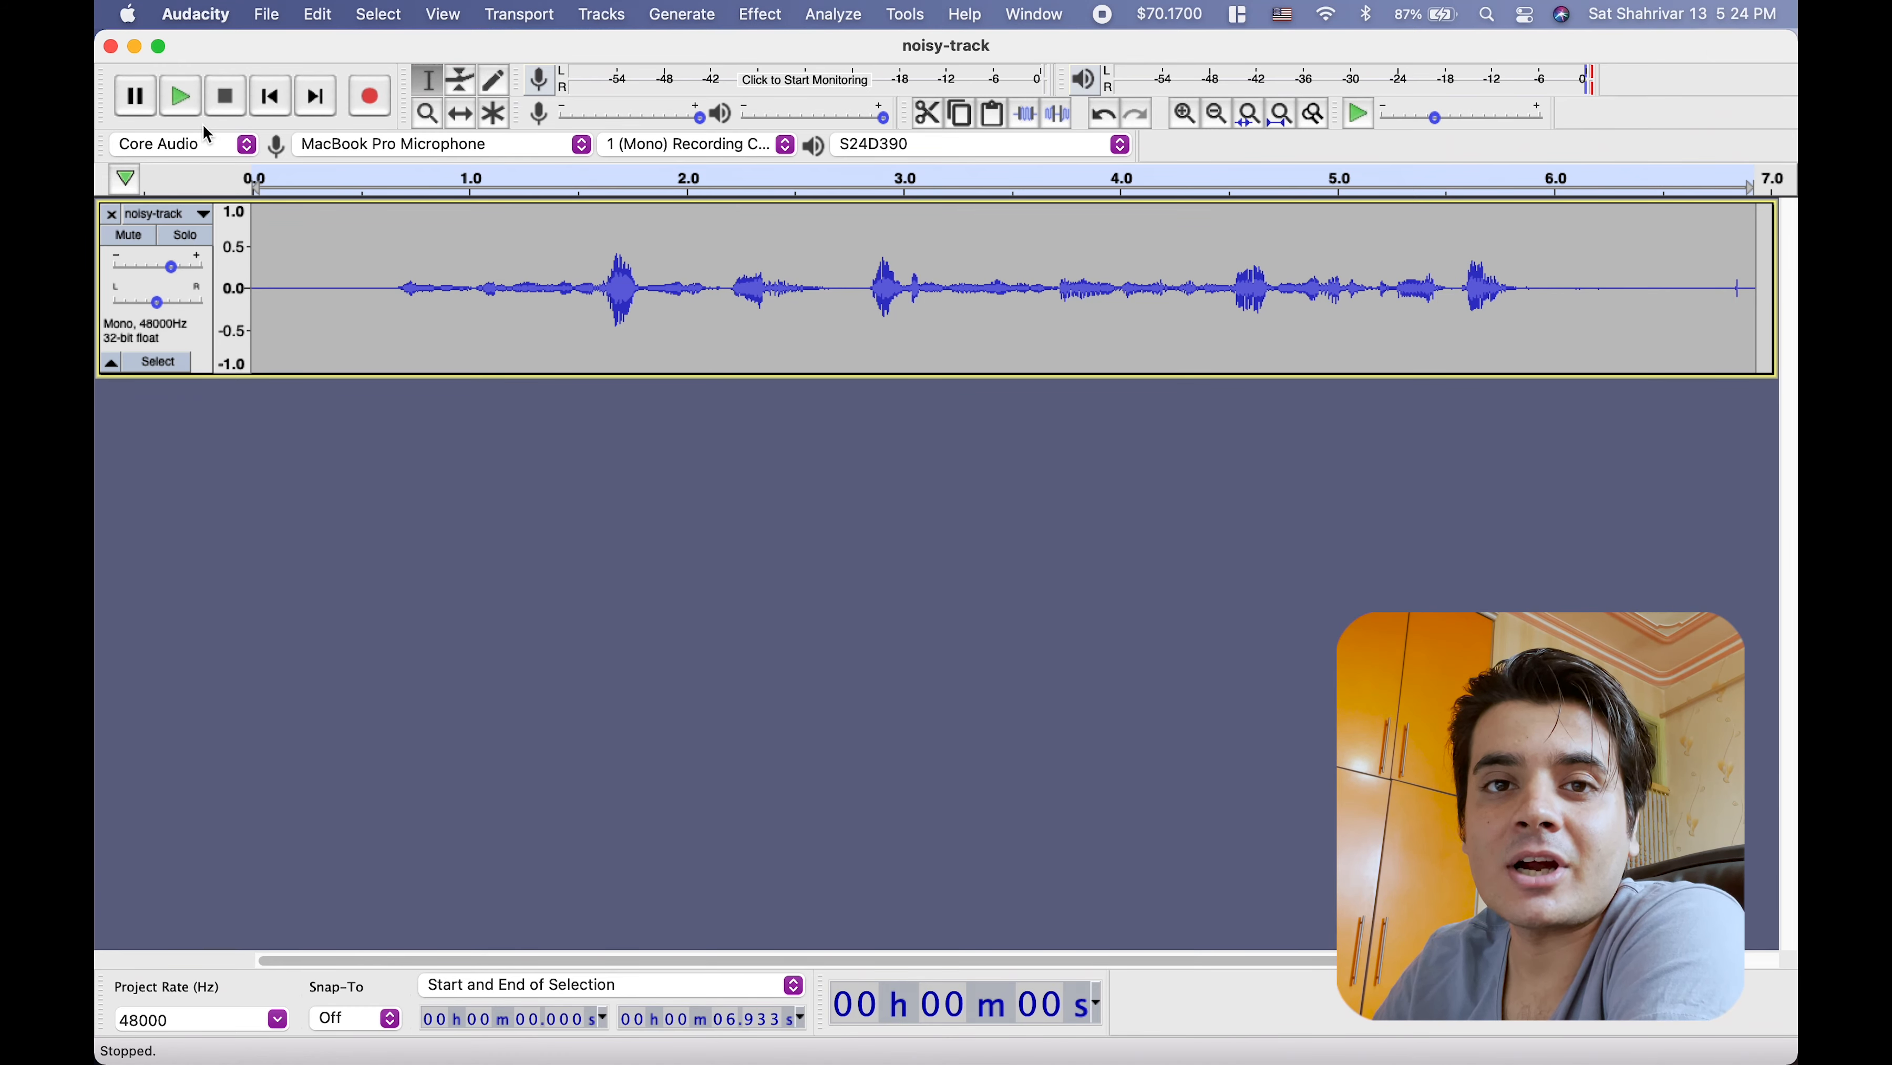
Step: Export the cleaned track to the desktop as denoised-track.mp3 with the Standard, 170-210 kbps preset and blank metadata tags
{"action": "left_click", "coordinate": [266, 16]}
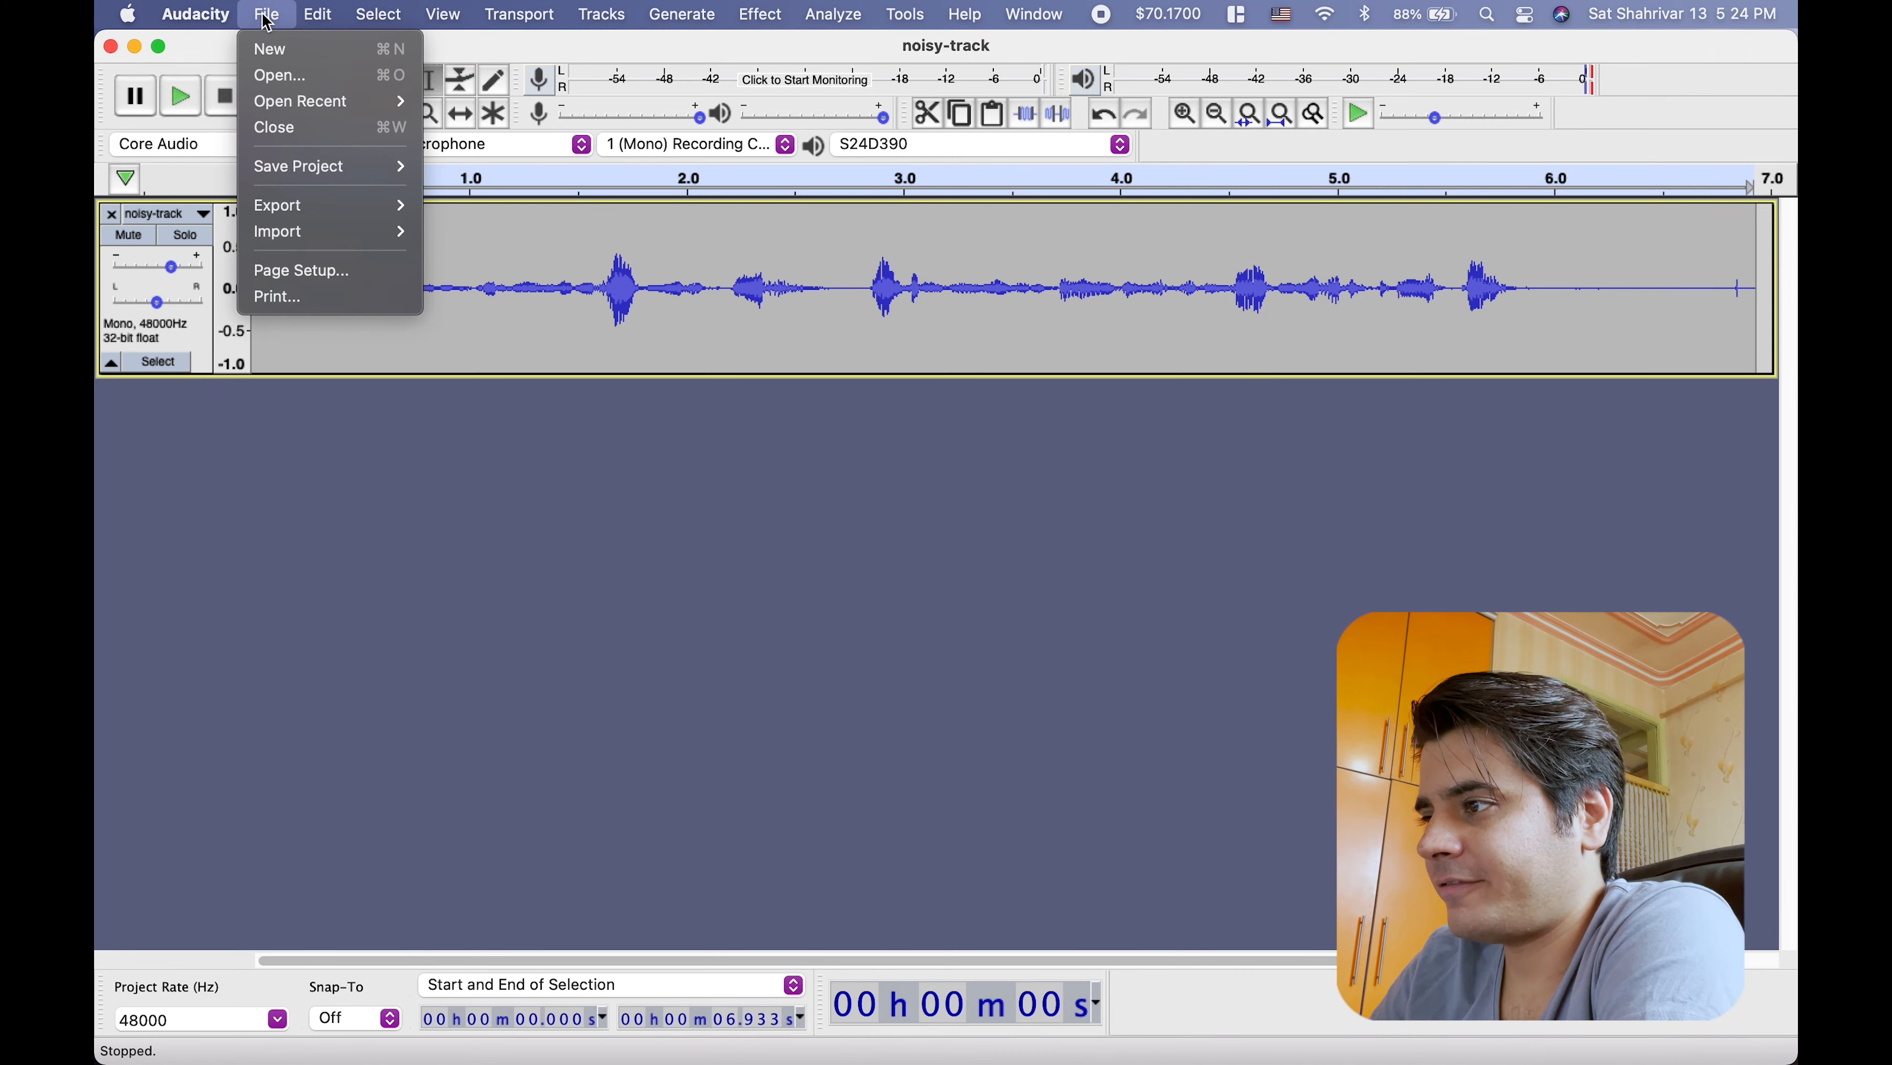
{"action": "mouse_move", "coordinate": [332, 216]}
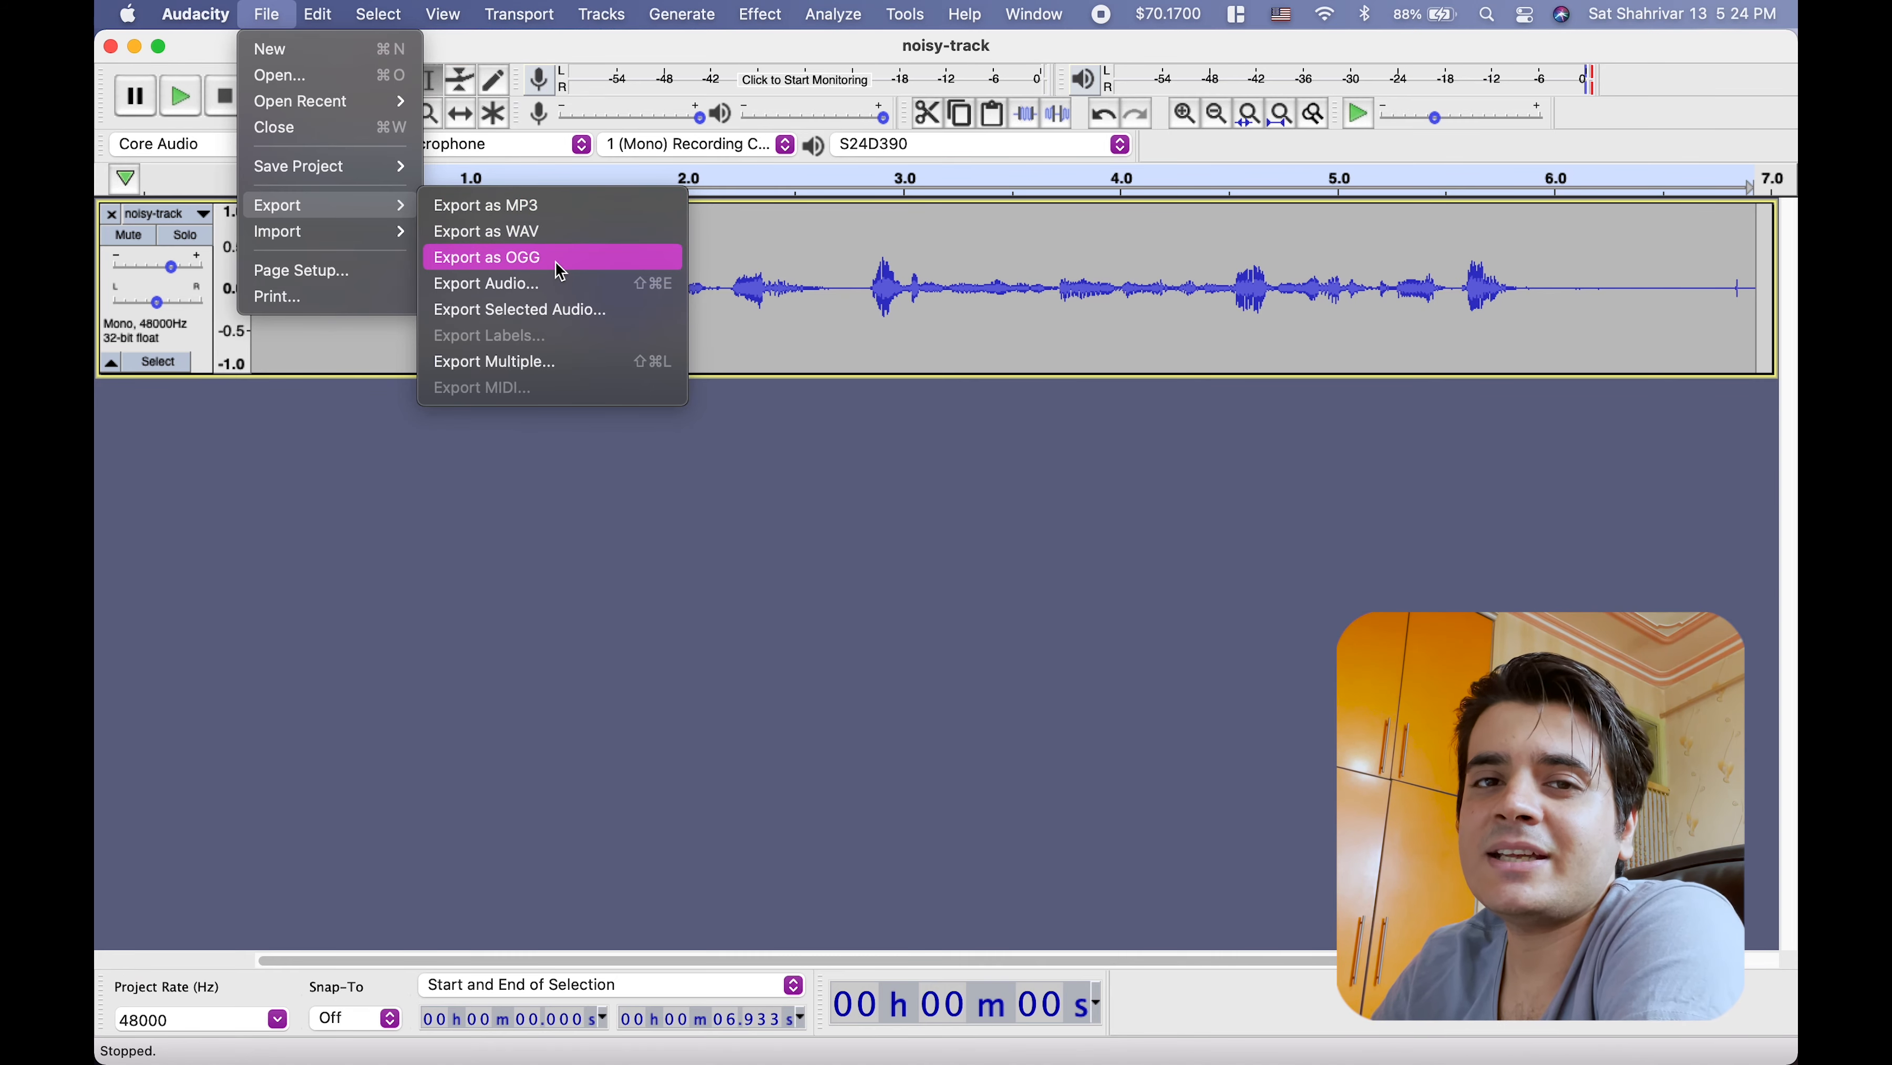
{"action": "left_click", "coordinate": [559, 206]}
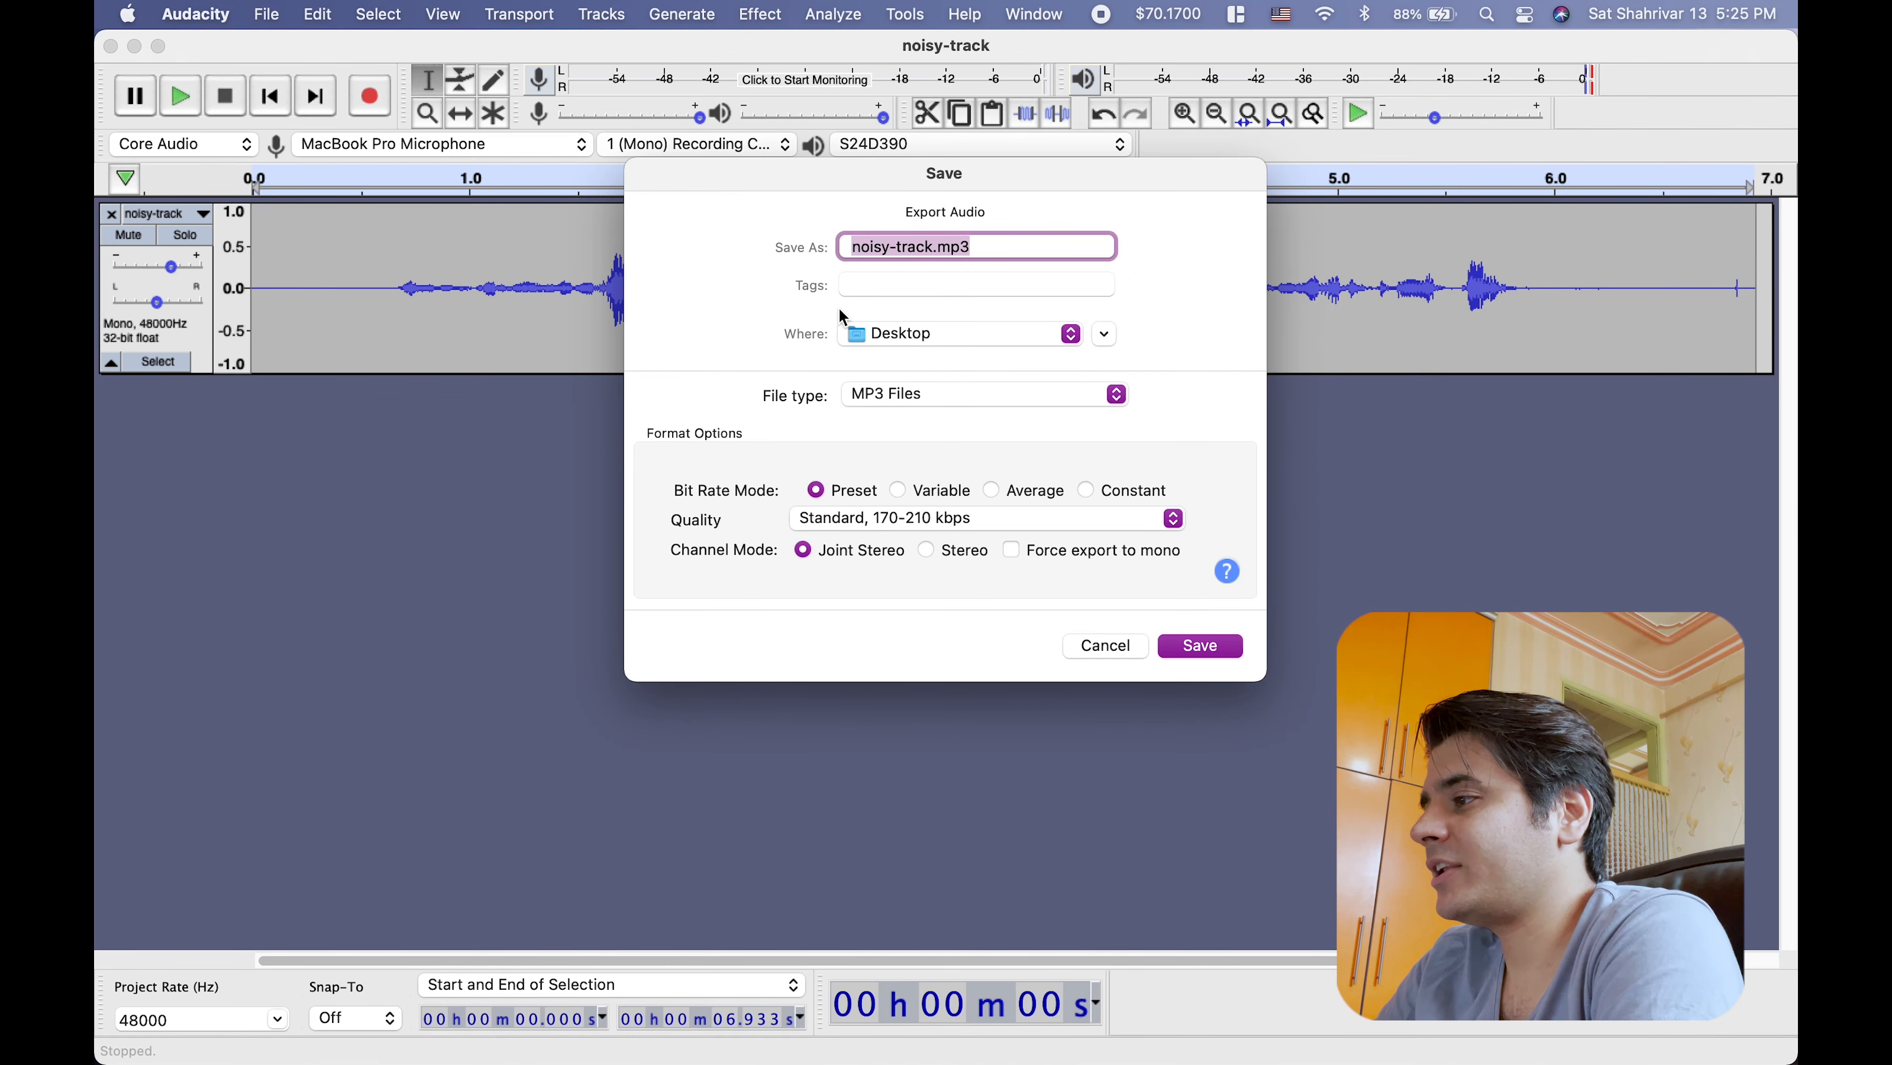
{"action": "left_click", "coordinate": [932, 254]}
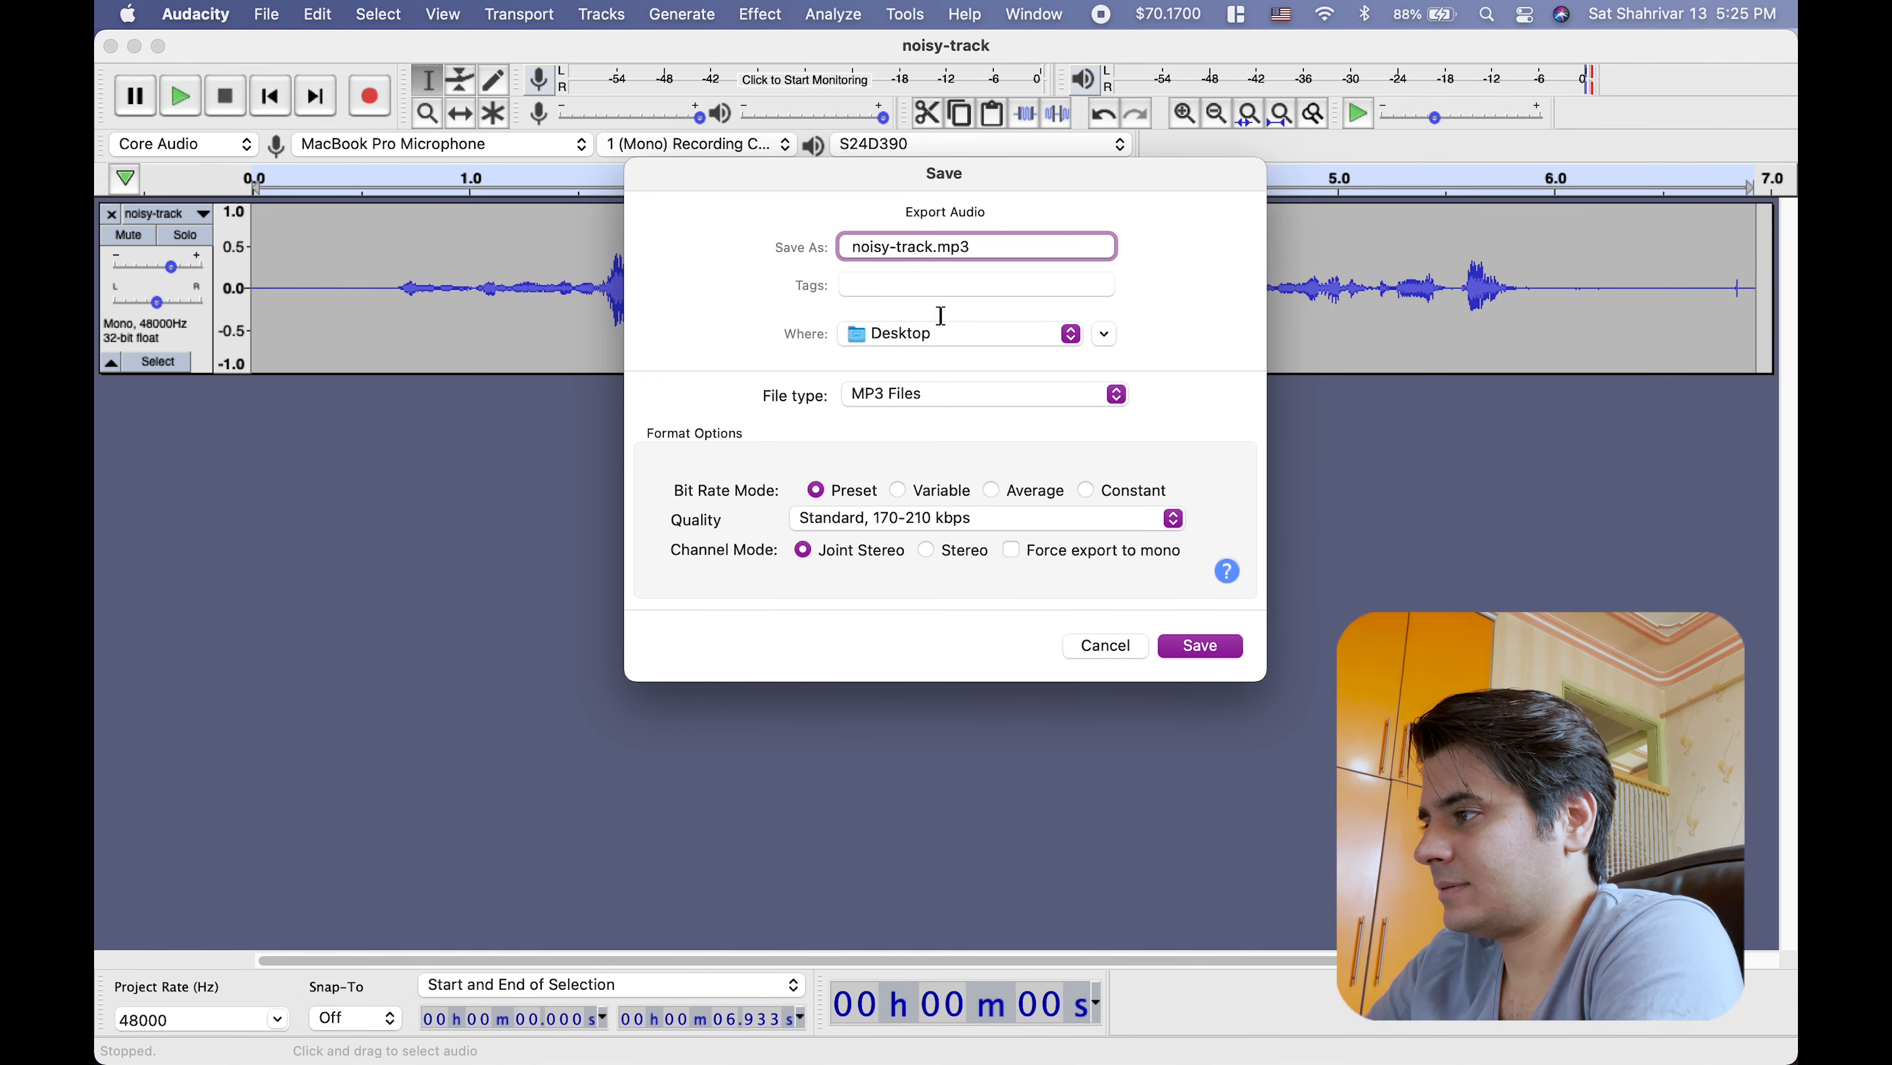
{"action": "key", "text": "shift+Left"}
{"action": "key", "text": "shift+Left"}
{"action": "key", "text": "shift+Left"}
{"action": "key", "text": "shift+Left"}
{"action": "key", "text": "shift+Left"}
{"action": "key", "text": "Left"}
{"action": "key", "text": "Left"}
{"action": "key", "text": "BackSpace"}
{"action": "key", "text": "BackSpace"}
{"action": "key", "text": "BackSpace"}
{"action": "key", "text": "BackSpace"}
{"action": "key", "text": "BackSpace"}
{"action": "type", "text": "denoised"}
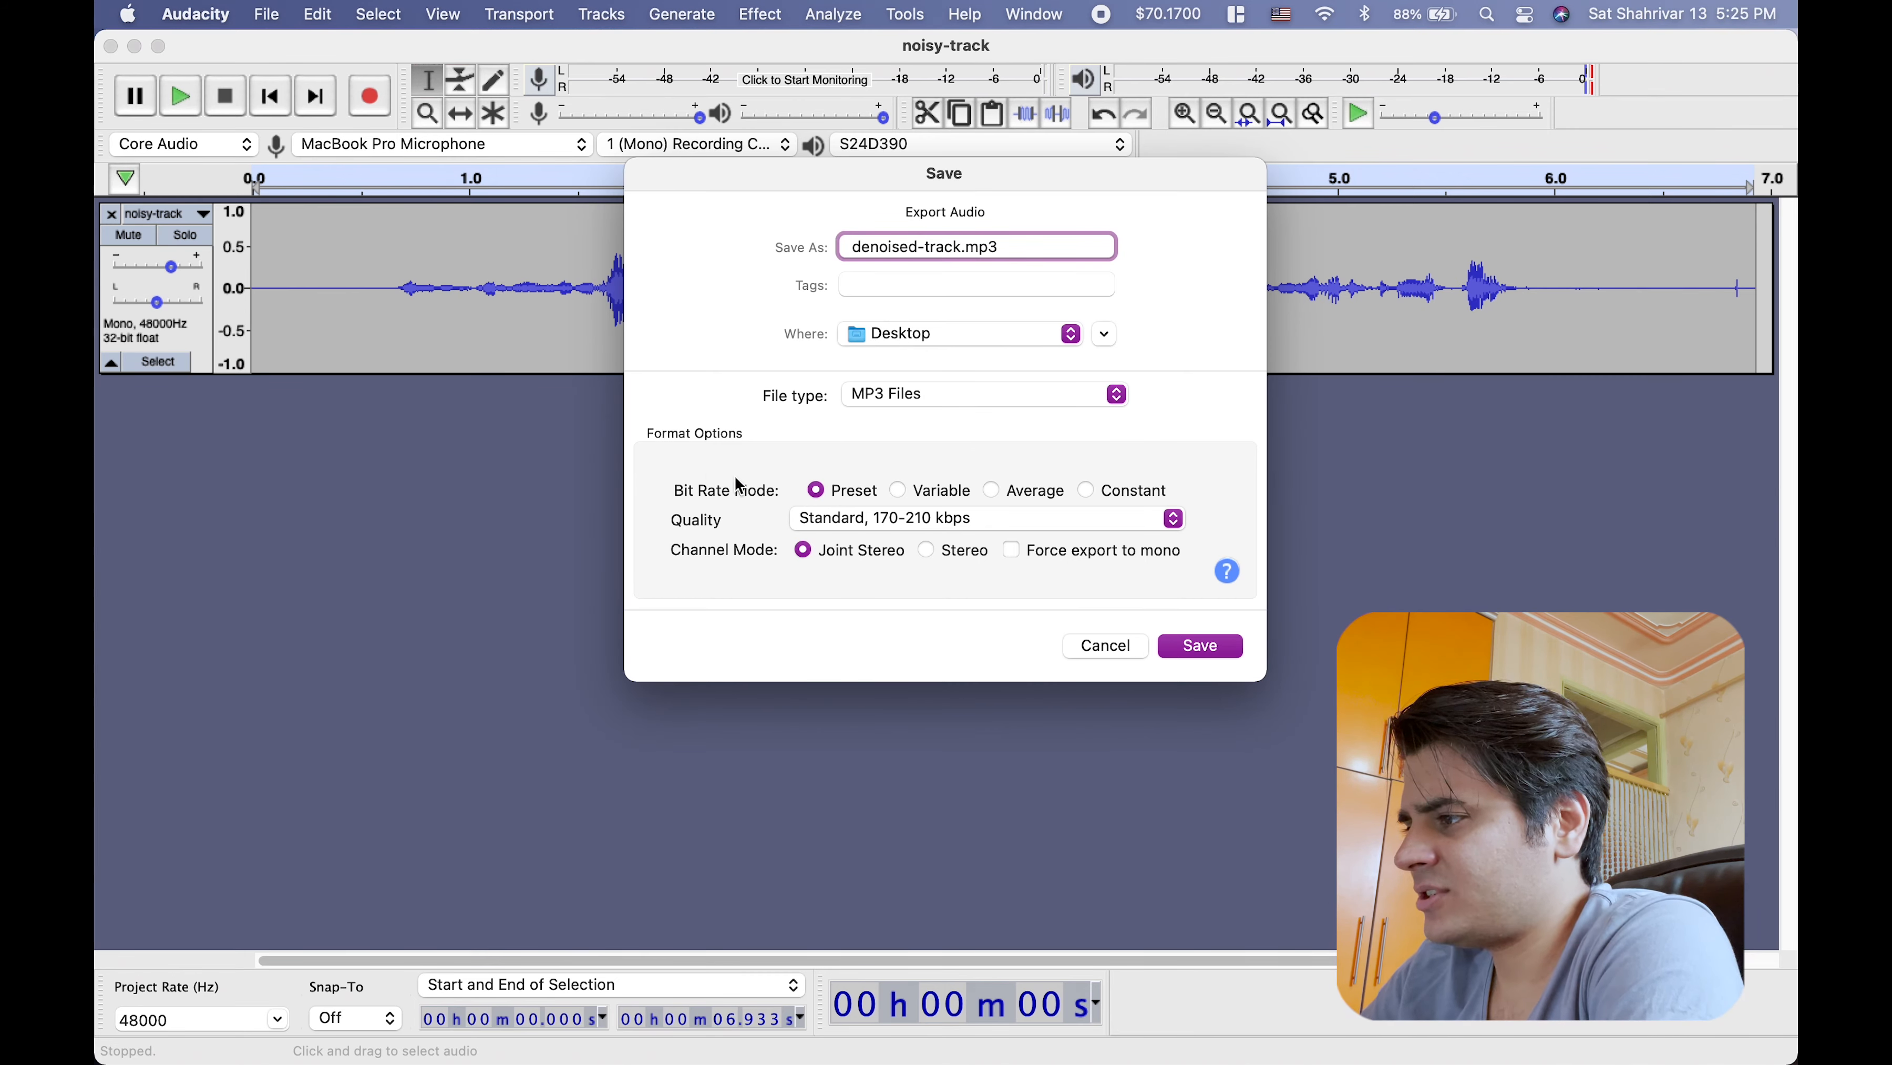
{"action": "left_click", "coordinate": [1198, 646]}
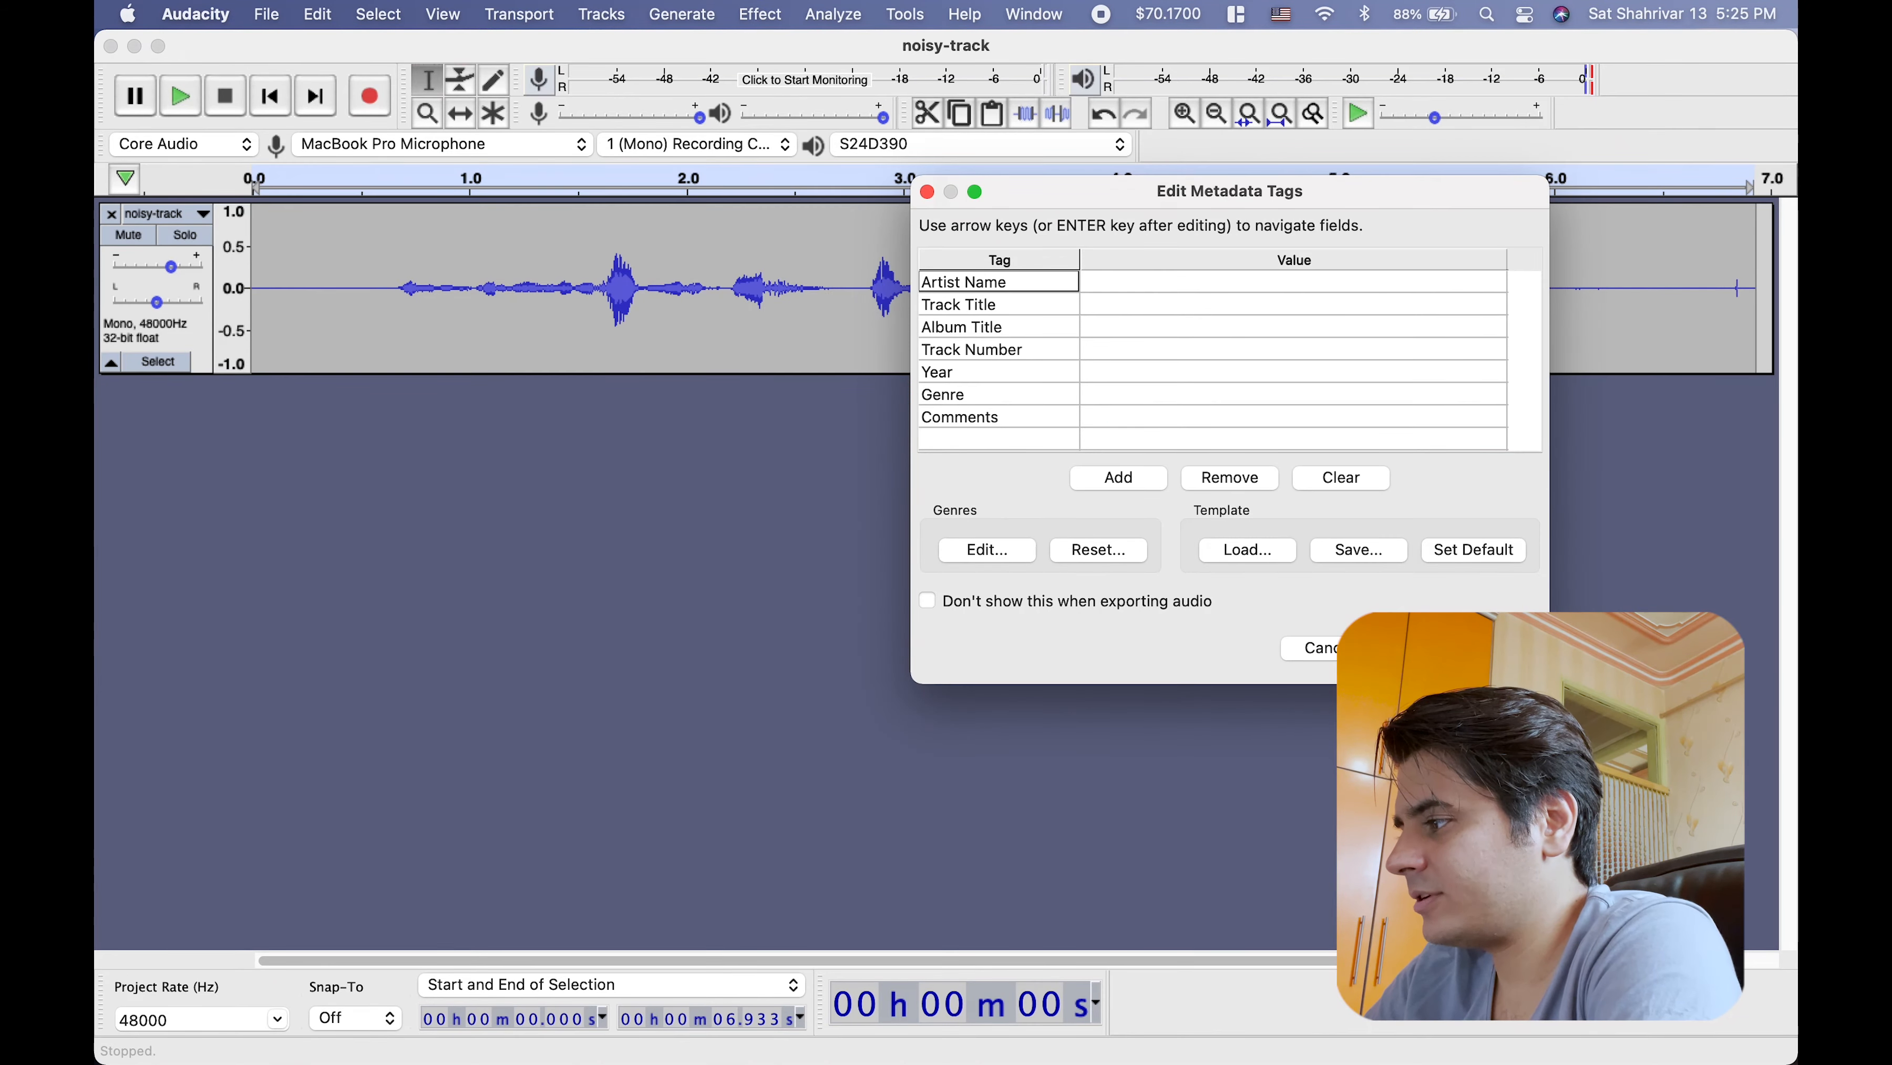
{"action": "left_click", "coordinate": [1402, 647]}
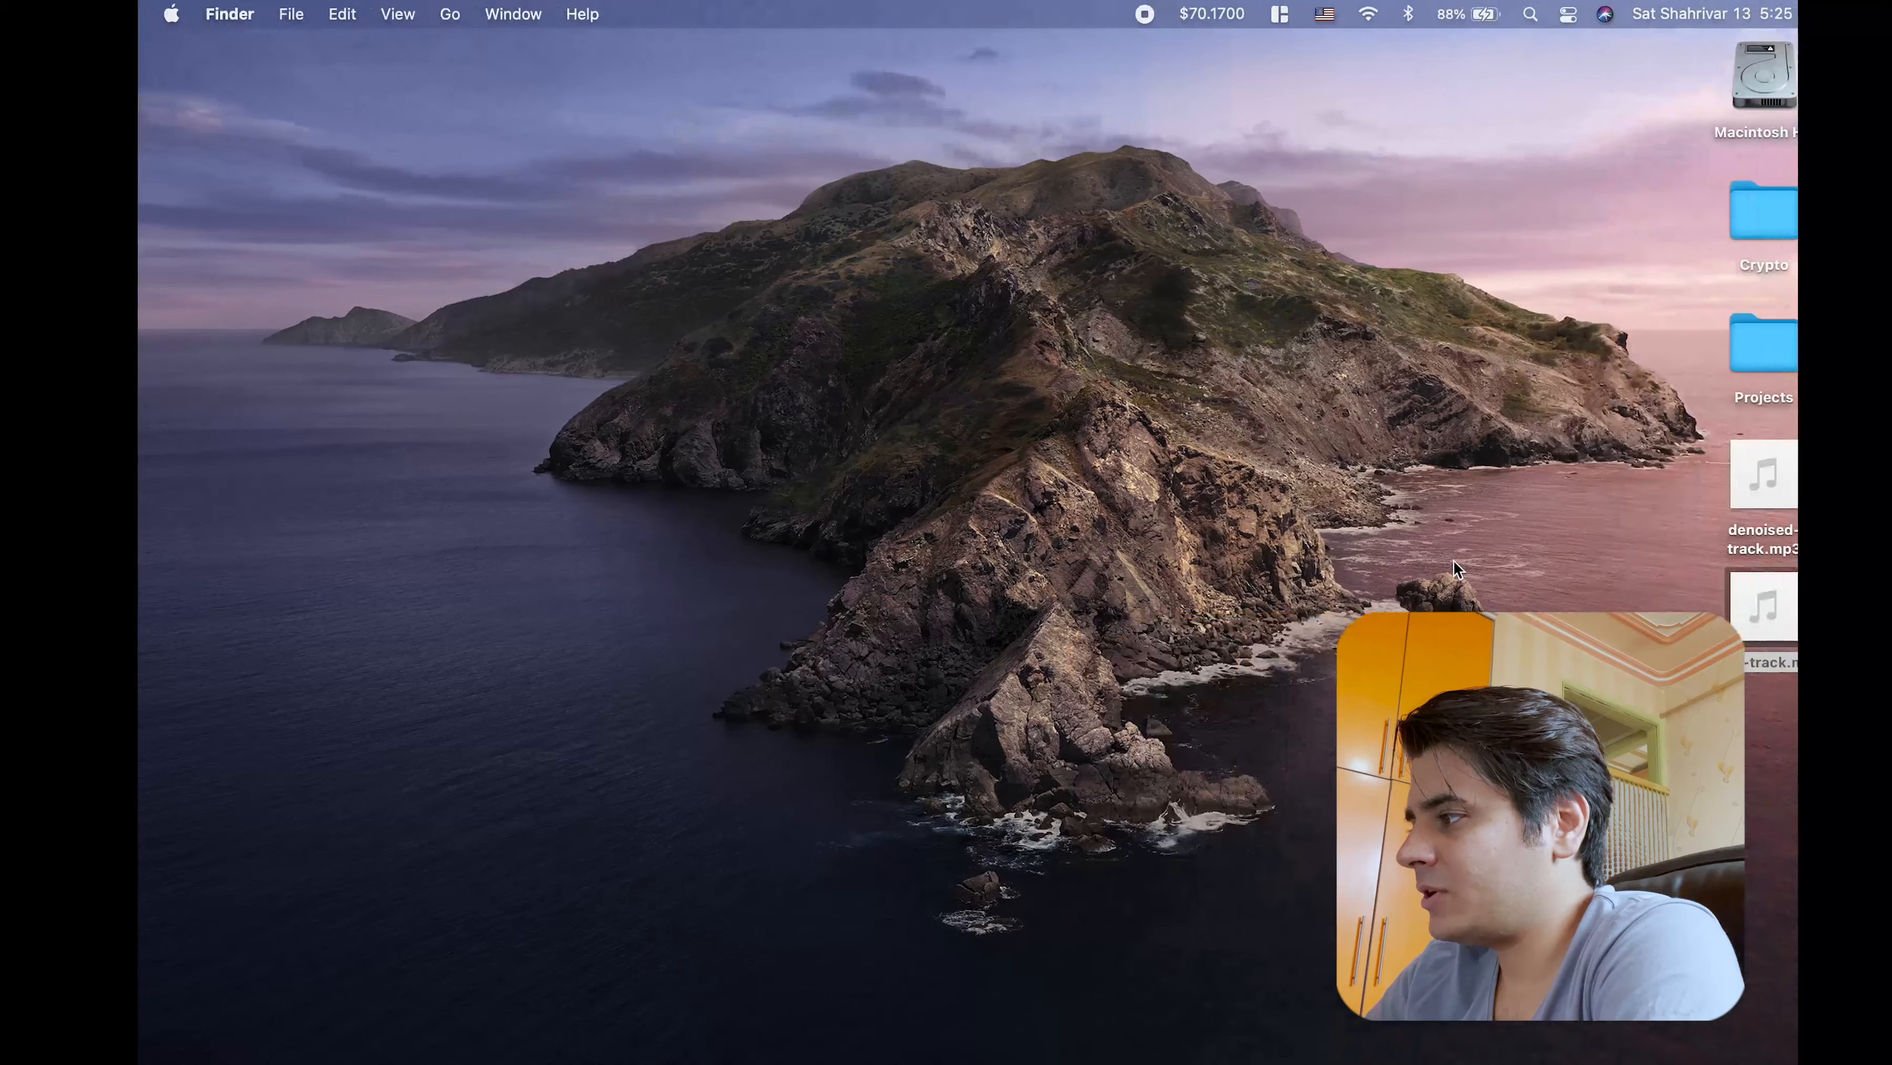
Step: Preview the exported denoised-track.mp3 on the desktop to hear the result, and close the preview
{"action": "left_click", "coordinate": [1756, 662]}
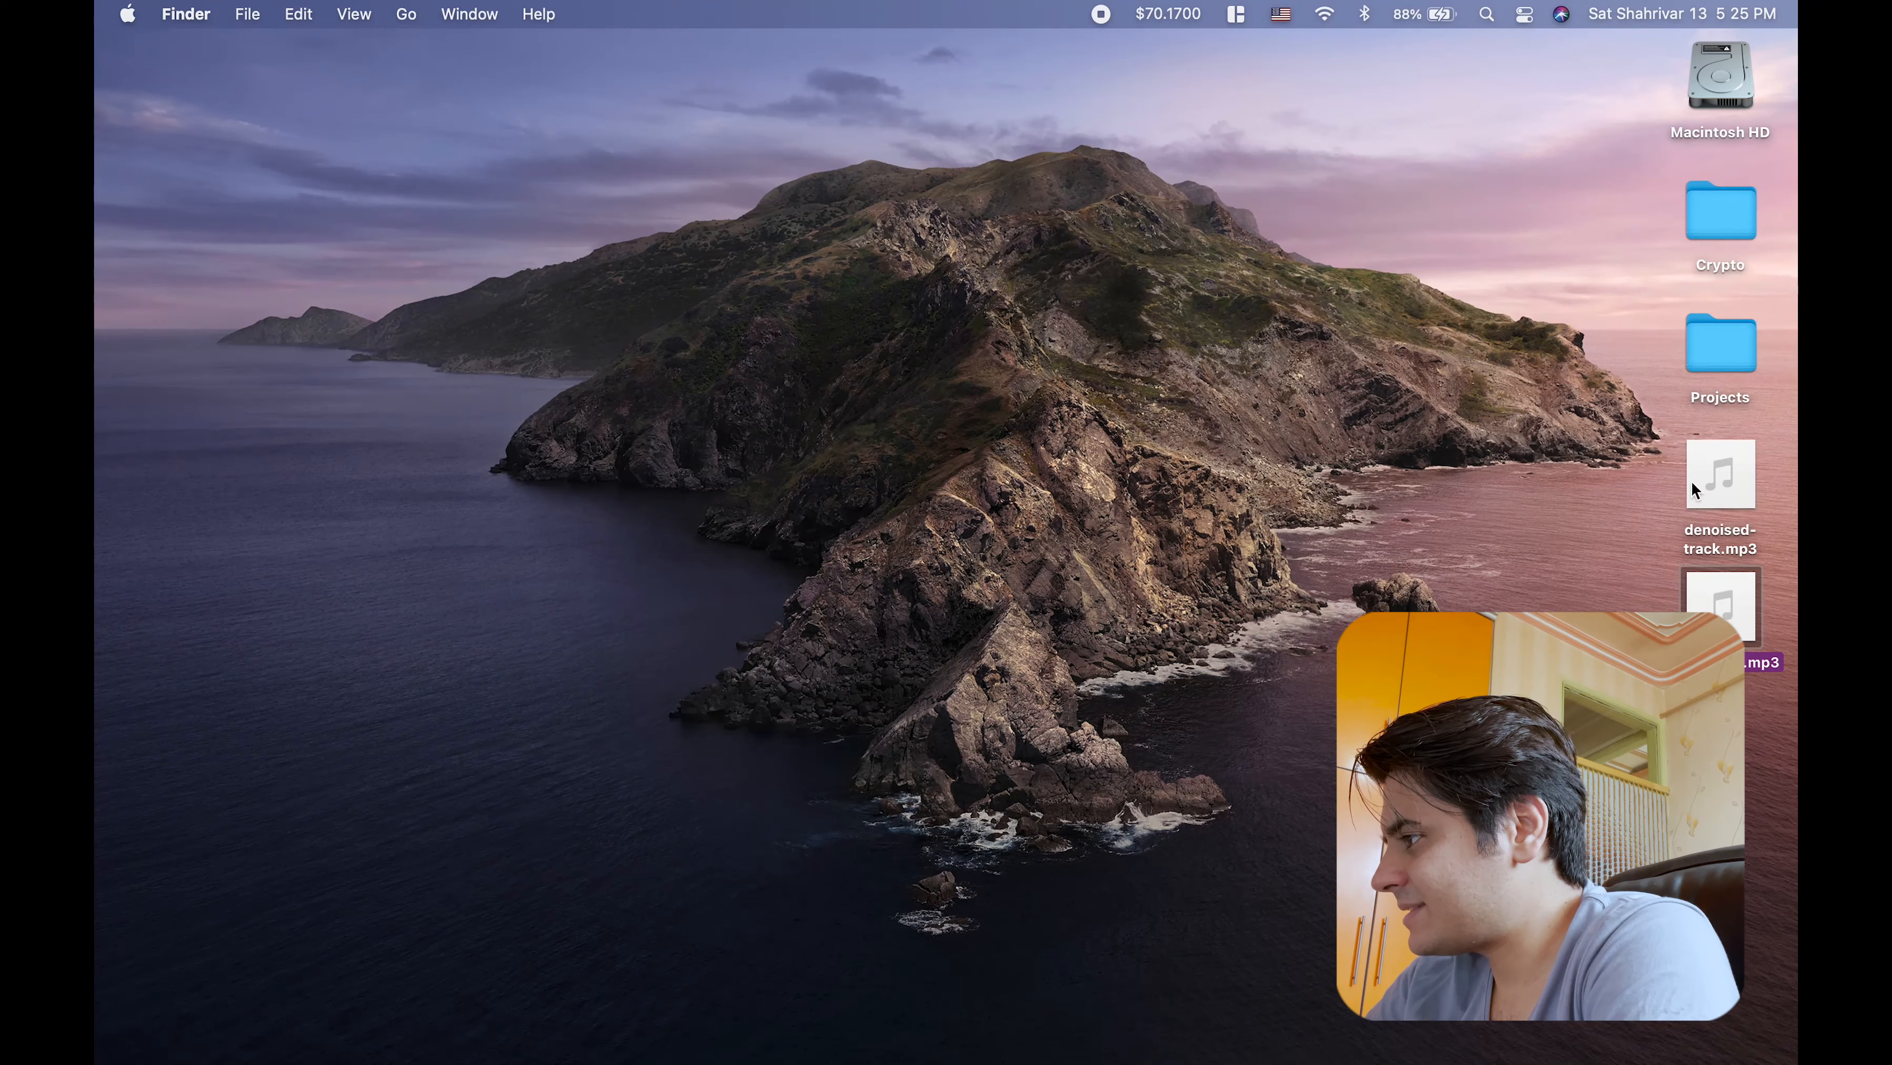
{"action": "left_click_drag", "start_coordinate": [1691, 488], "coordinate": [1469, 404]}
{"action": "mouse_move", "coordinate": [1706, 492]}
{"action": "key", "text": "space"}
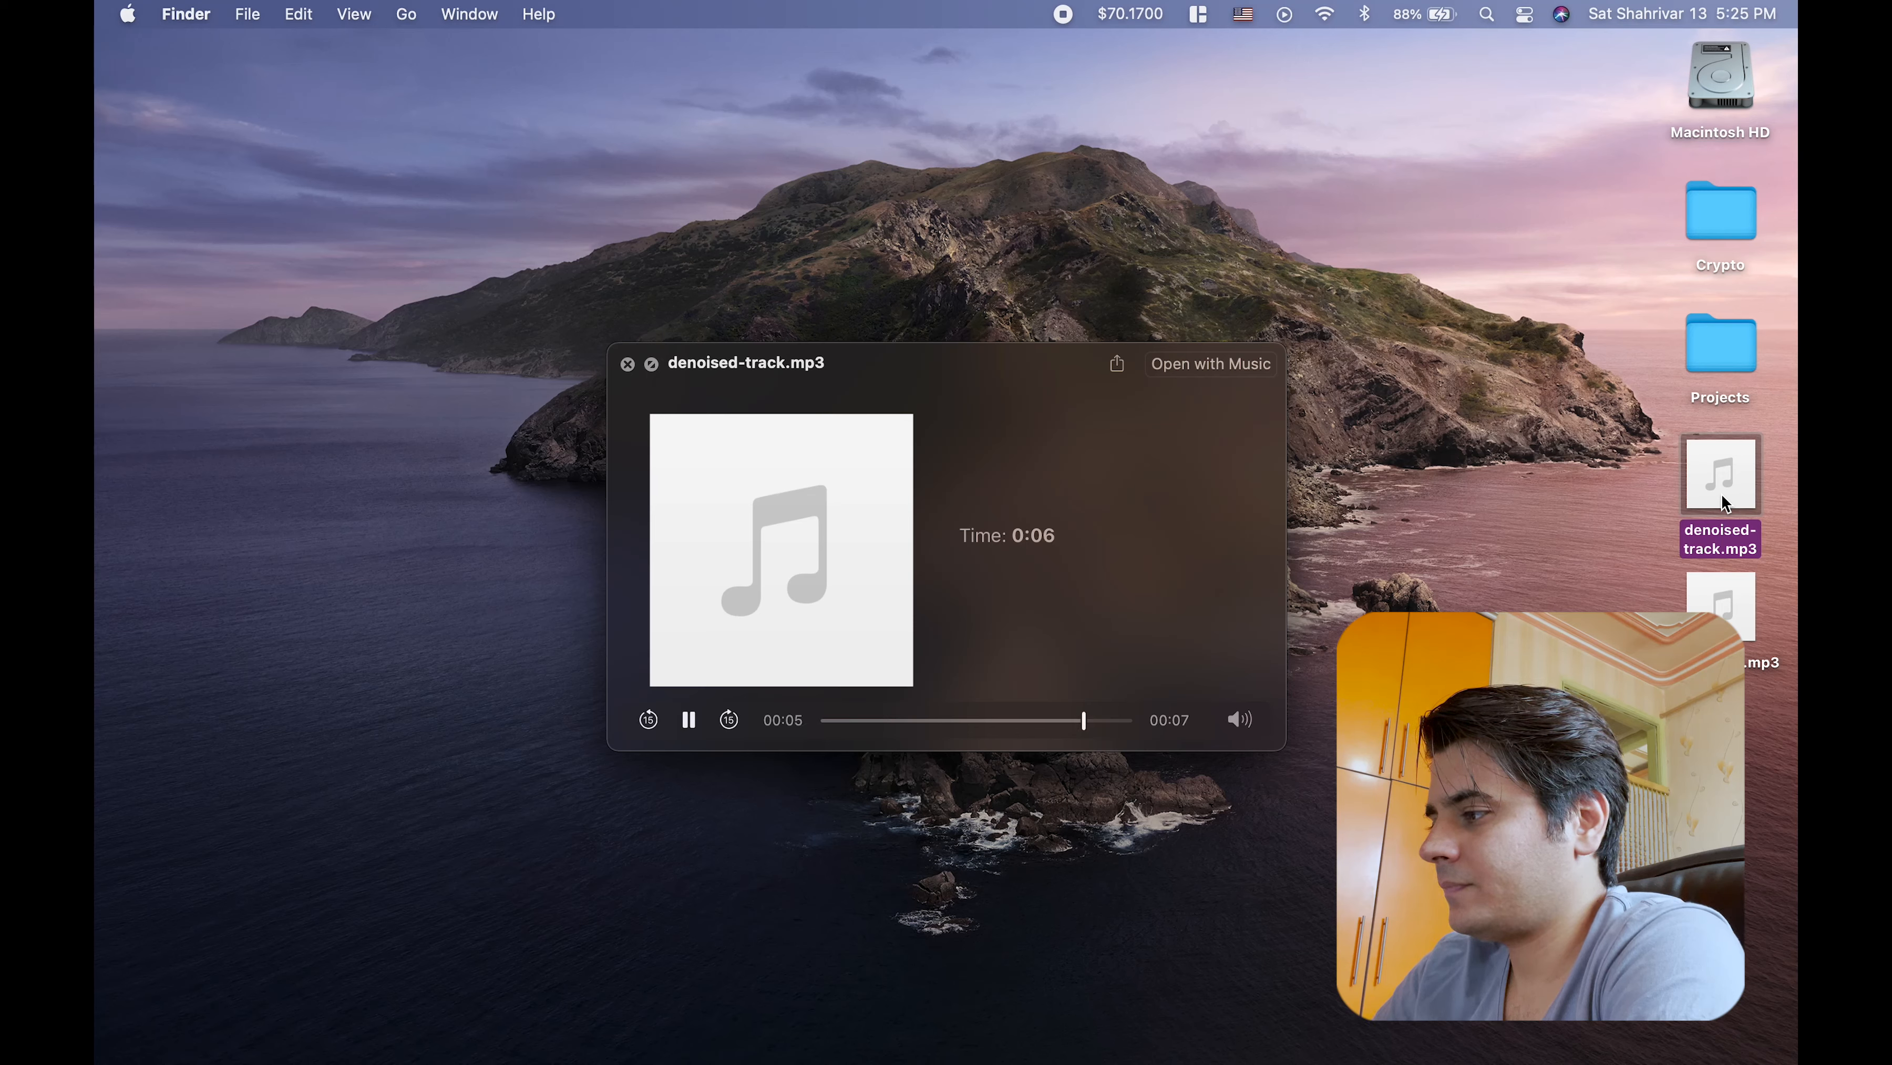
{"action": "key", "text": "space"}
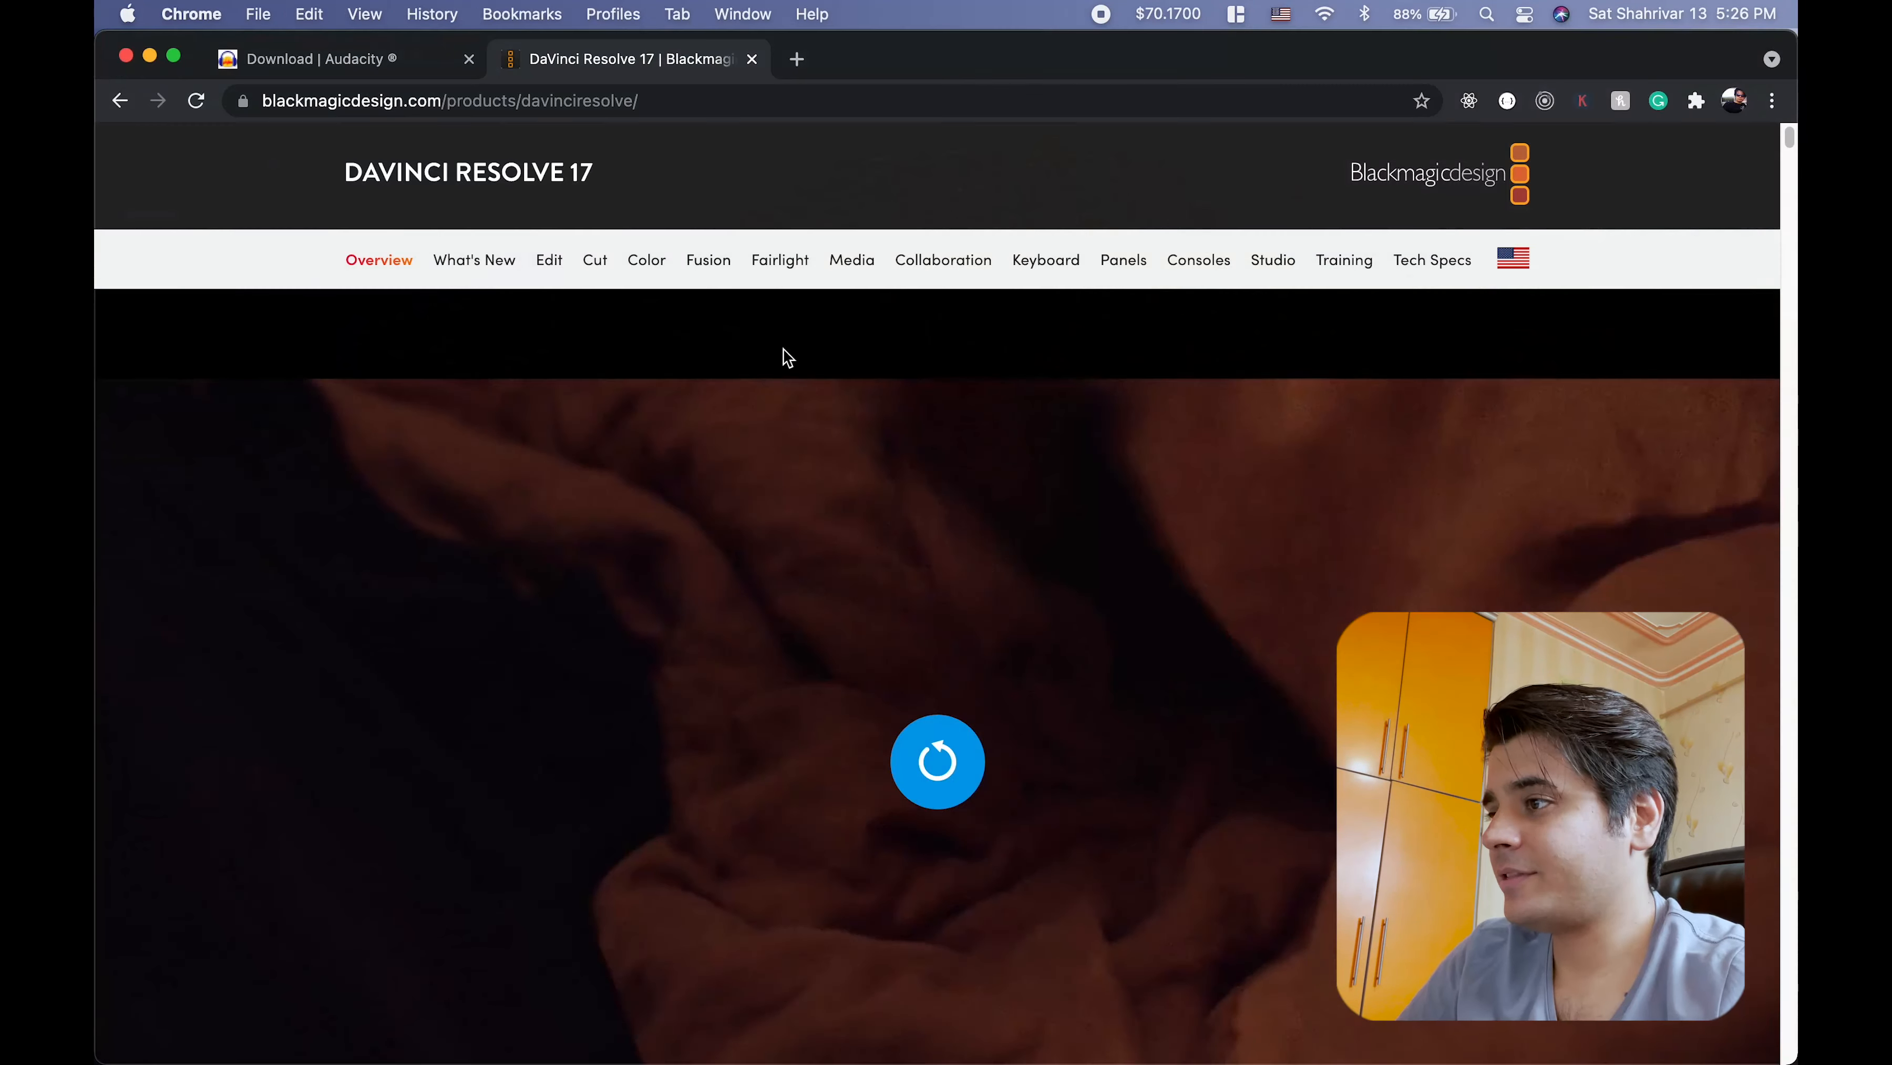
Step: Look through the DaVinci Resolve 17 product page in Chrome and check its available download versions
{"action": "scroll", "coordinate": [784, 349], "scroll_direction": "down", "scroll_amount": 8}
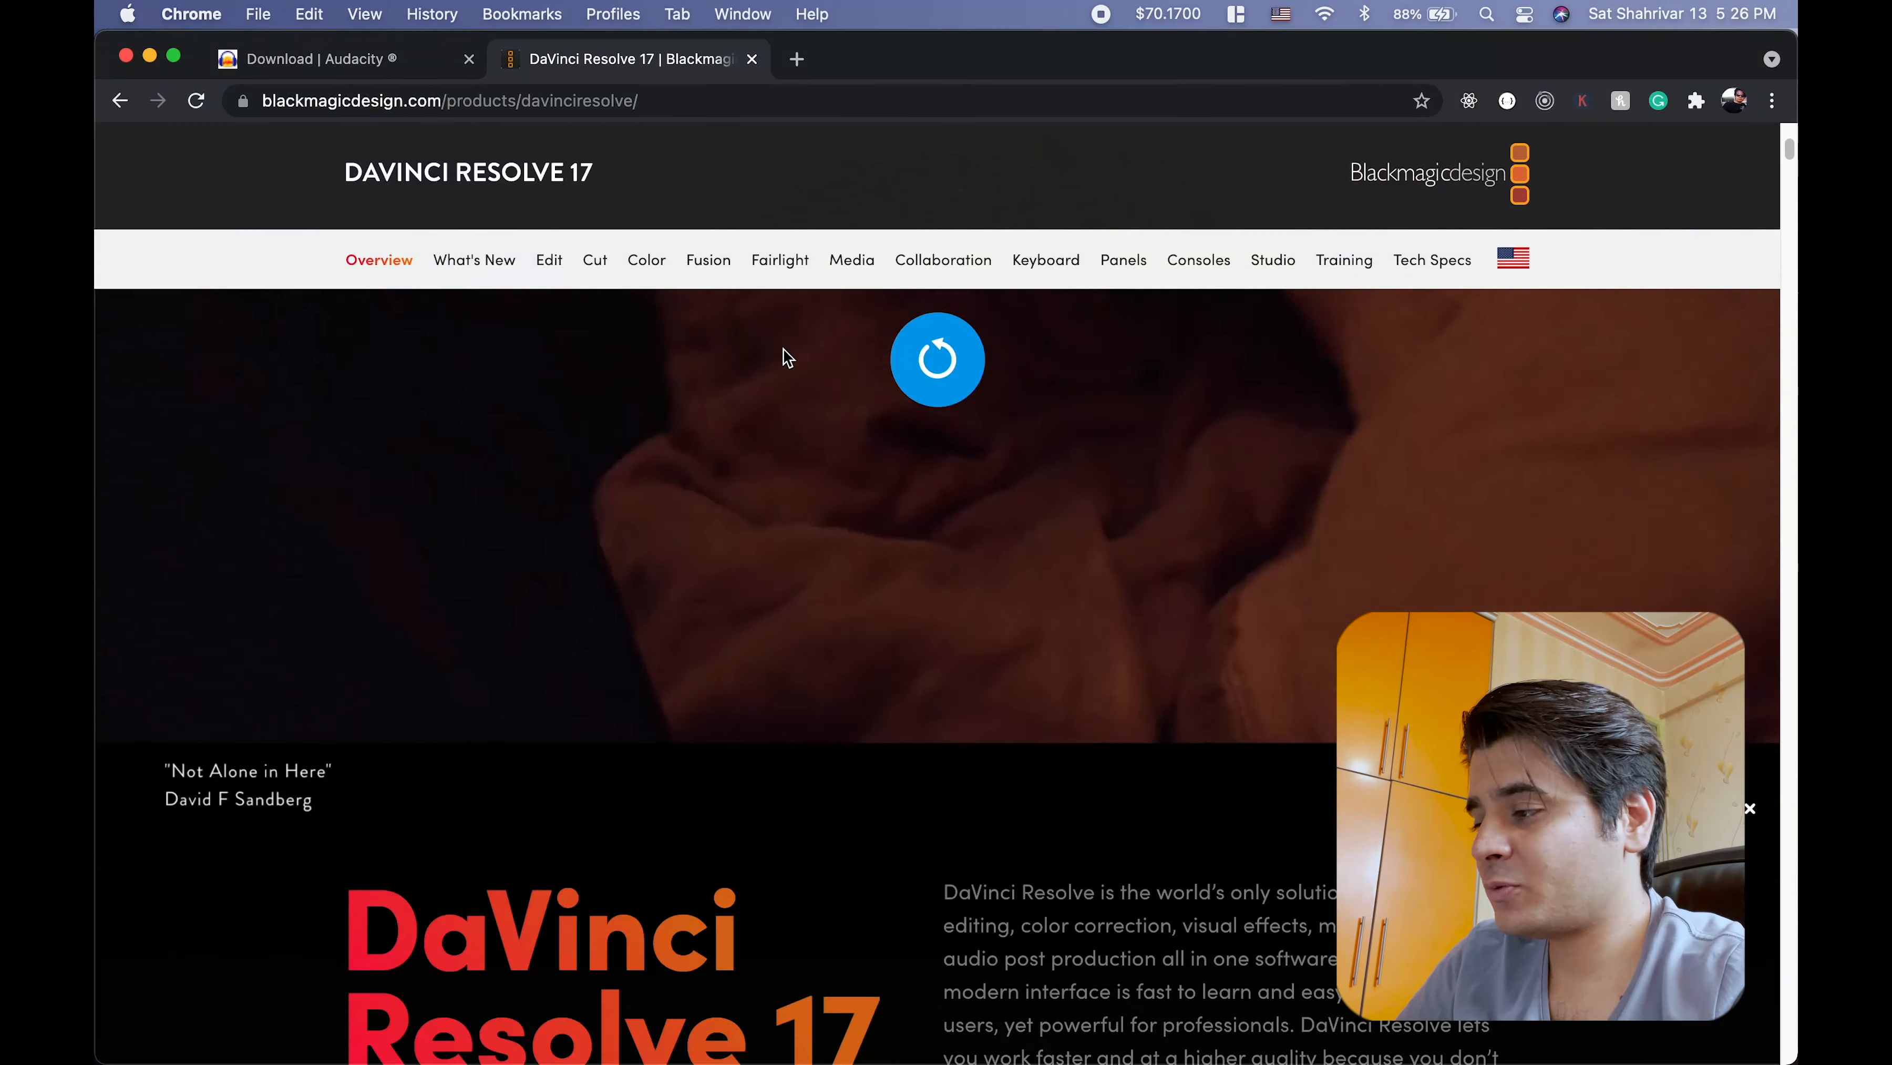
{"action": "scroll", "coordinate": [783, 349], "scroll_direction": "up", "scroll_amount": 4}
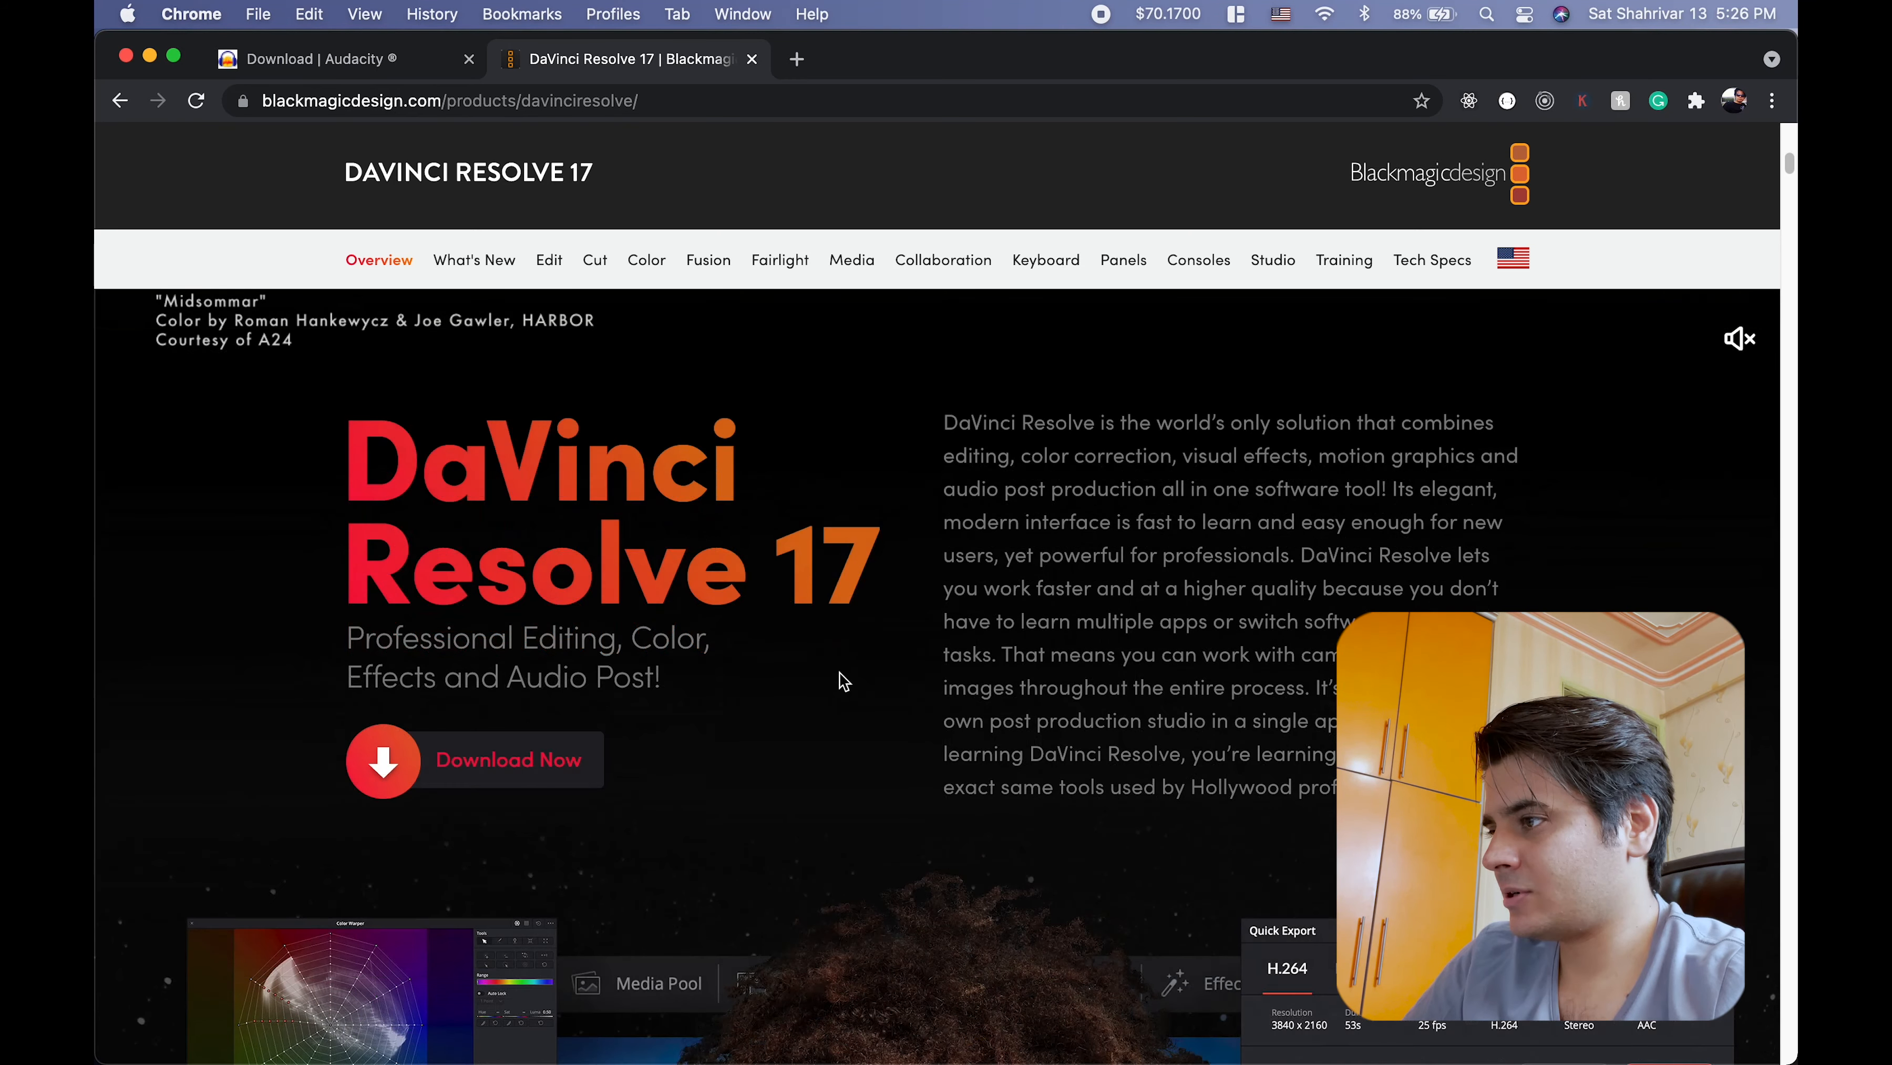
{"action": "left_click", "coordinate": [542, 800]}
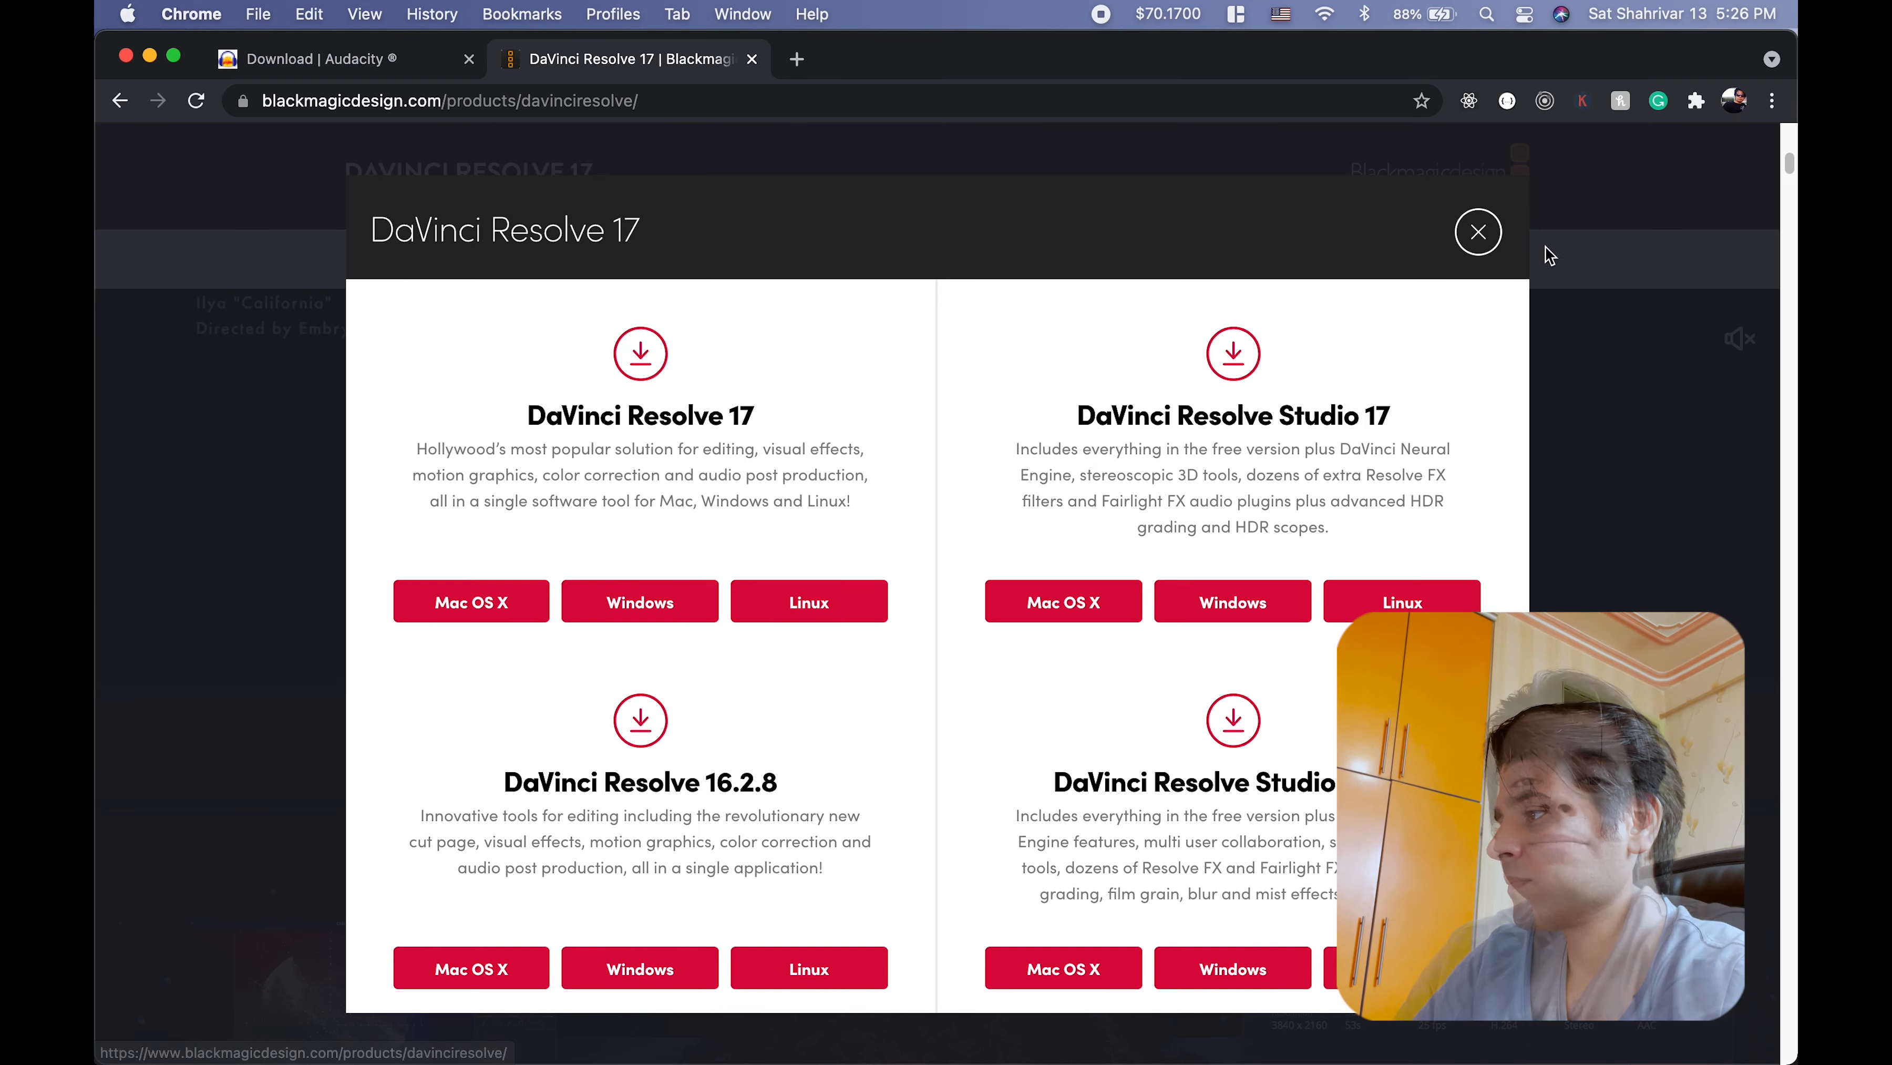
{"action": "left_click", "coordinate": [1478, 232]}
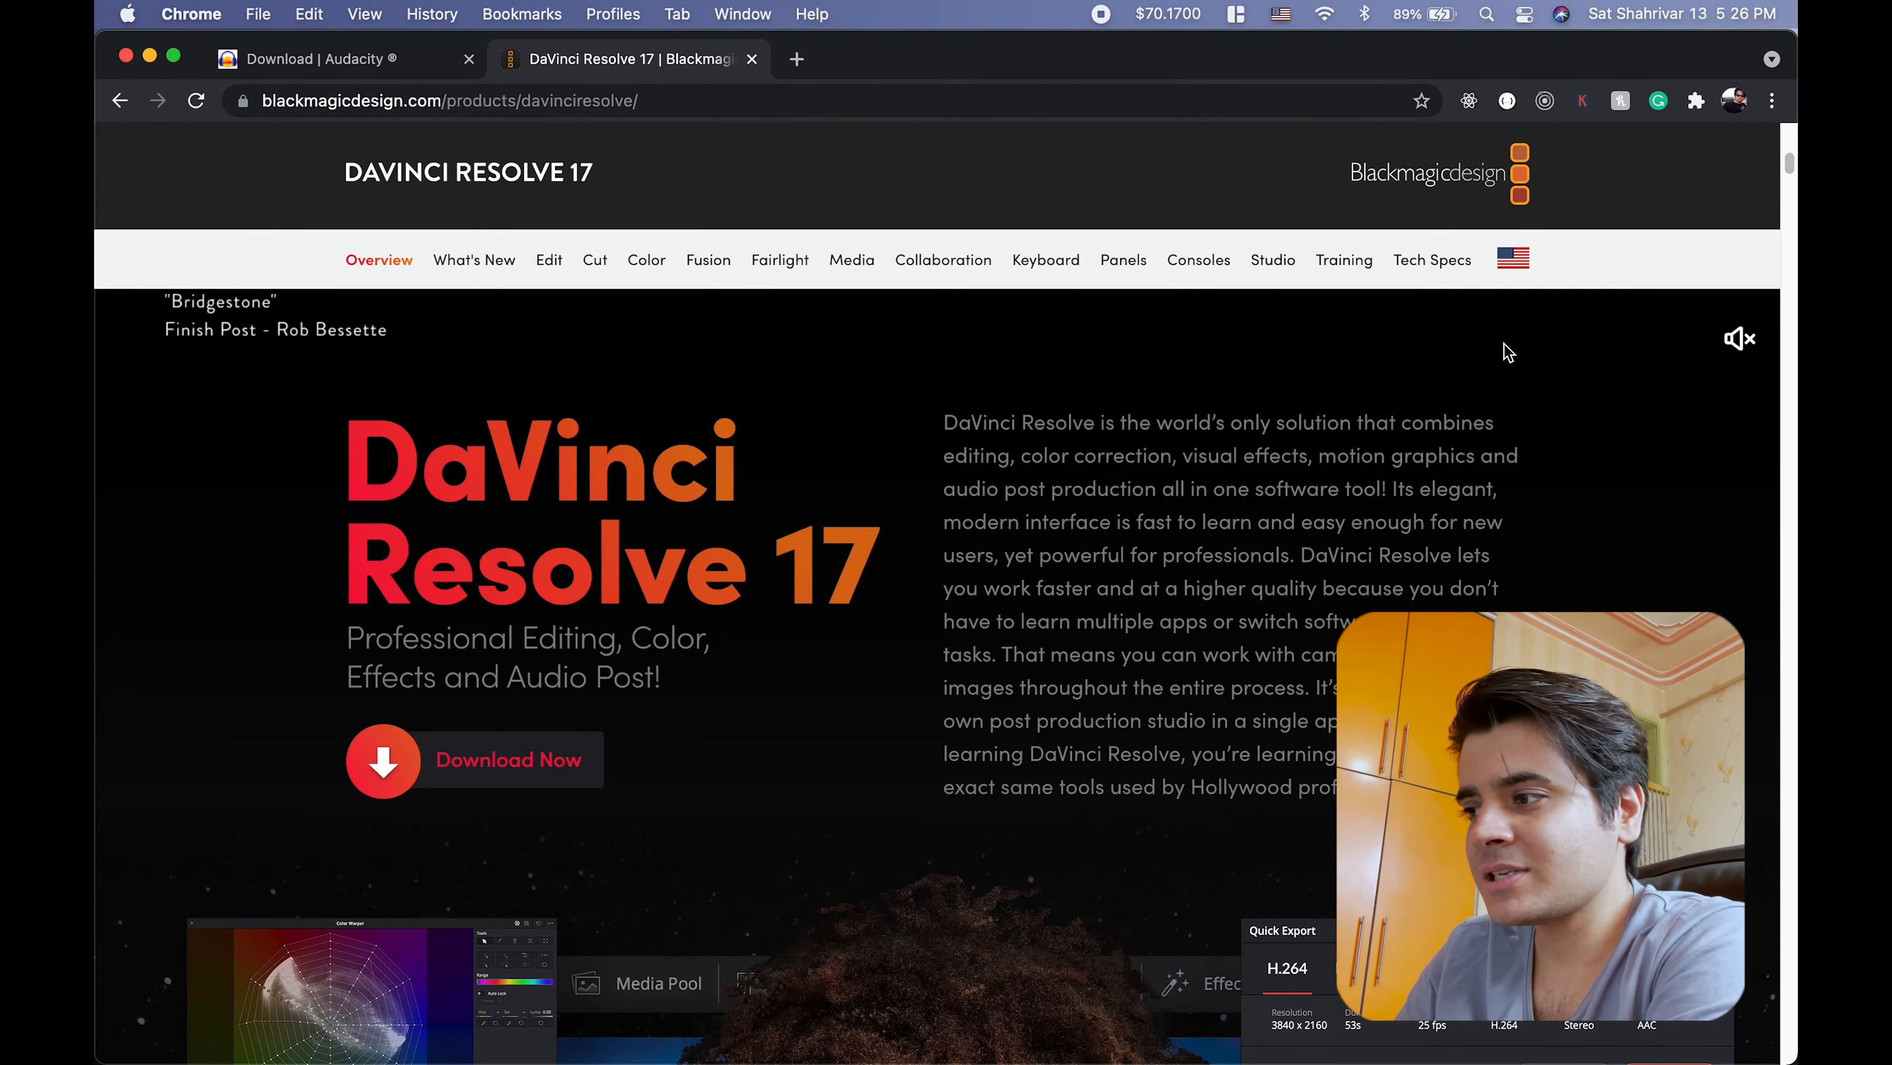
{"action": "scroll", "coordinate": [1504, 351], "scroll_direction": "down", "scroll_amount": 10}
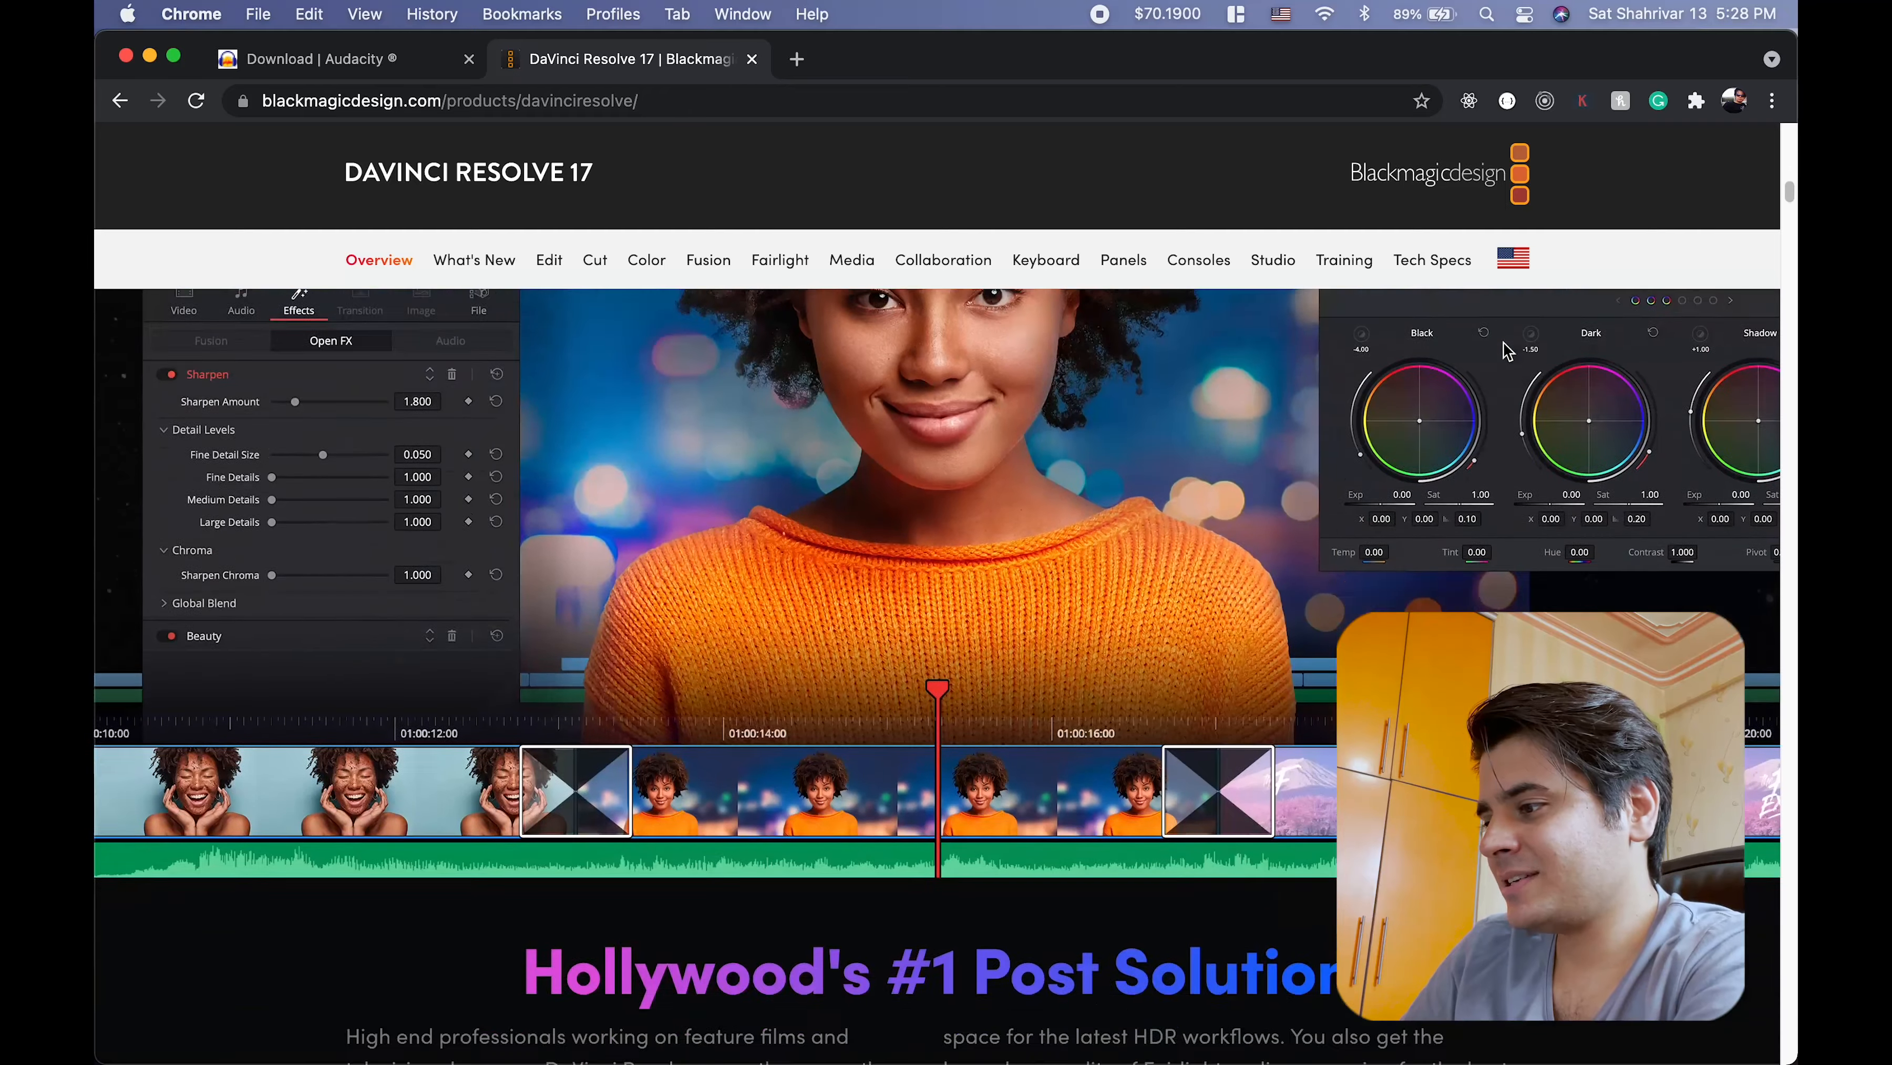
Step: Look through the introduction and What's New sections of the DaVinci Resolve 17 page, and view its download options again
{"action": "scroll", "coordinate": [1504, 352], "scroll_direction": "down", "scroll_amount": 1}
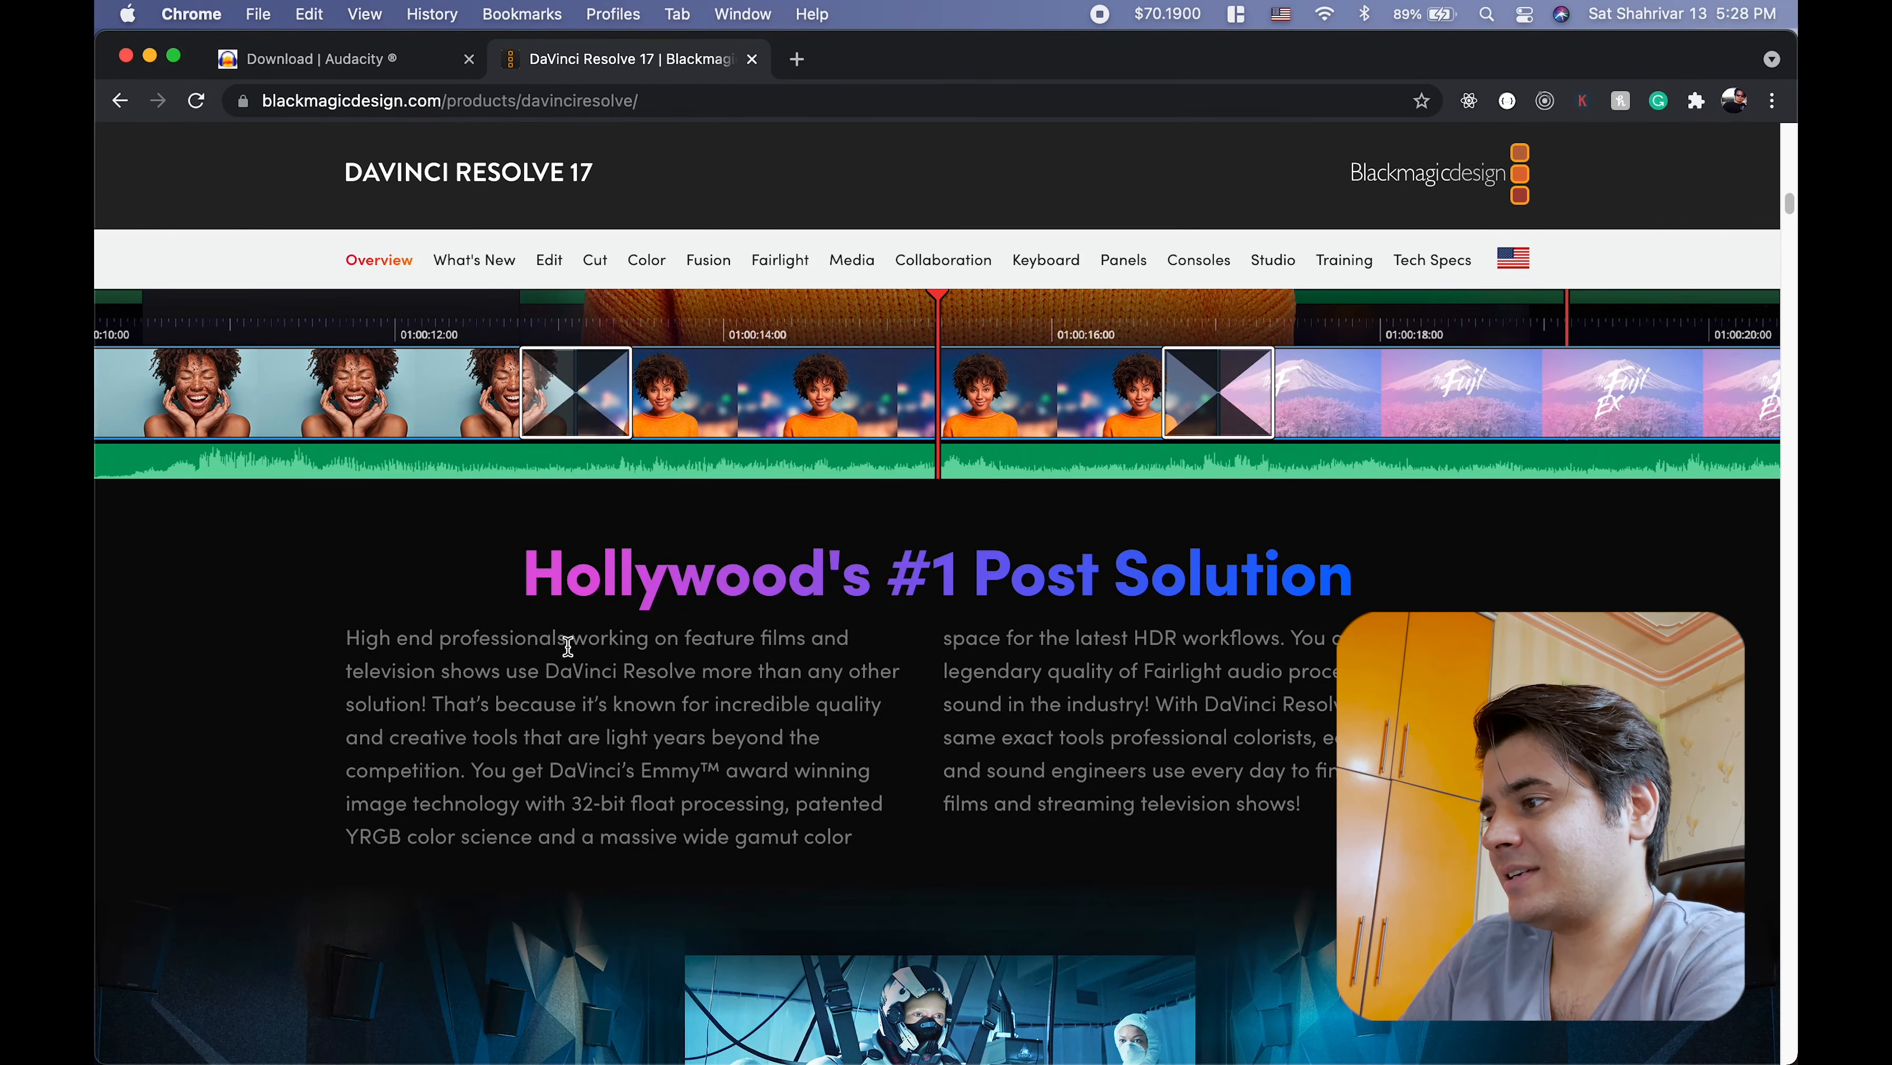
{"action": "scroll", "coordinate": [1152, 615], "scroll_direction": "down", "scroll_amount": 10}
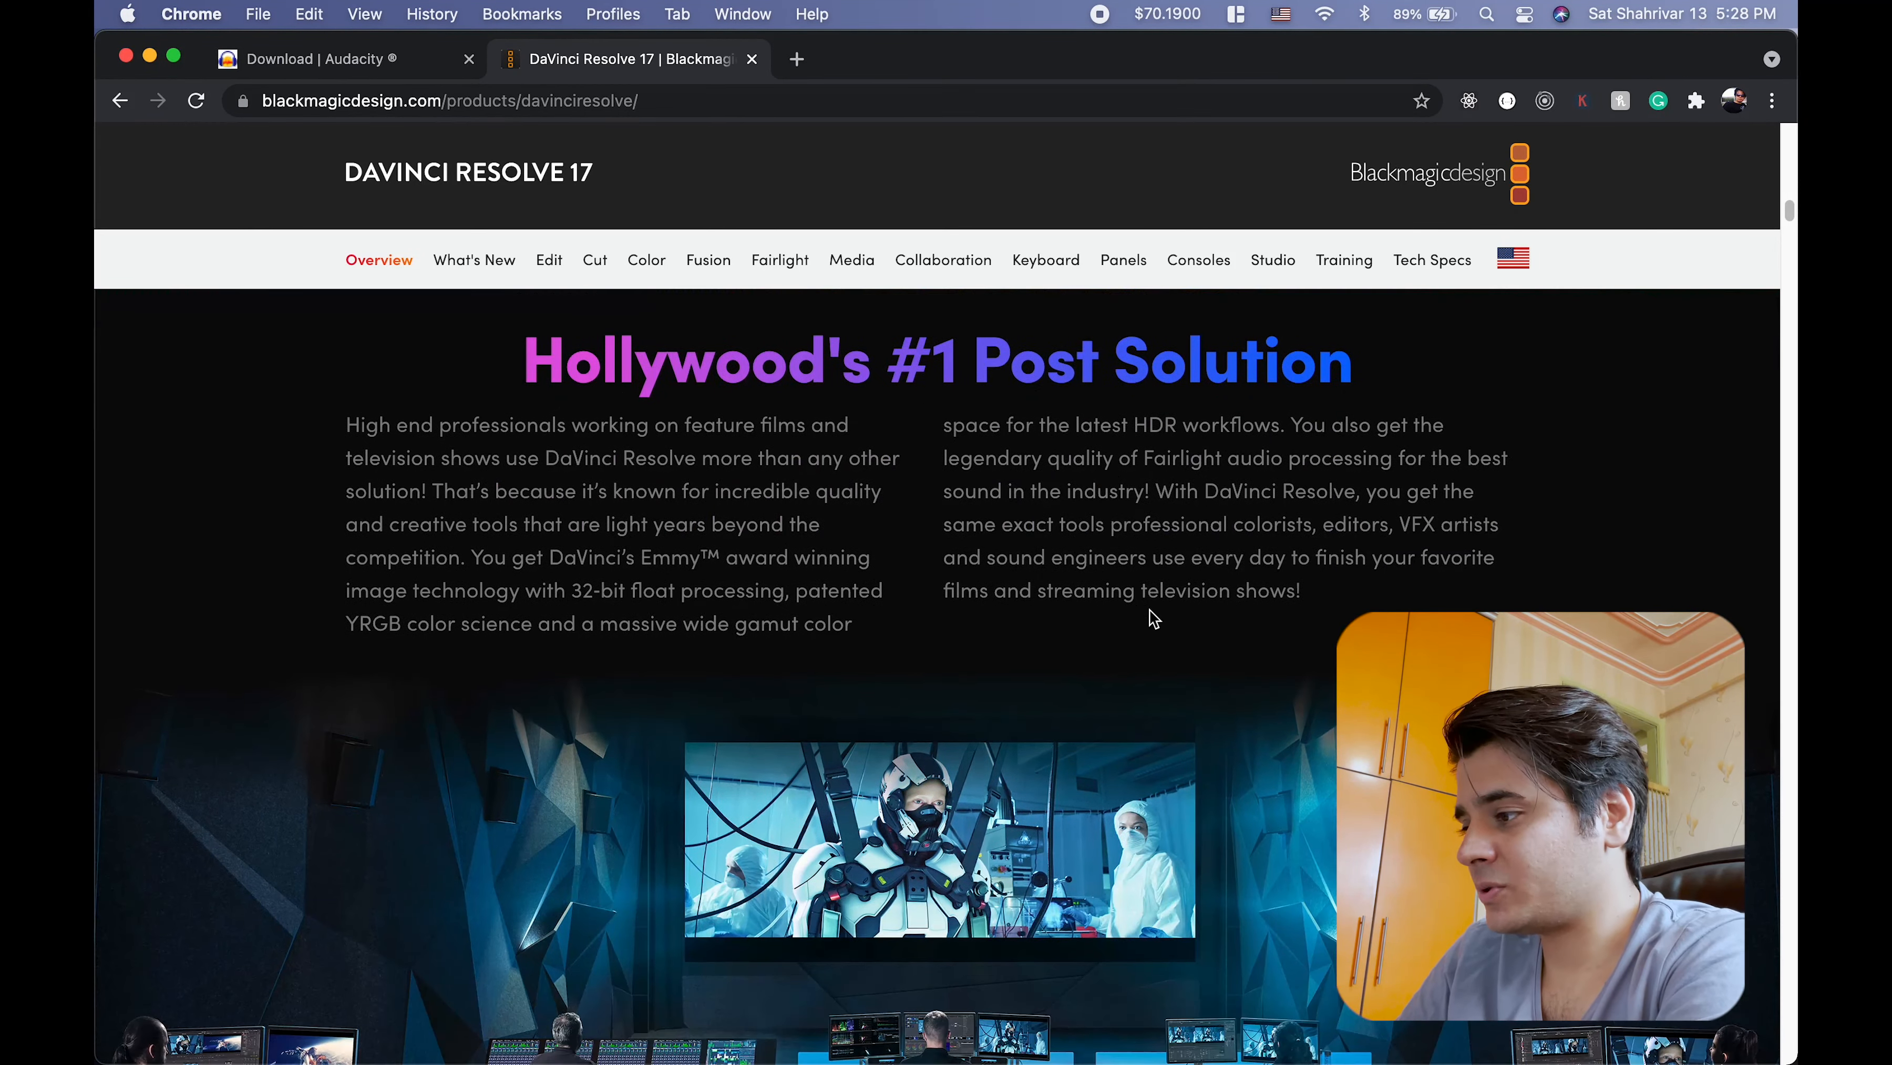
{"action": "scroll", "coordinate": [1151, 609], "scroll_direction": "down", "scroll_amount": 7}
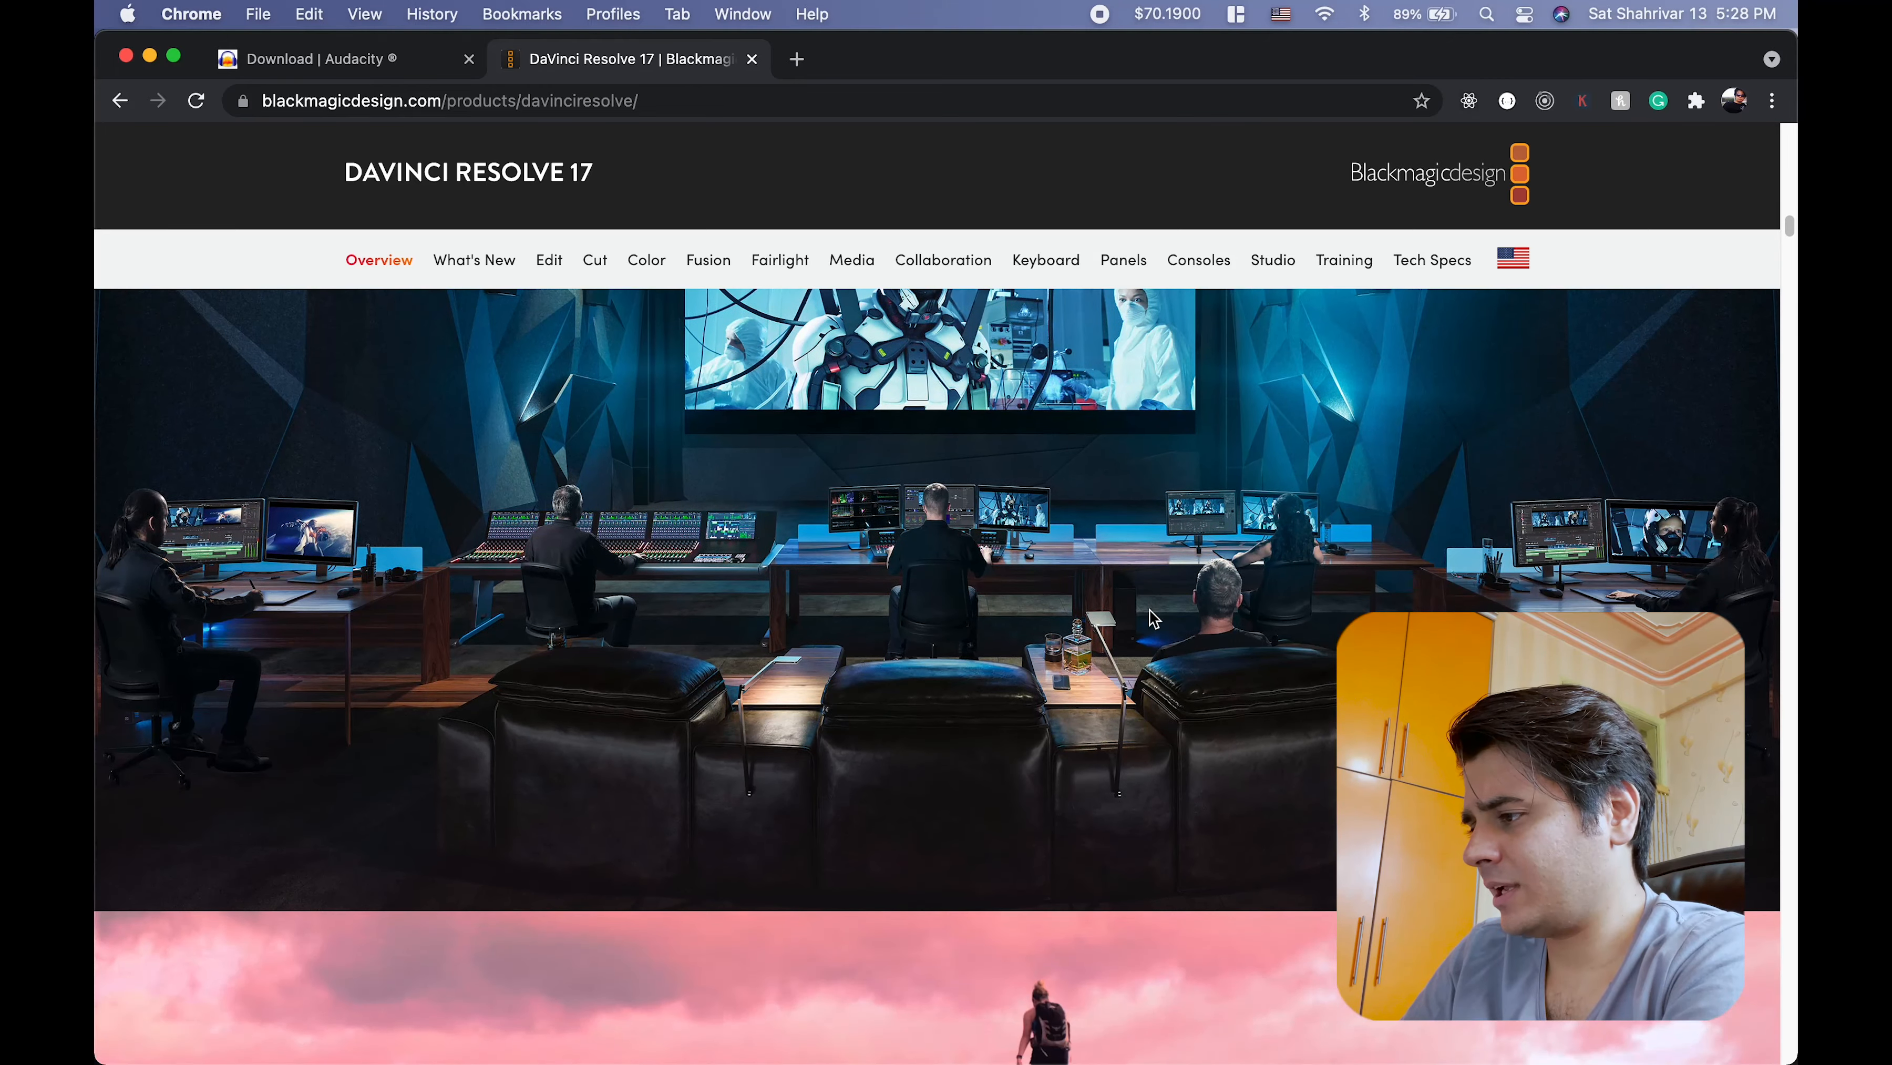
{"action": "scroll", "coordinate": [1150, 609], "scroll_direction": "down", "scroll_amount": 15}
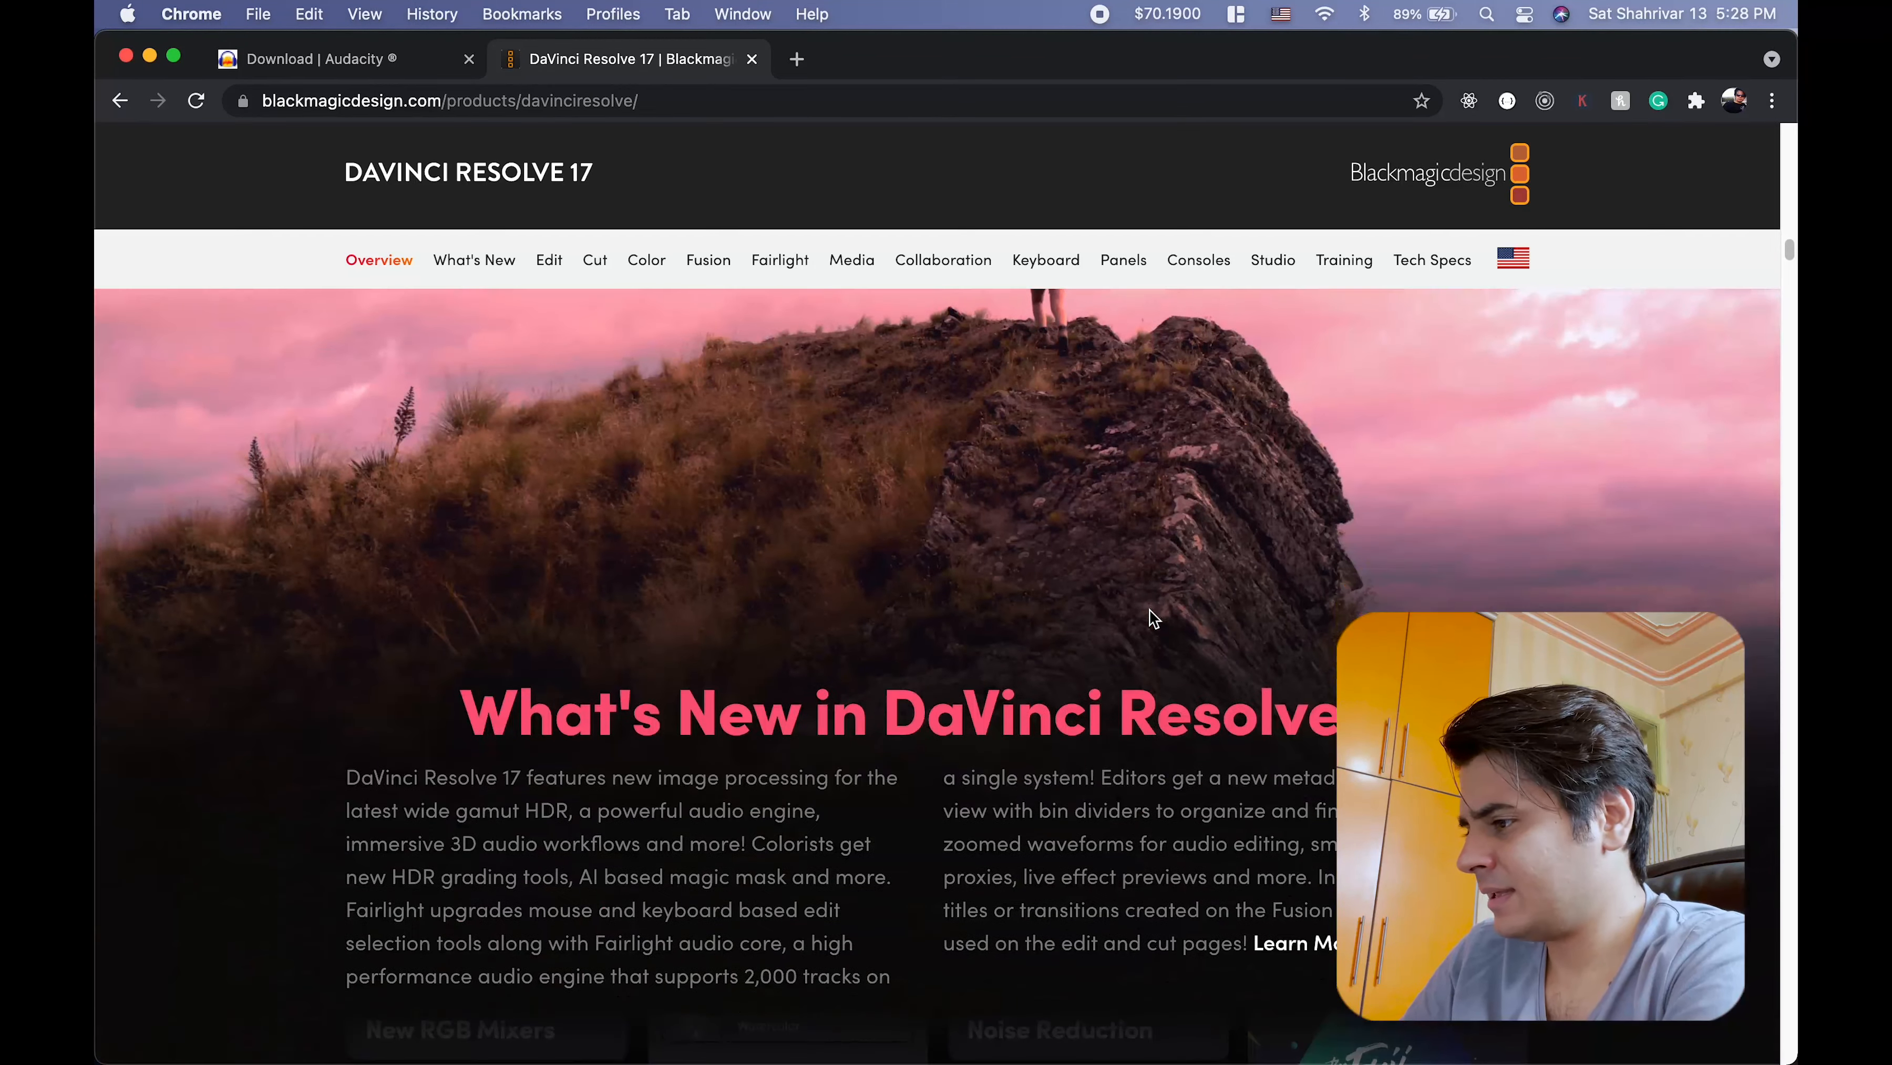
{"action": "scroll", "coordinate": [1151, 610], "scroll_direction": "up", "scroll_amount": 12}
{"action": "scroll", "coordinate": [1151, 609], "scroll_direction": "up", "scroll_amount": 10}
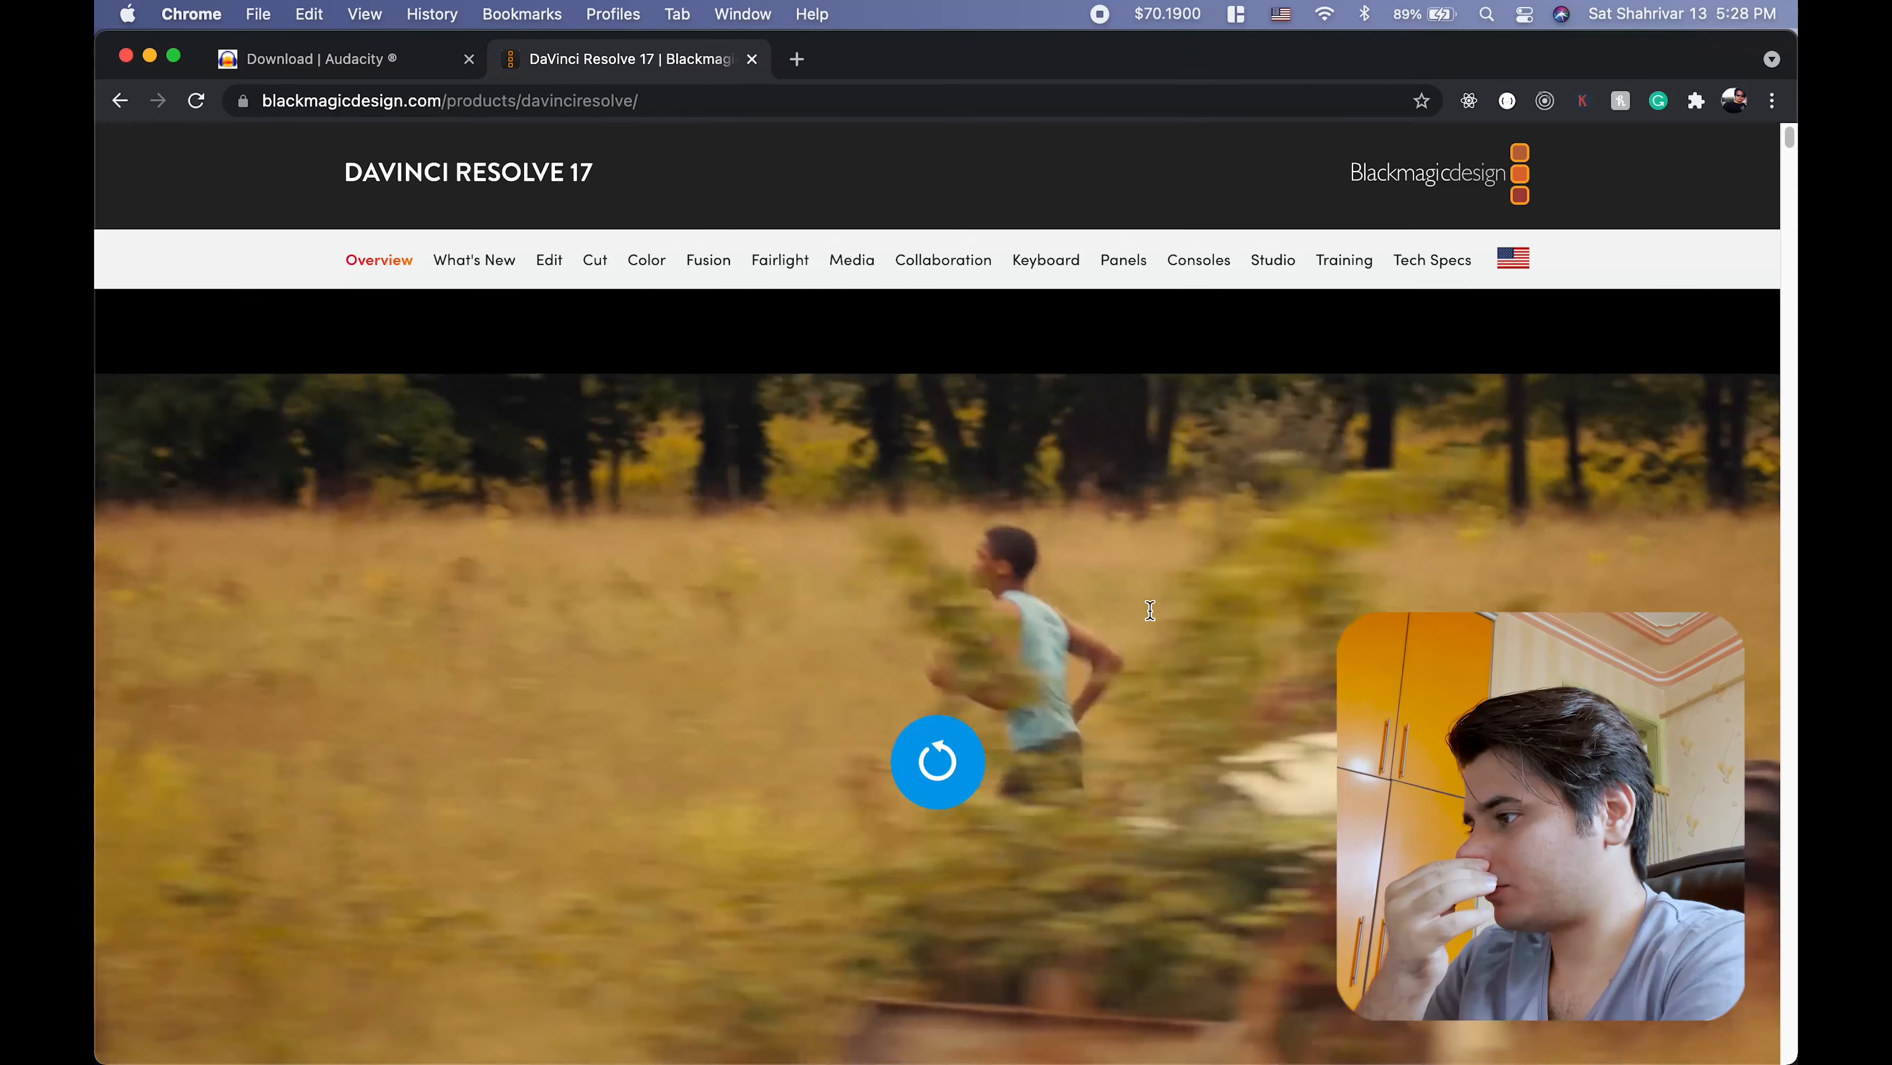
{"action": "scroll", "coordinate": [701, 632], "scroll_direction": "down", "scroll_amount": 10}
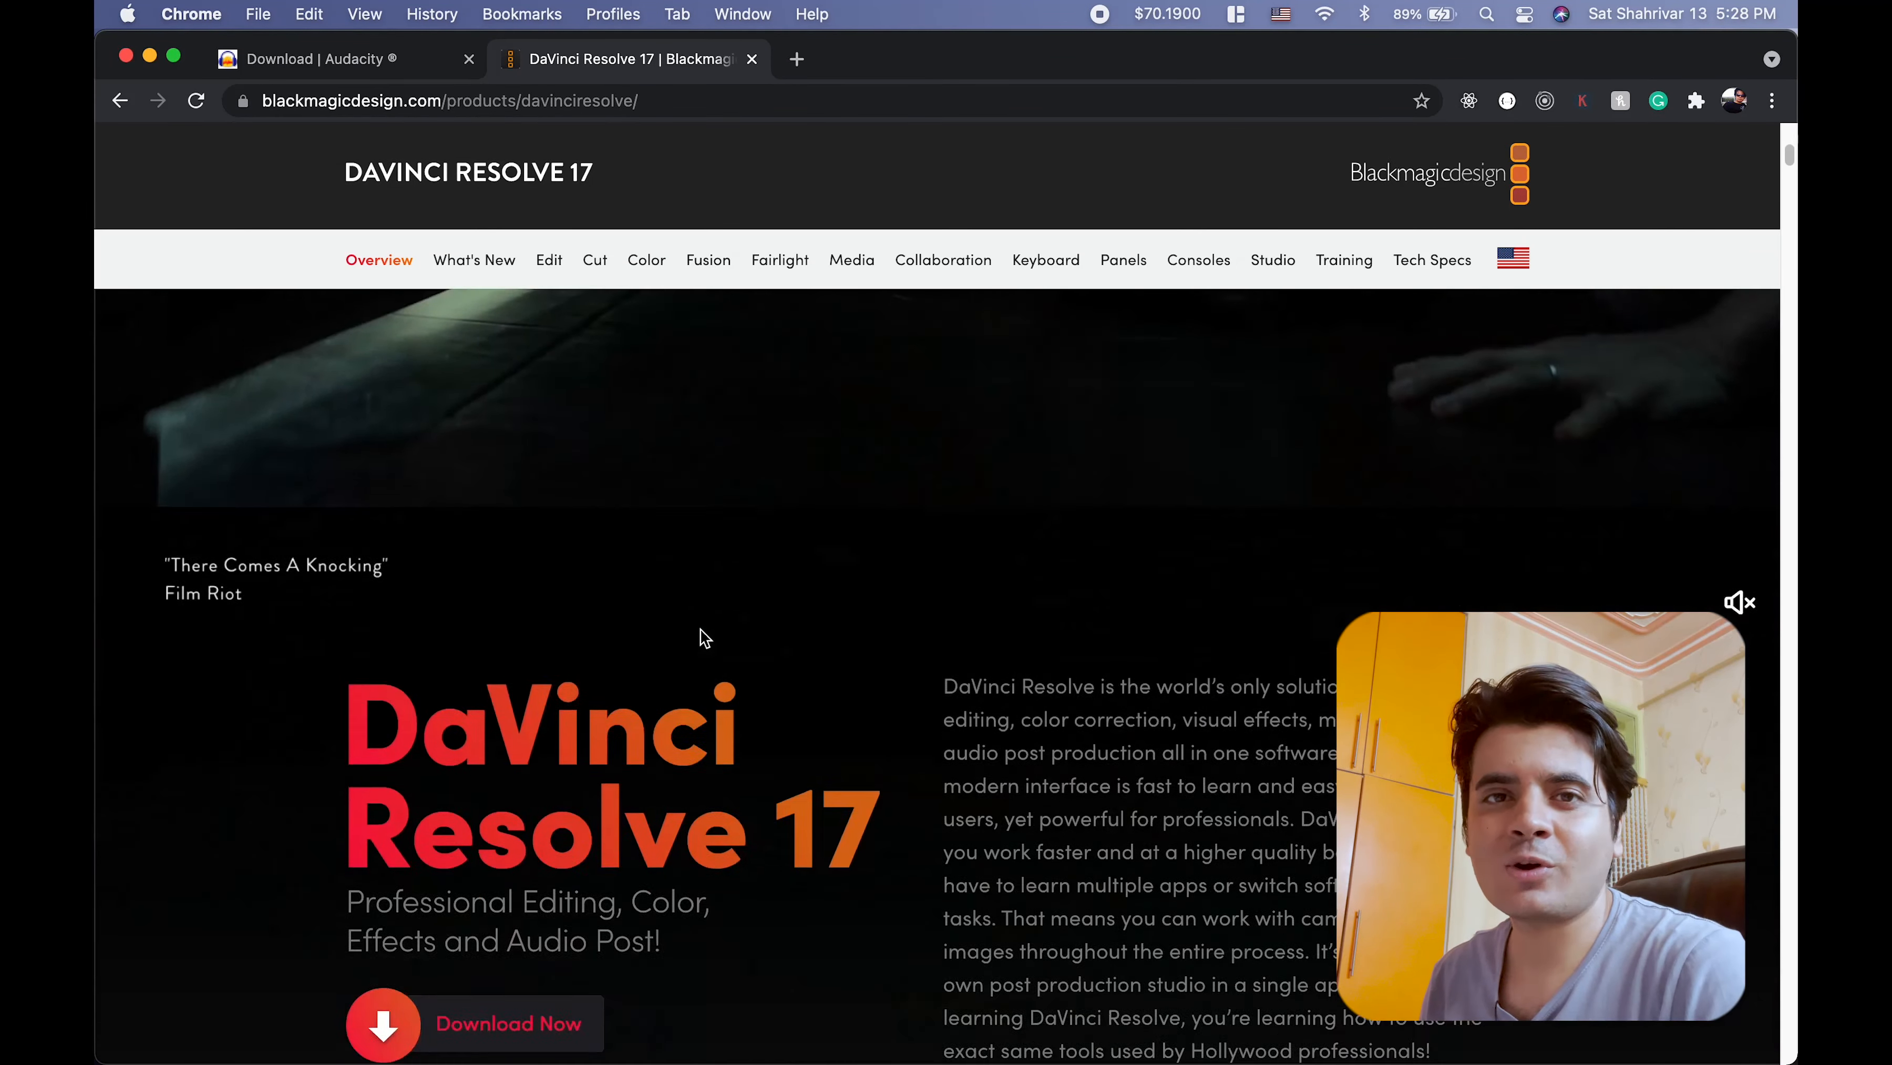
{"action": "left_click", "coordinate": [511, 628]}
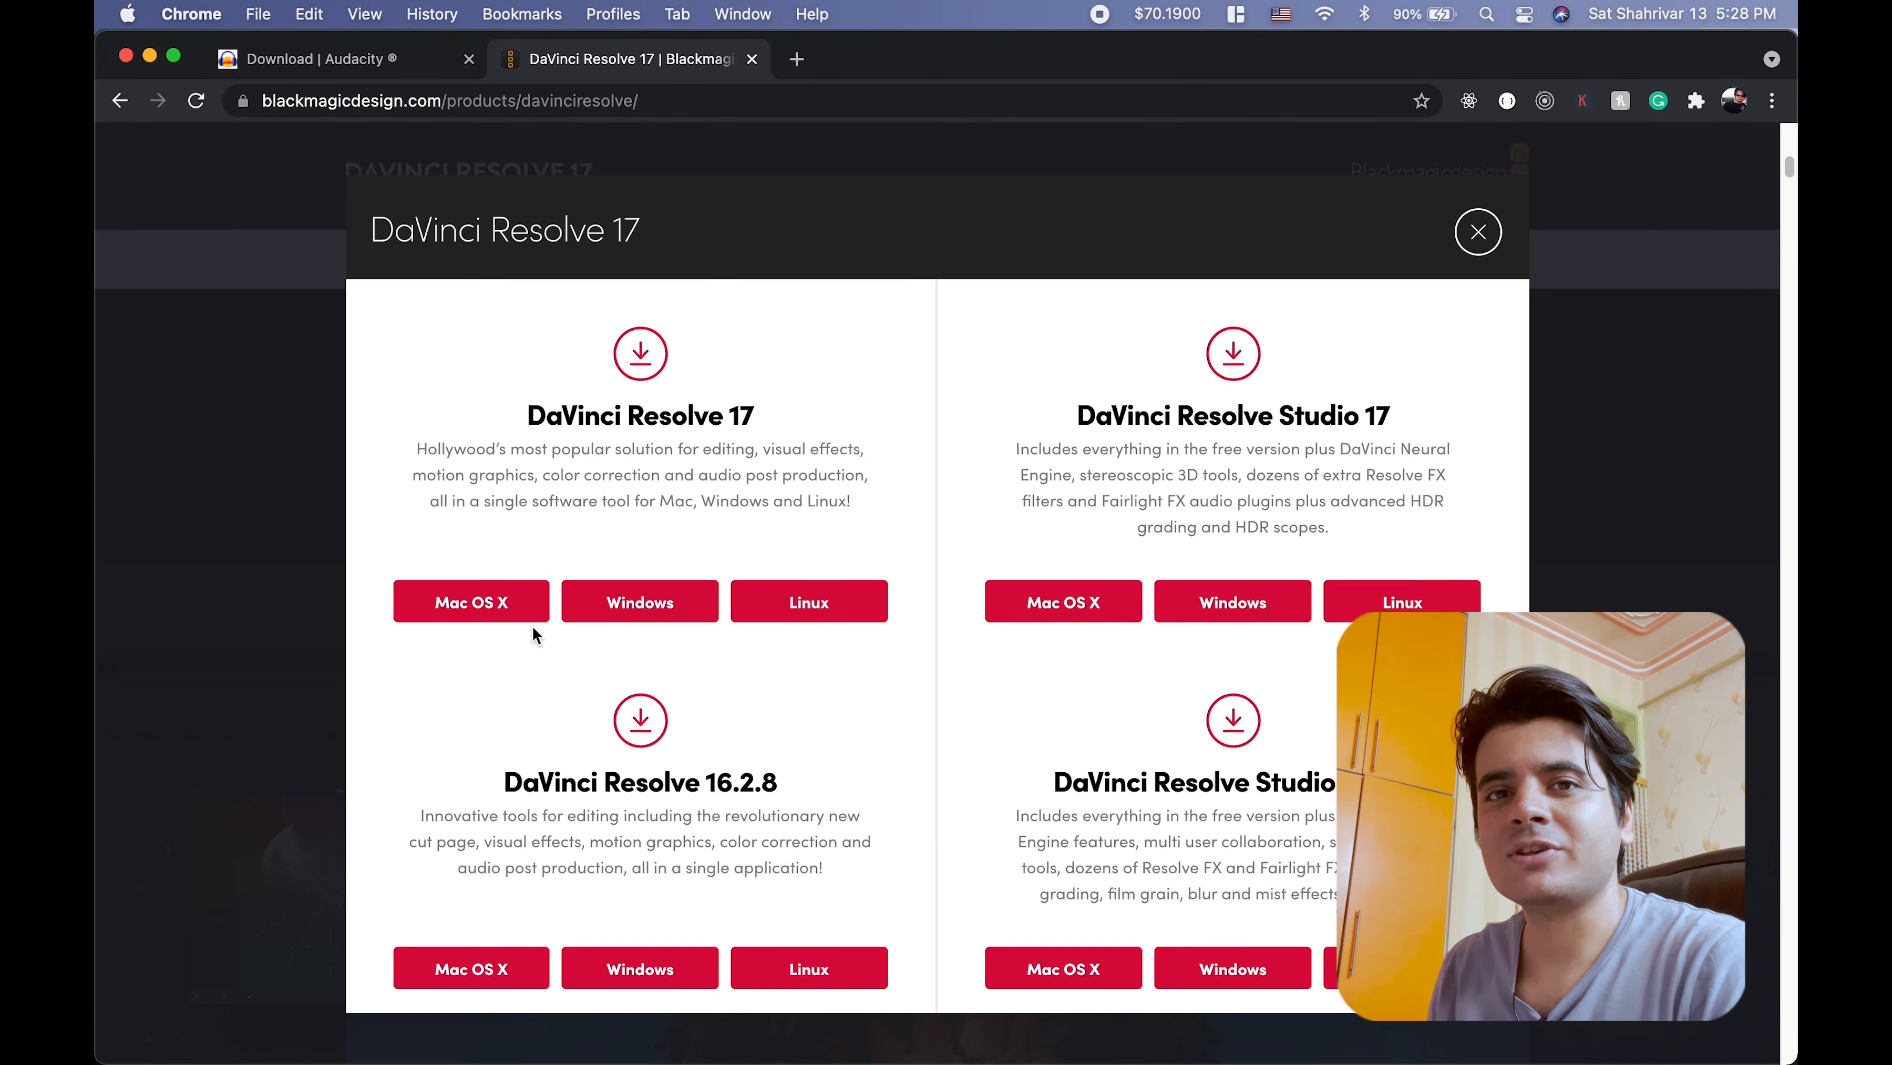
{"action": "left_click", "coordinate": [1478, 232]}
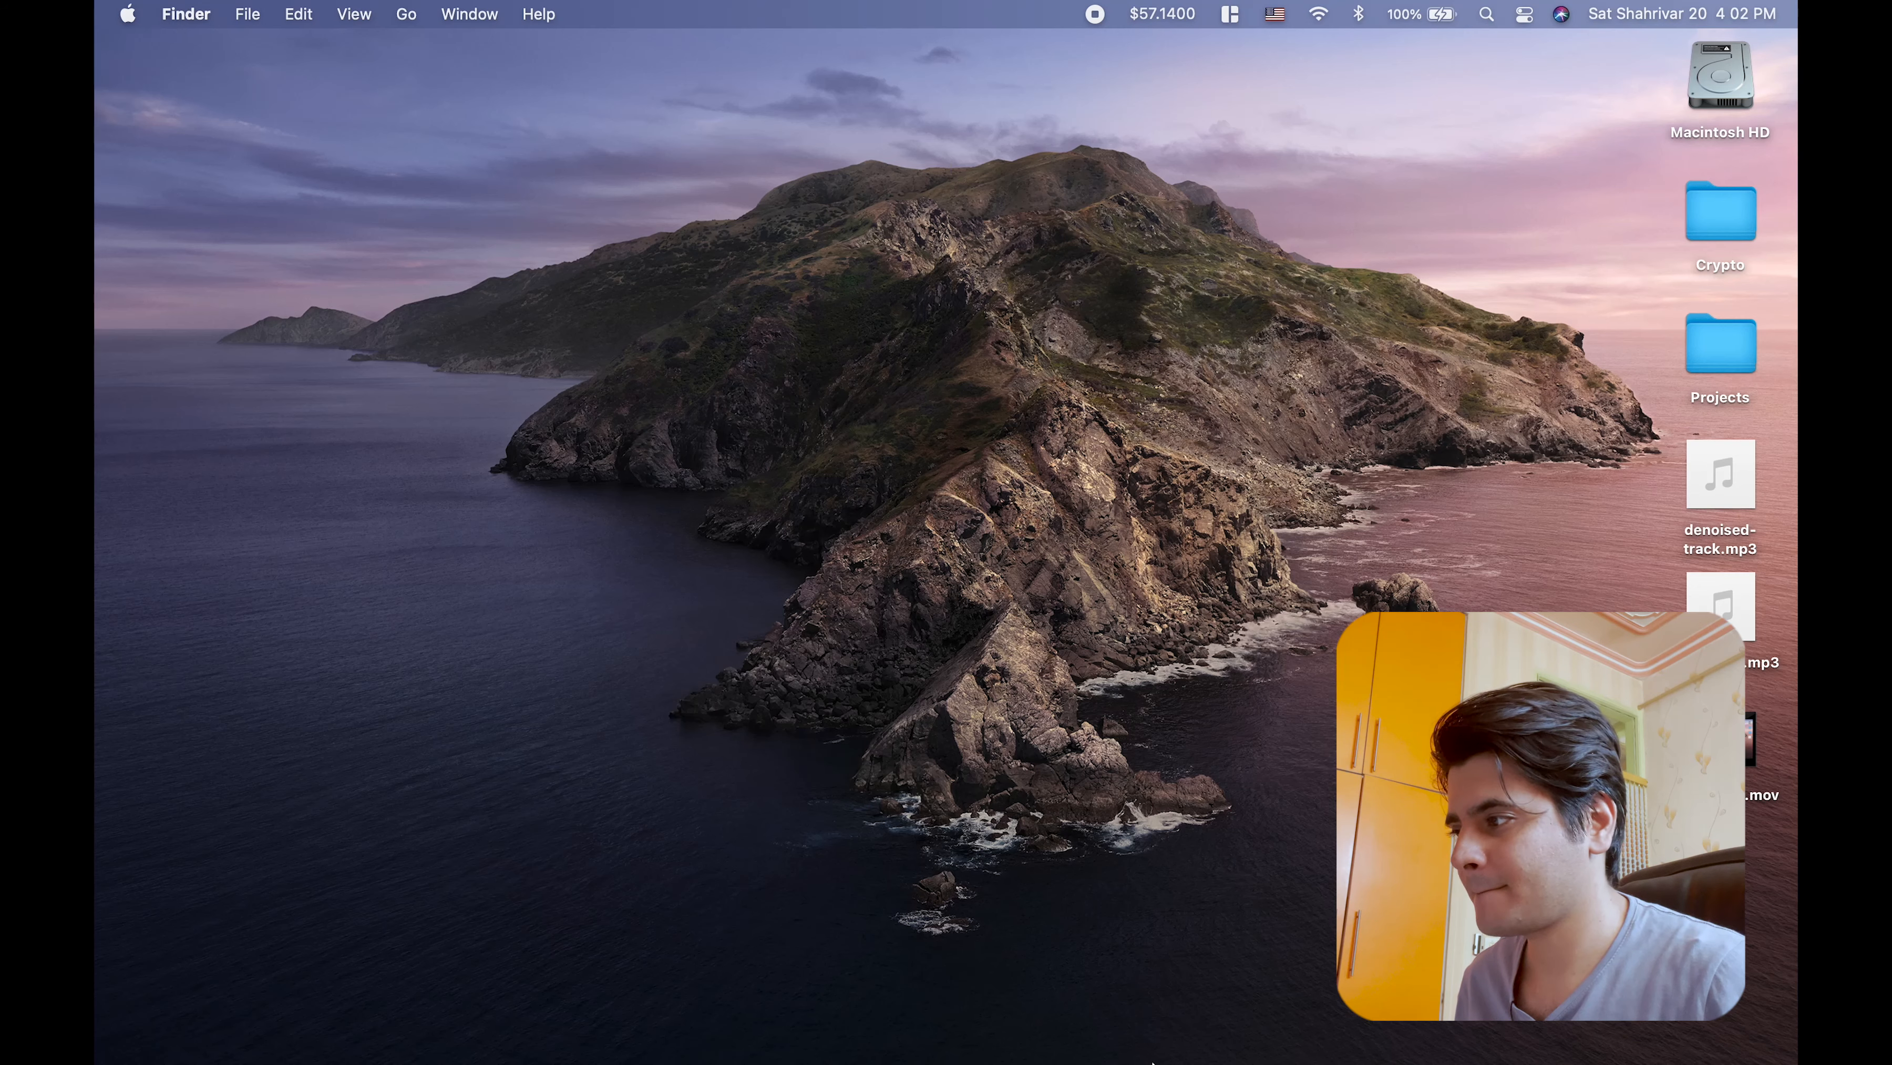
Step: Switch to DaVinci Resolve and create a new project named project1
{"action": "left_click", "coordinate": [701, 1023]}
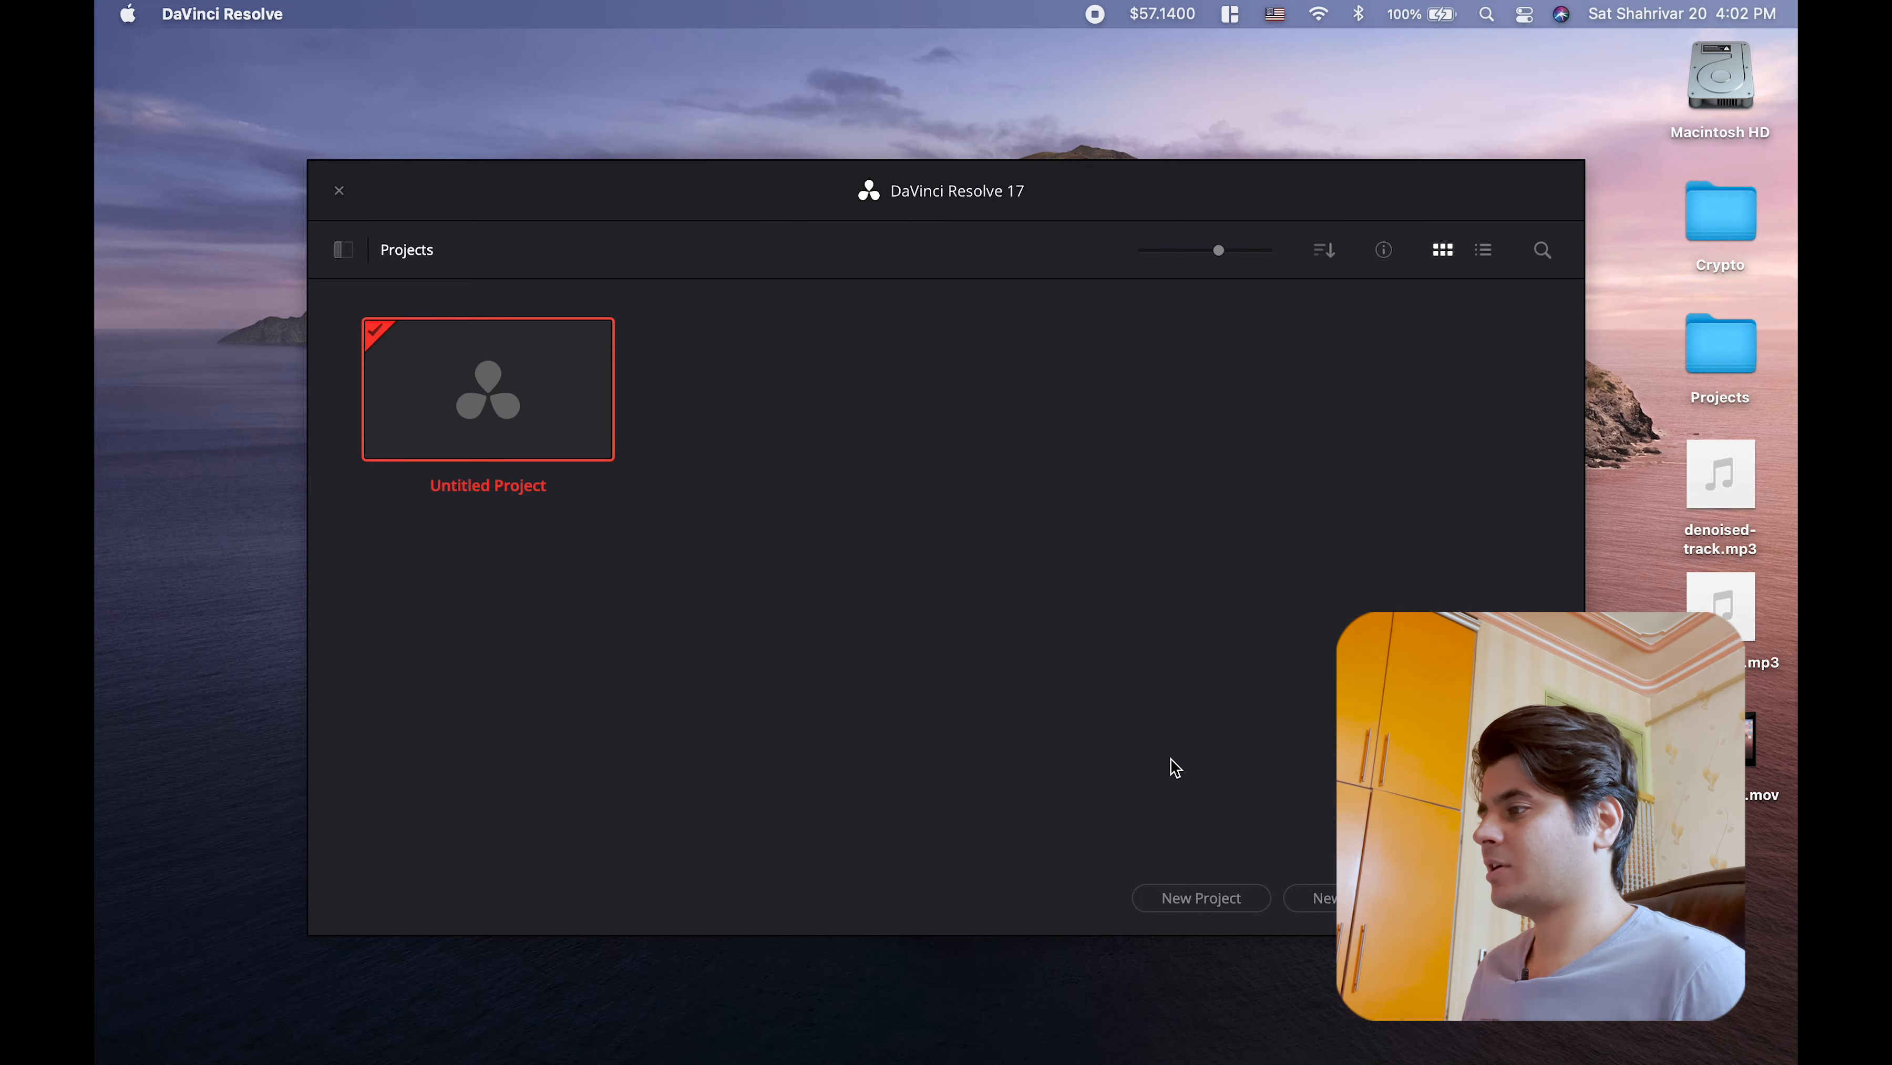
{"action": "left_click", "coordinate": [1197, 899]}
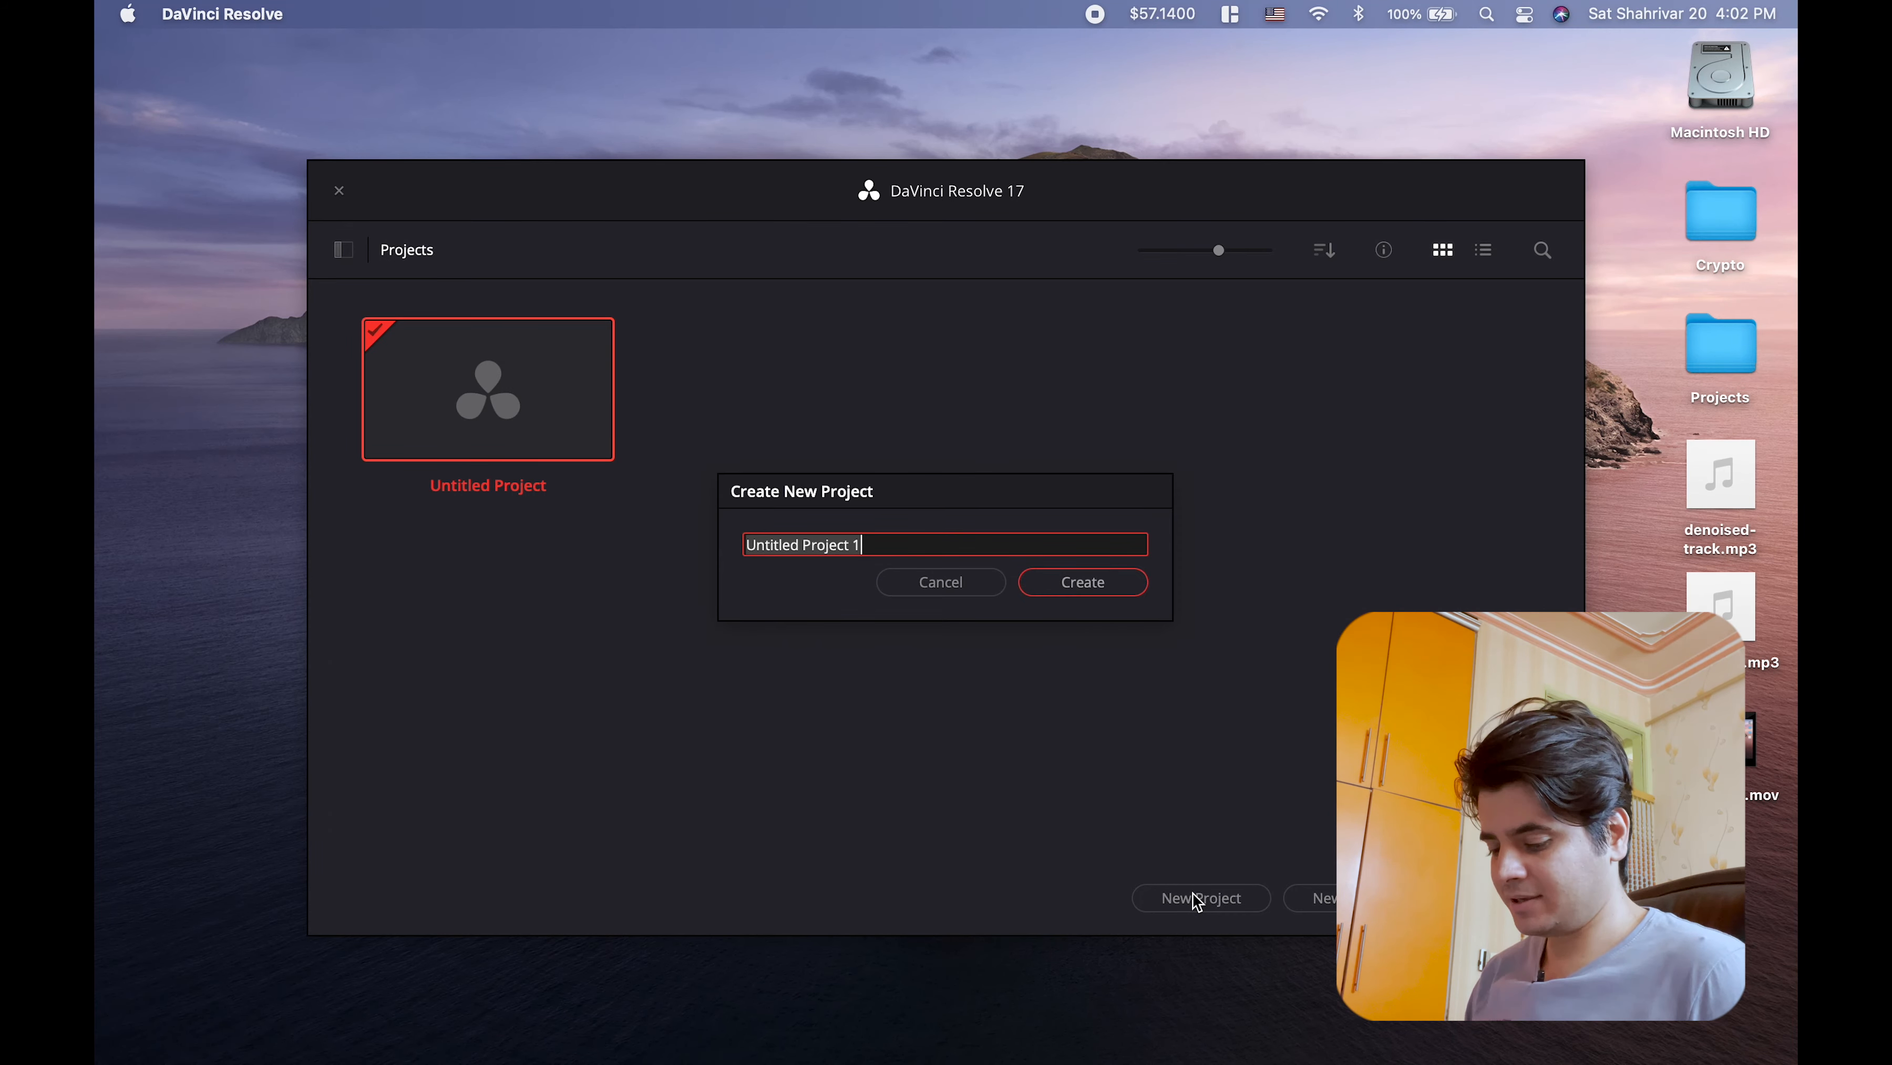
{"action": "type", "text": "project1"}
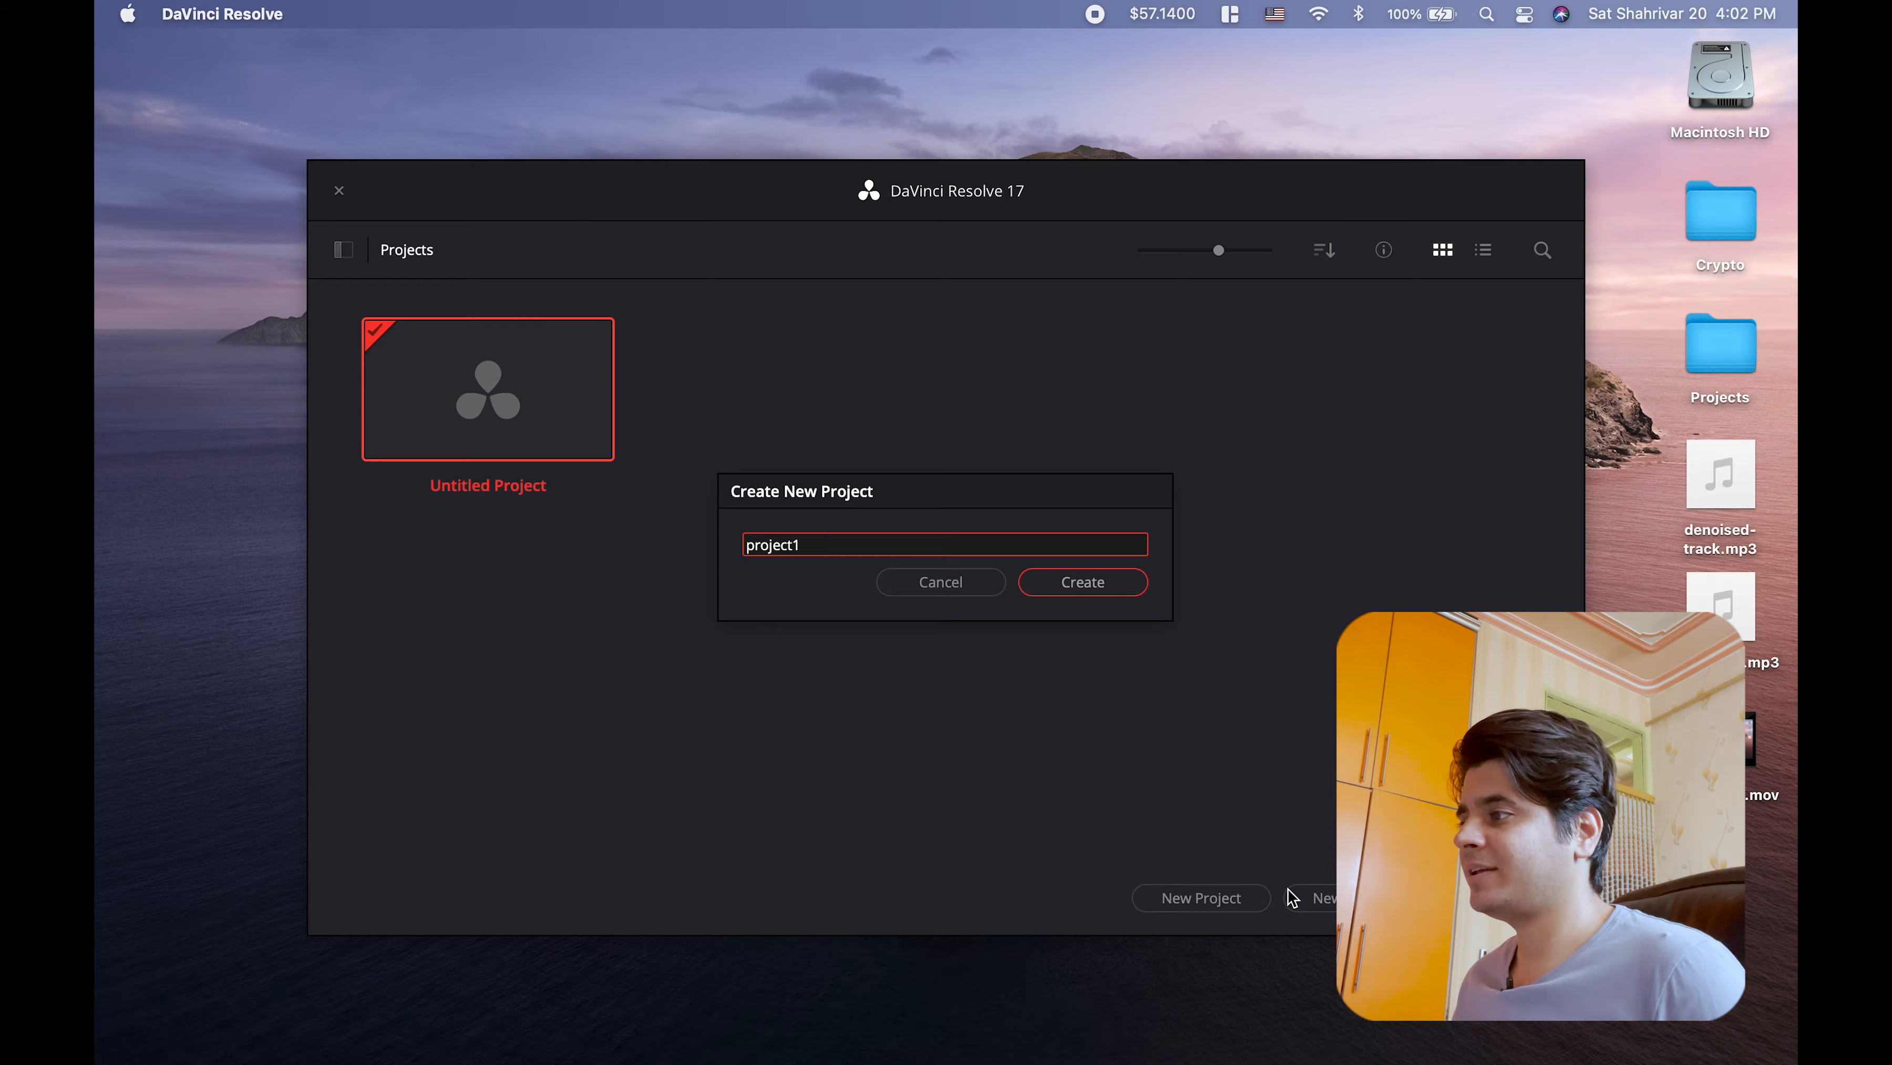
{"action": "left_click", "coordinate": [1104, 590]}
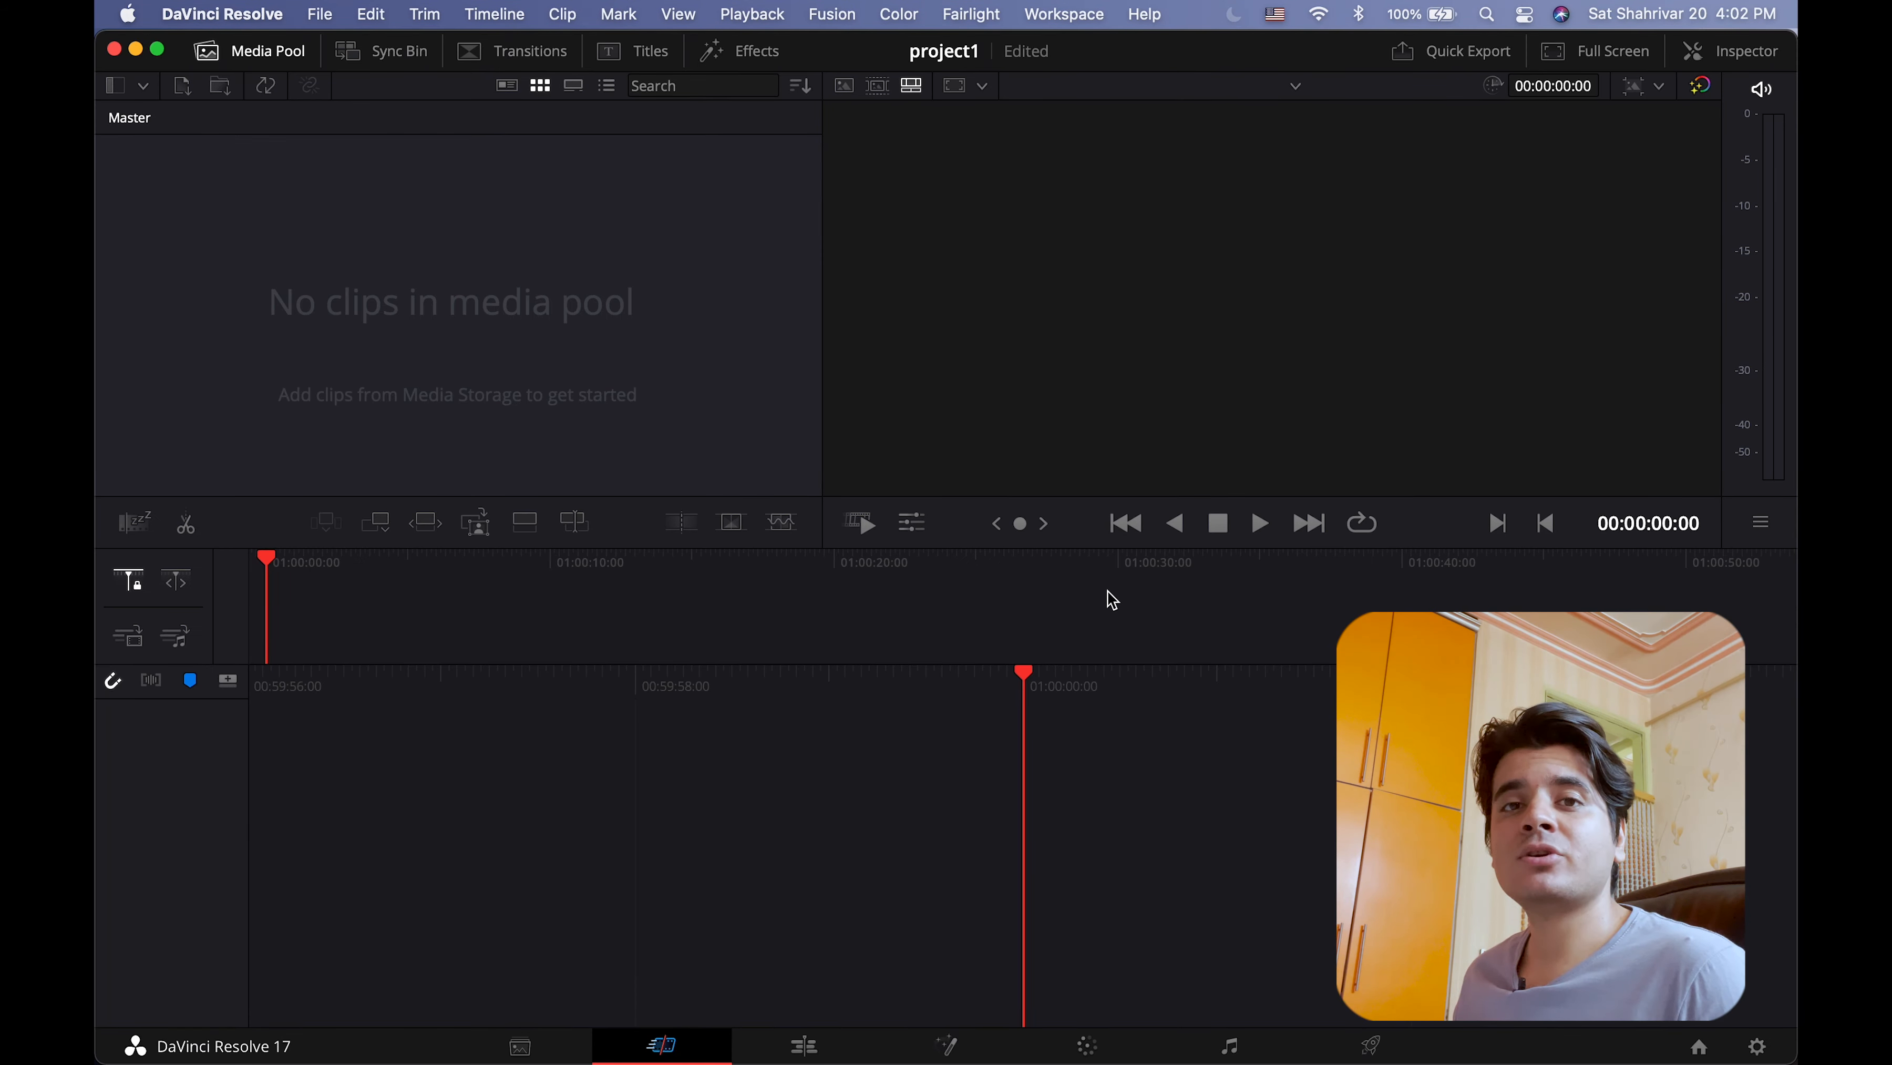
Step: Place noisy-video.mov on the timeline with the project frame rate changed to match the clip, and play it through
{"action": "mouse_move", "coordinate": [1786, 1053]}
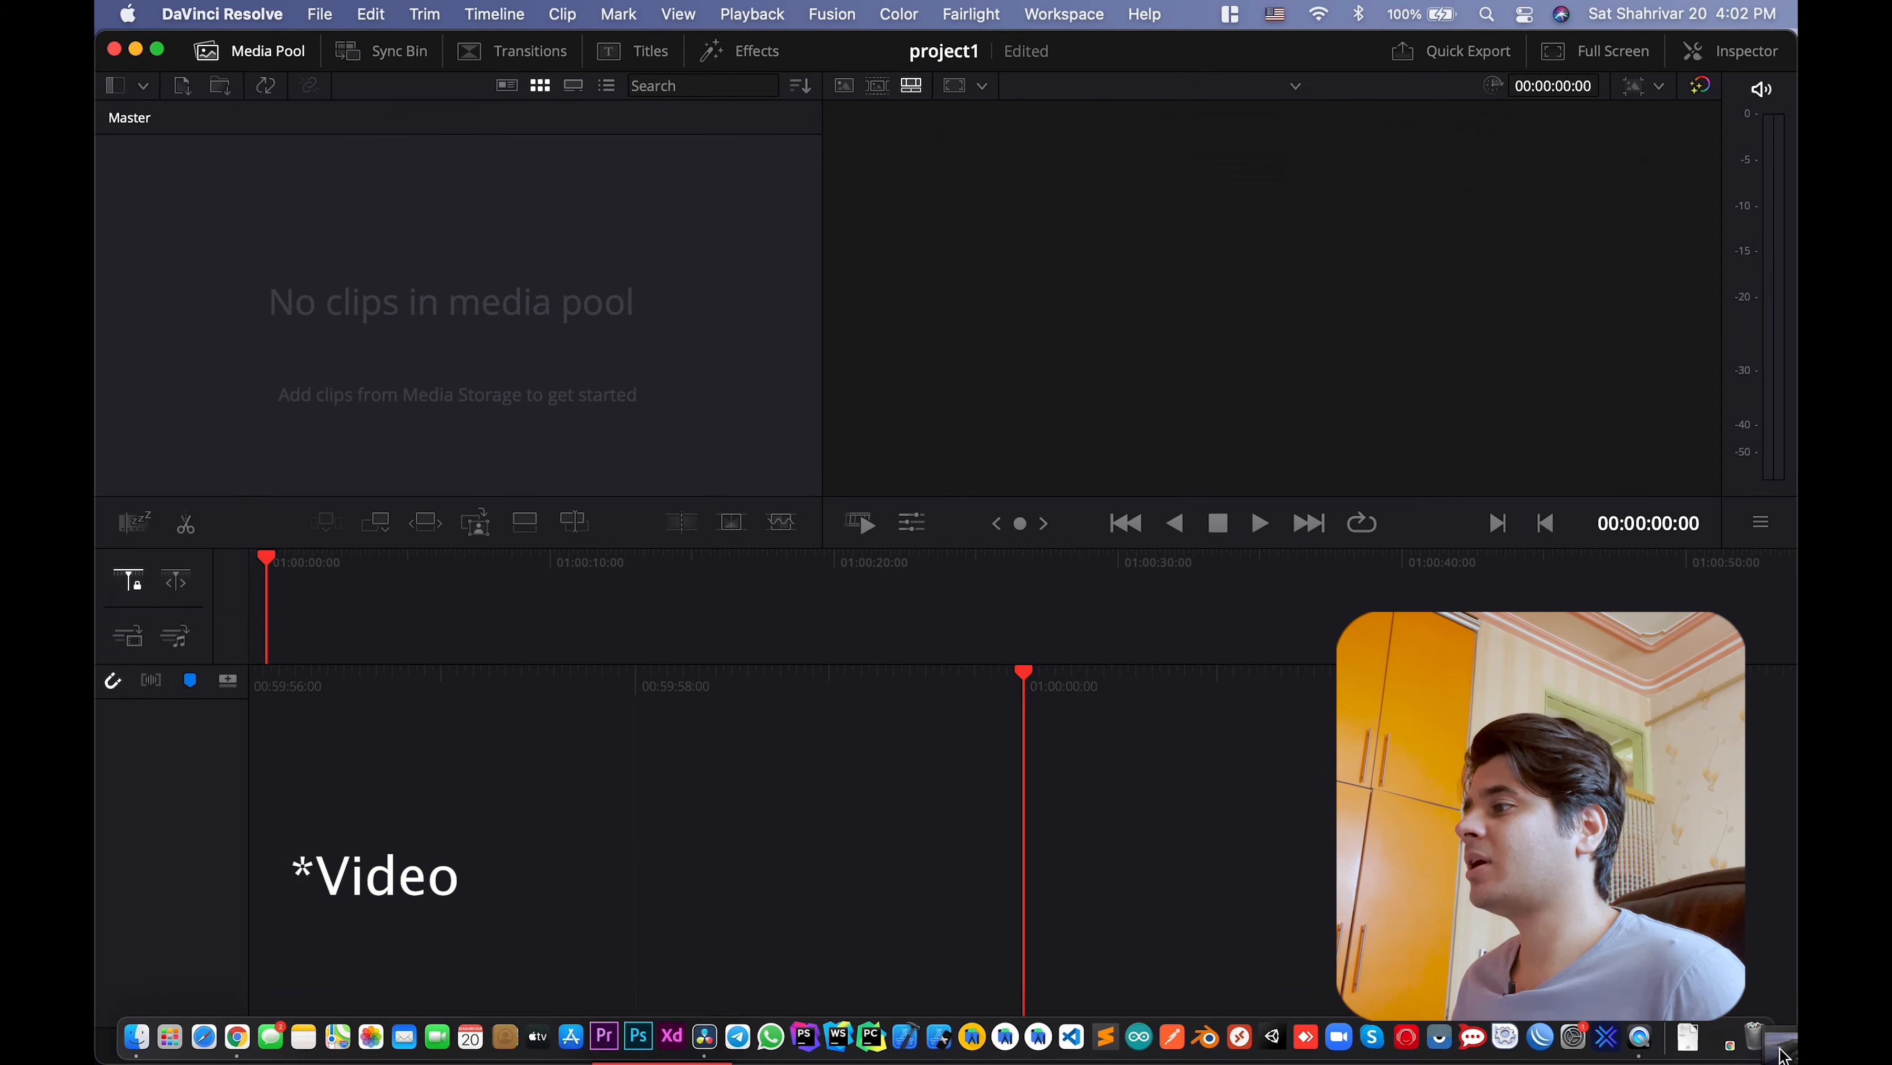
{"action": "left_click_drag", "start_coordinate": [1780, 1056], "coordinate": [1099, 794]}
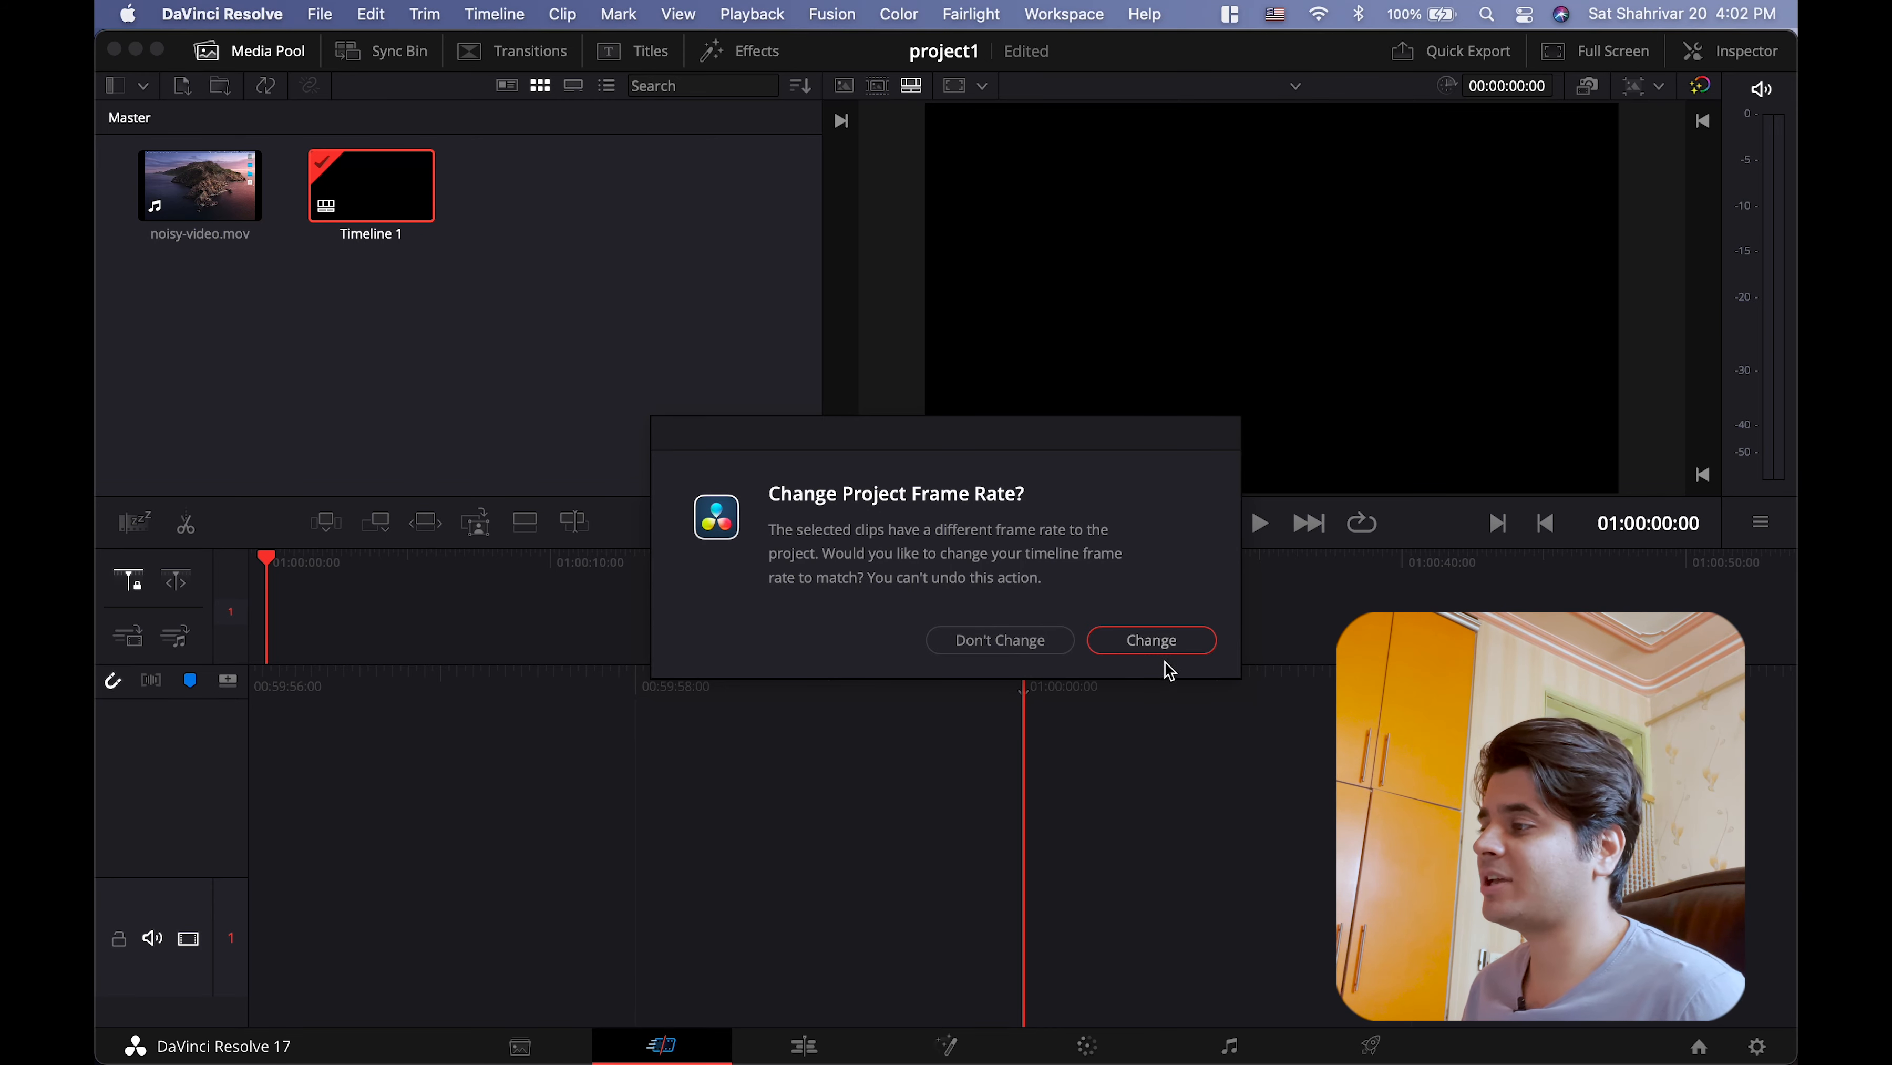
{"action": "left_click", "coordinate": [1164, 642]}
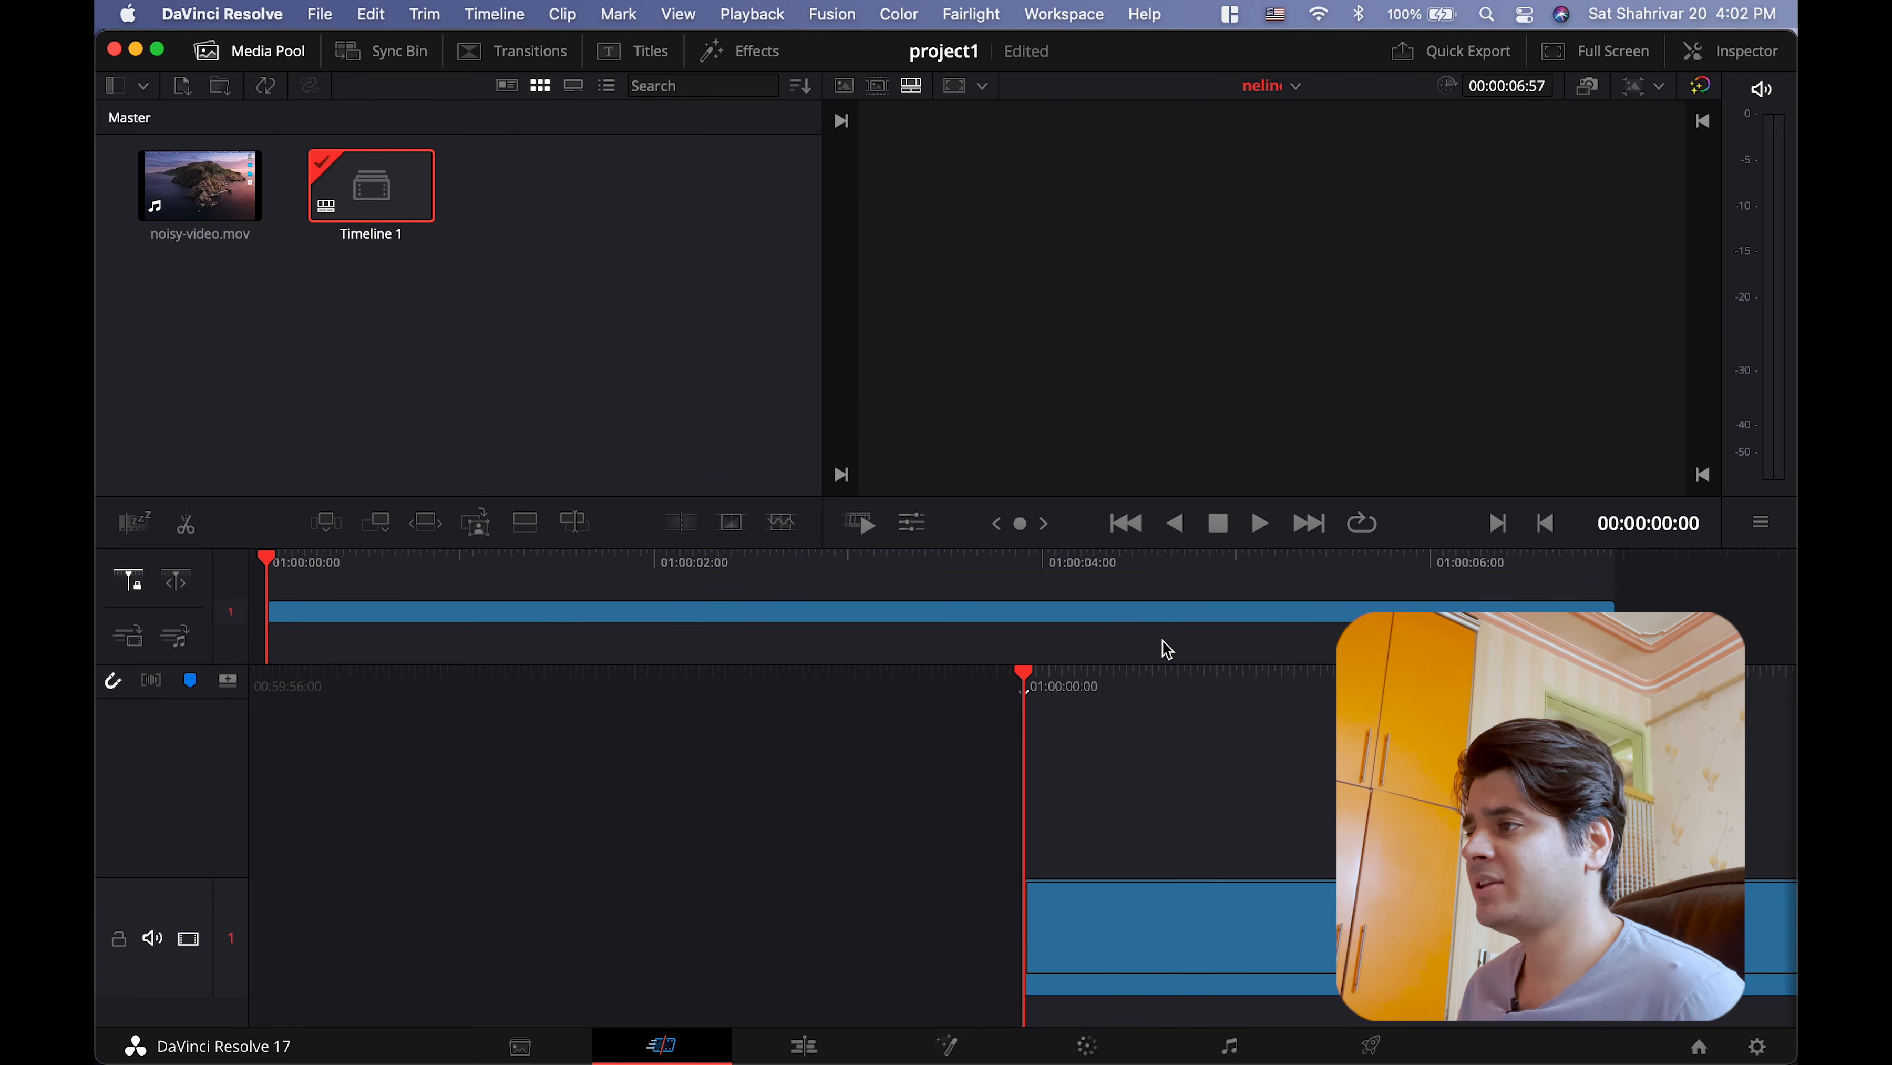
{"action": "left_click", "coordinate": [1260, 524]}
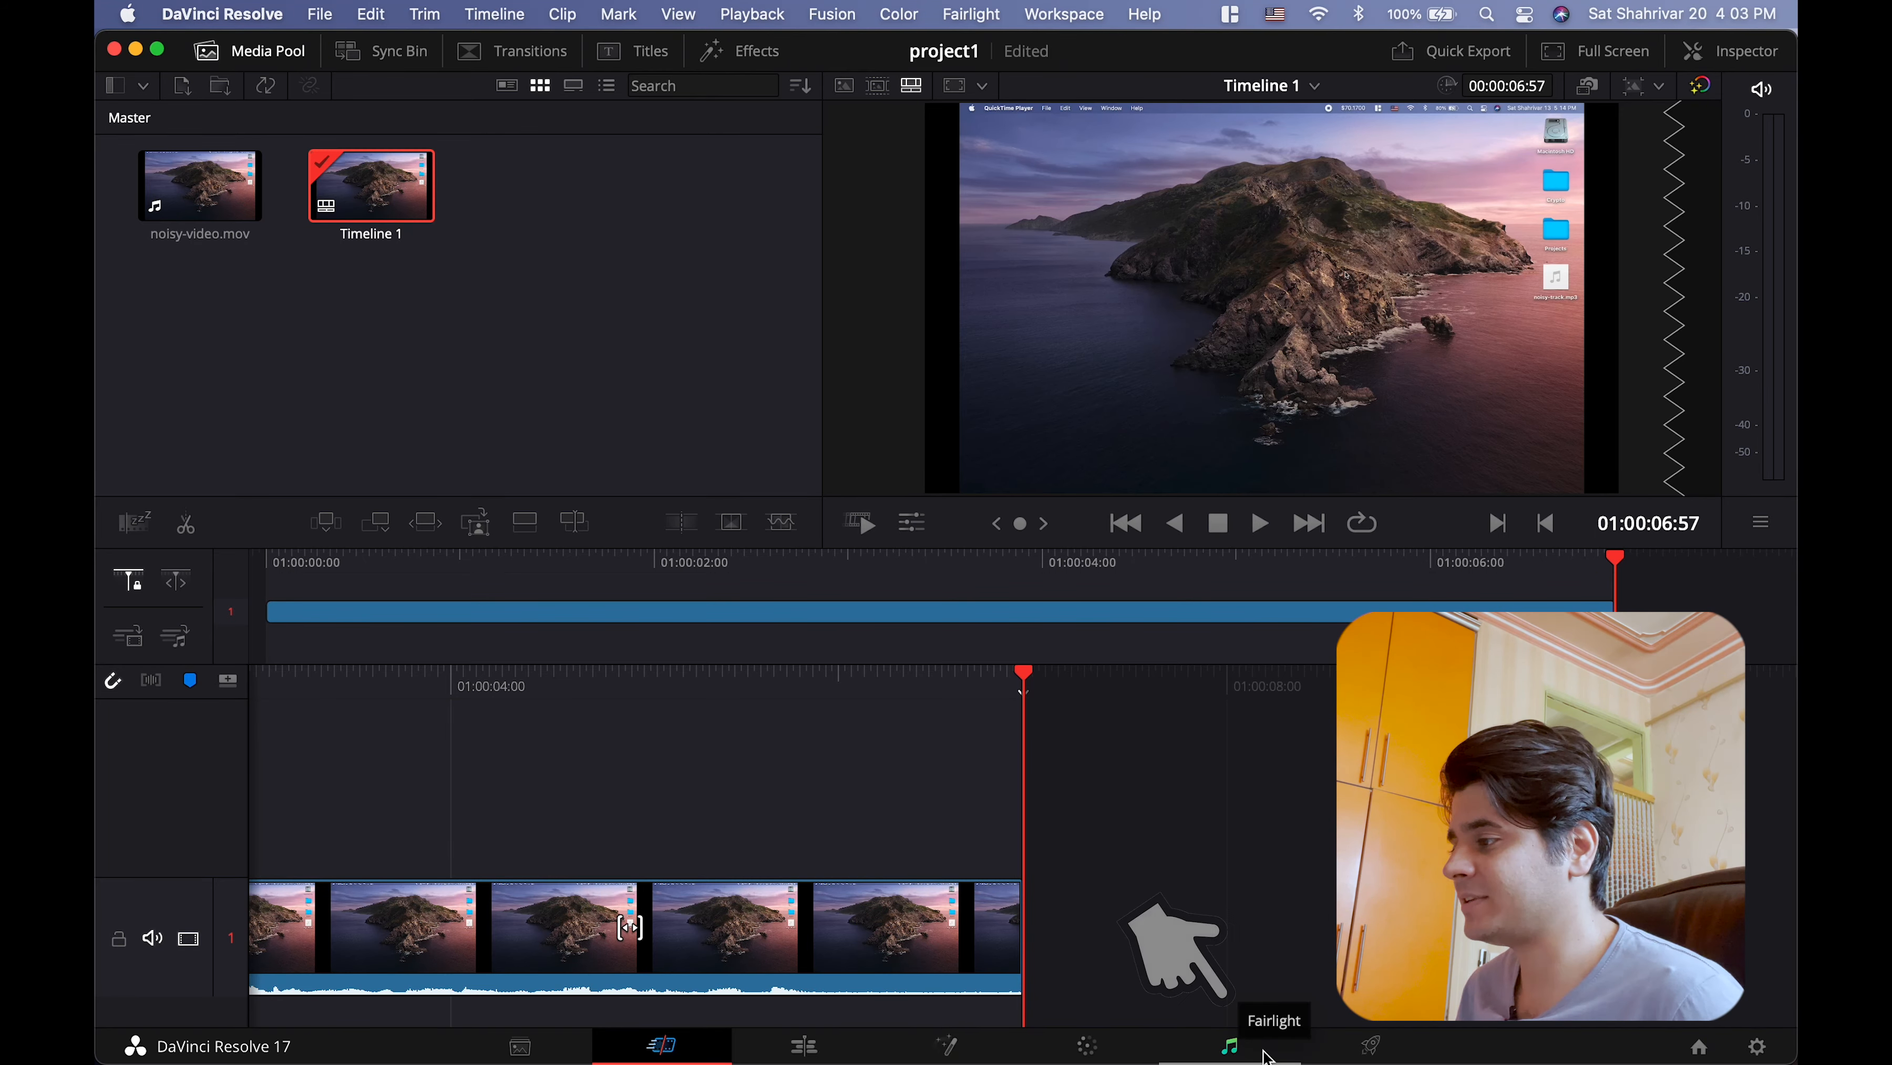
Step: Add the Noise Reduction effect to the Audio 1 track on the Fairlight page
{"action": "left_click", "coordinate": [1230, 1047]}
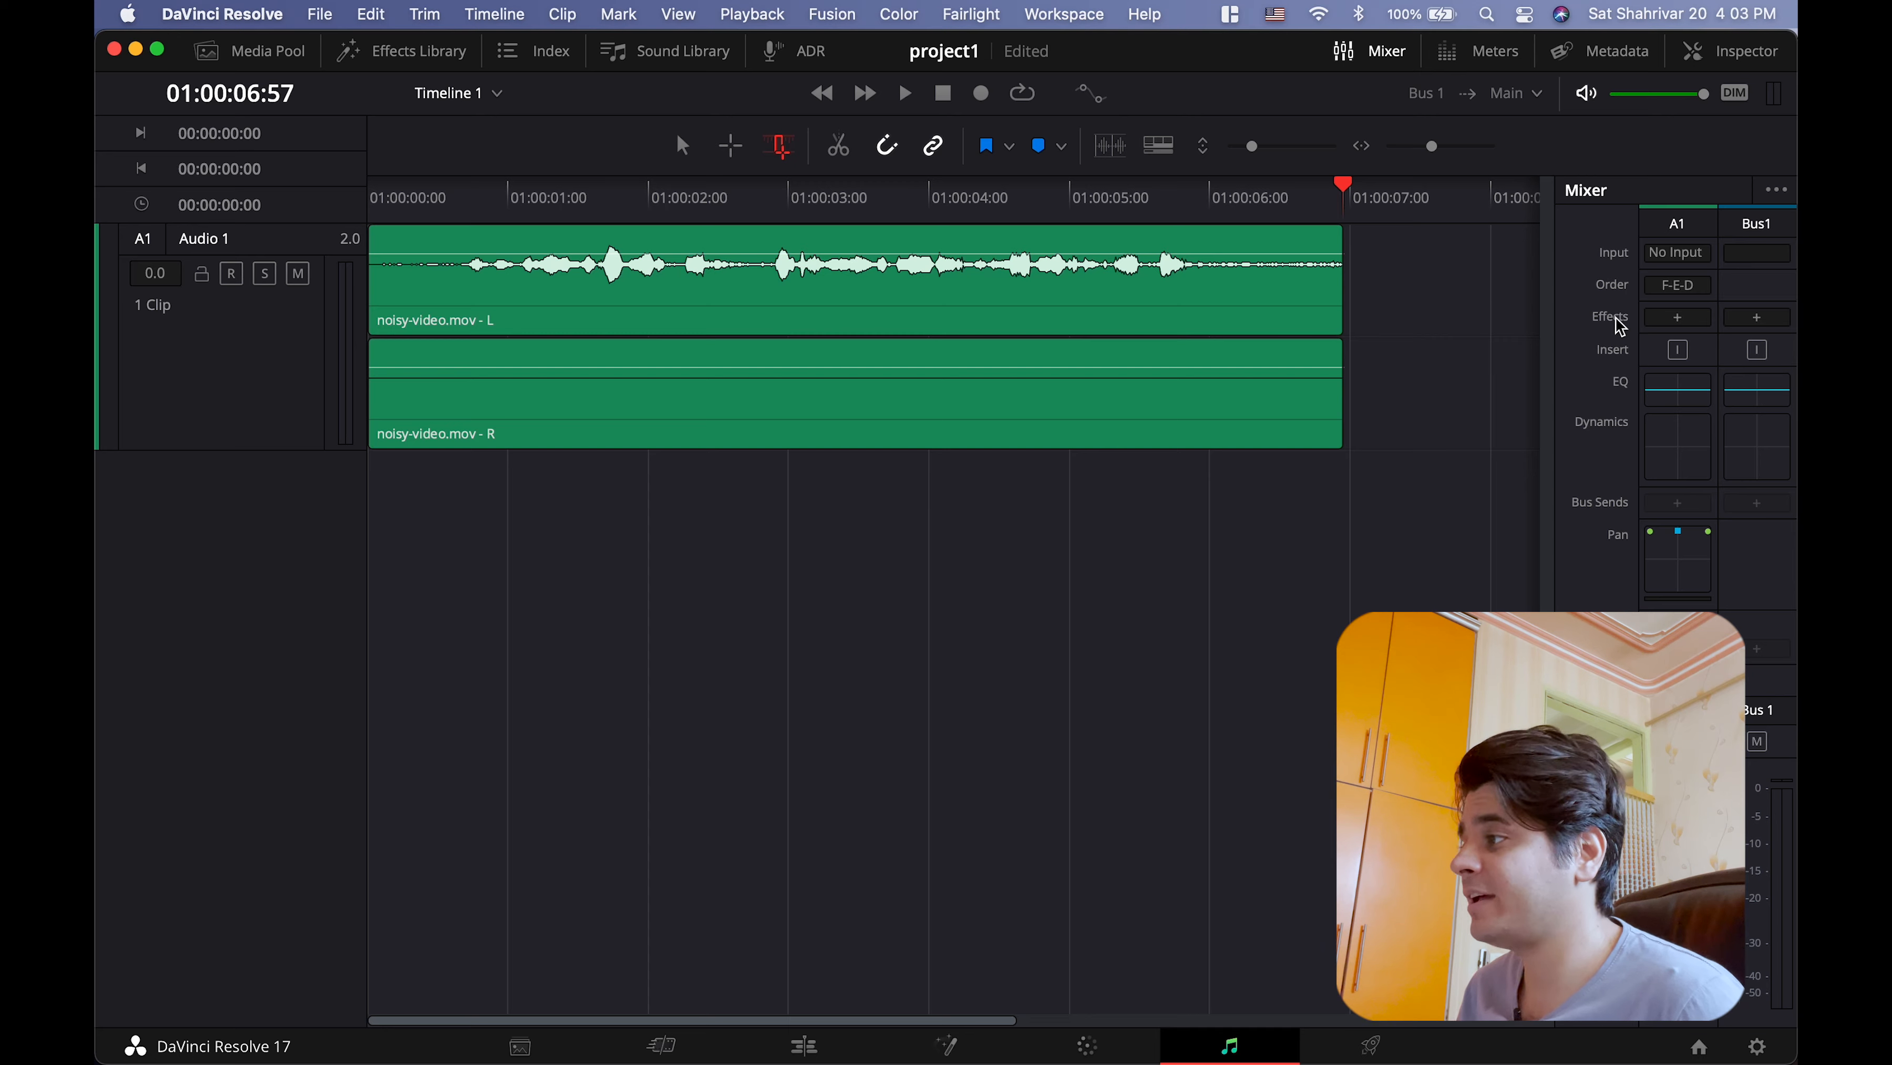
{"action": "left_click", "coordinate": [1773, 193]}
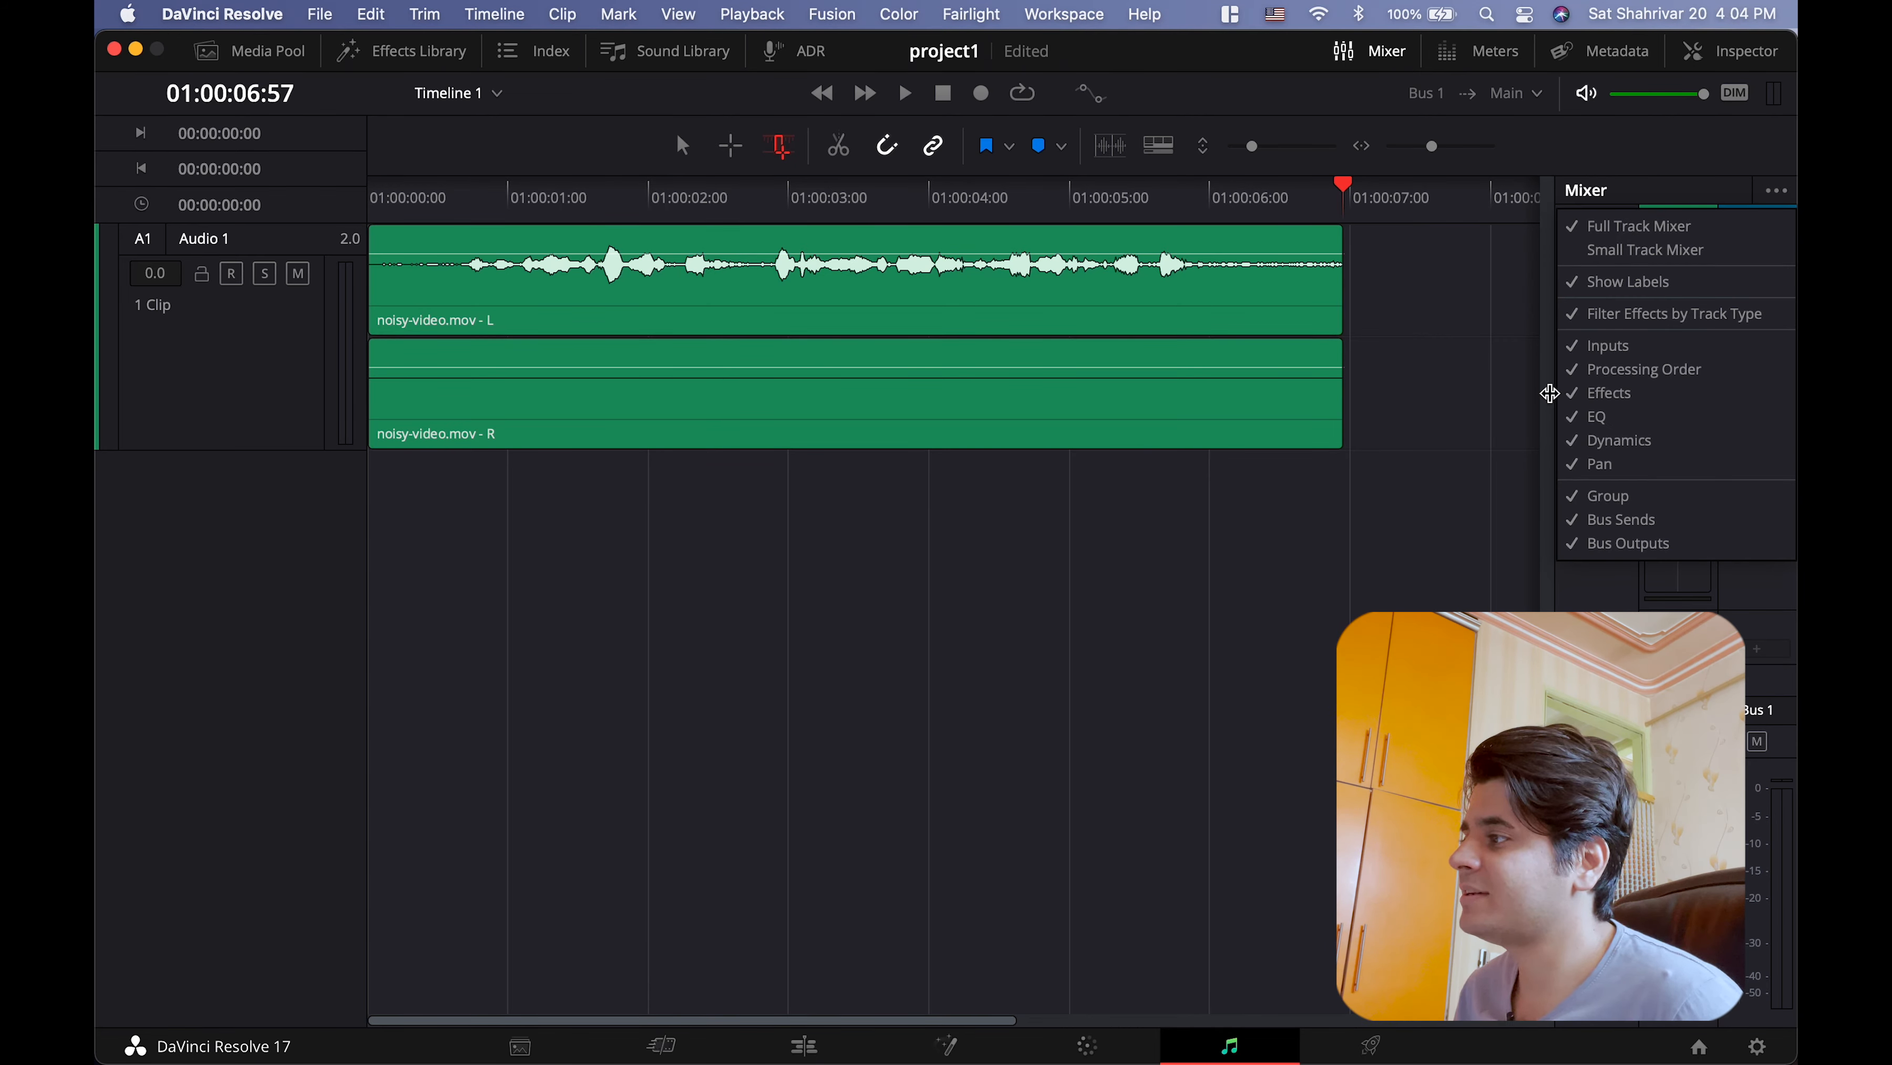
{"action": "left_click", "coordinate": [1420, 369]}
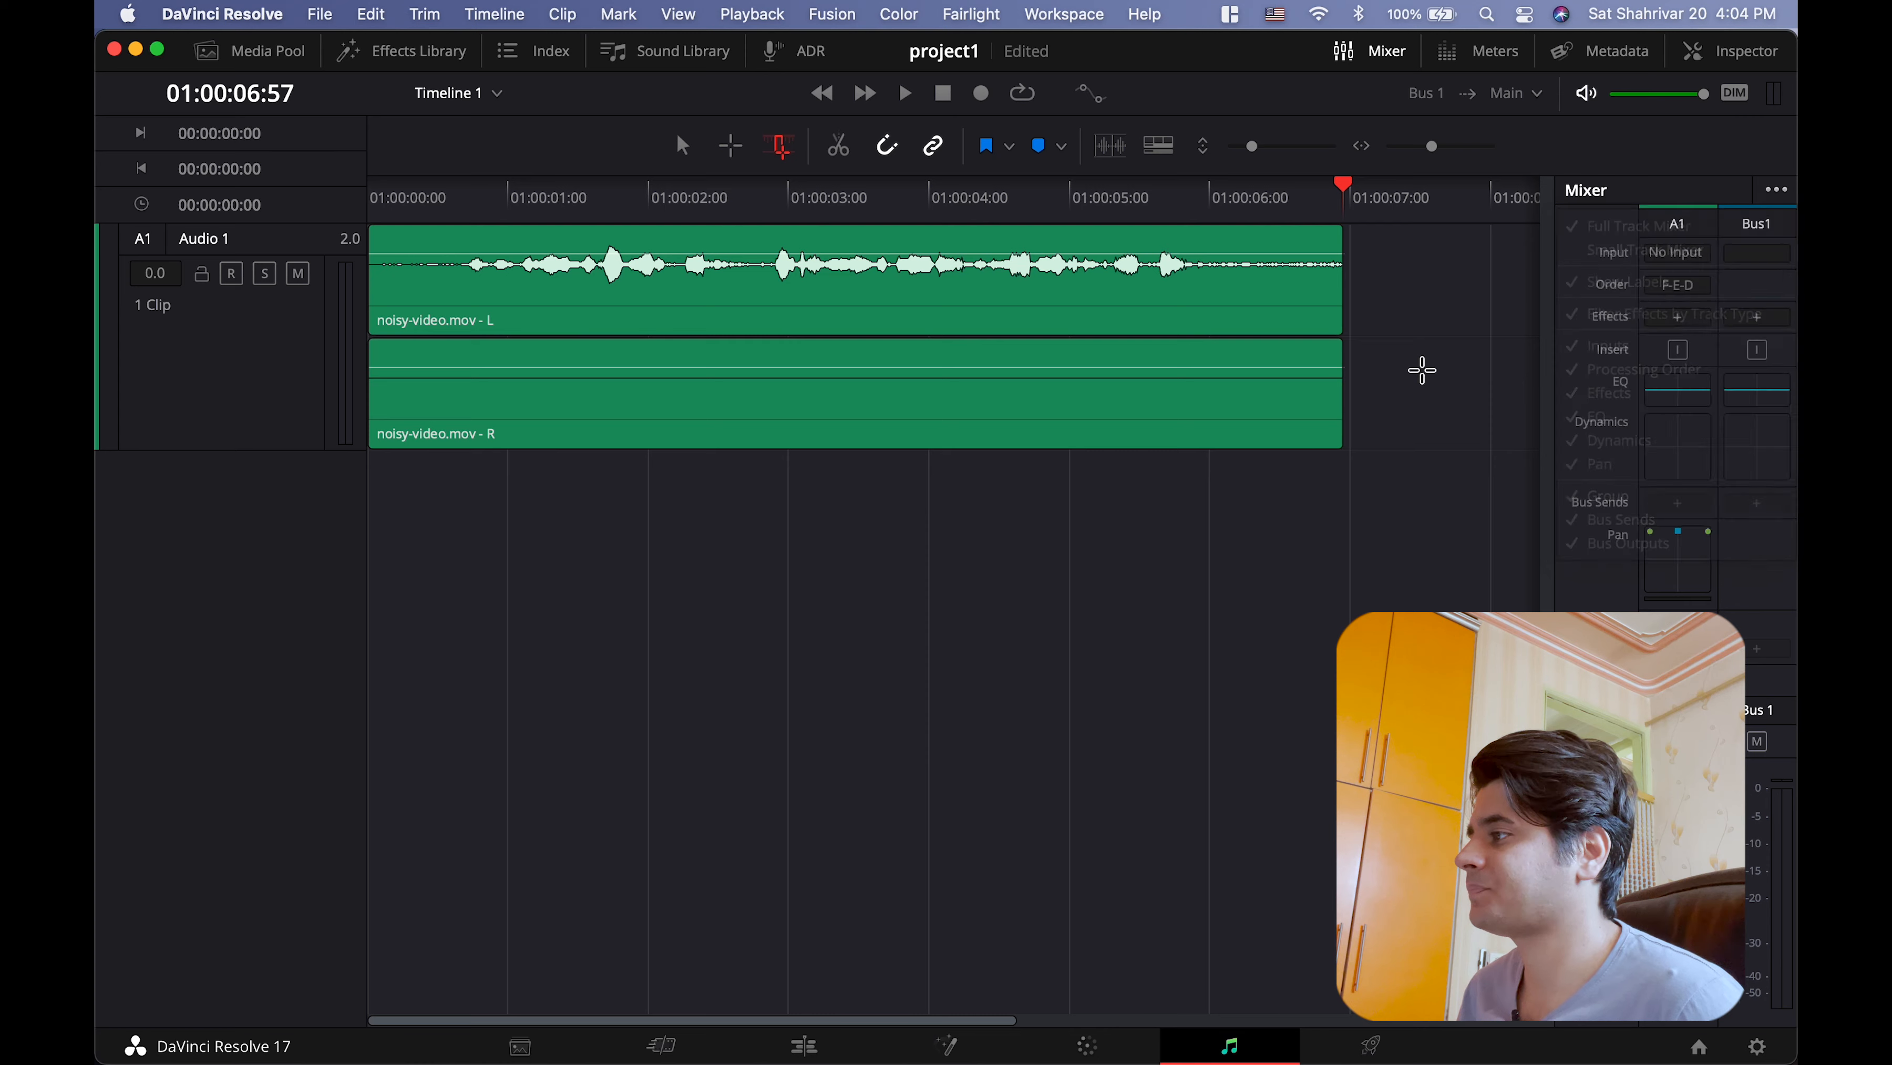
{"action": "left_click", "coordinate": [1677, 317]}
{"action": "mouse_move", "coordinate": [1668, 559]}
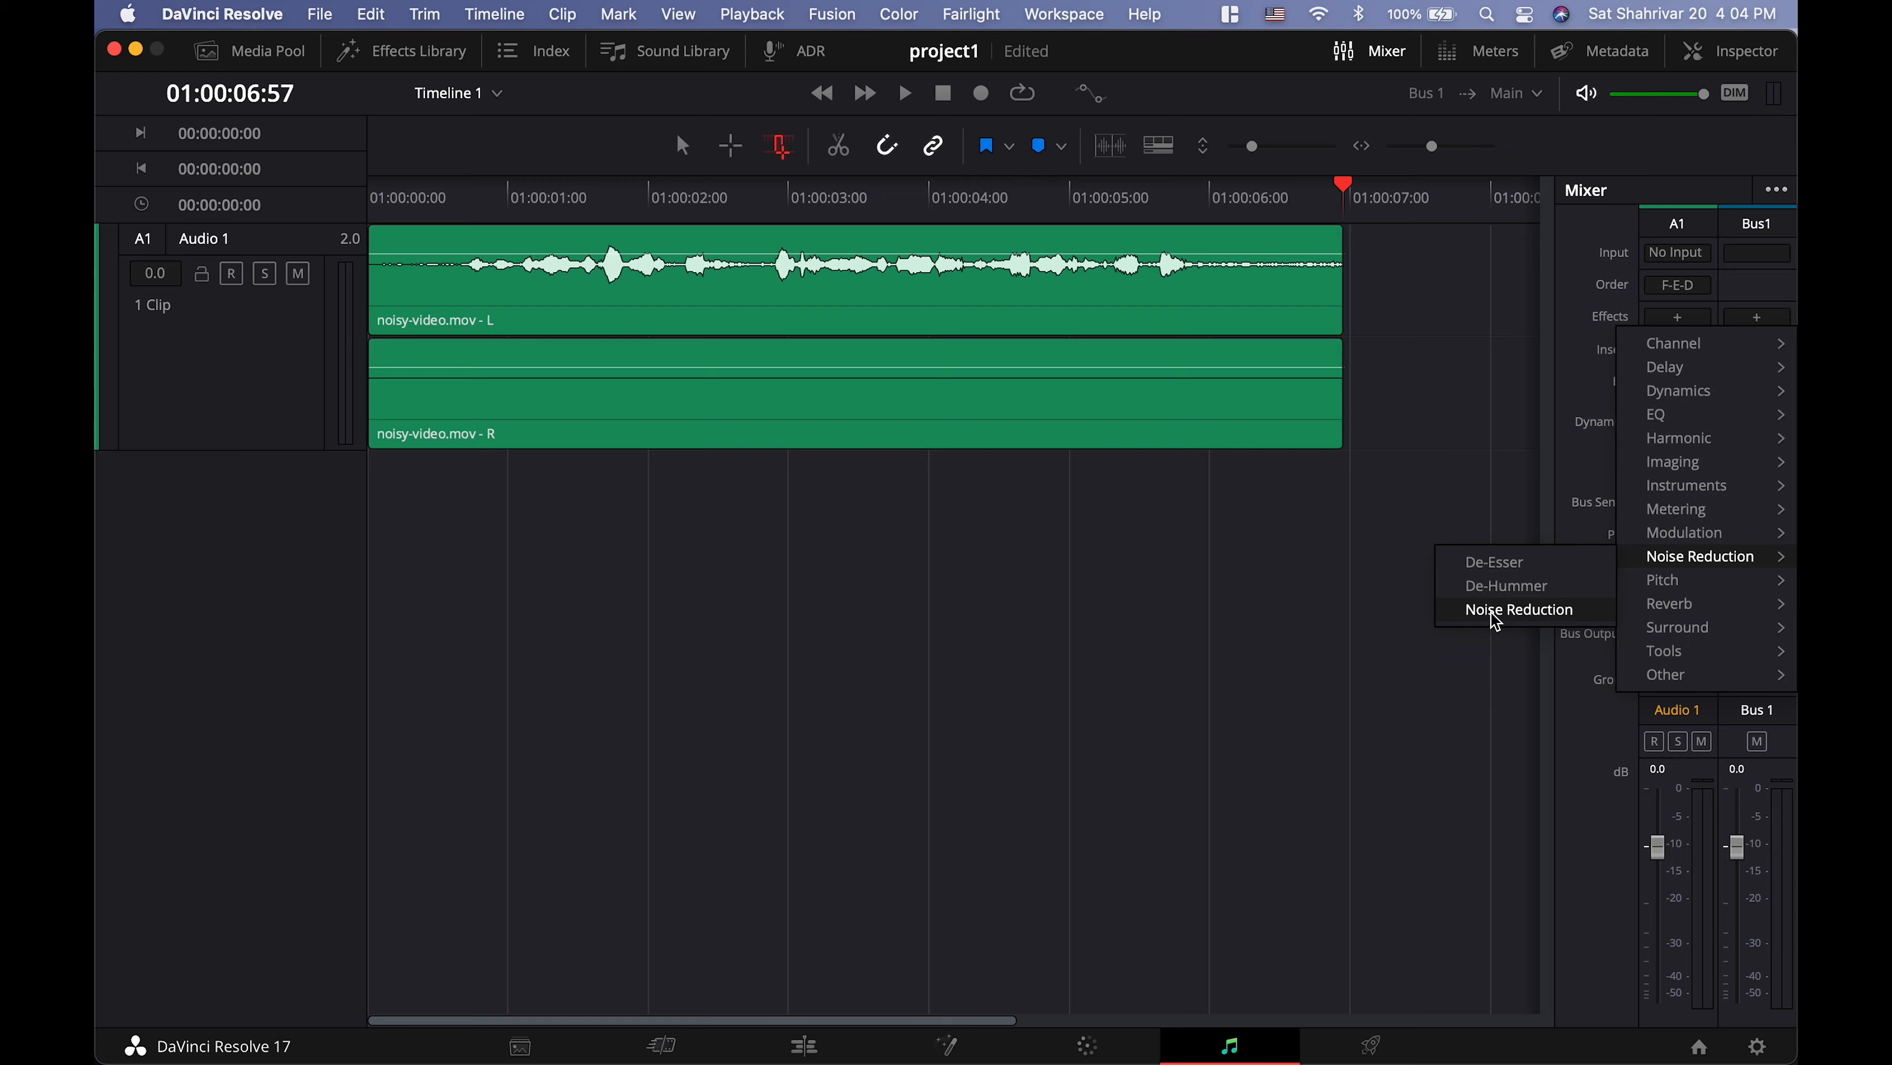
{"action": "left_click", "coordinate": [1495, 612]}
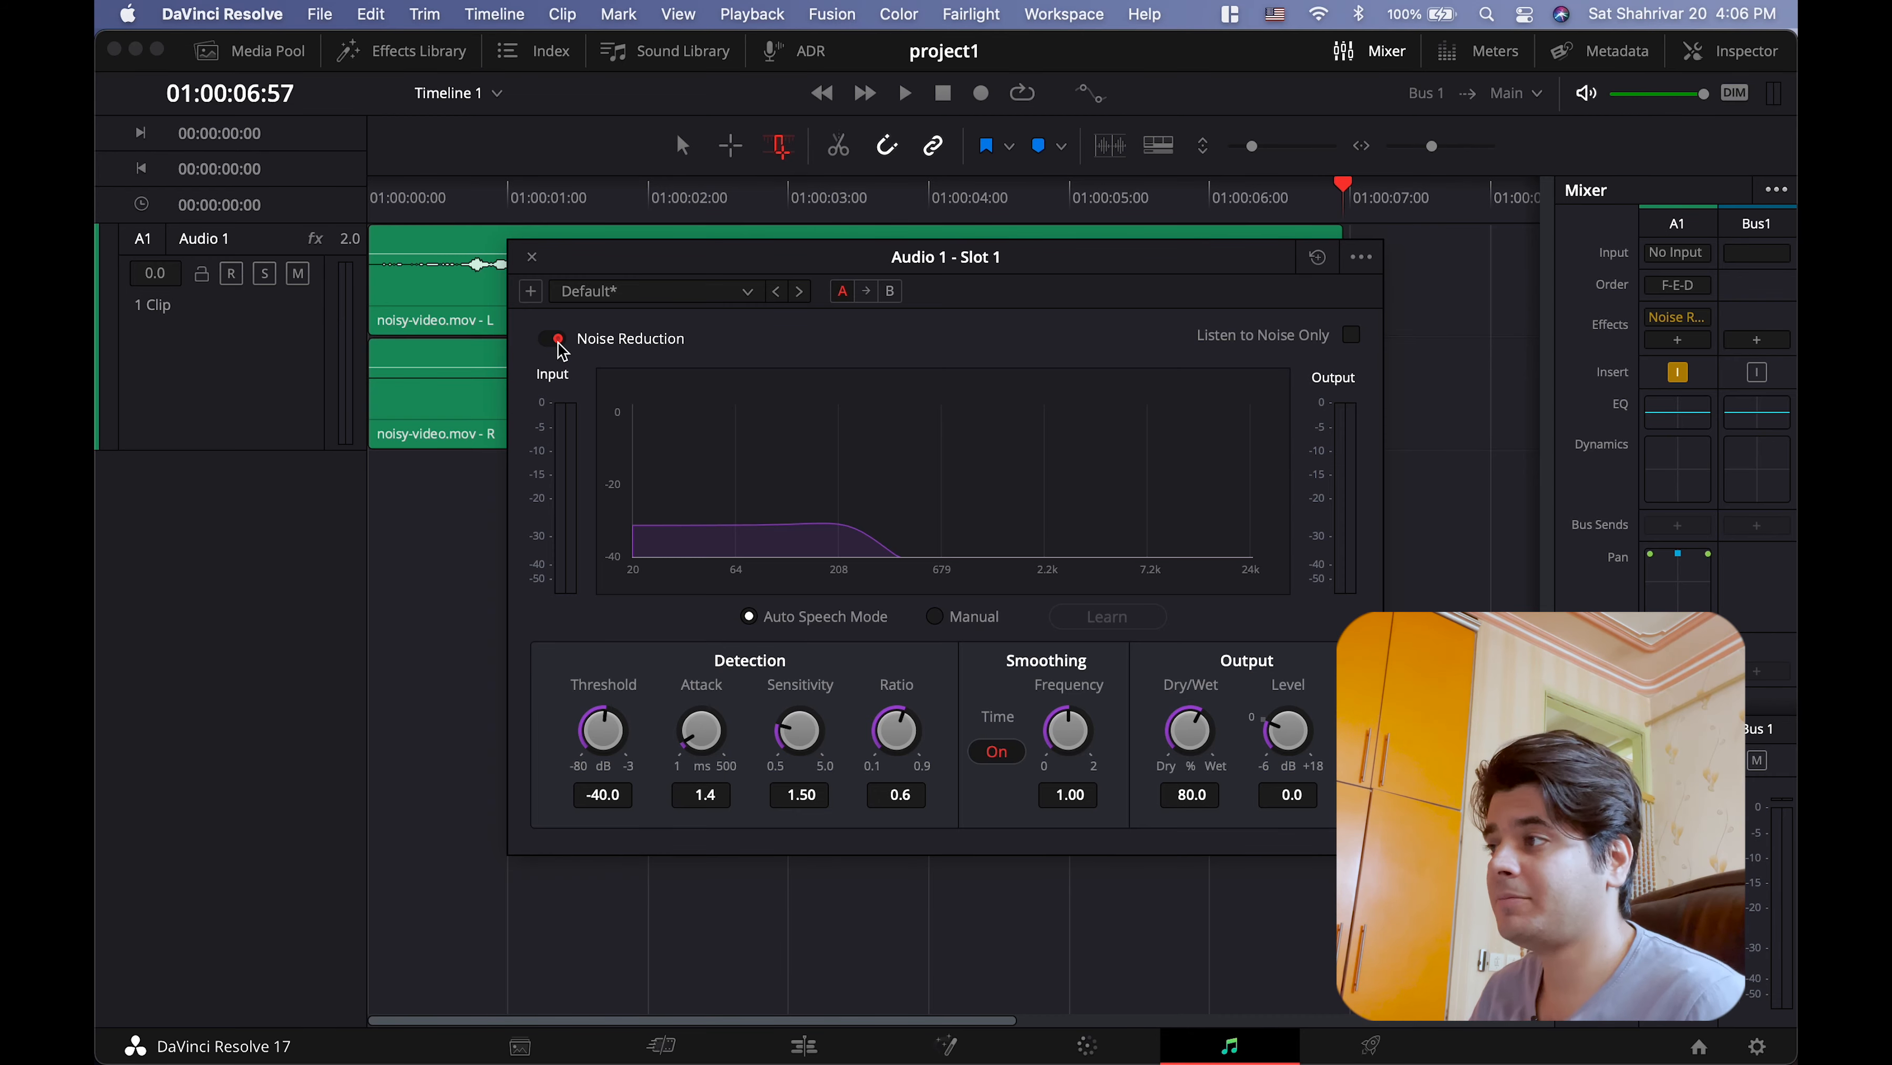
Step: Enable loop playback and listen to the timeline from its start with Noise Reduction applied
{"action": "left_click_drag", "start_coordinate": [709, 256], "coordinate": [958, 392]}
{"action": "key", "text": "Home"}
{"action": "left_click", "coordinate": [1022, 92]}
{"action": "left_click", "coordinate": [905, 93]}
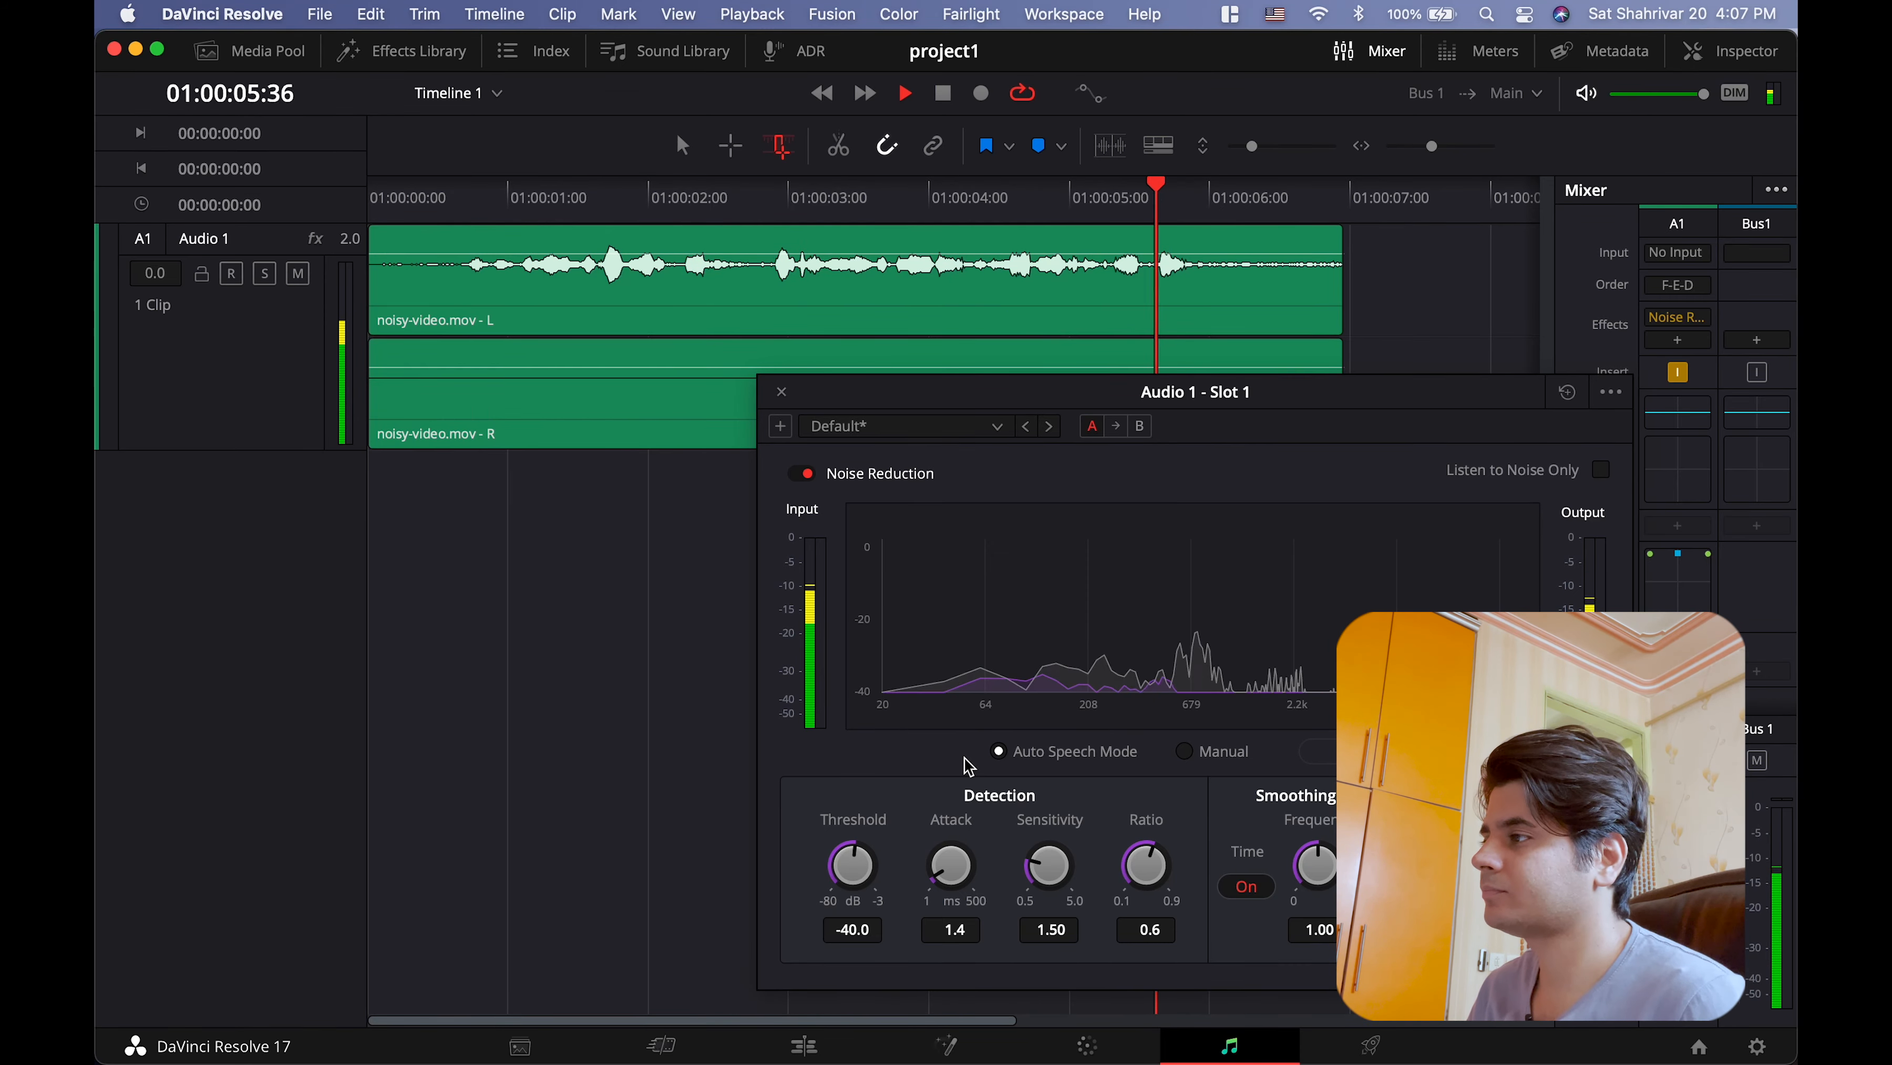
{"action": "key", "text": "space"}
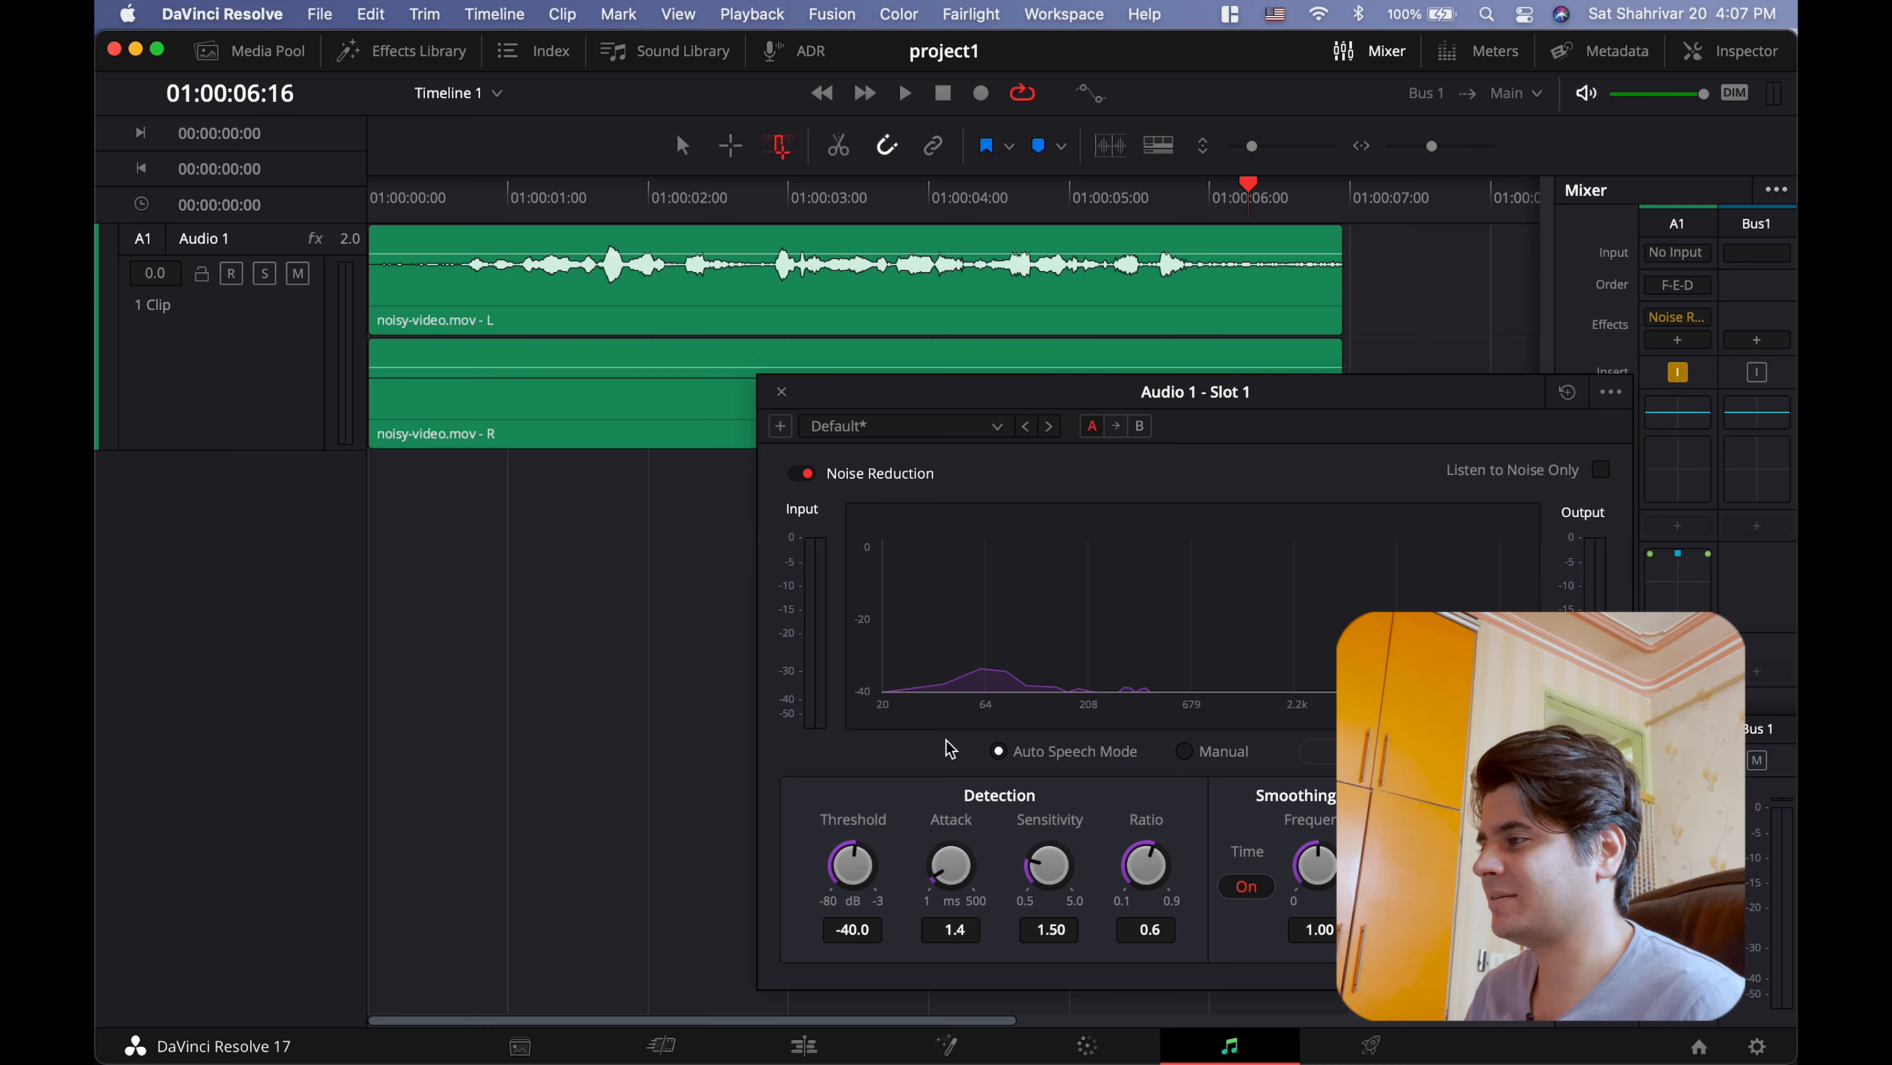
Step: Set the Noise Reduction Sensitivity to 5.00 and Dry/Wet to 95.6 while listening to the looped audio
{"action": "key", "text": "space"}
{"action": "left_click_drag", "start_coordinate": [1056, 871], "coordinate": [1116, 846]}
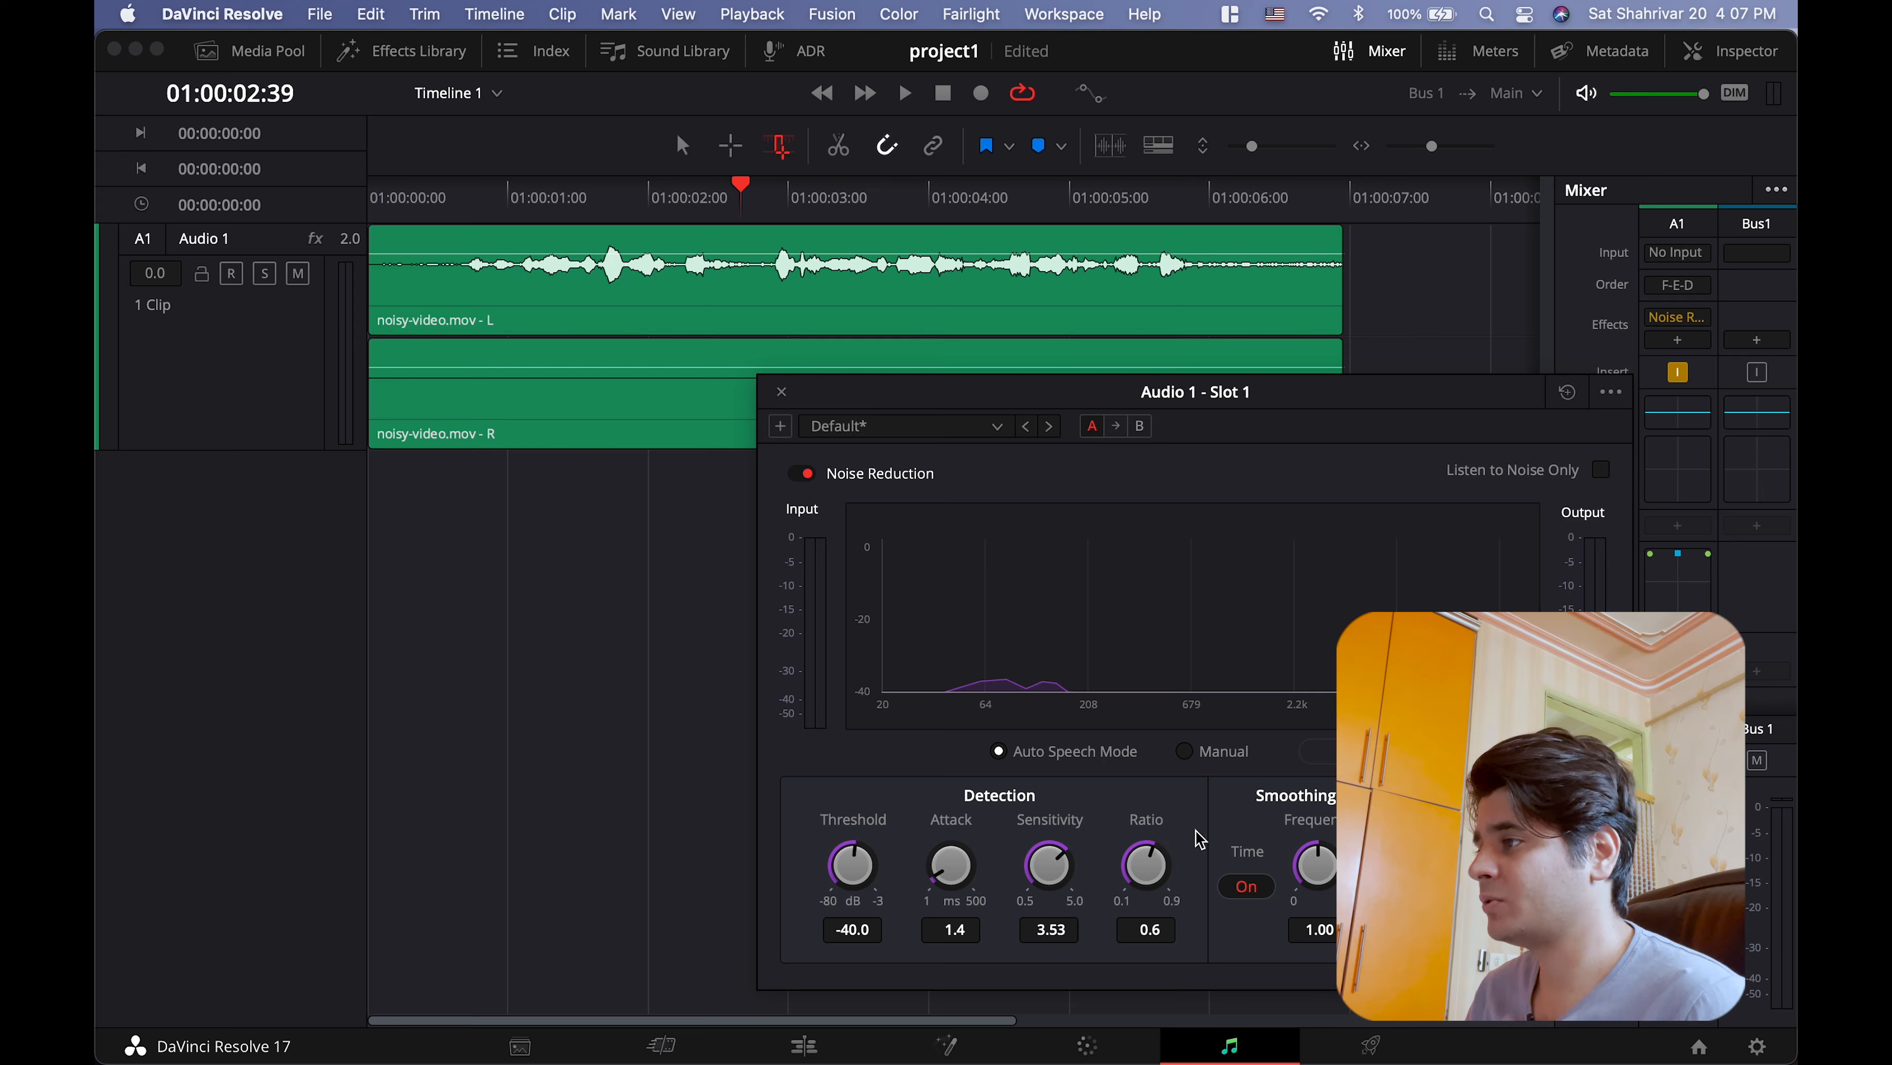
{"action": "key", "text": "space"}
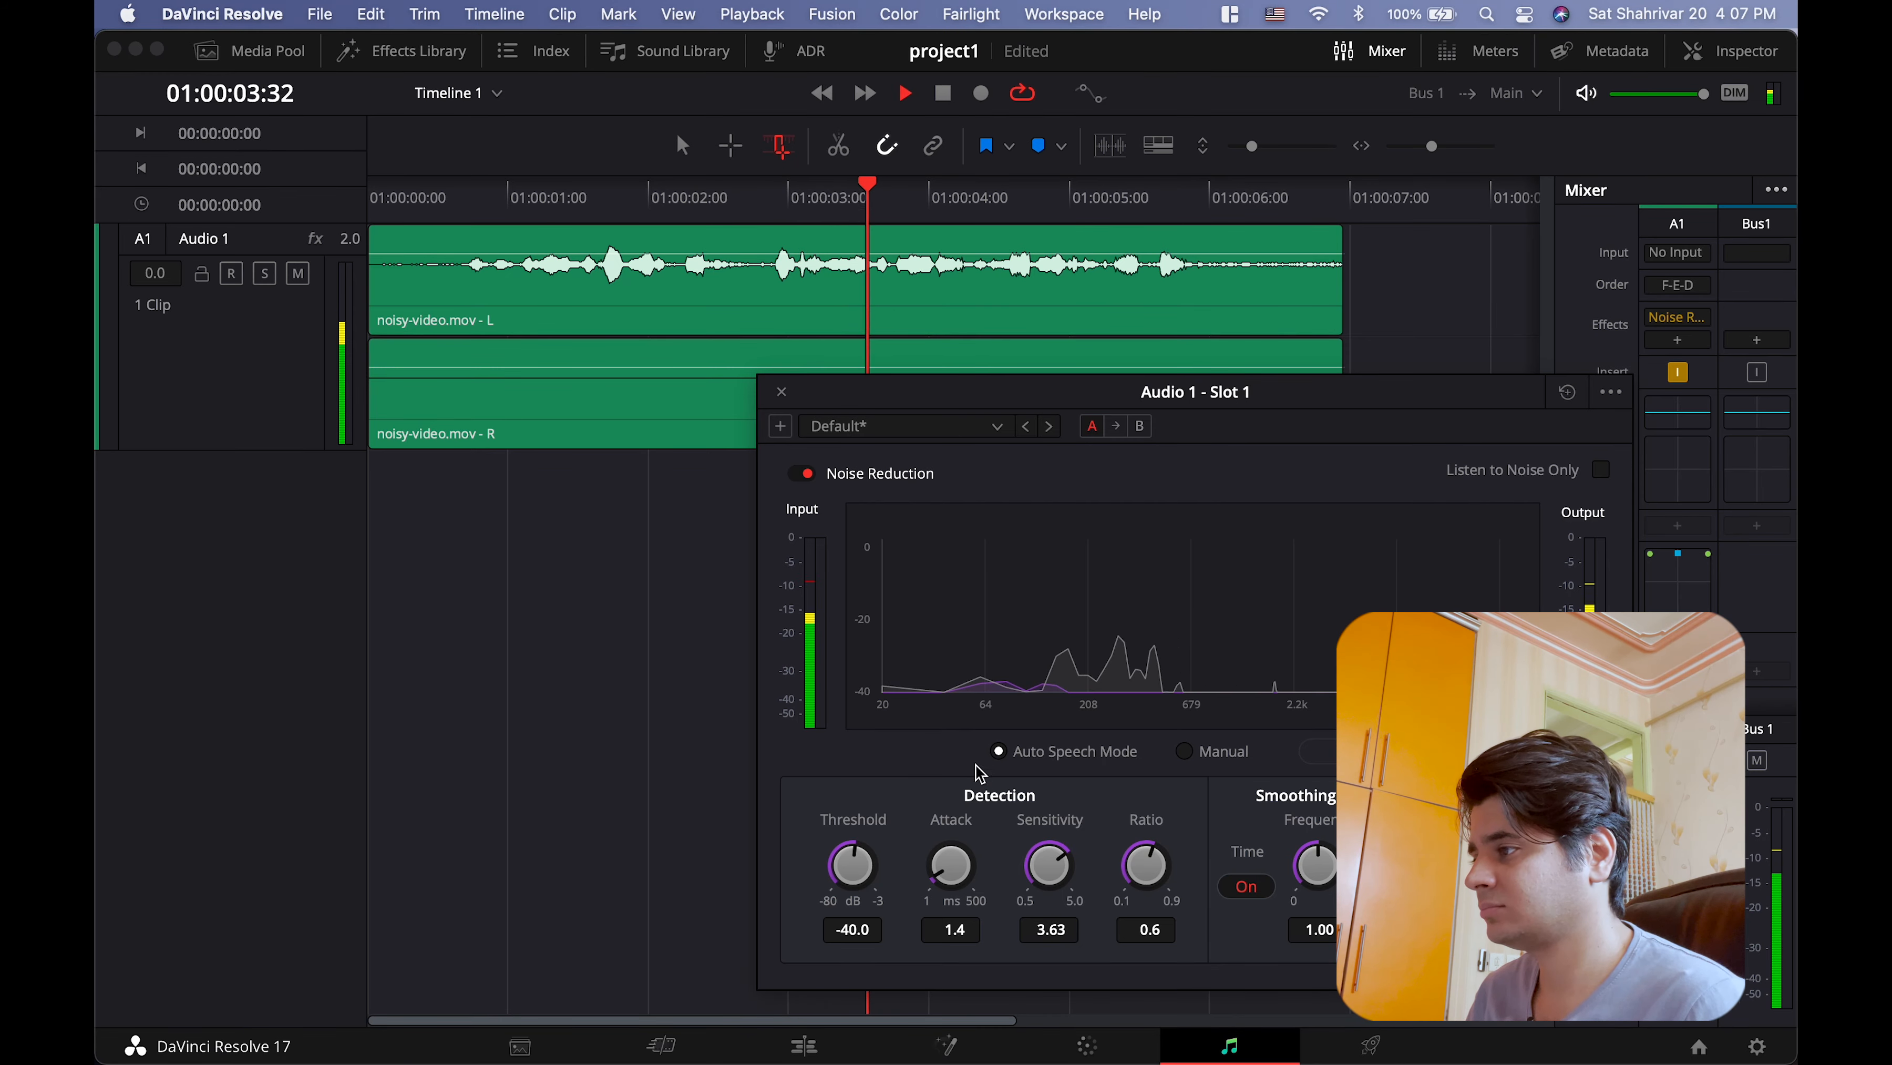
{"action": "left_click_drag", "start_coordinate": [1046, 853], "coordinate": [1119, 835]}
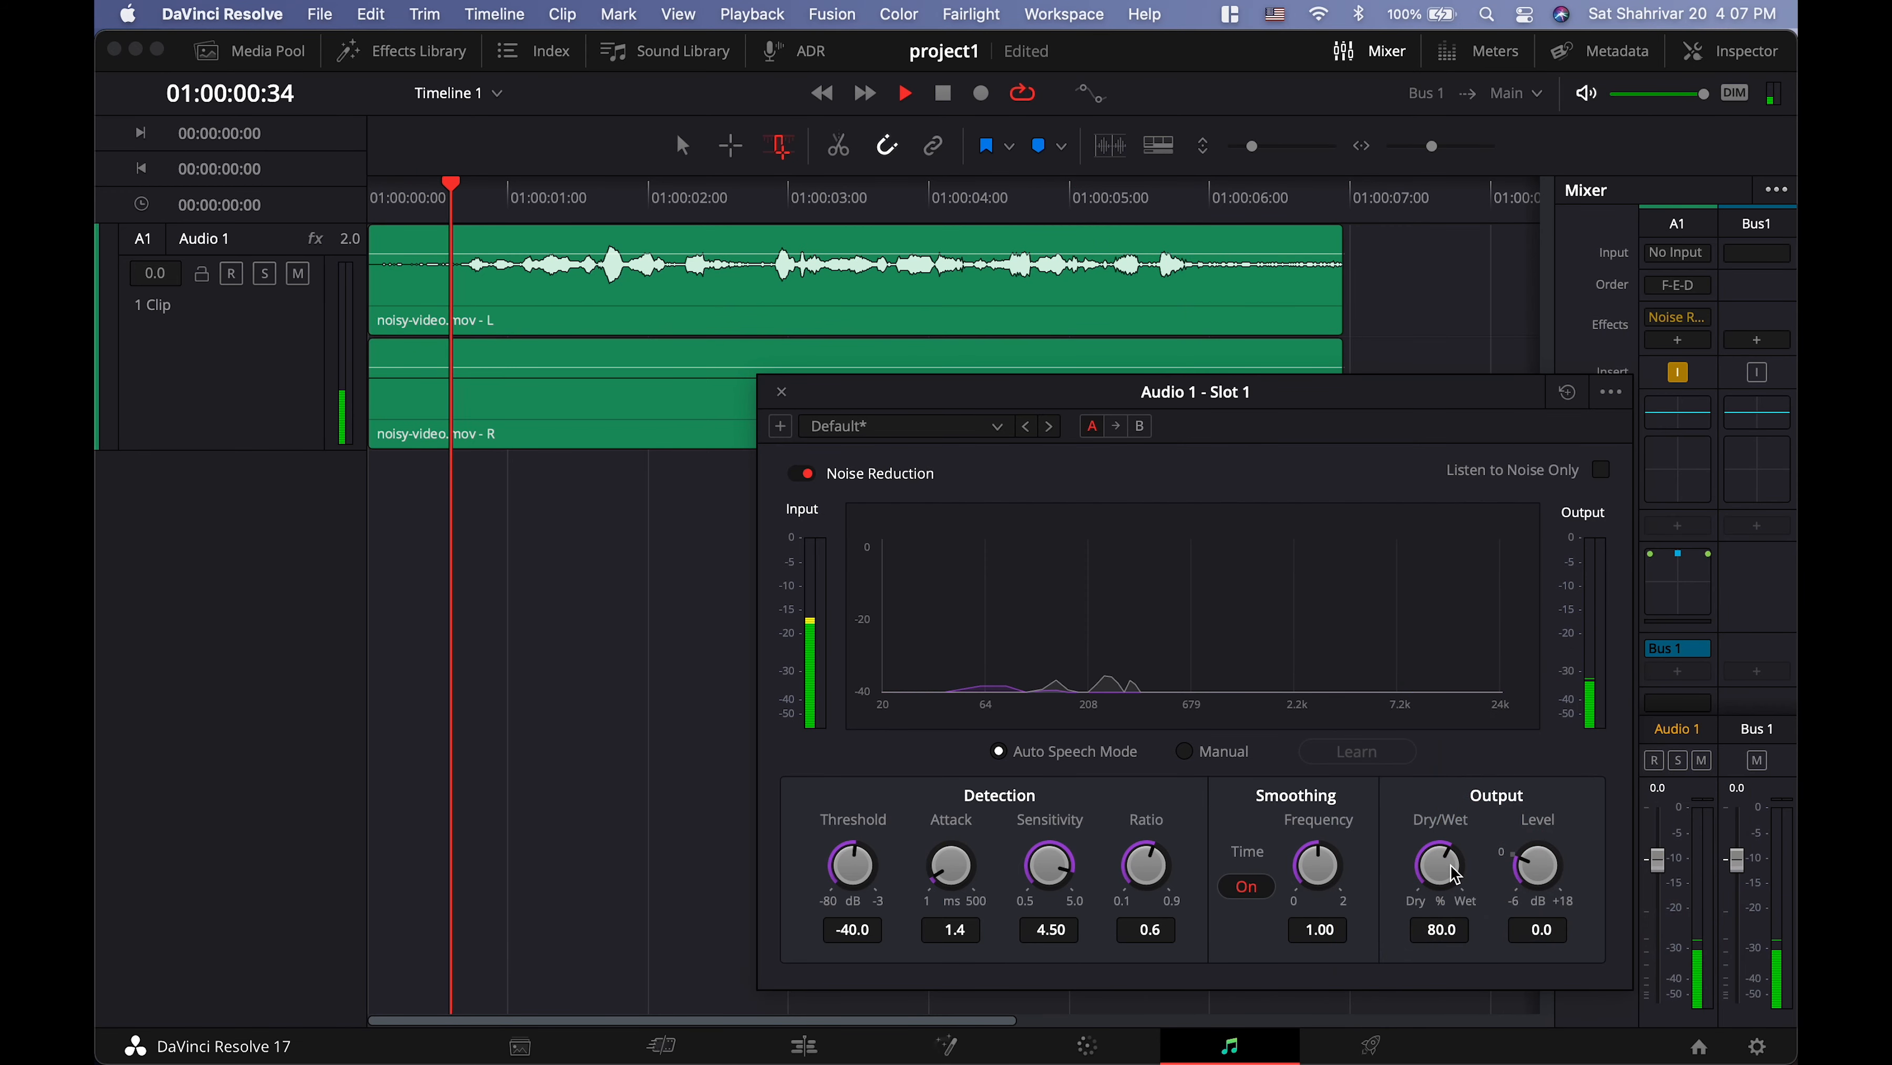
{"action": "left_click_drag", "start_coordinate": [1445, 874], "coordinate": [1533, 867]}
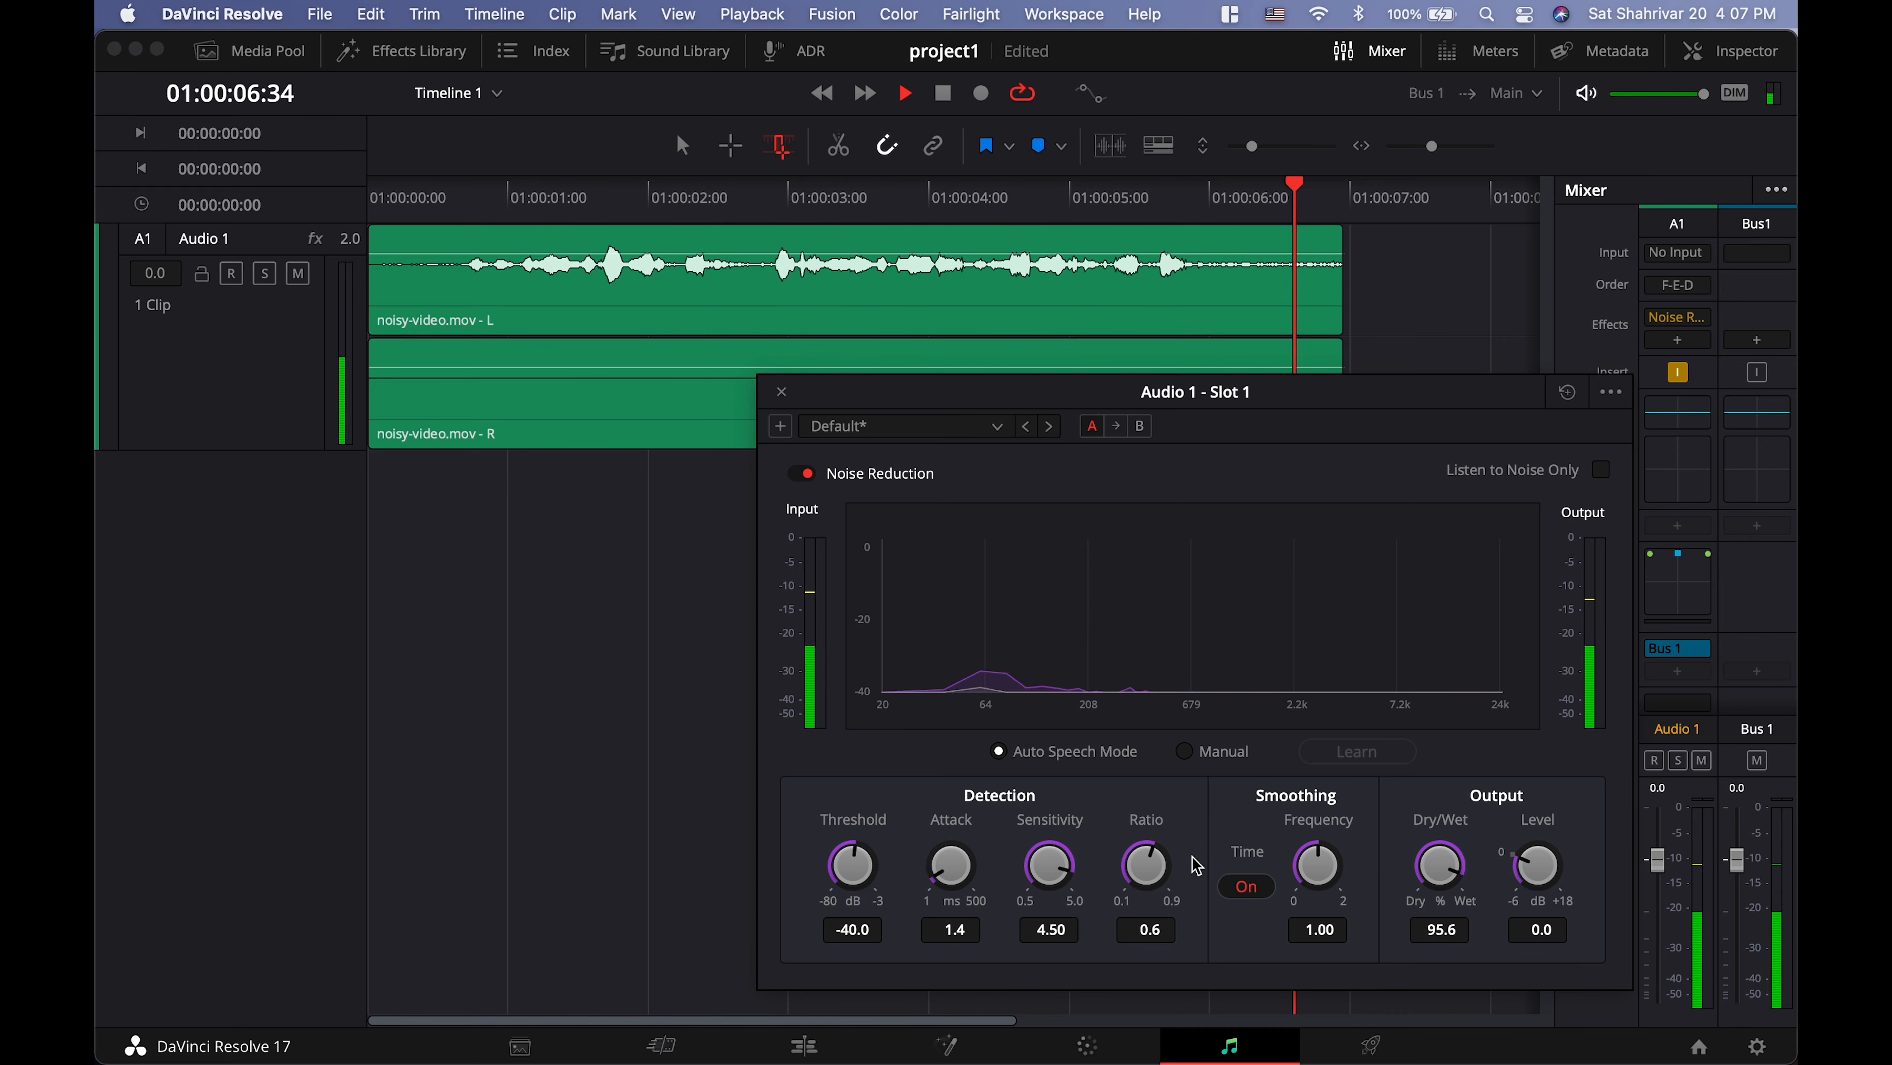
{"action": "left_click_drag", "start_coordinate": [1050, 867], "coordinate": [1081, 871]}
{"action": "key", "text": "space"}
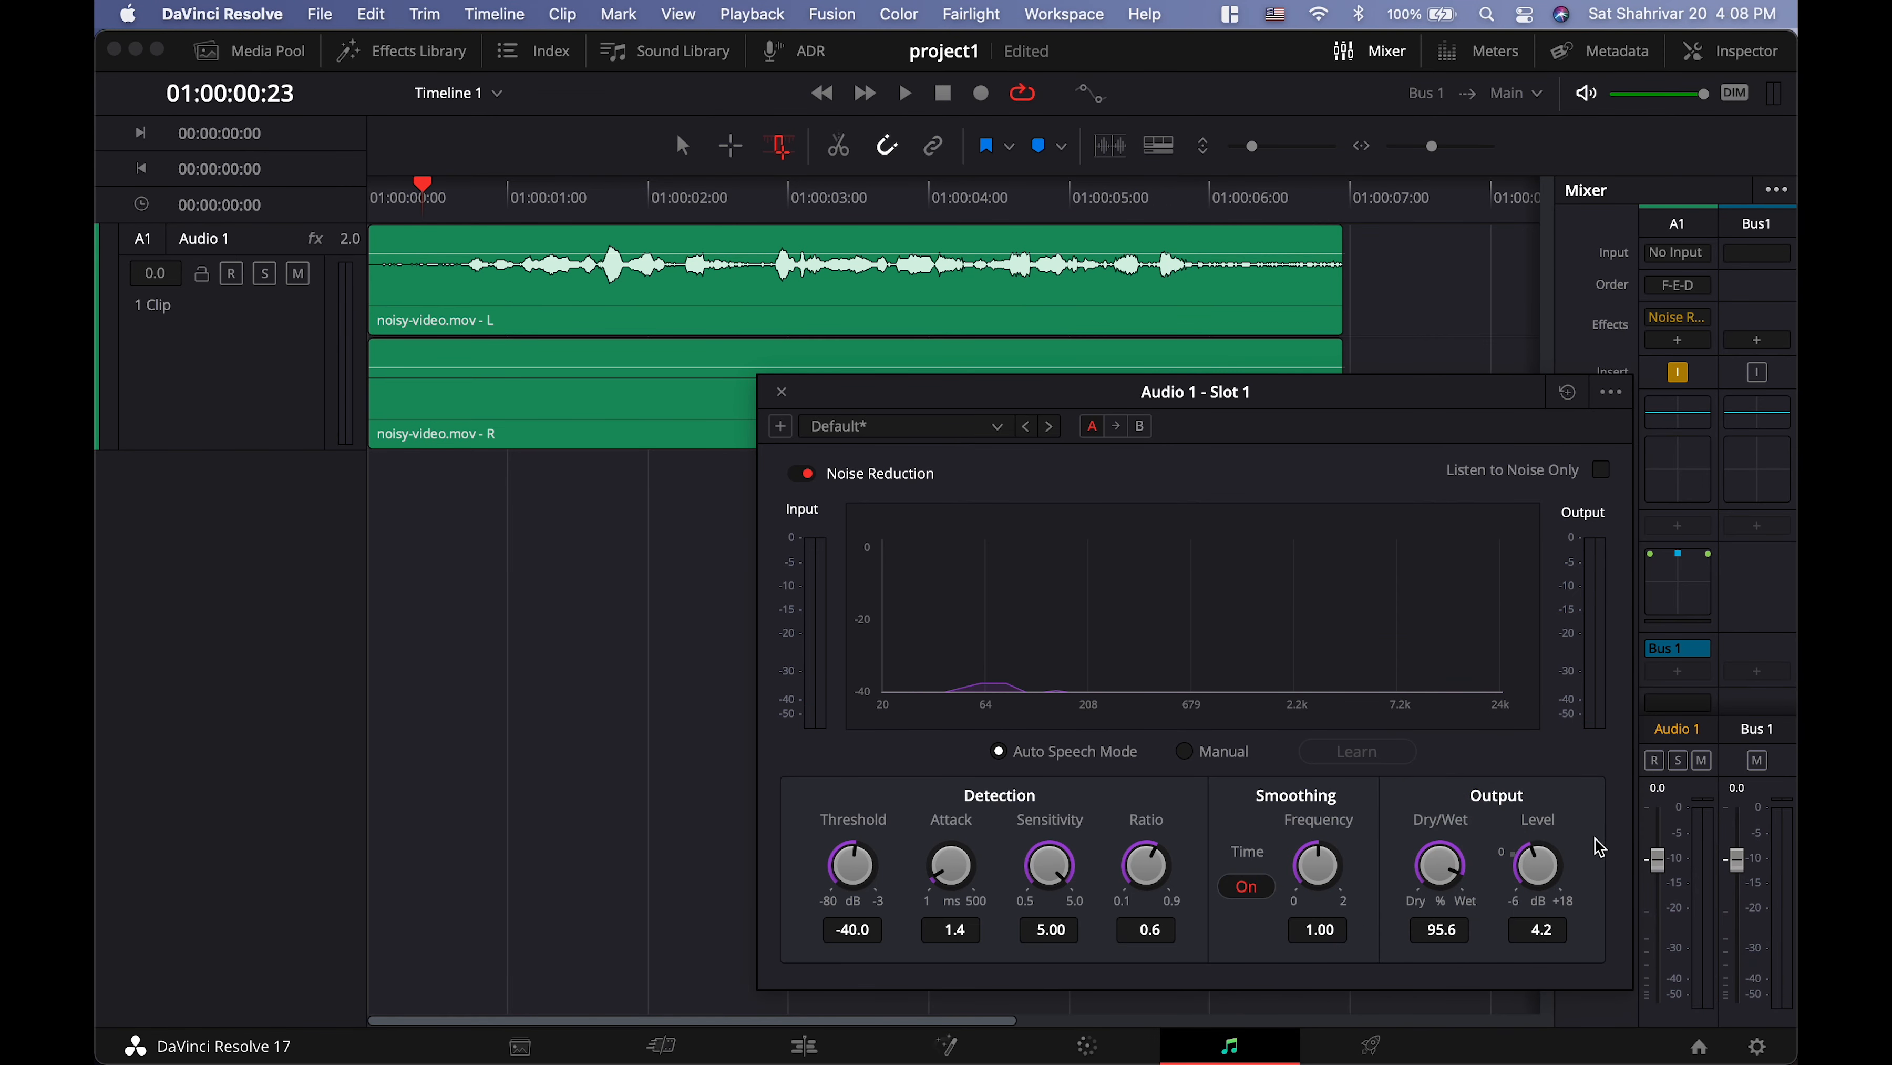
Step: Lower the effect's output Level, set Attack to 1.8 and Threshold to -35.4 during playback, and close the effect window
{"action": "key", "text": "space"}
{"action": "left_click_drag", "start_coordinate": [1540, 864], "coordinate": [1359, 873]}
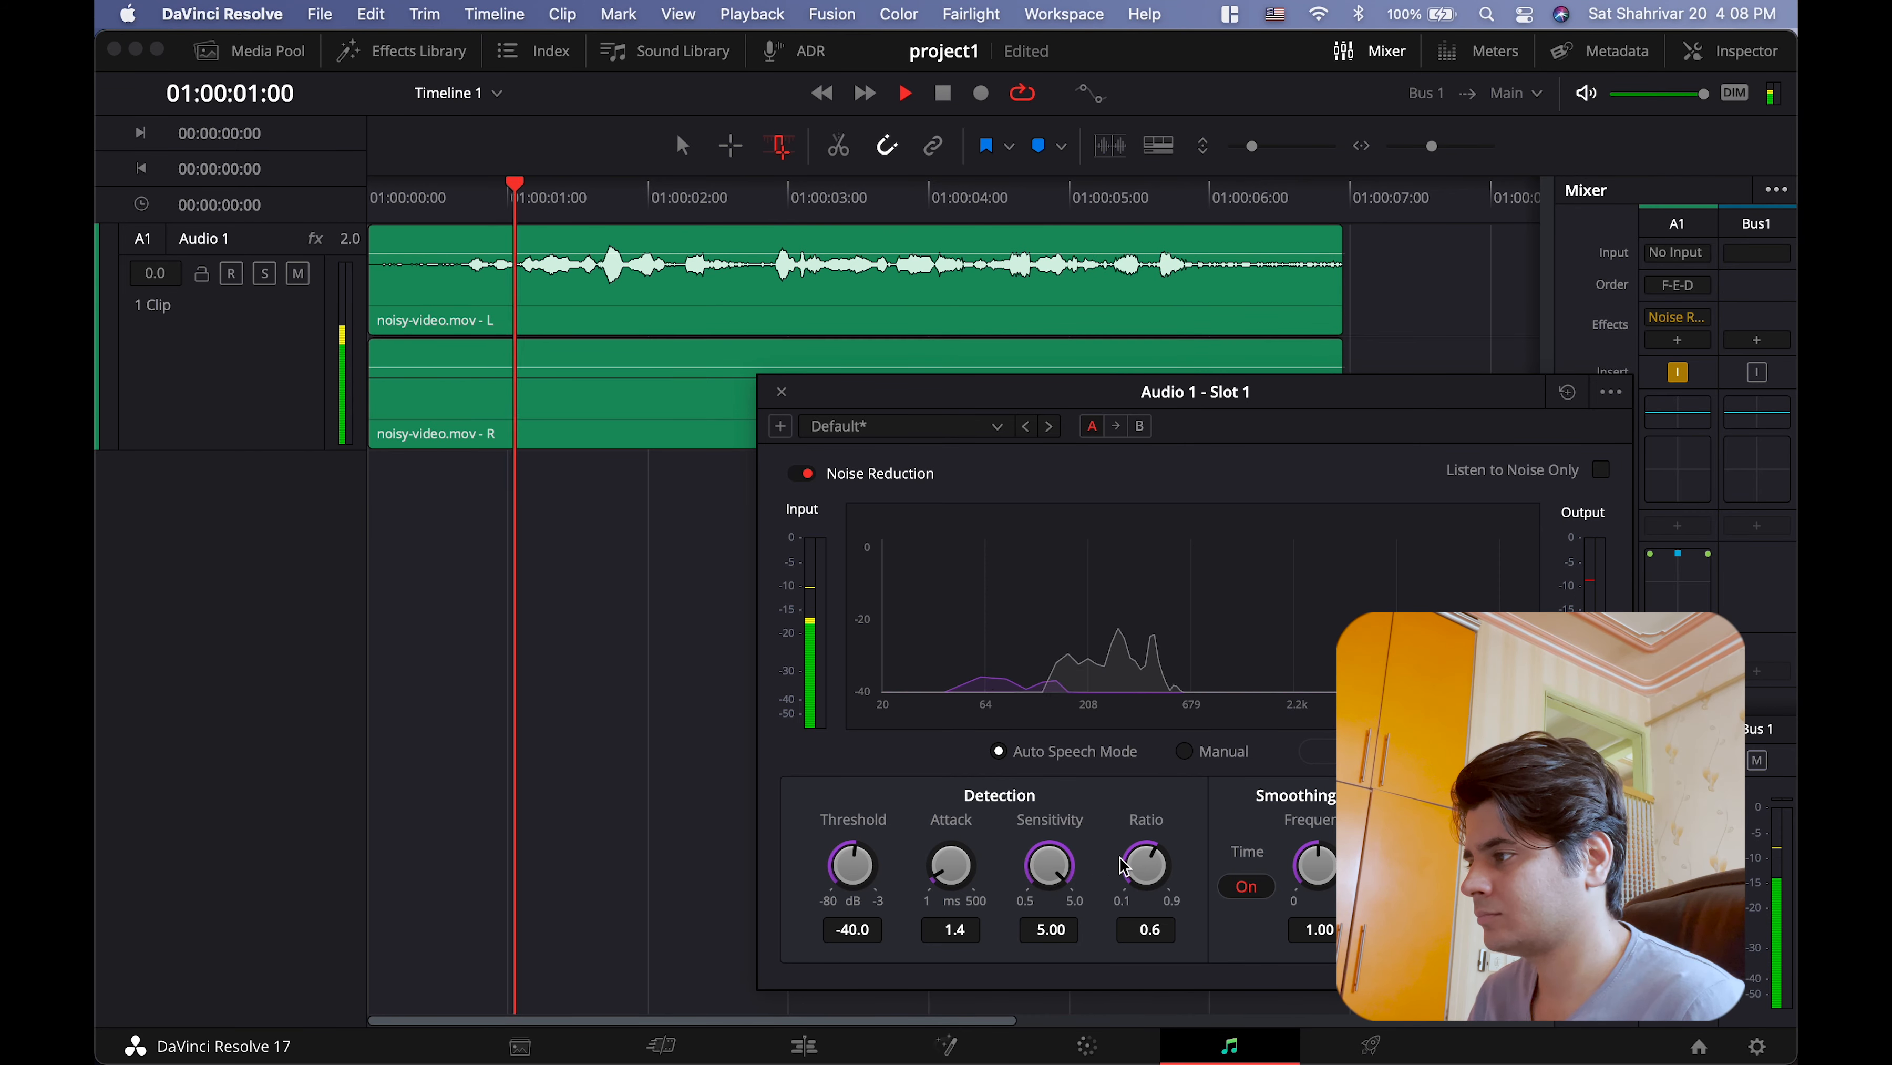
{"action": "left_click_drag", "start_coordinate": [953, 866], "coordinate": [1111, 900]}
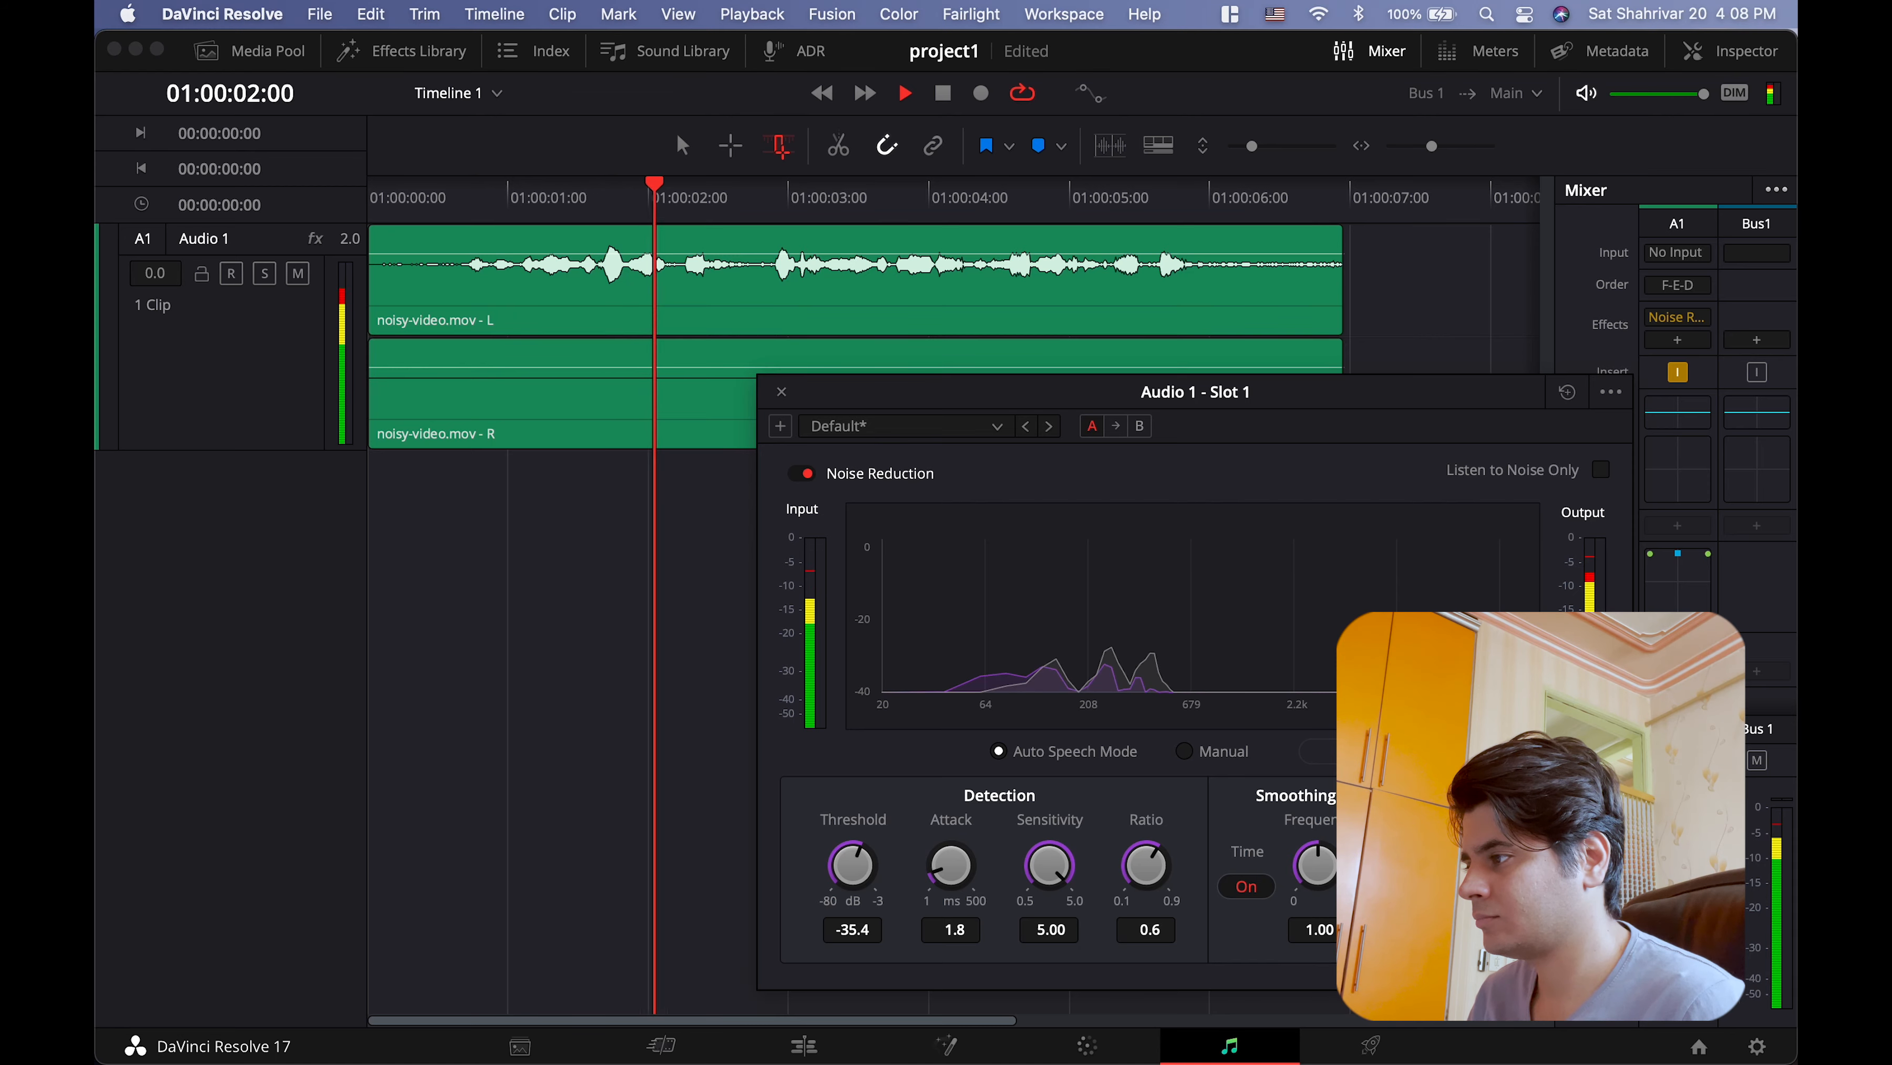
{"action": "key", "text": "space"}
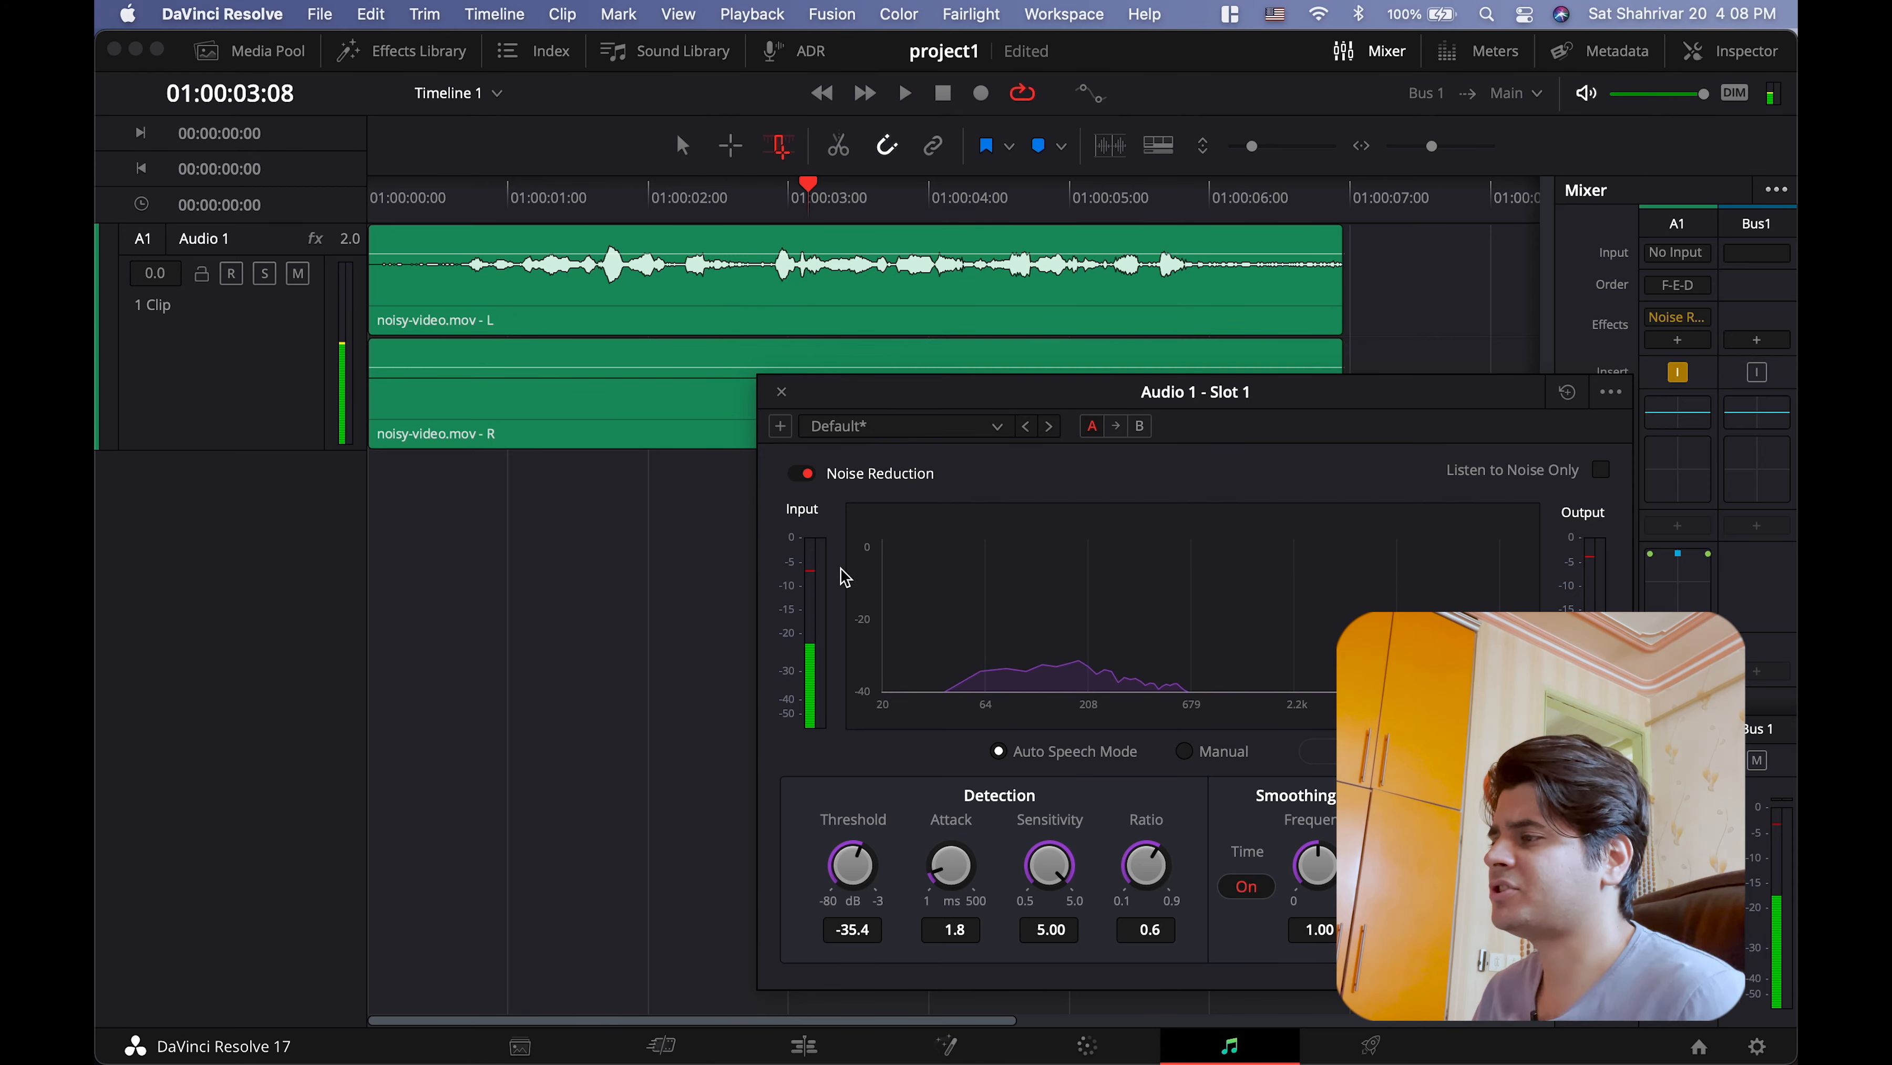
{"action": "left_click", "coordinate": [781, 392]}
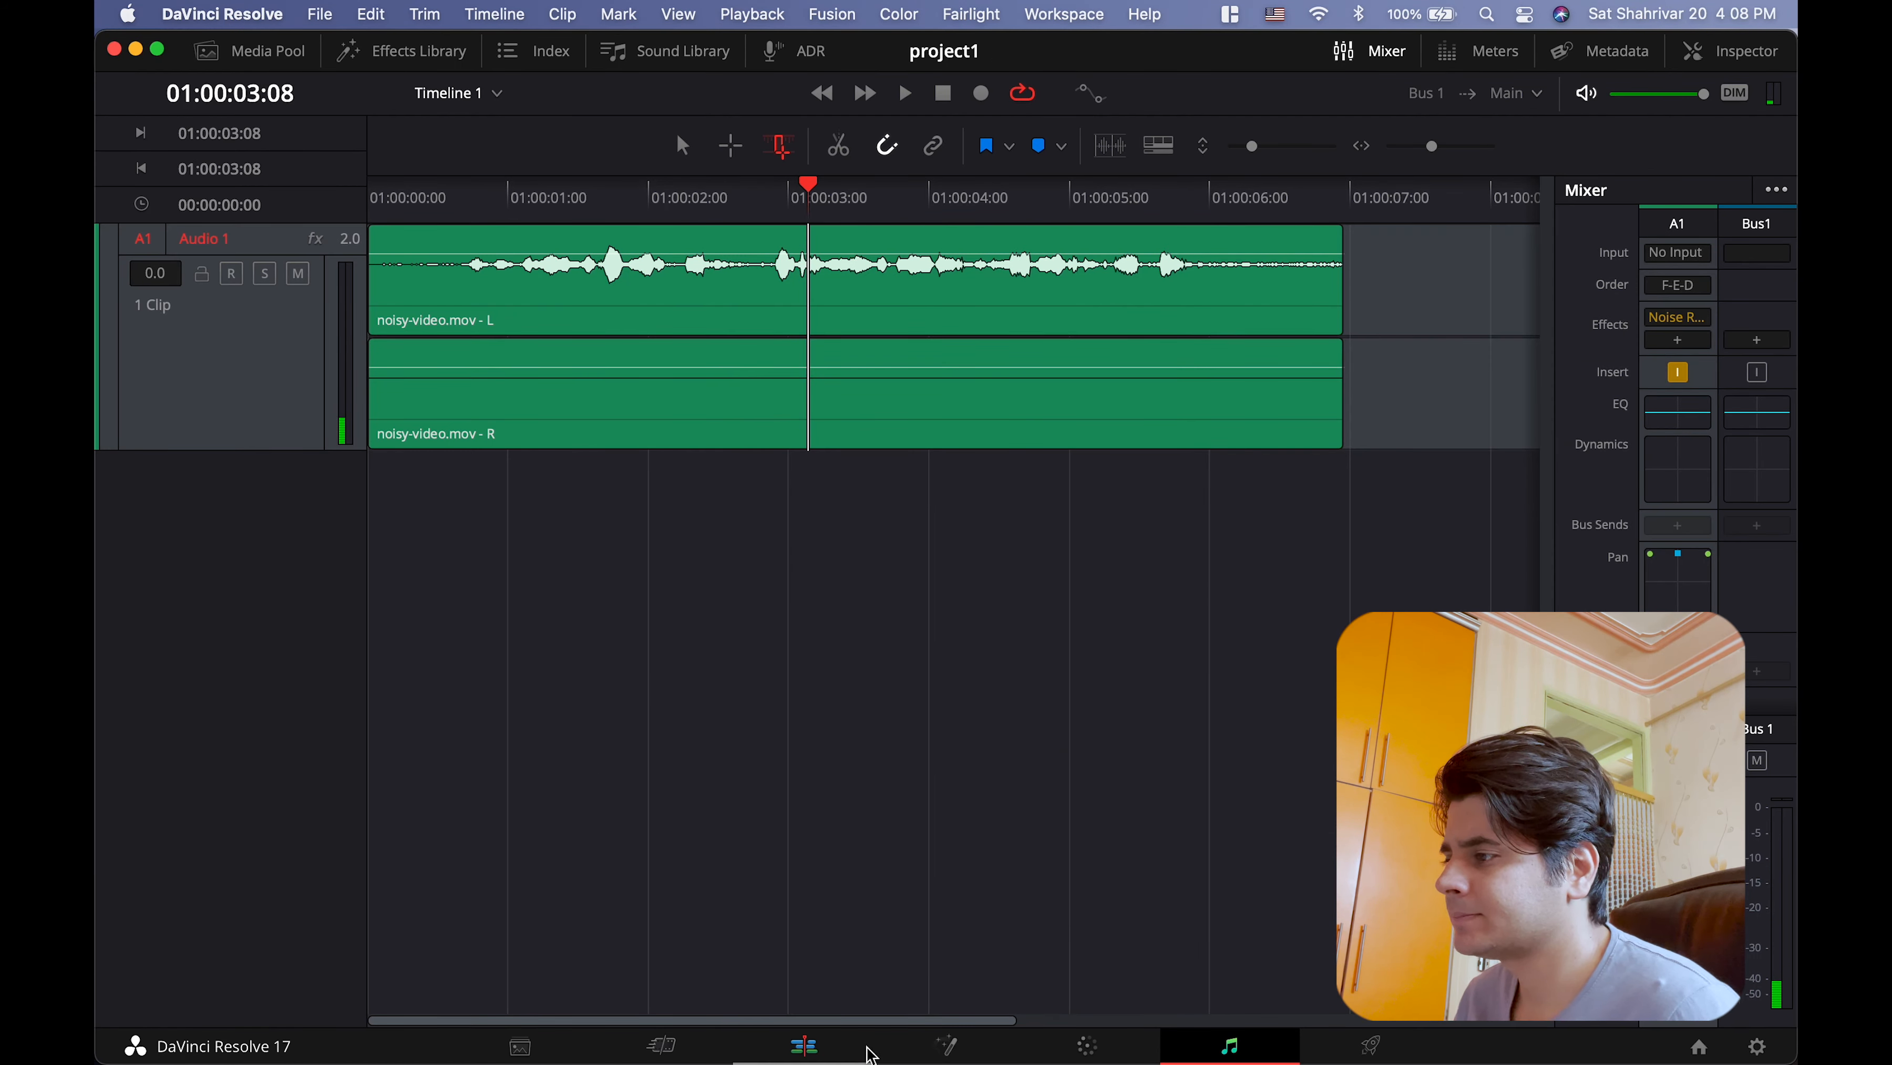
Step: Play the cleaned timeline from its start on the Edit page, and open the Deliver page's render settings
{"action": "left_click", "coordinate": [833, 1042]}
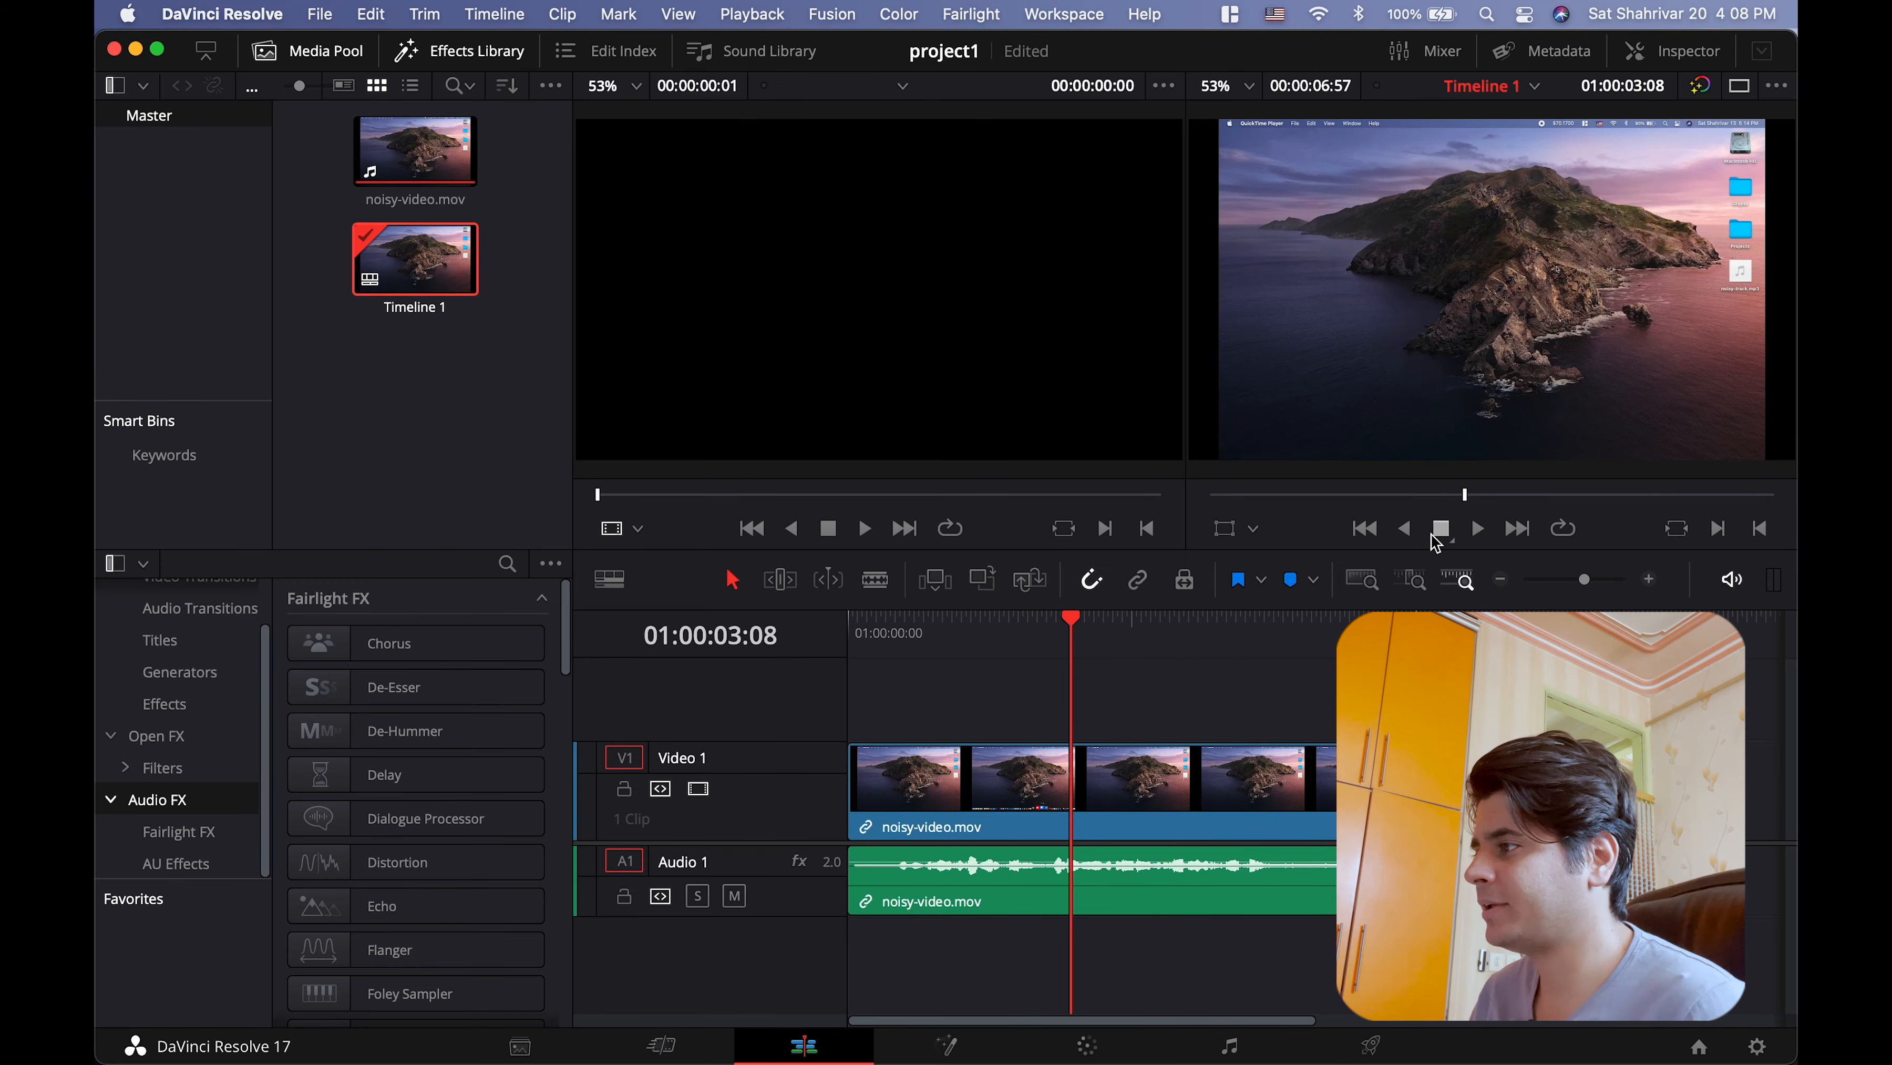
{"action": "left_click", "coordinate": [1364, 530]}
{"action": "left_click", "coordinate": [1472, 531]}
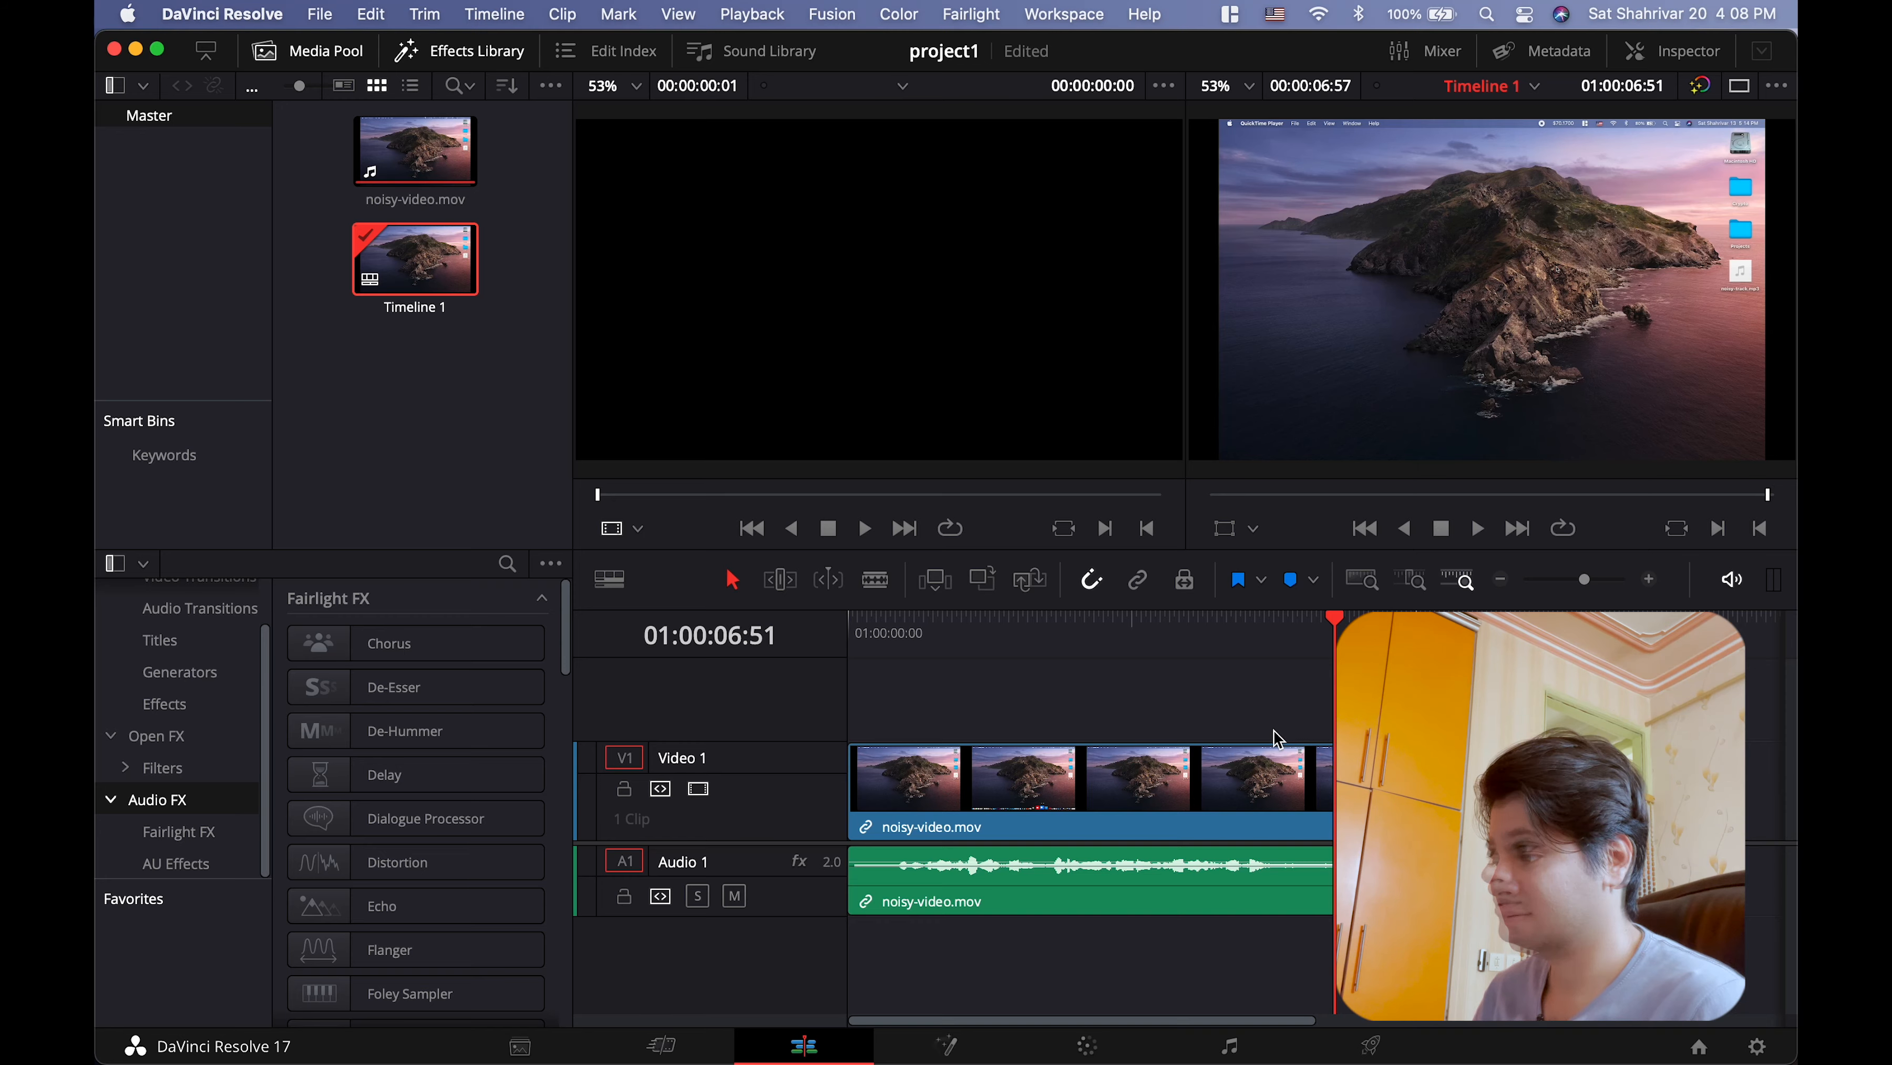
{"action": "left_click", "coordinate": [1387, 1050]}
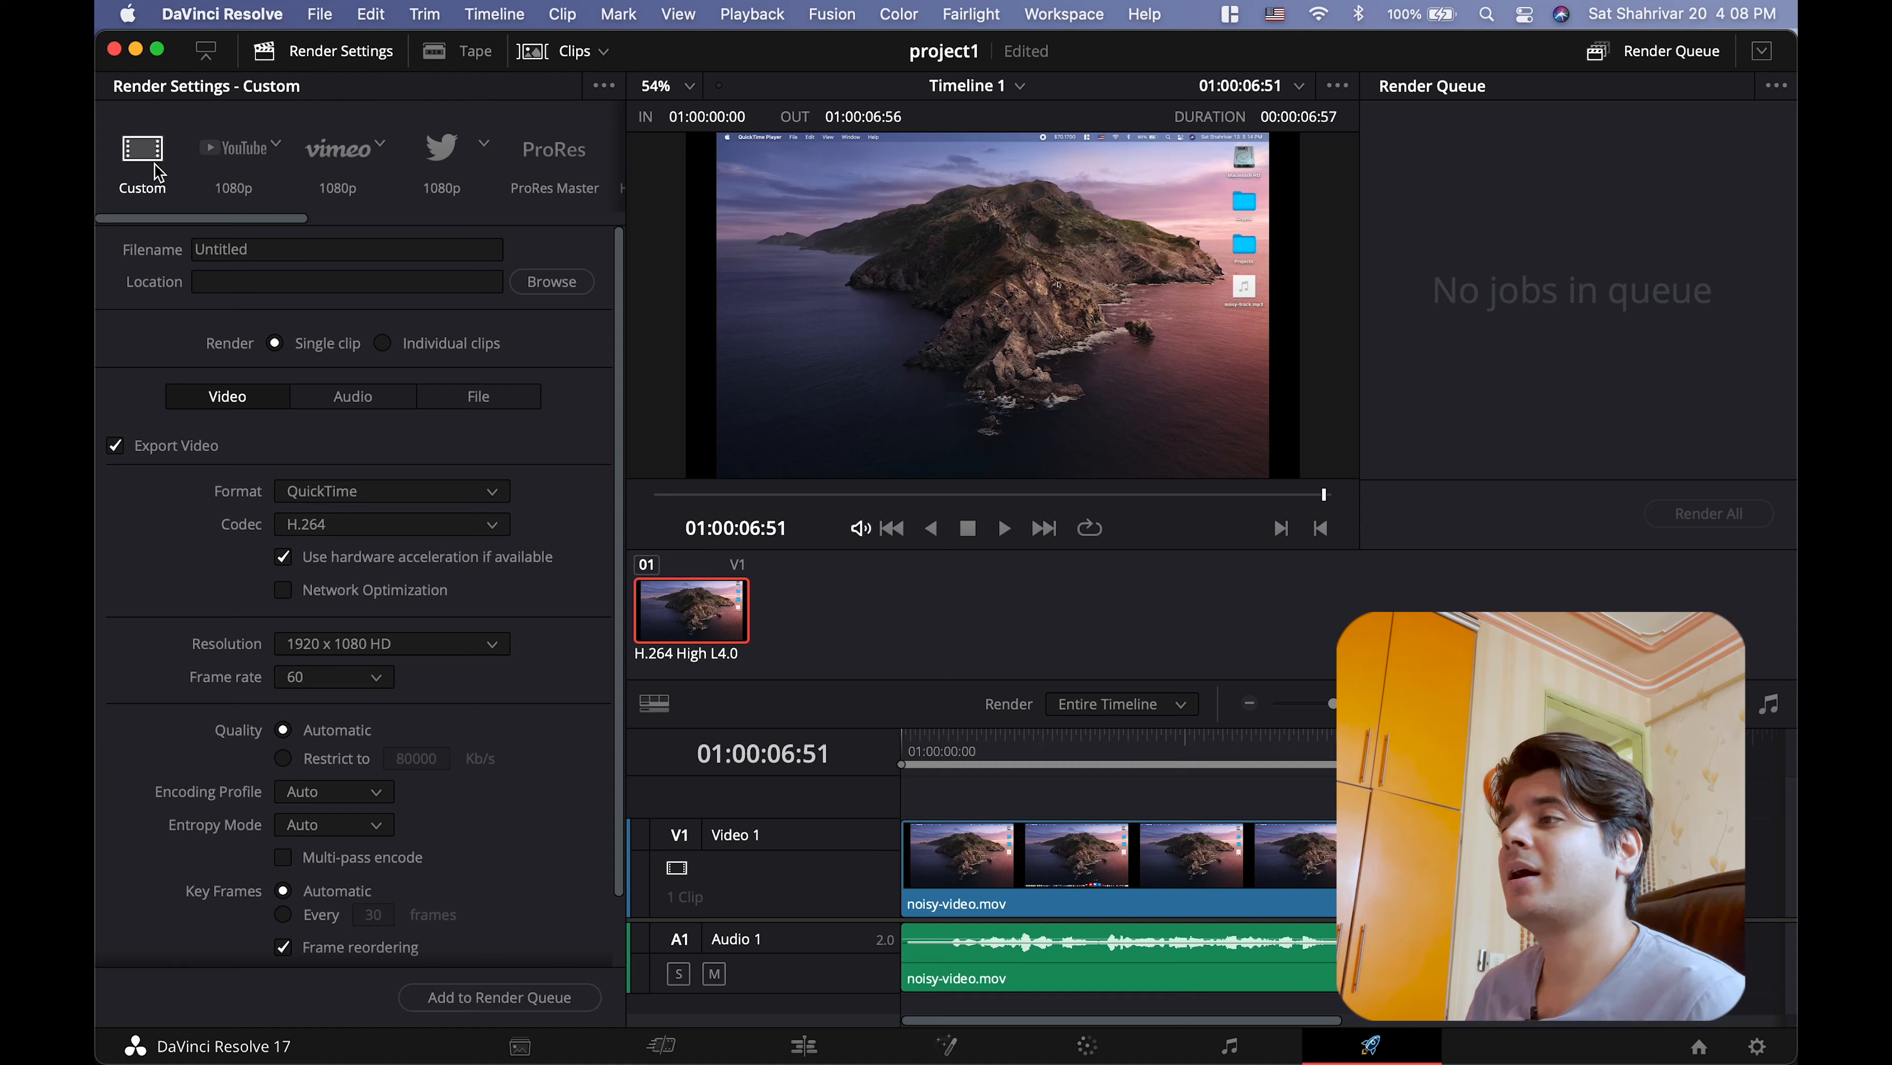
Step: Choose the Custom render preset after trying the YouTube 1080p one, and name the output file denoised
{"action": "left_click", "coordinate": [239, 161]}
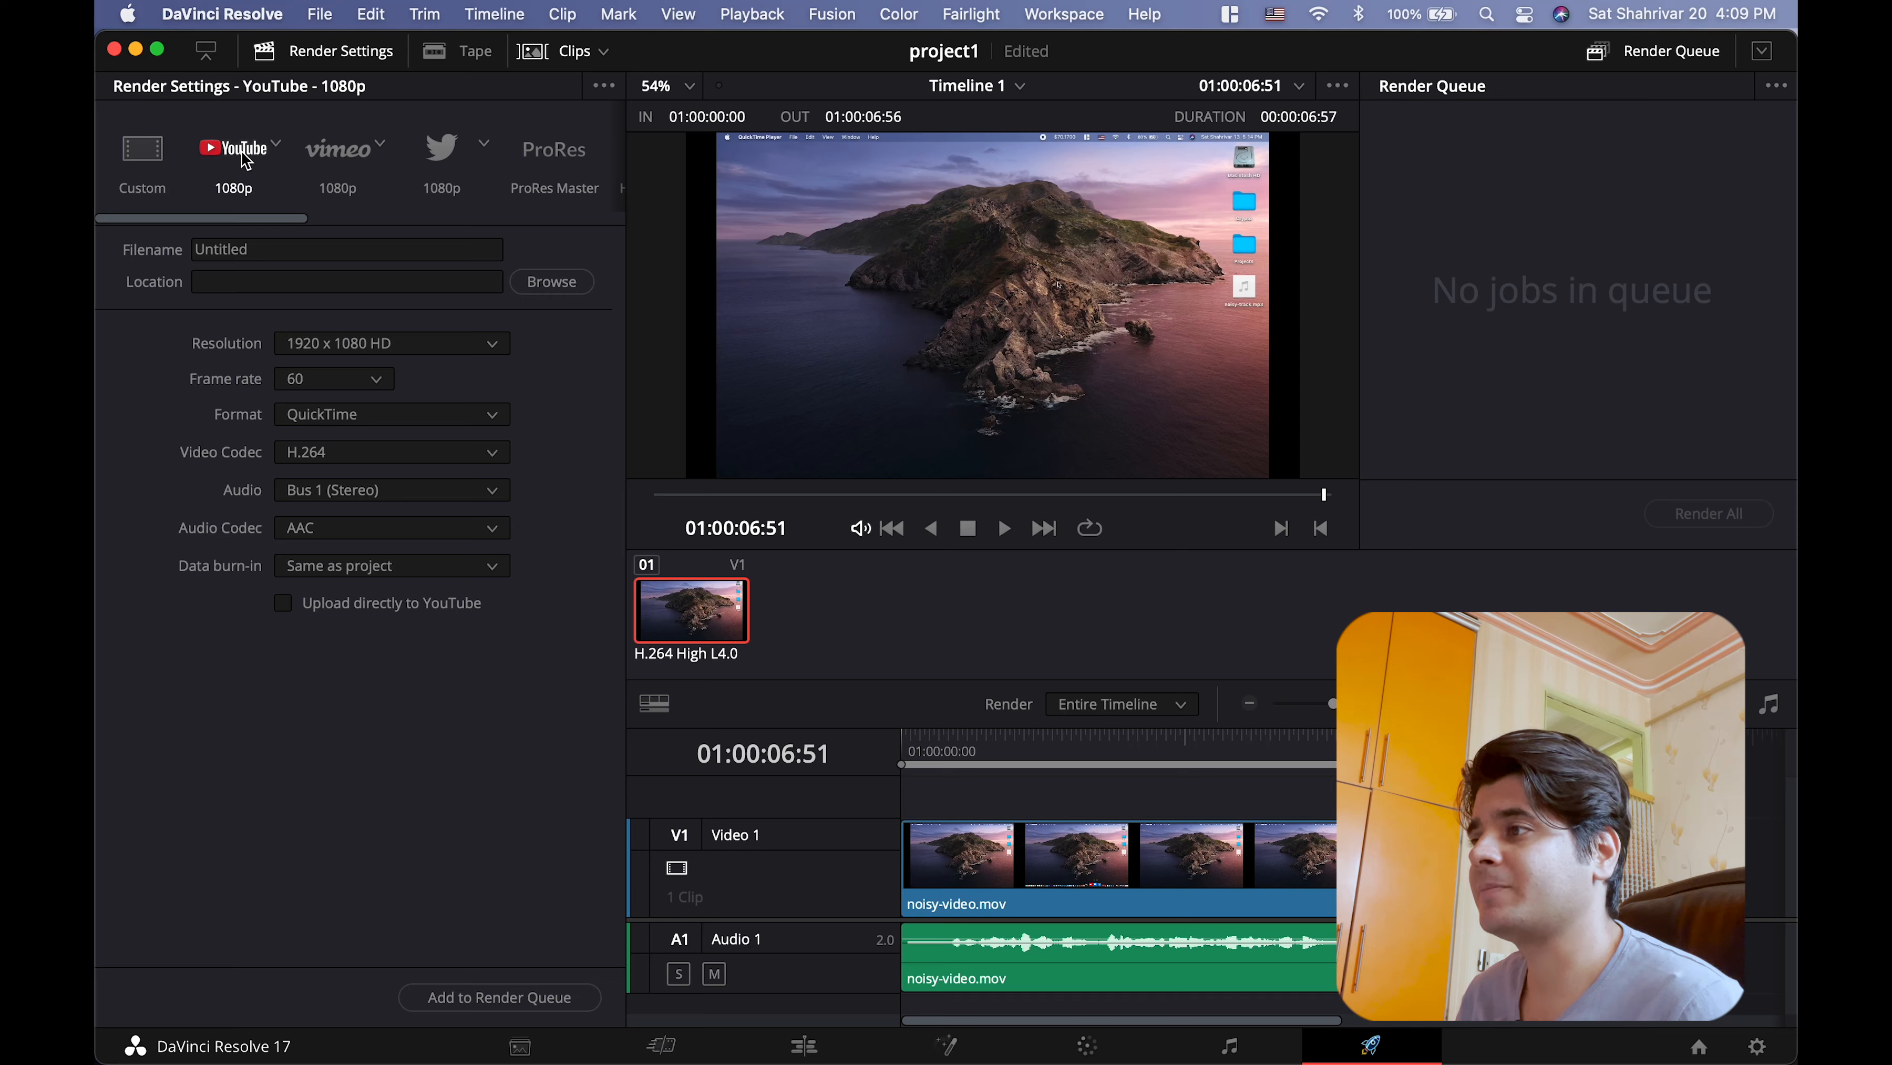
{"action": "left_click", "coordinate": [165, 149]}
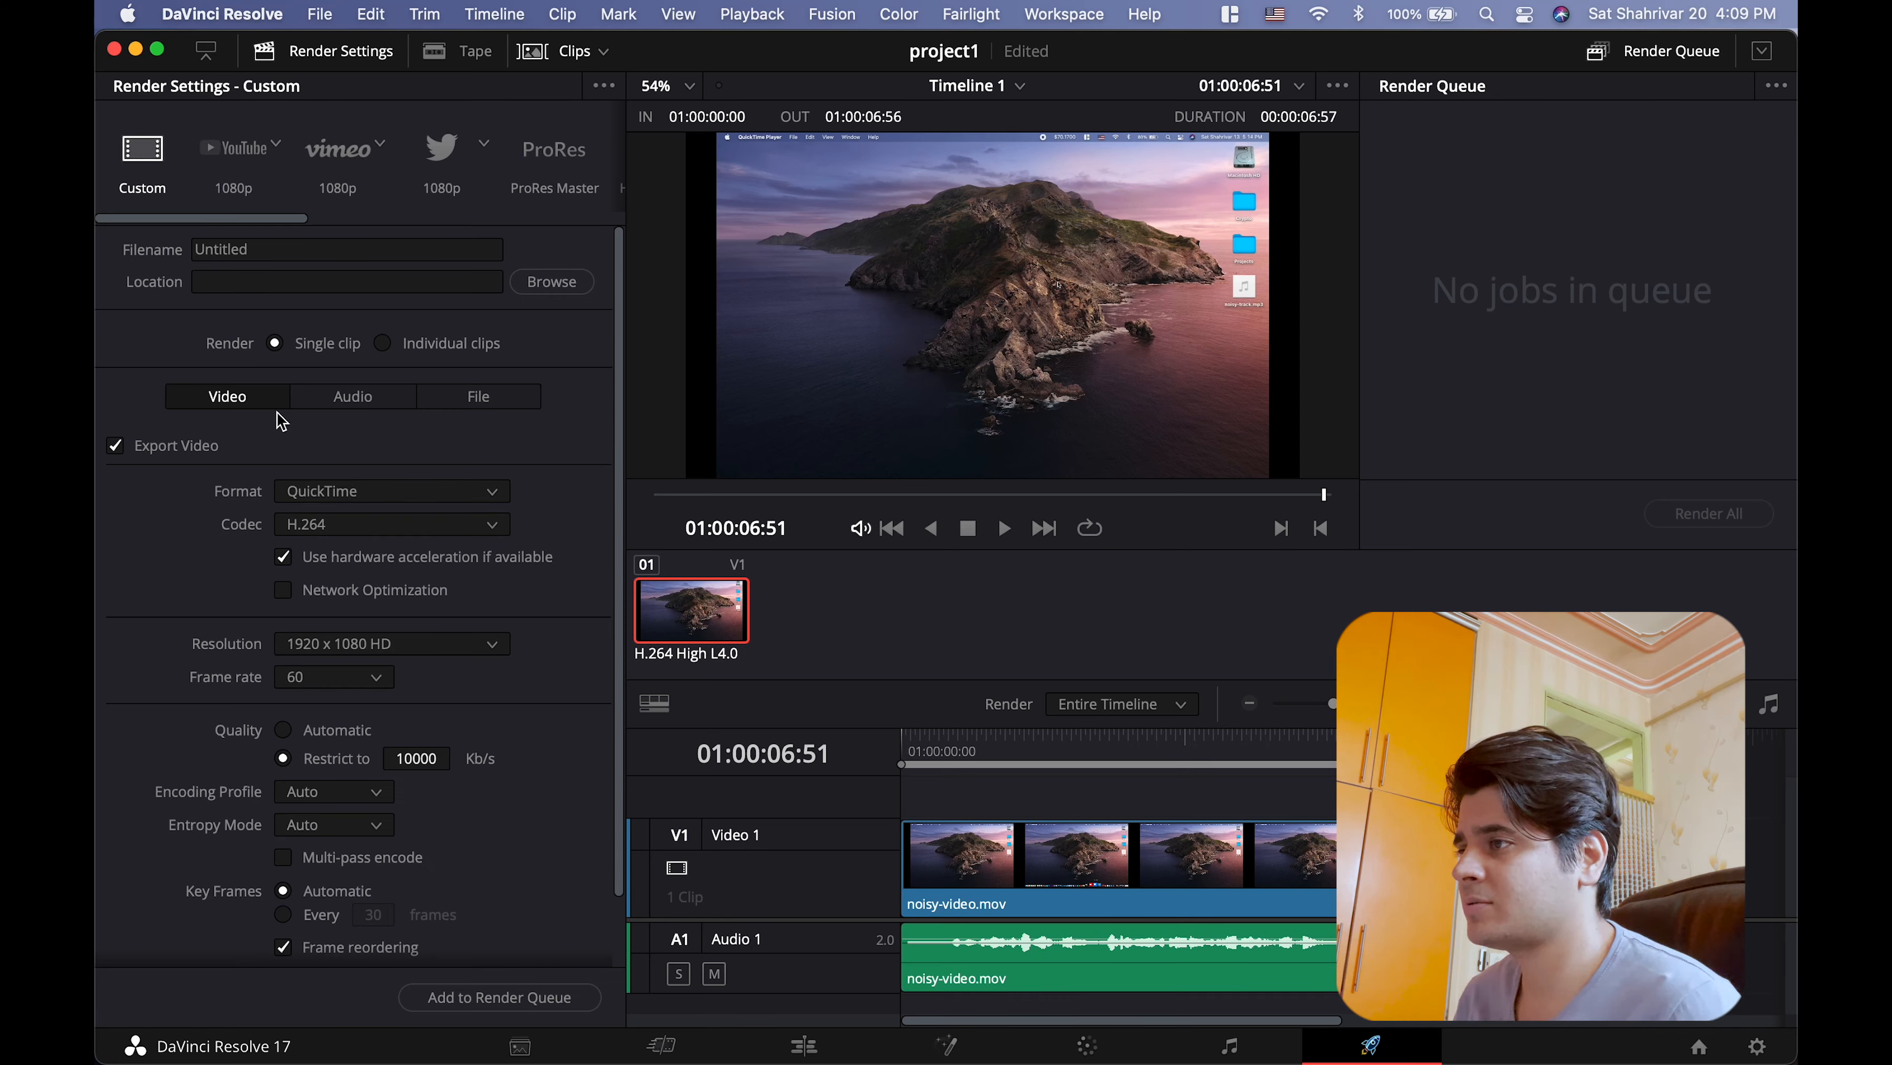
{"action": "double_click", "coordinate": [238, 251]}
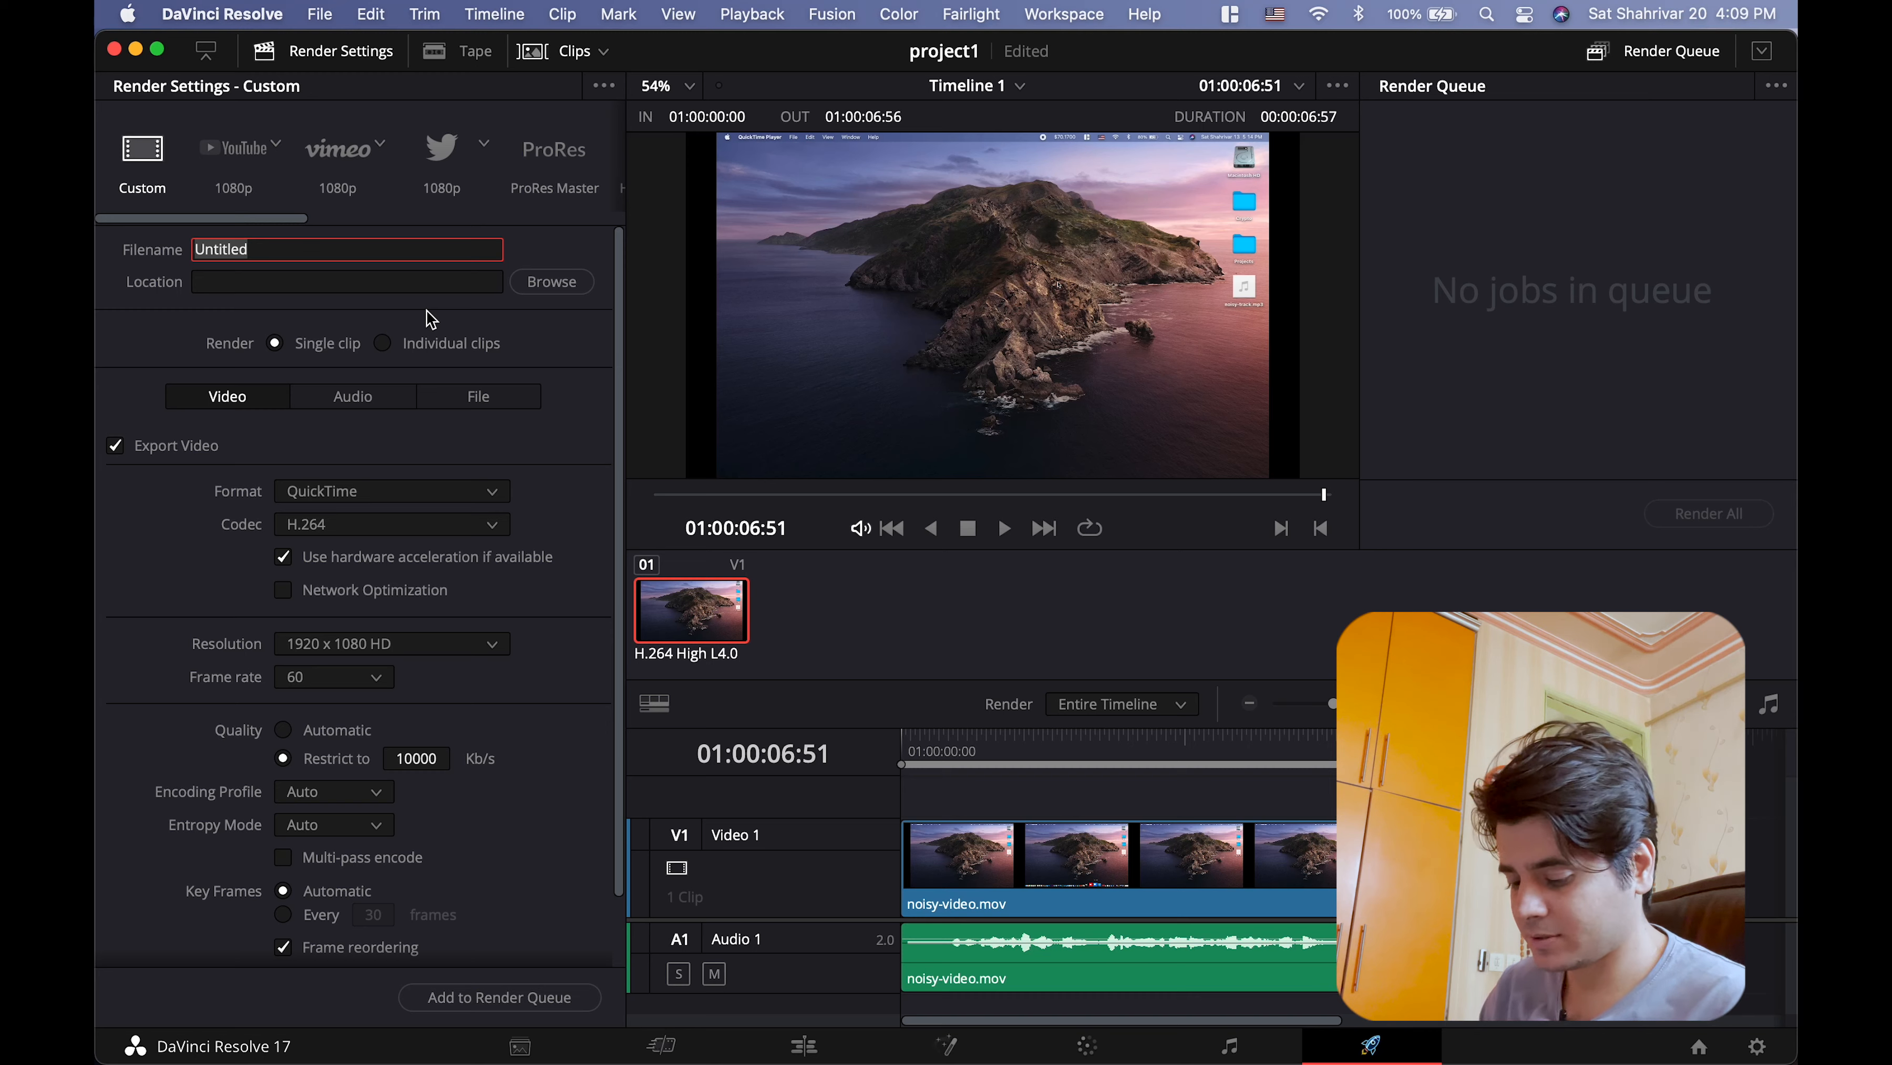
{"action": "key", "text": "BackSpace"}
{"action": "type", "text": "denoised"}
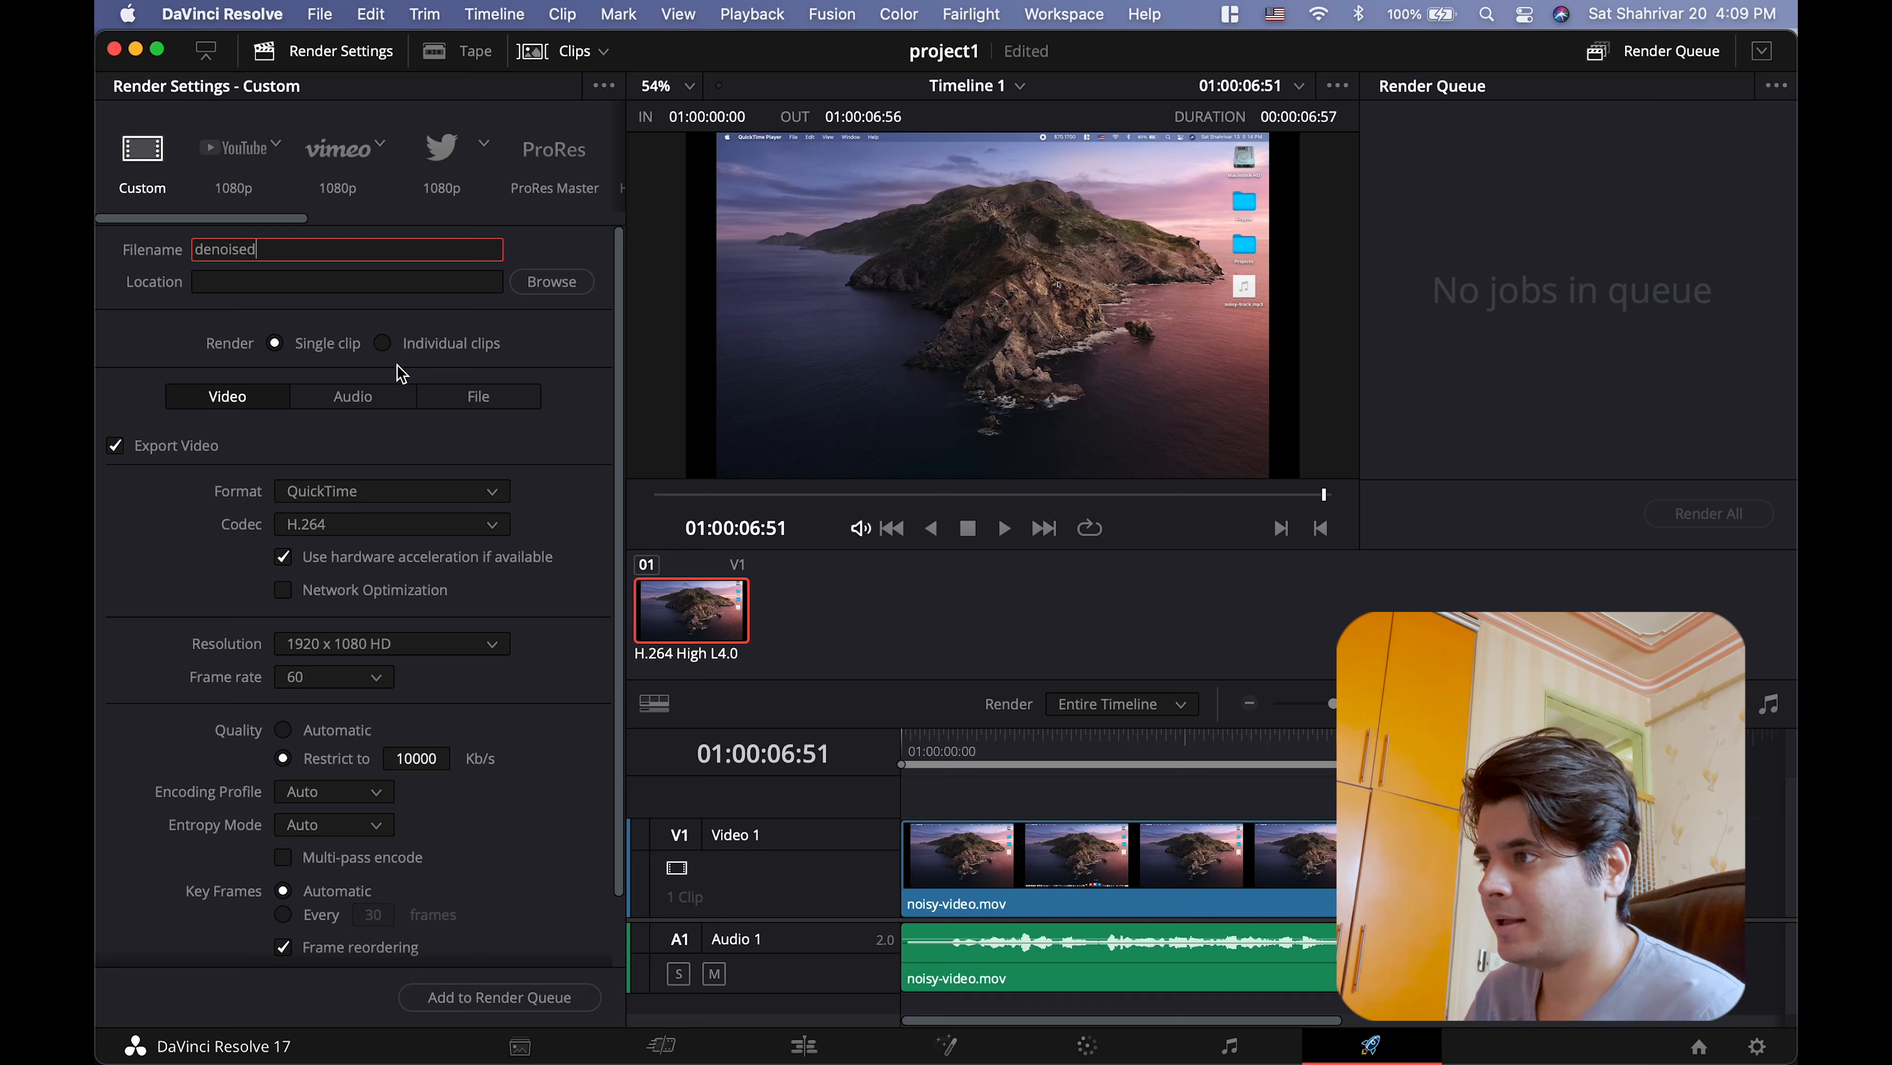
Step: Set the Desktop as the save location for denoised.mov
{"action": "left_click", "coordinate": [553, 281]}
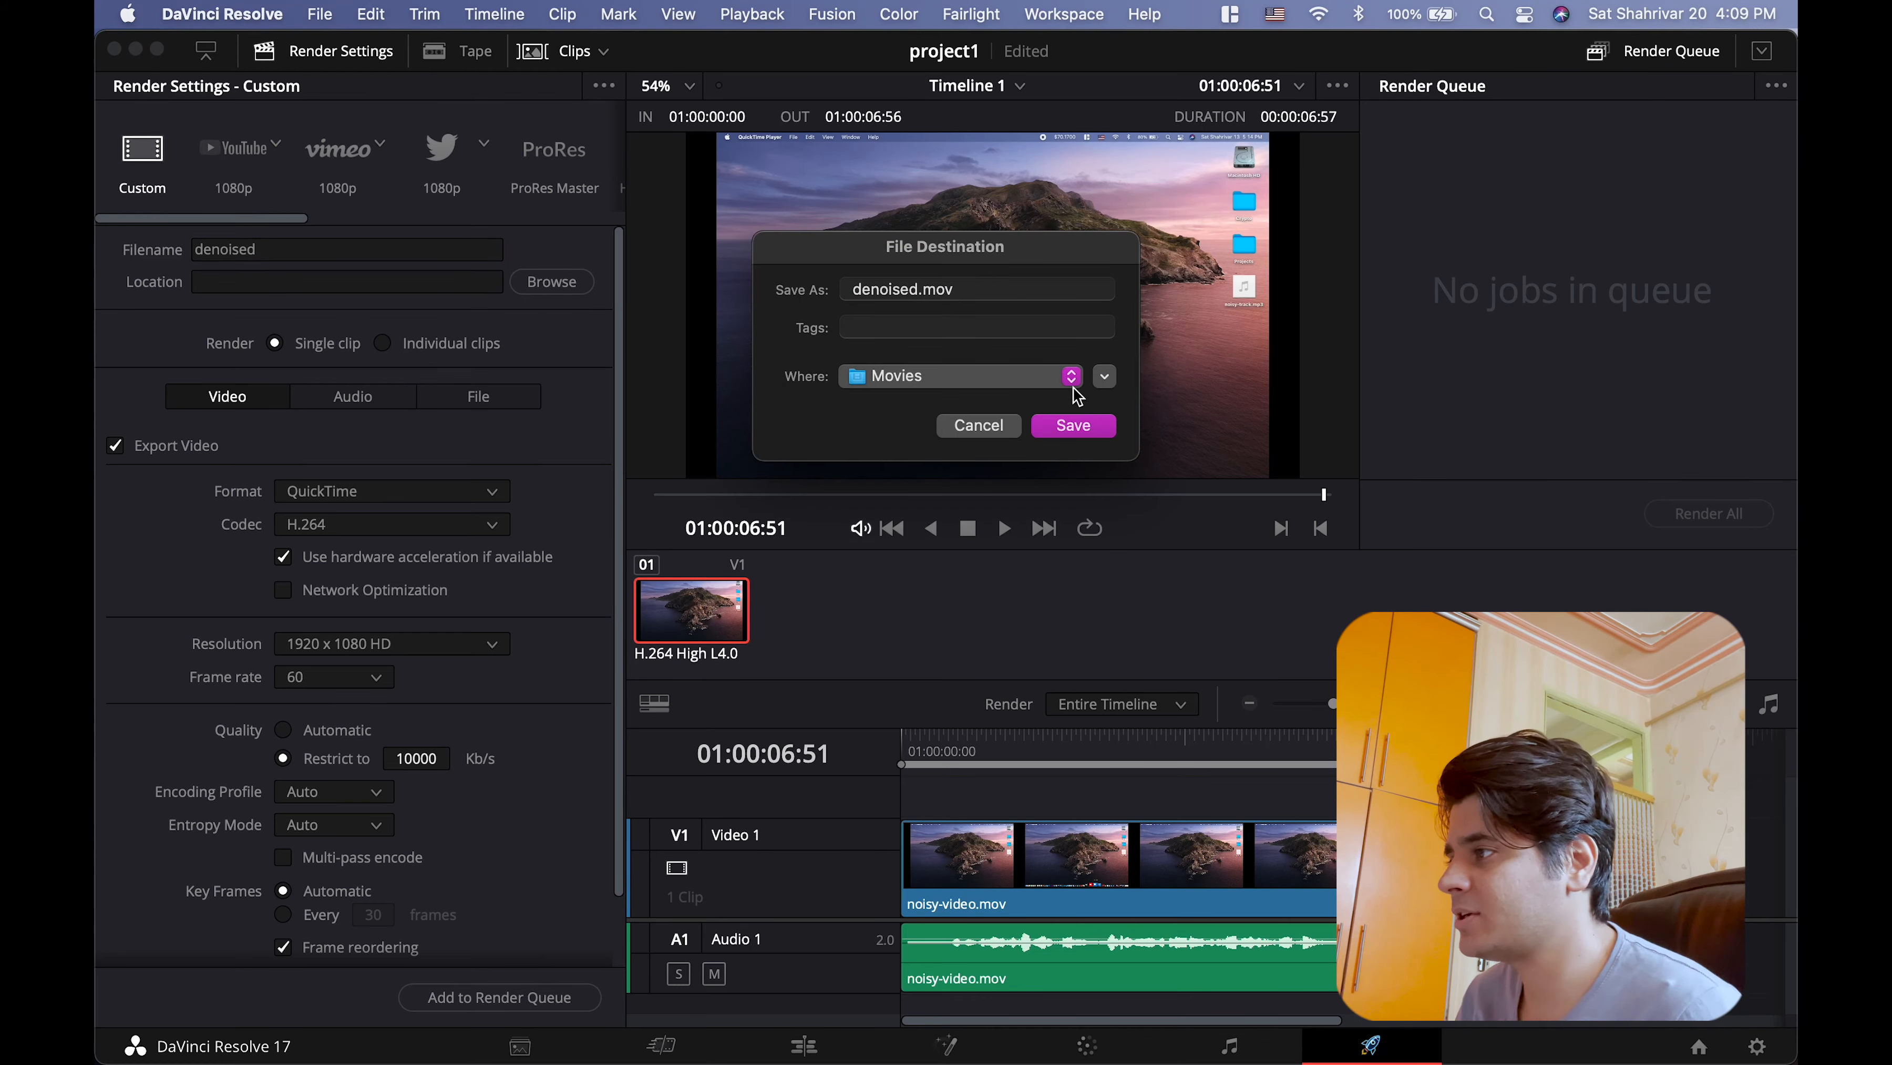
{"action": "left_click", "coordinate": [1072, 378]}
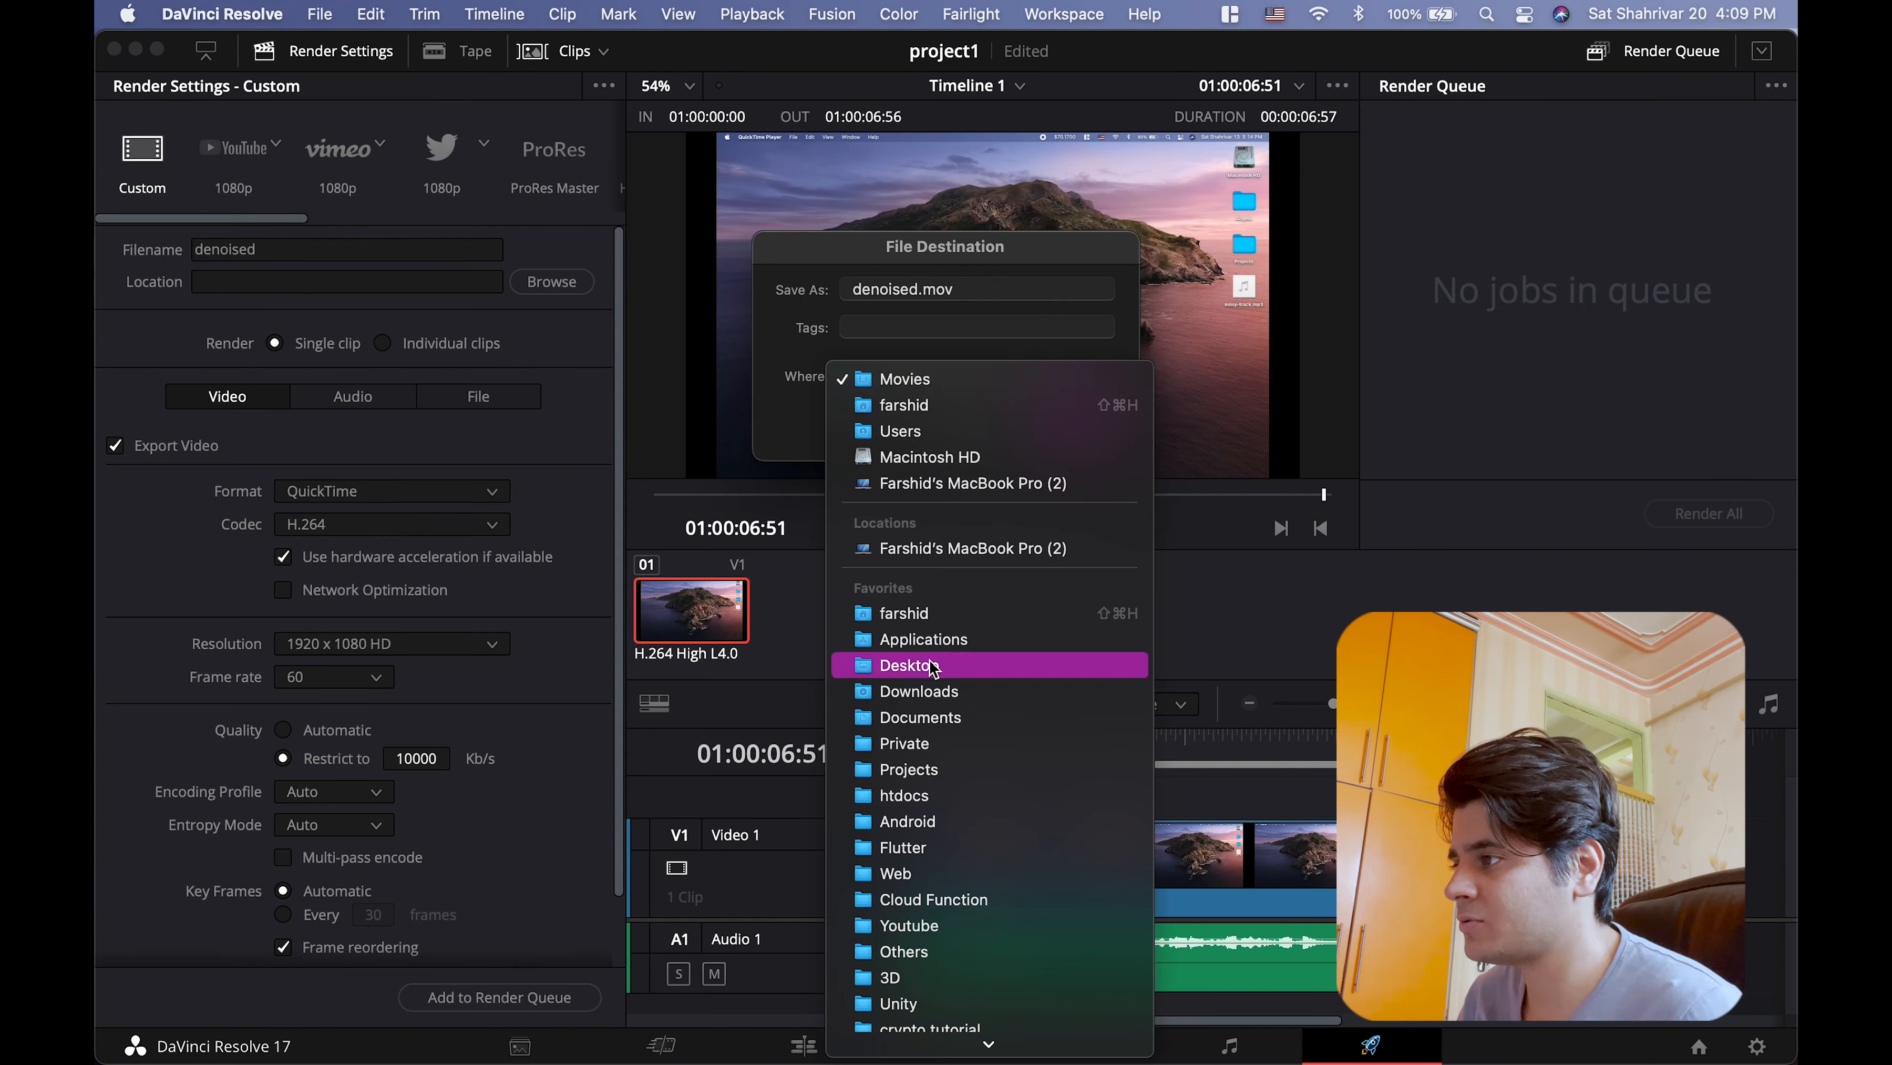
{"action": "left_click", "coordinate": [969, 664]}
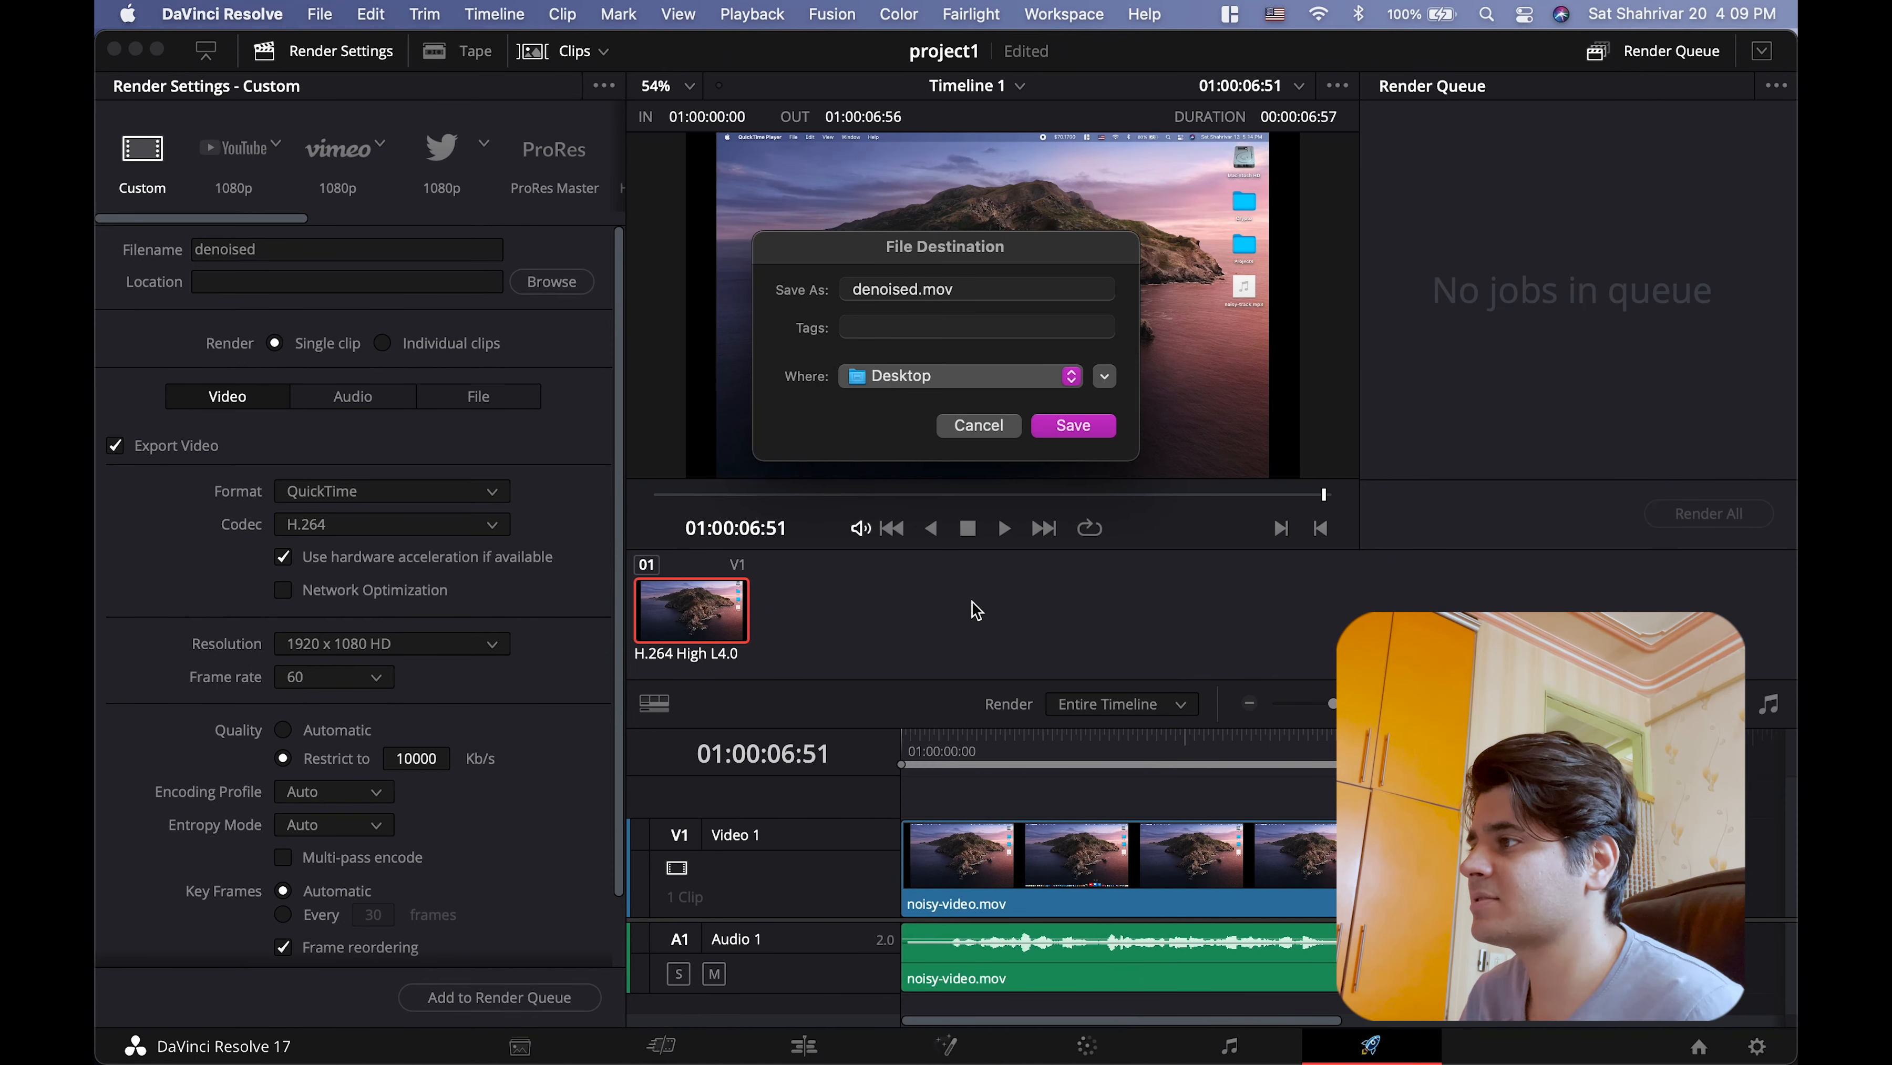
{"action": "left_click", "coordinate": [1077, 422]}
Step: Add the timeline to the render queue and render it, and preview the exported denoised.mov from the desktop
{"action": "scroll", "coordinate": [507, 570], "scroll_direction": "down", "scroll_amount": 2}
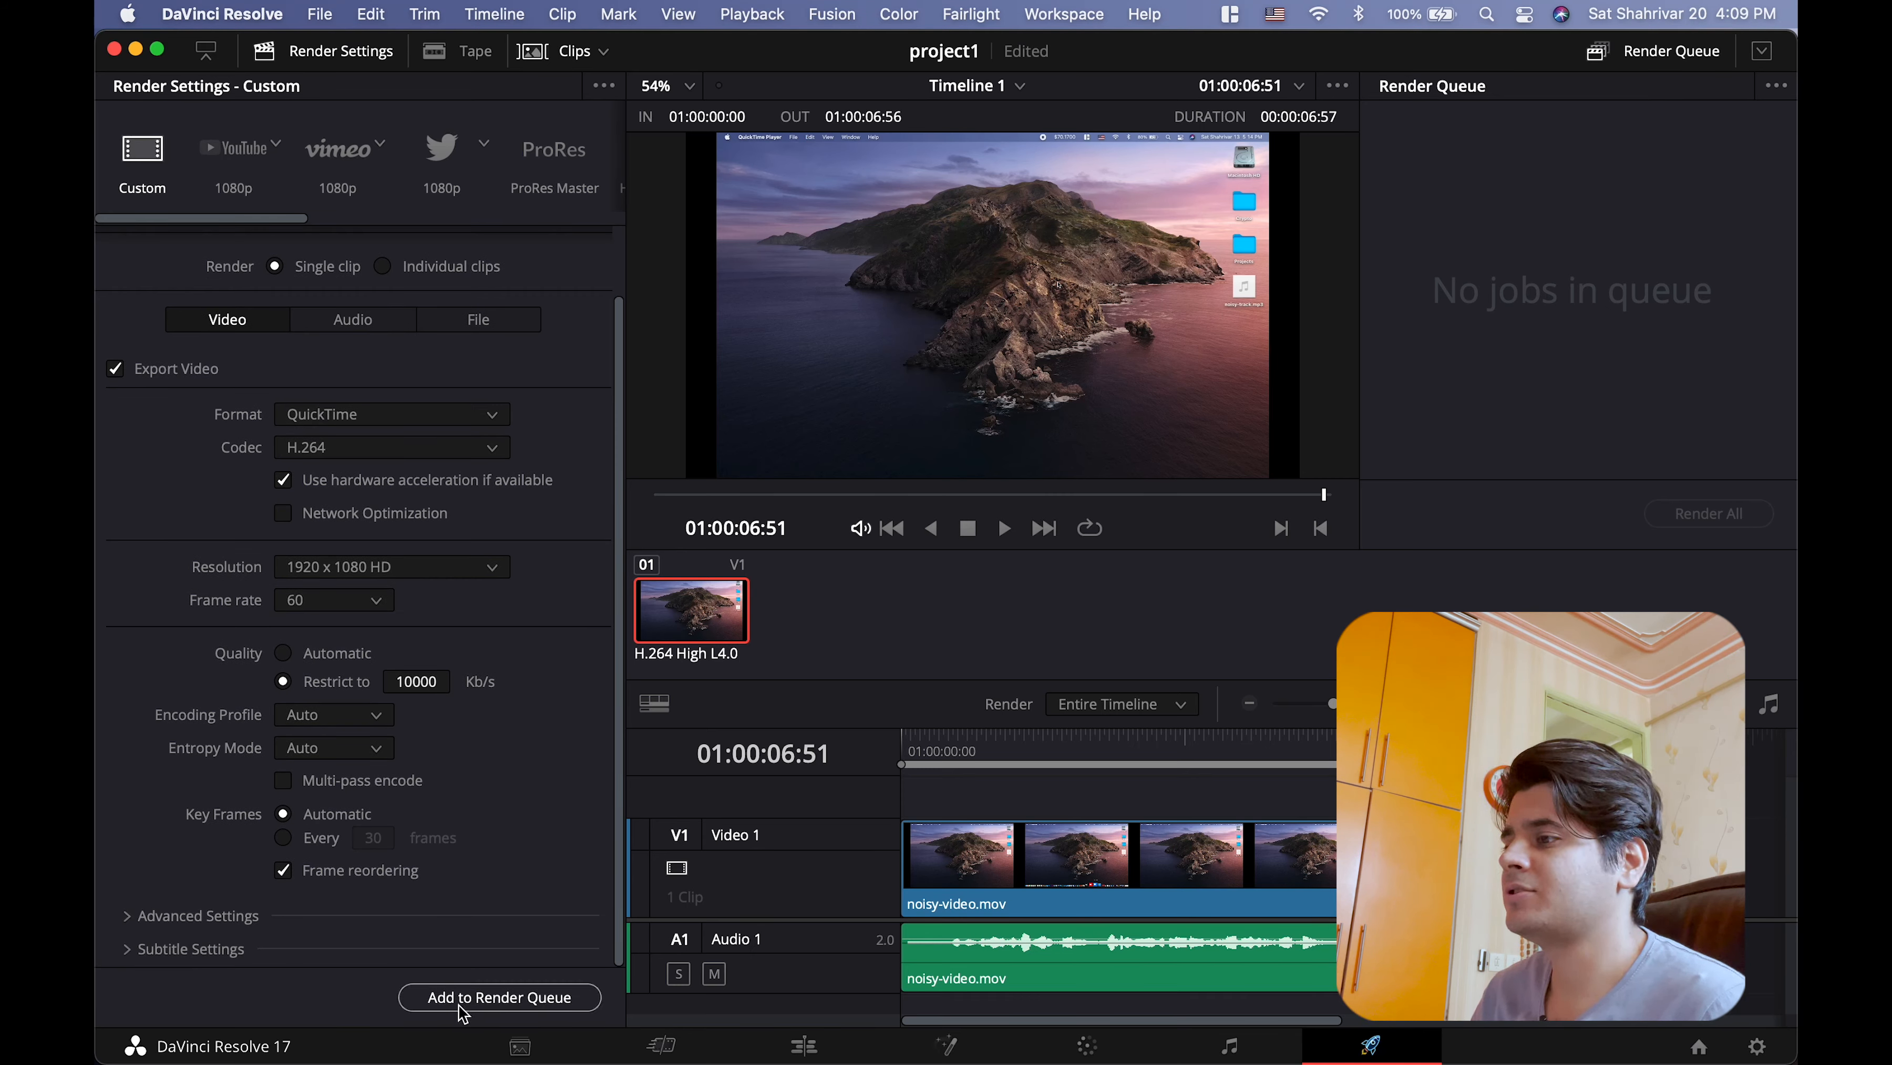
{"action": "left_click", "coordinate": [487, 997]}
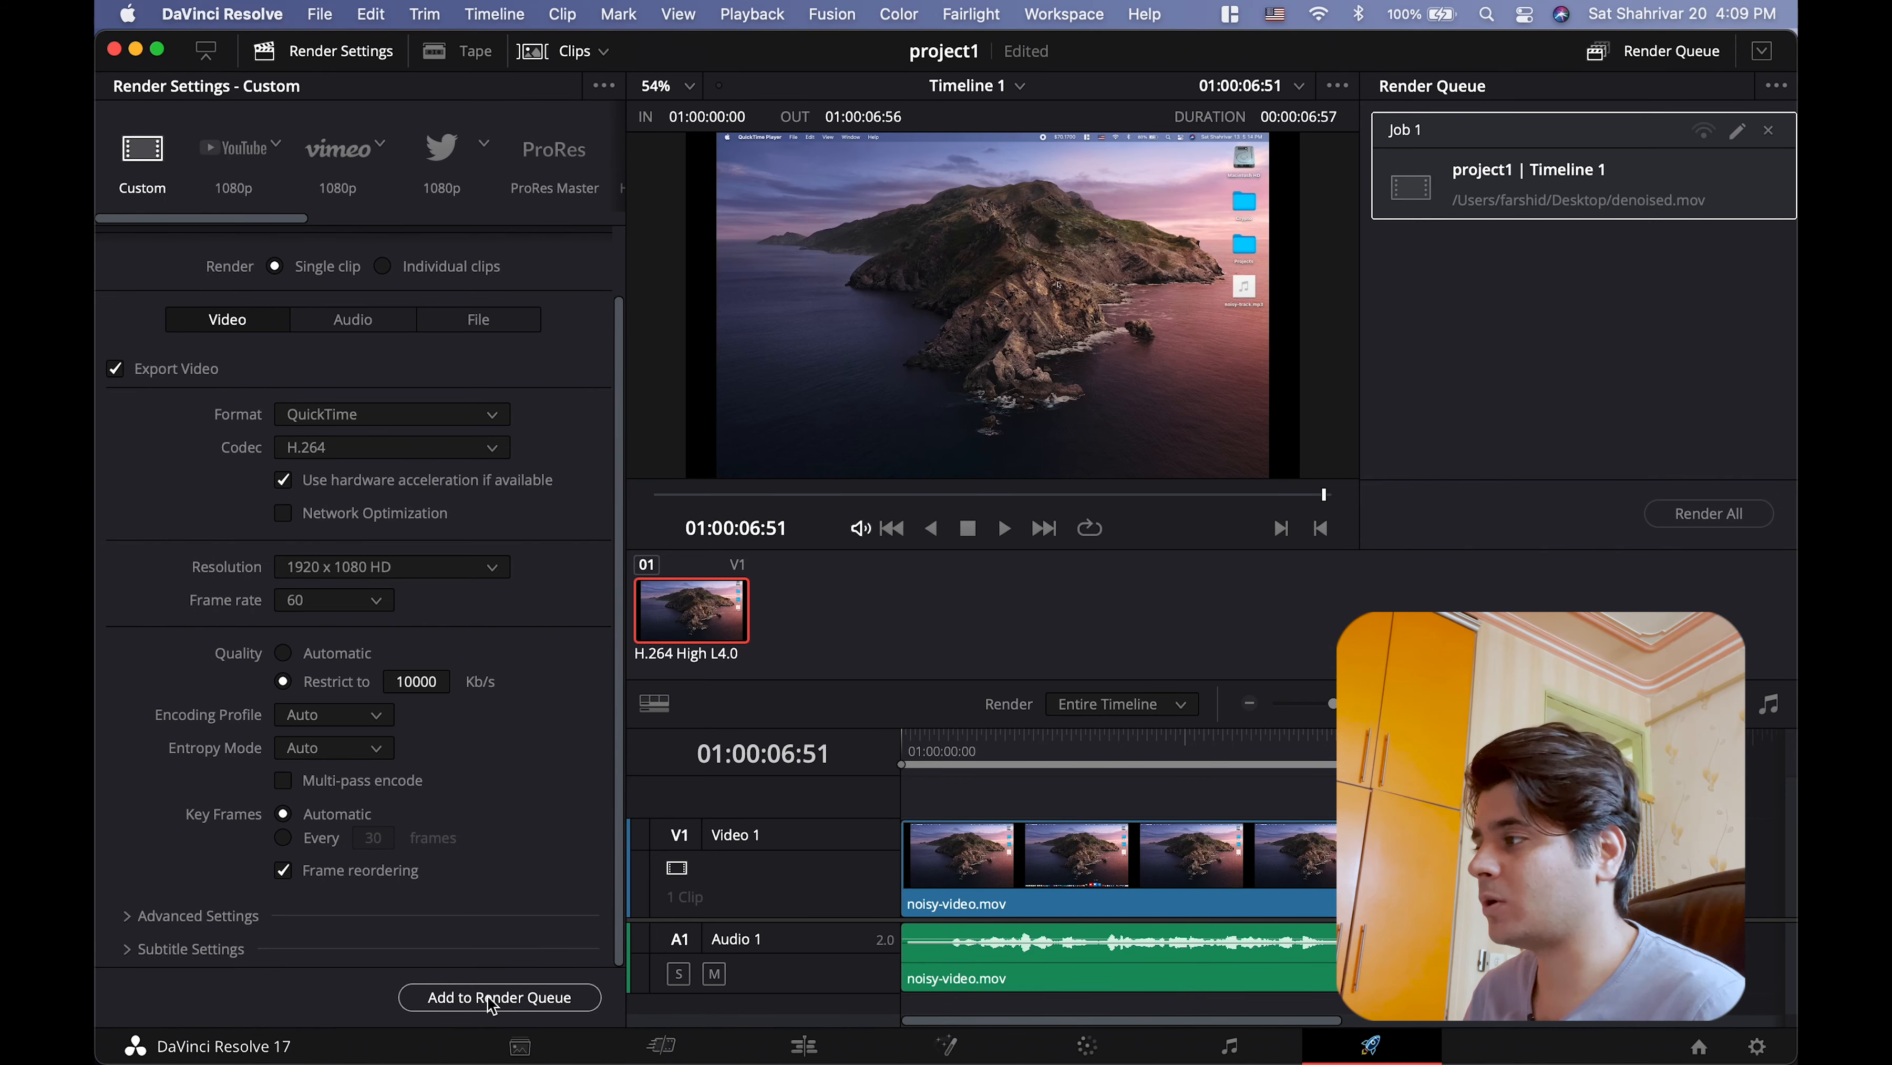
{"action": "left_click", "coordinate": [1741, 516]}
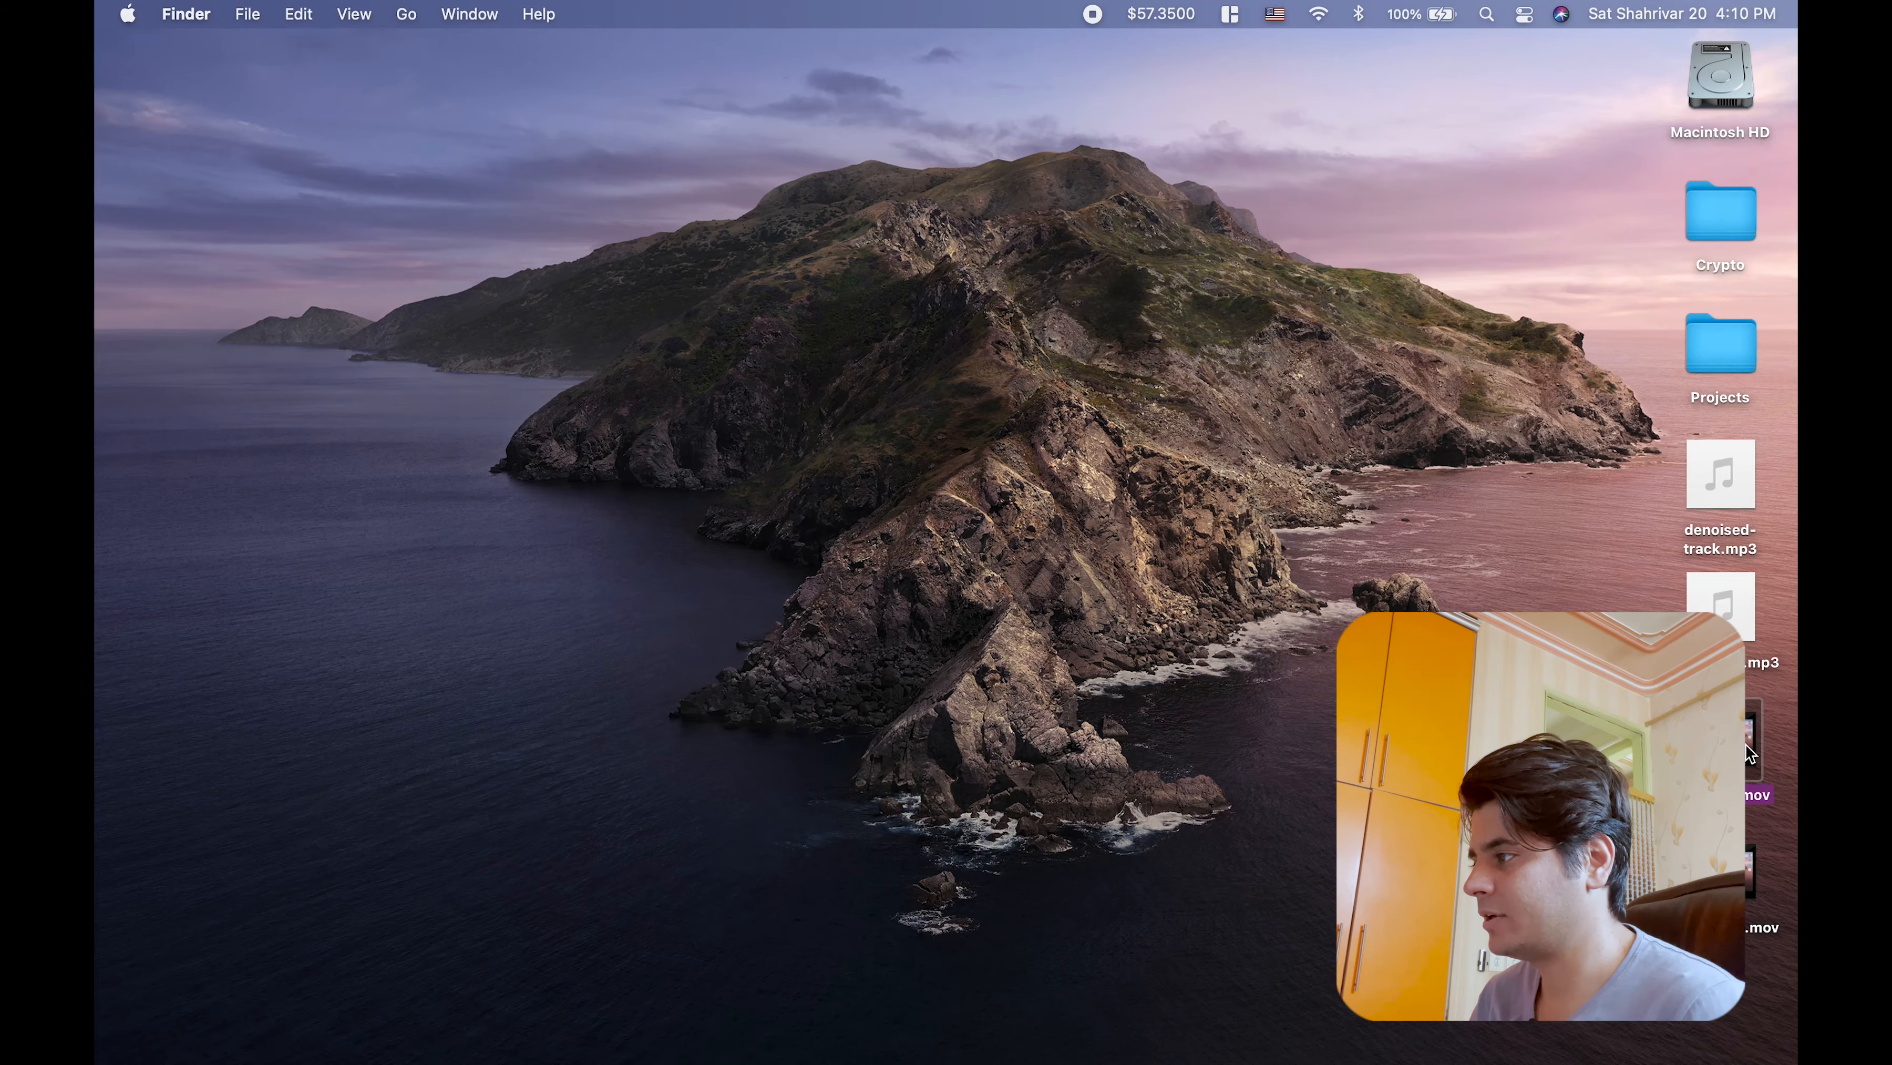
{"action": "key", "text": "space"}
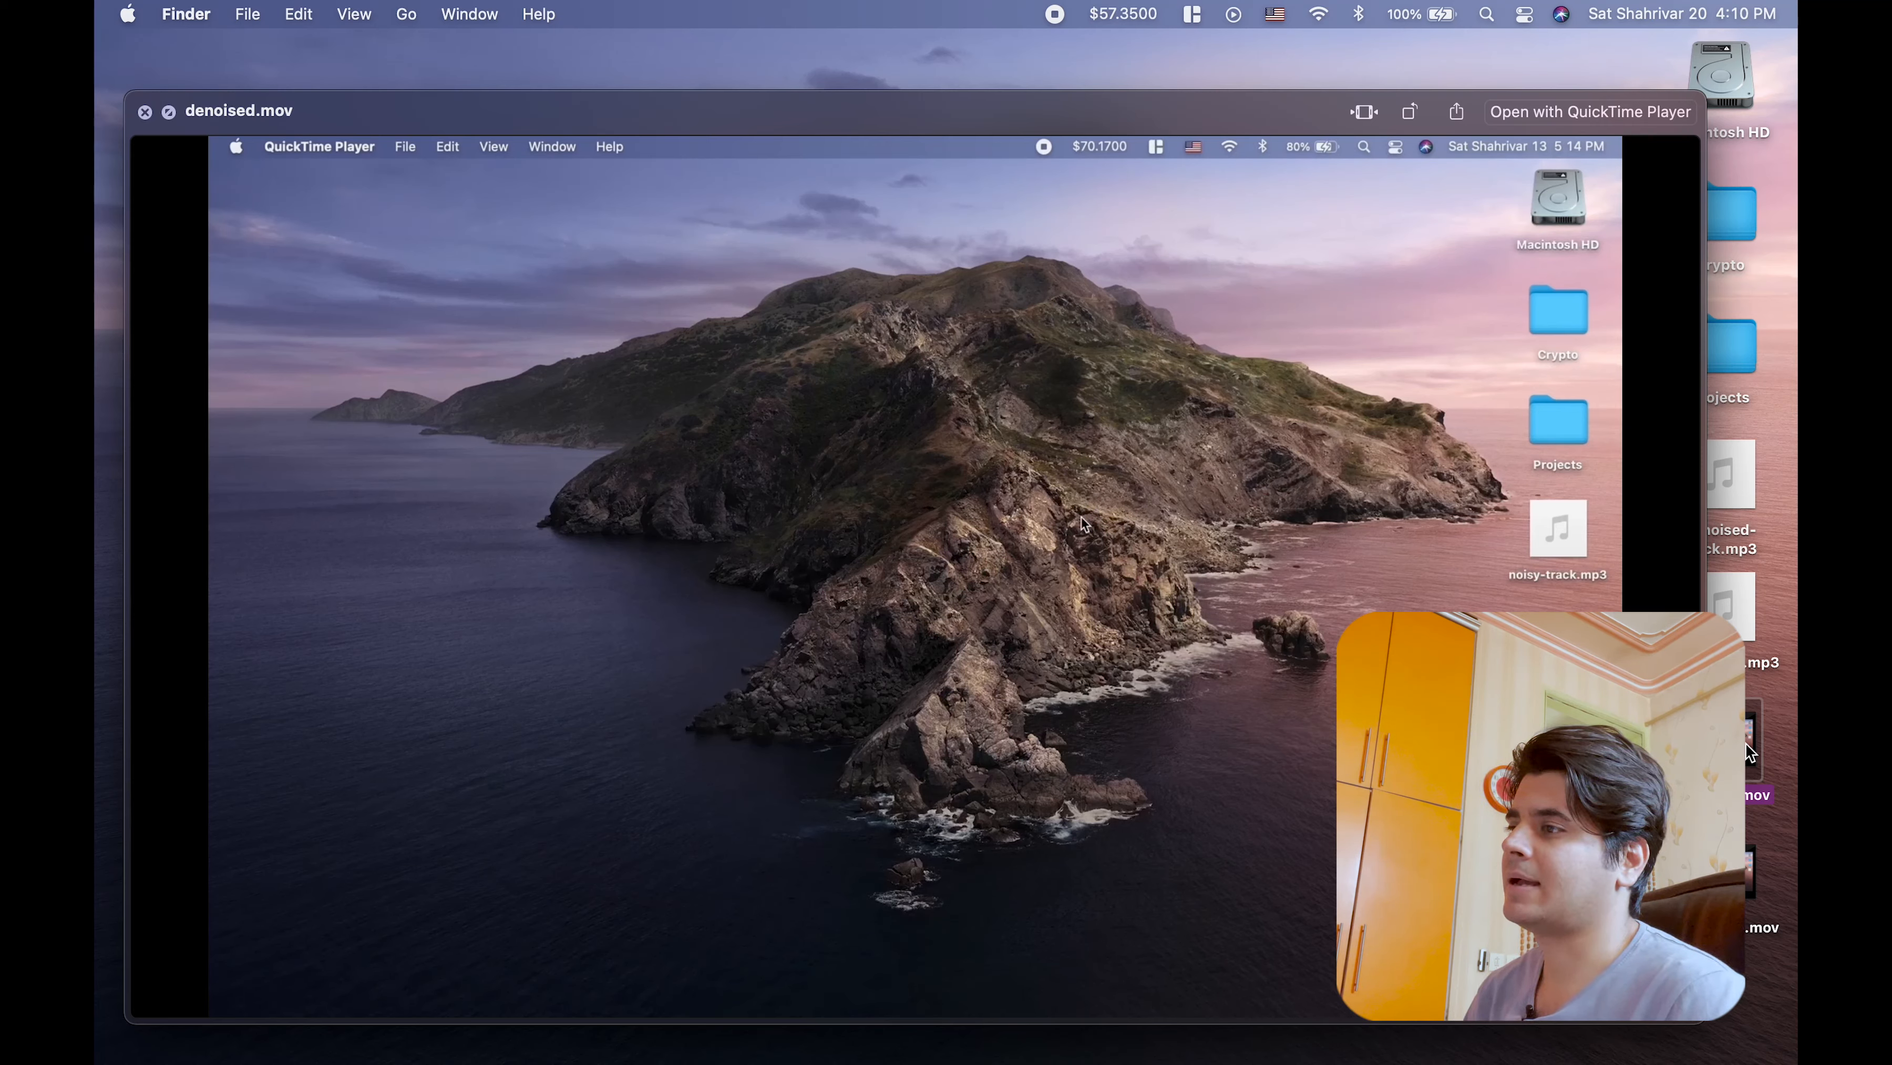
{"action": "key", "text": "space"}
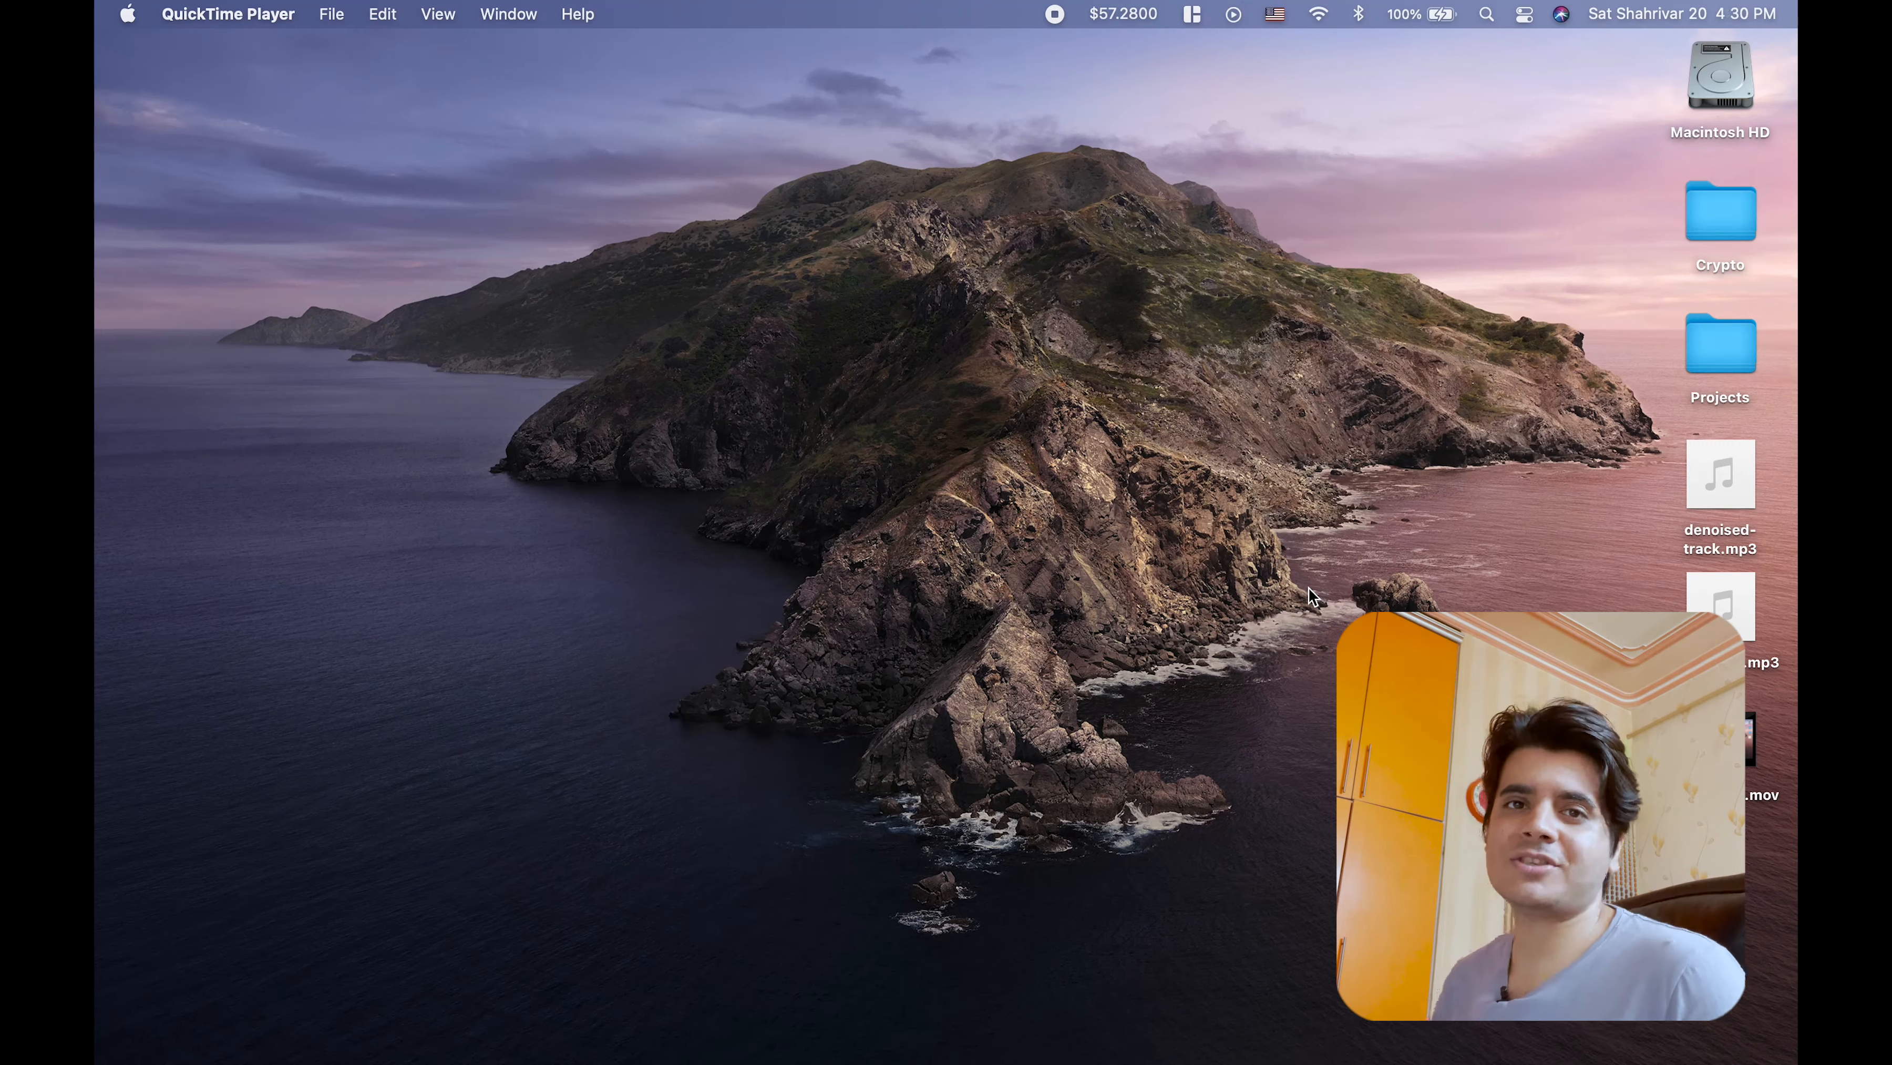
Step: View the Adobe Premiere Pro product page in Chrome and return to the desktop
{"action": "left_click", "coordinate": [542, 718]}
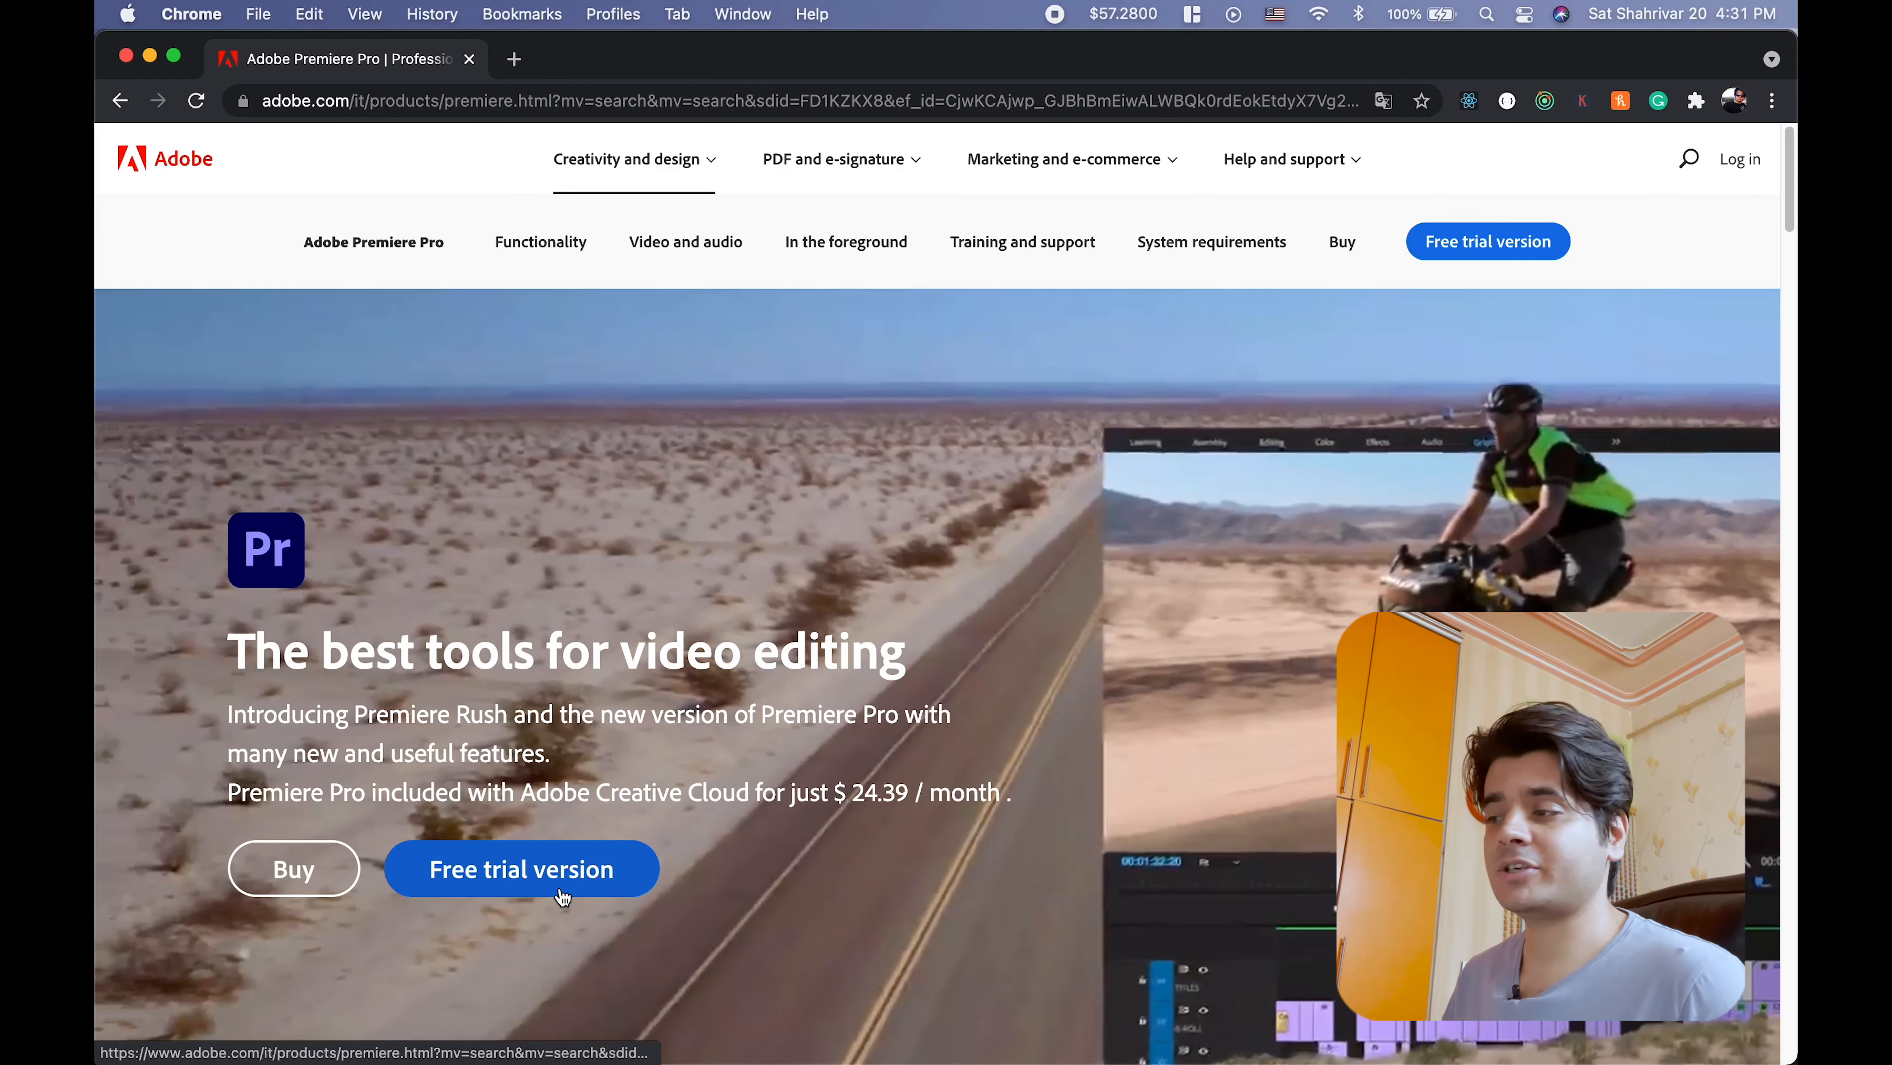
{"action": "key", "text": "ctrl+Right"}
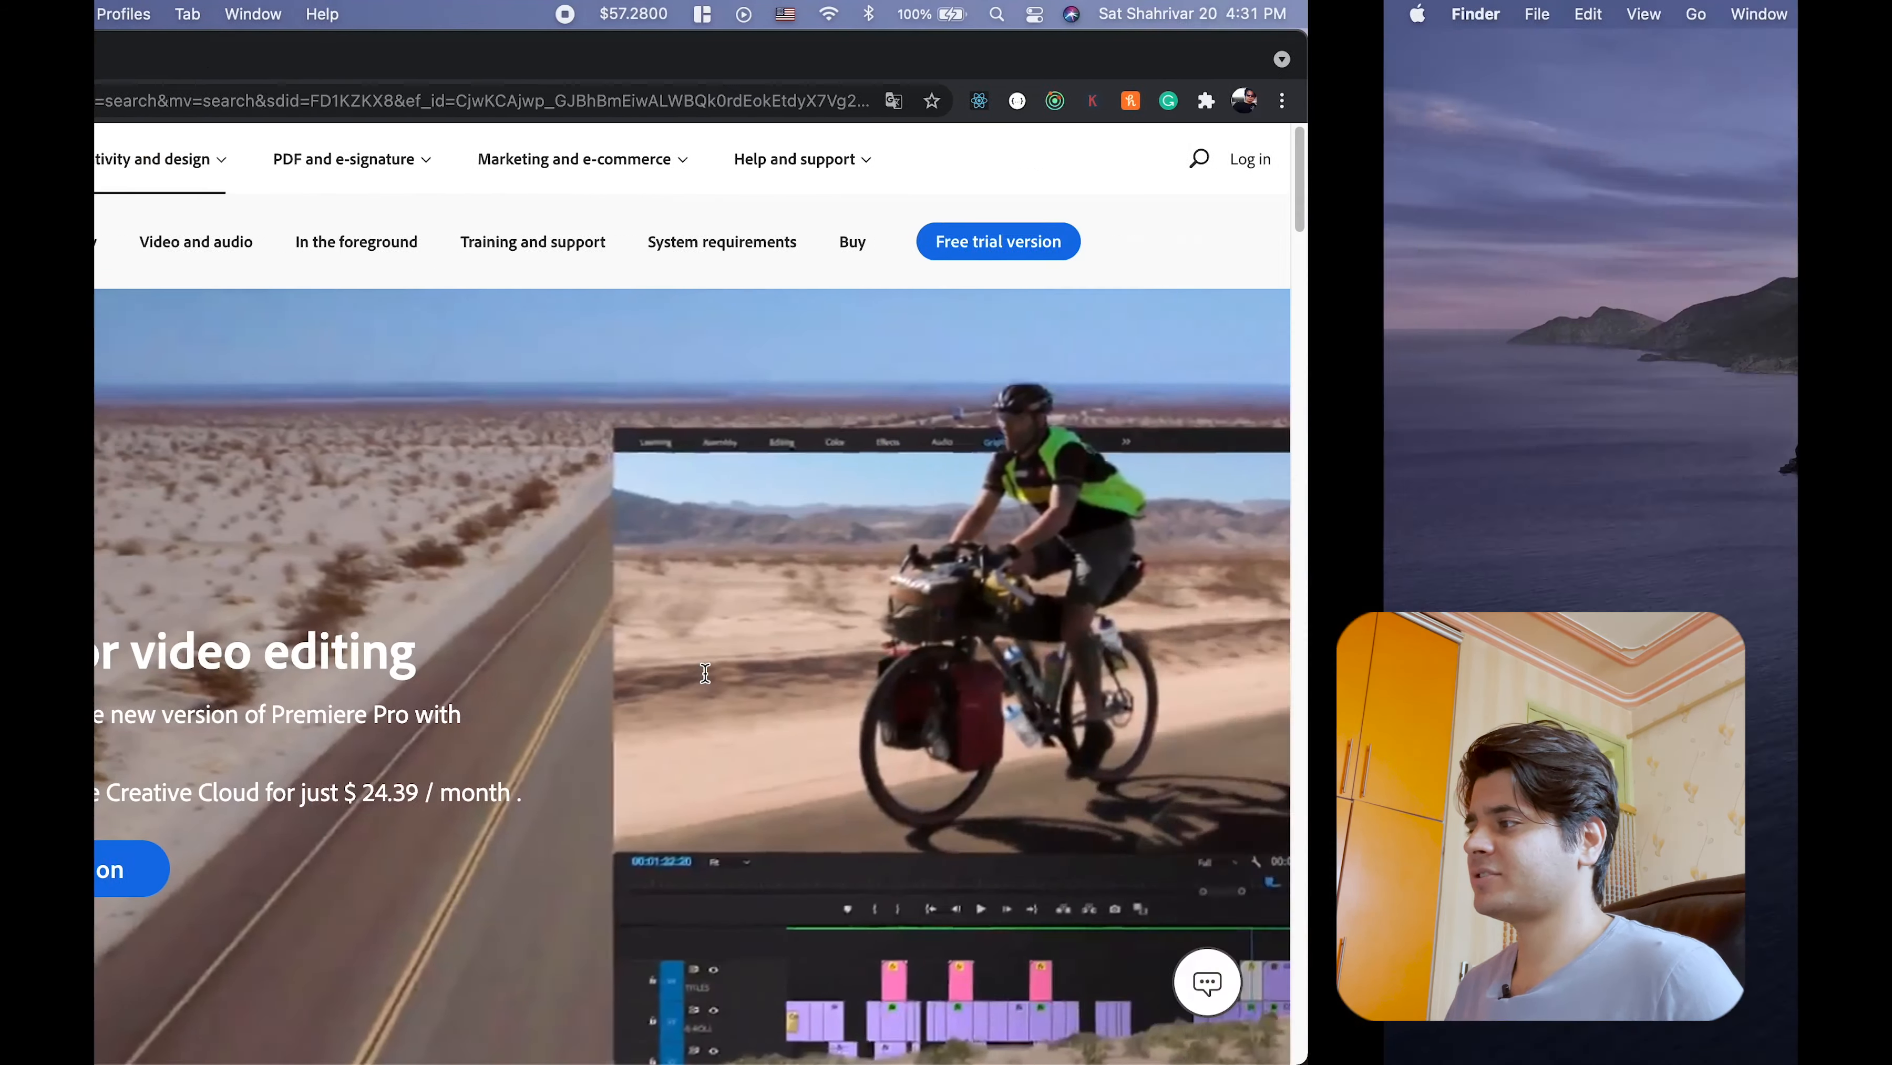
Step: Launch Adobe Premiere Pro and create a new project named p1
{"action": "mouse_move", "coordinate": [695, 1060]}
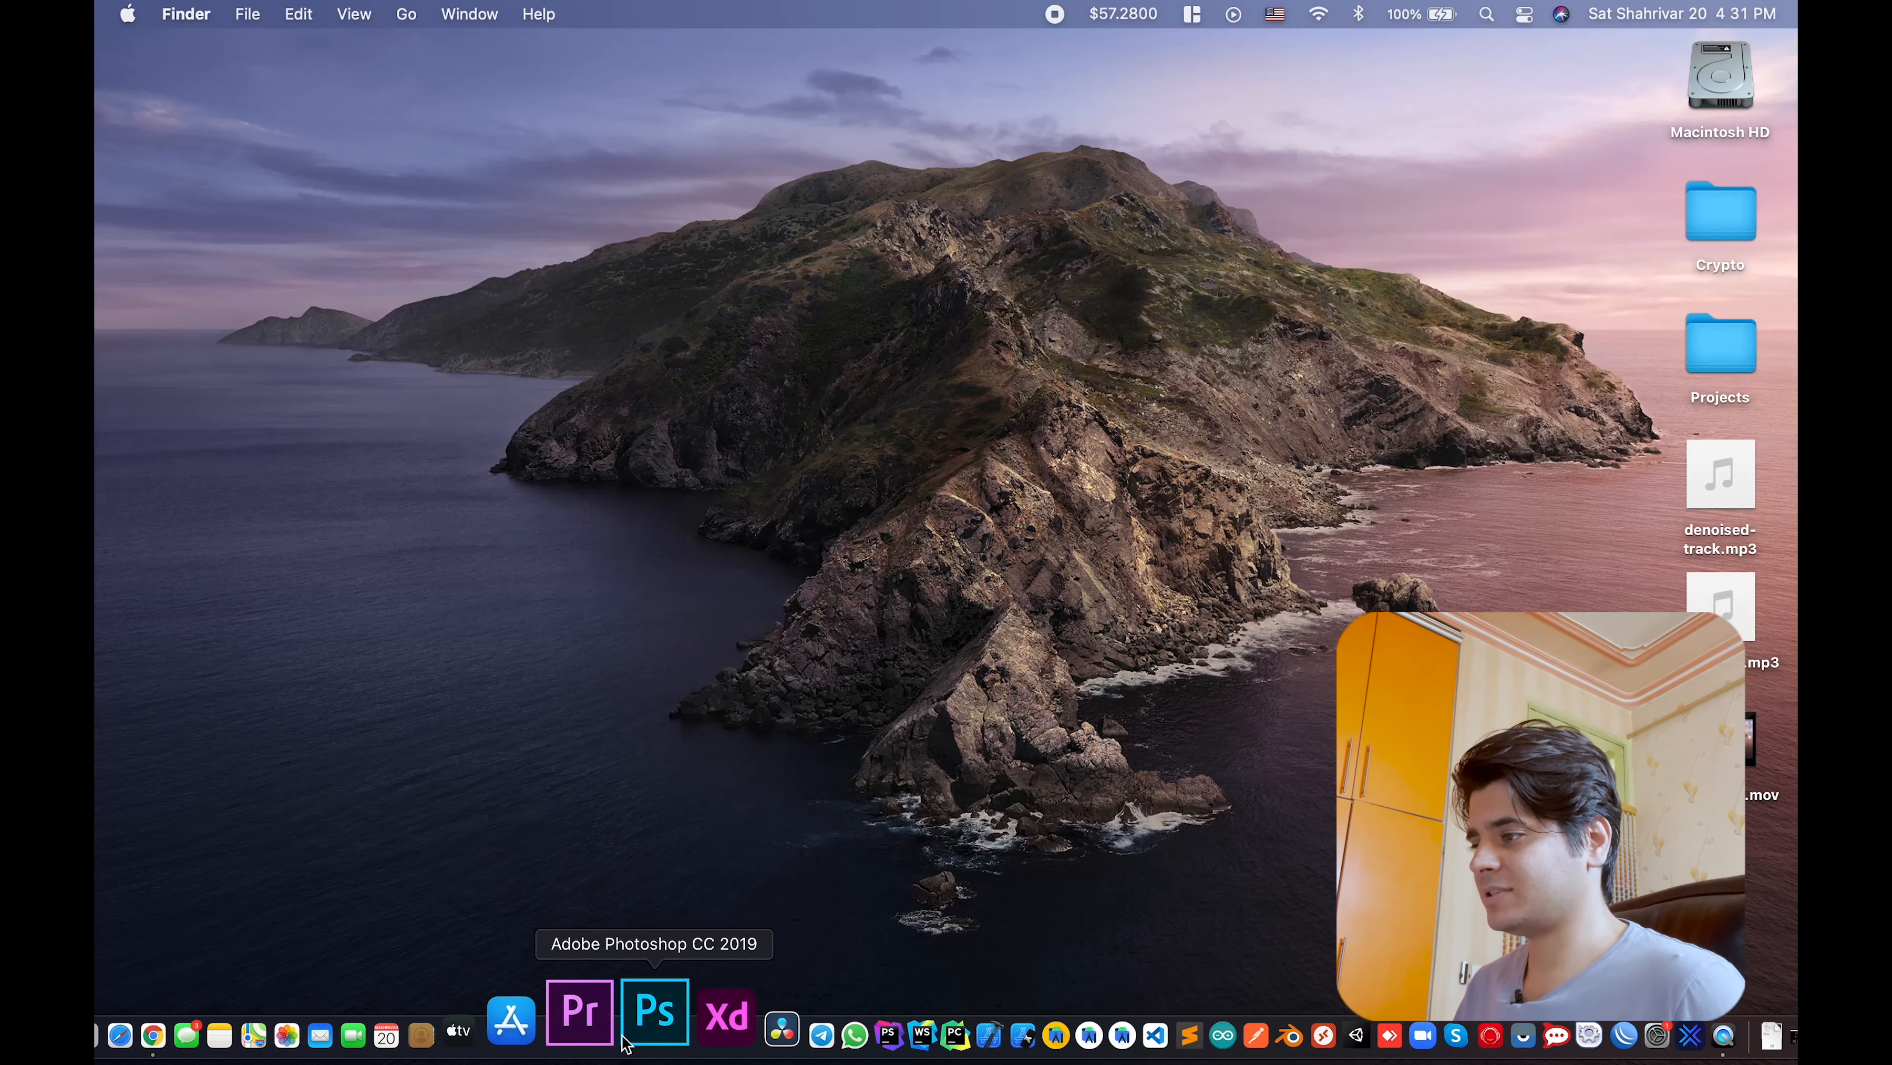
{"action": "left_click", "coordinate": [606, 1035]}
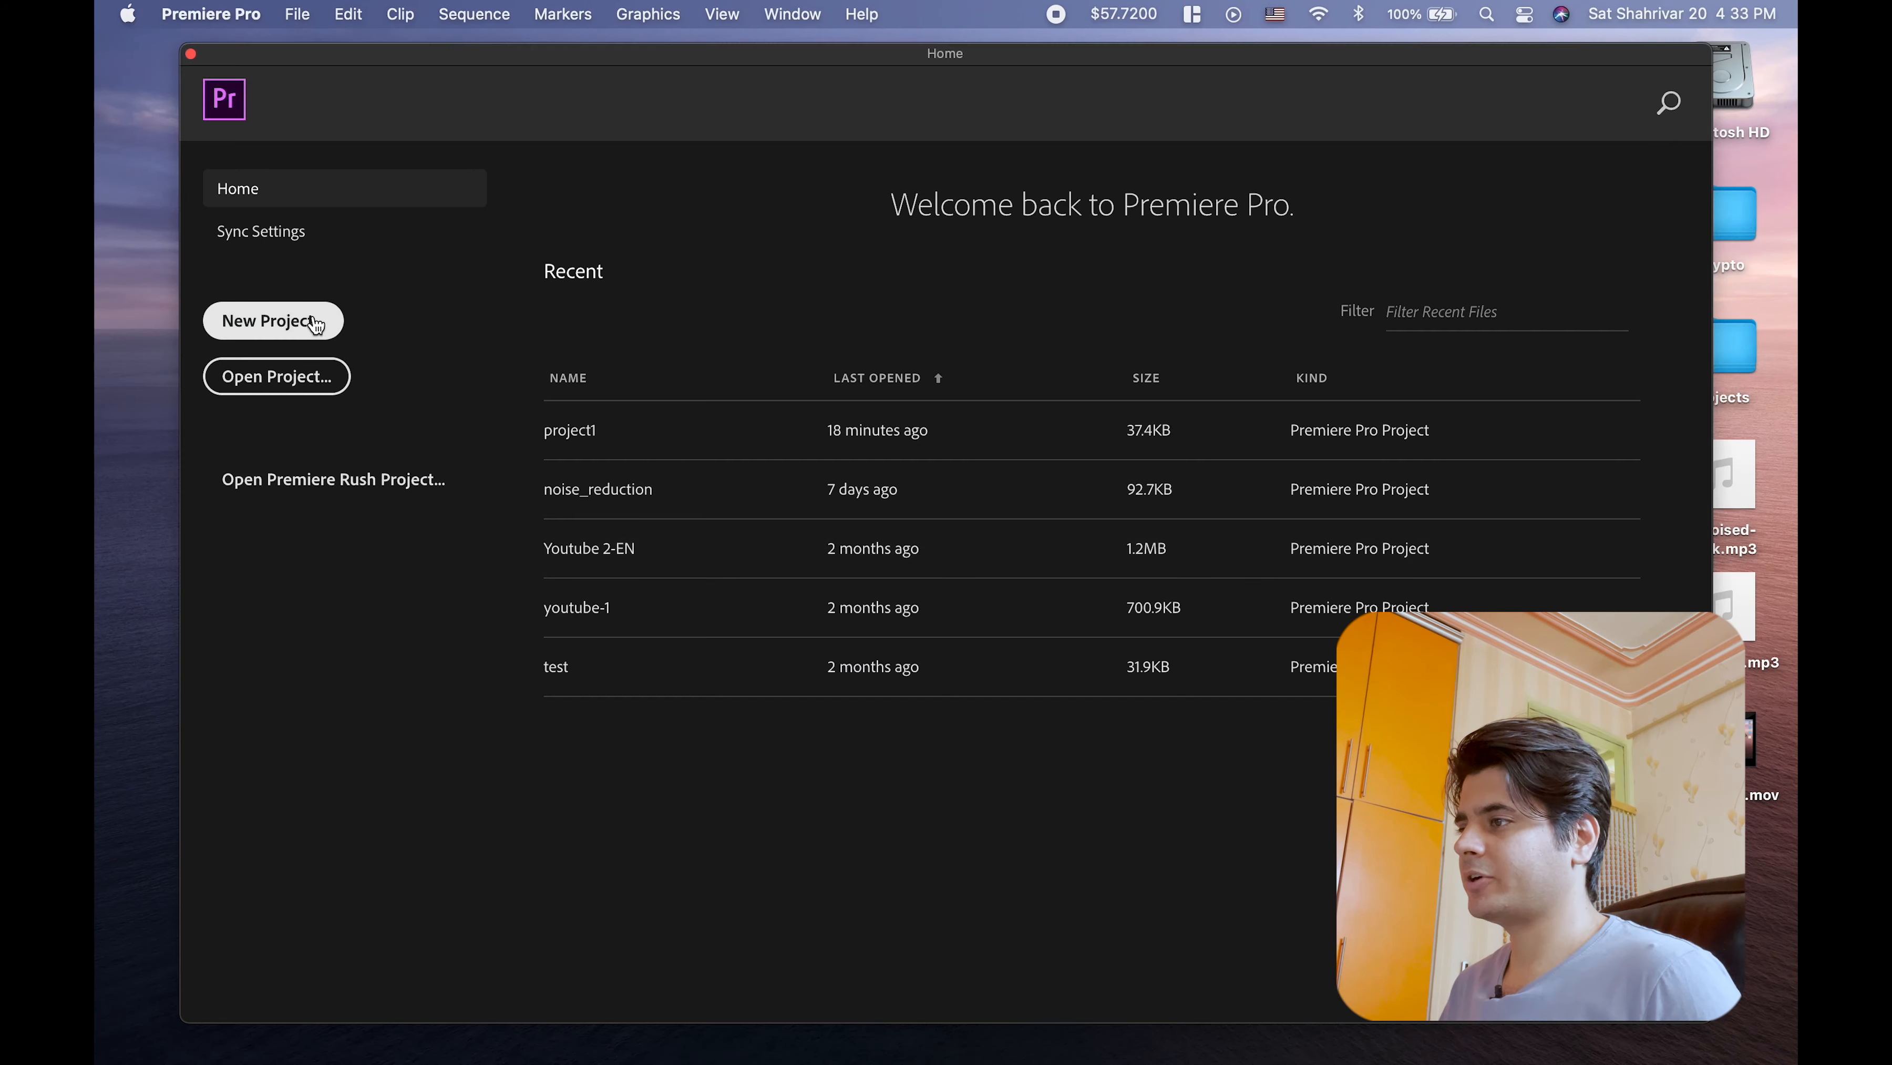
{"action": "left_click", "coordinate": [317, 321]}
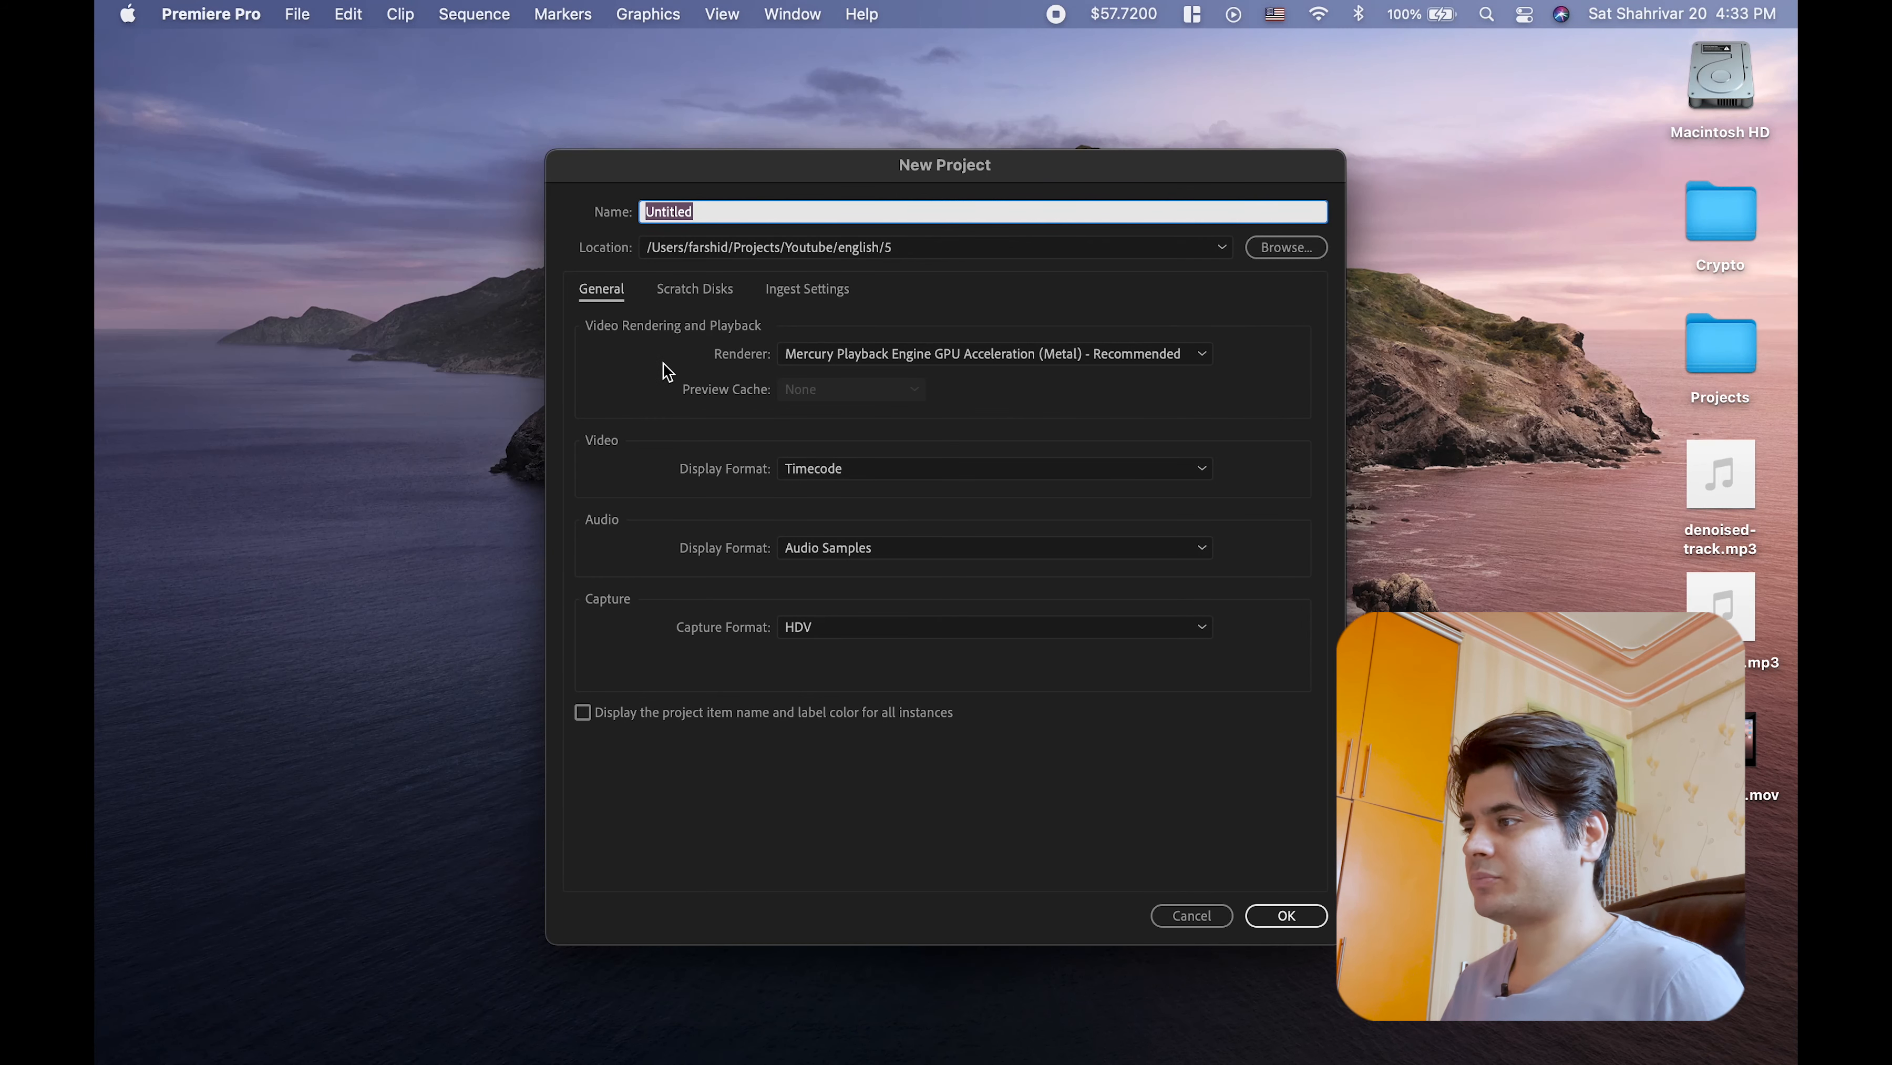
{"action": "type", "text": "p1"}
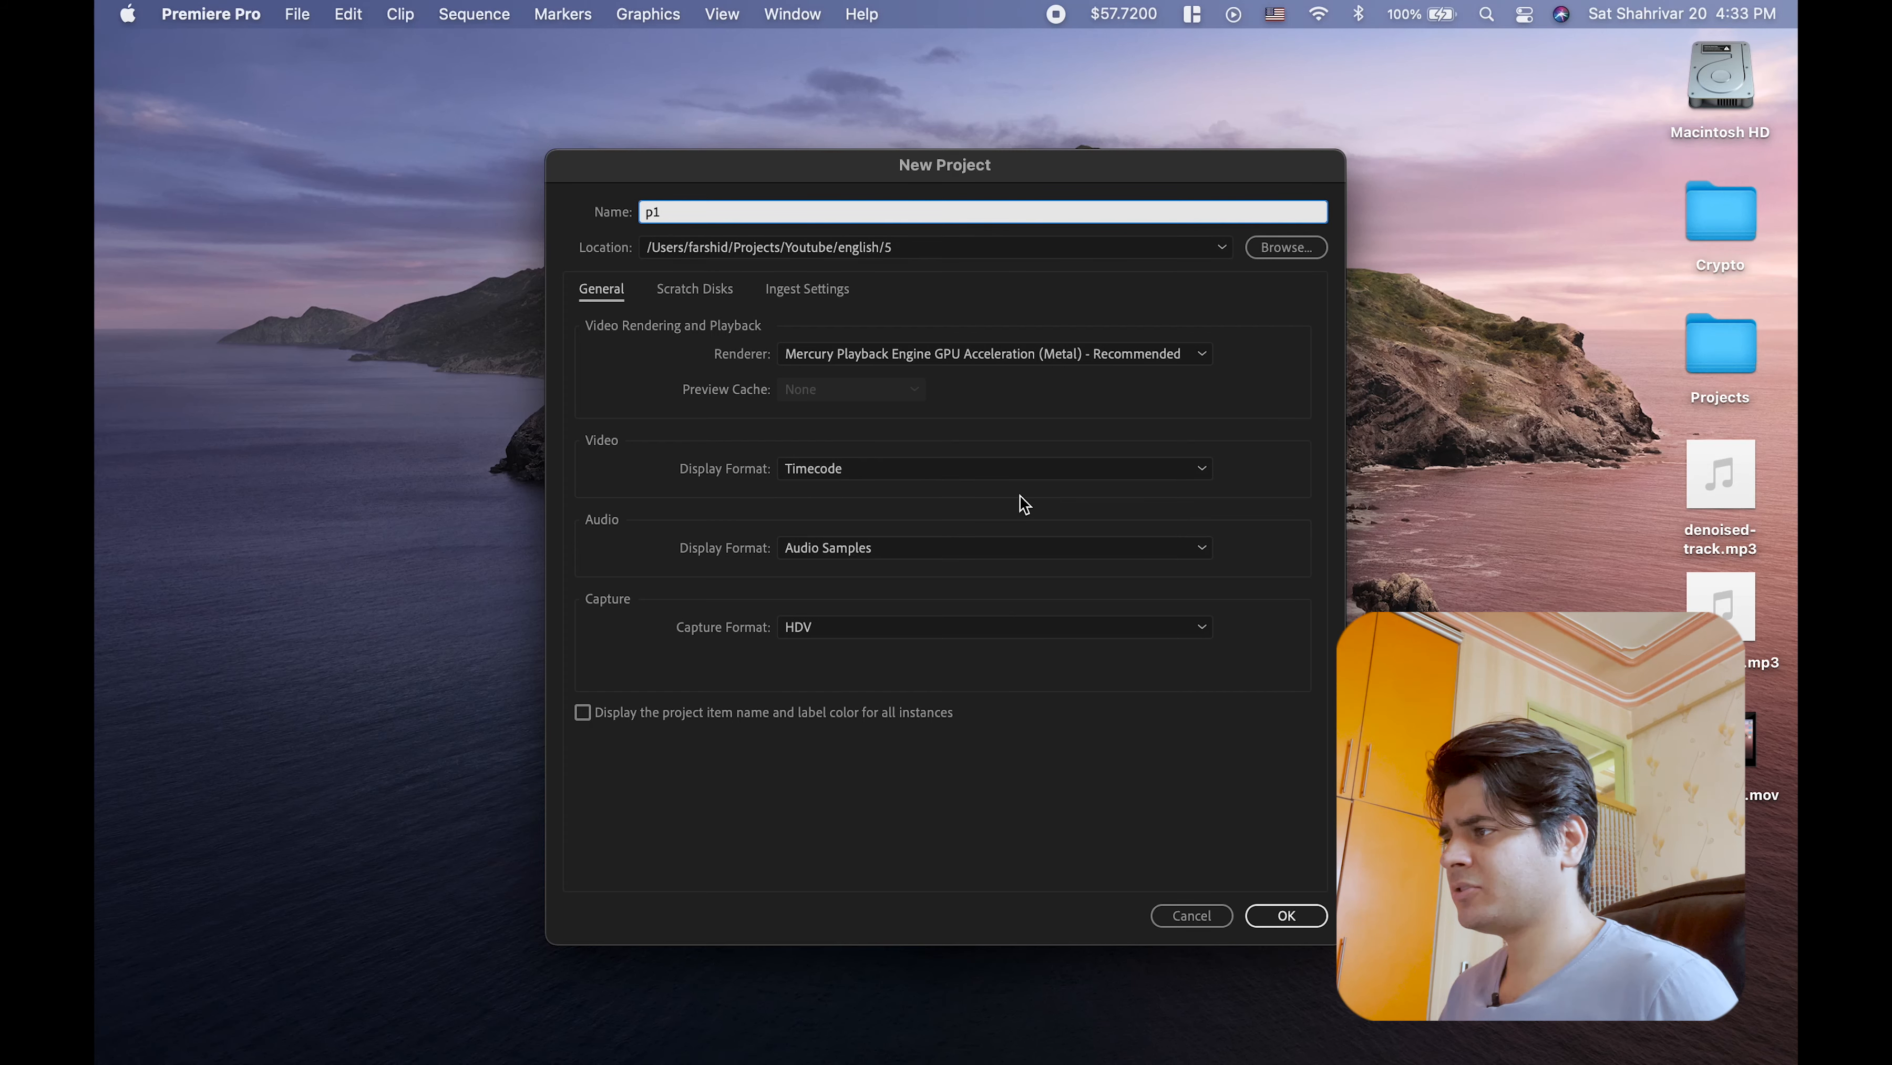
{"action": "left_click", "coordinate": [1292, 917]}
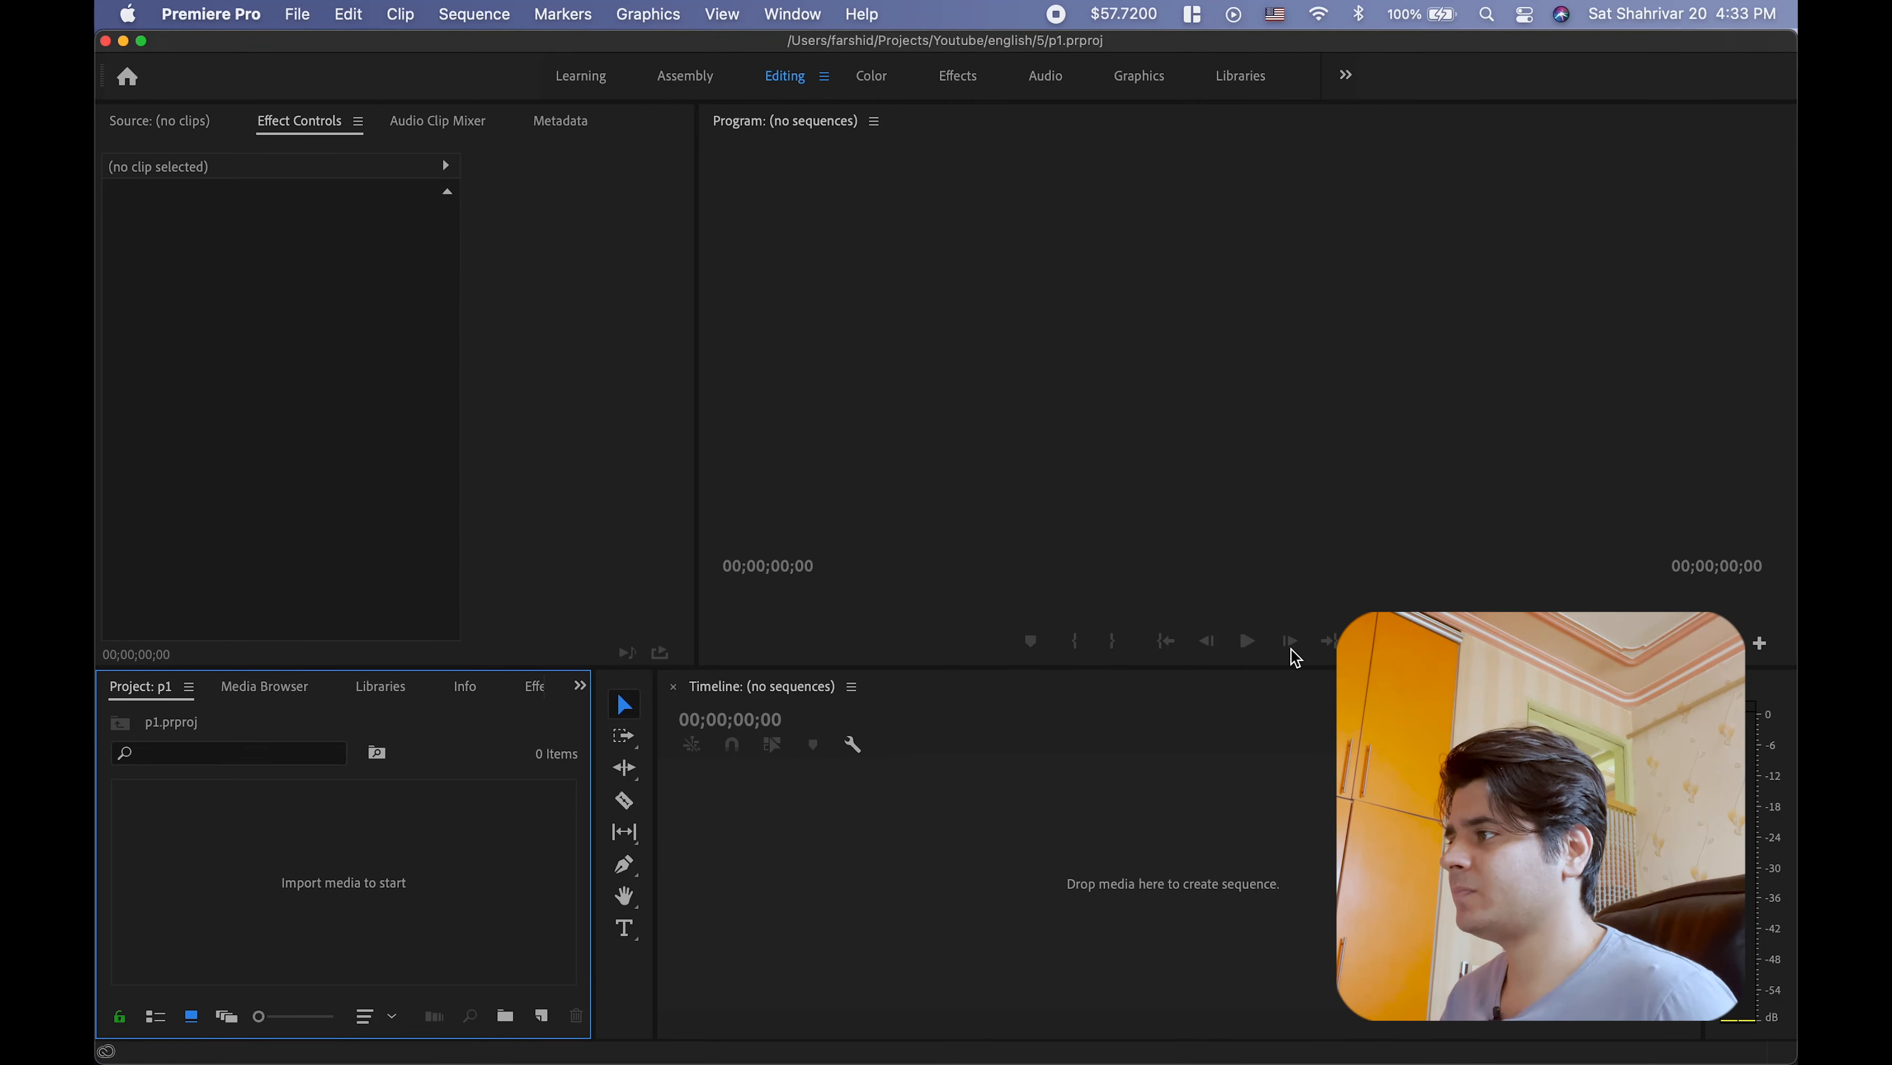
Step: Import noisy-video.mov from the desktop into the empty timeline as a new sequence
{"action": "mouse_move", "coordinate": [1792, 1047]}
{"action": "left_click_drag", "start_coordinate": [1722, 742], "coordinate": [1093, 840]}
{"action": "left_click_drag", "start_coordinate": [1101, 850], "coordinate": [1100, 850]}
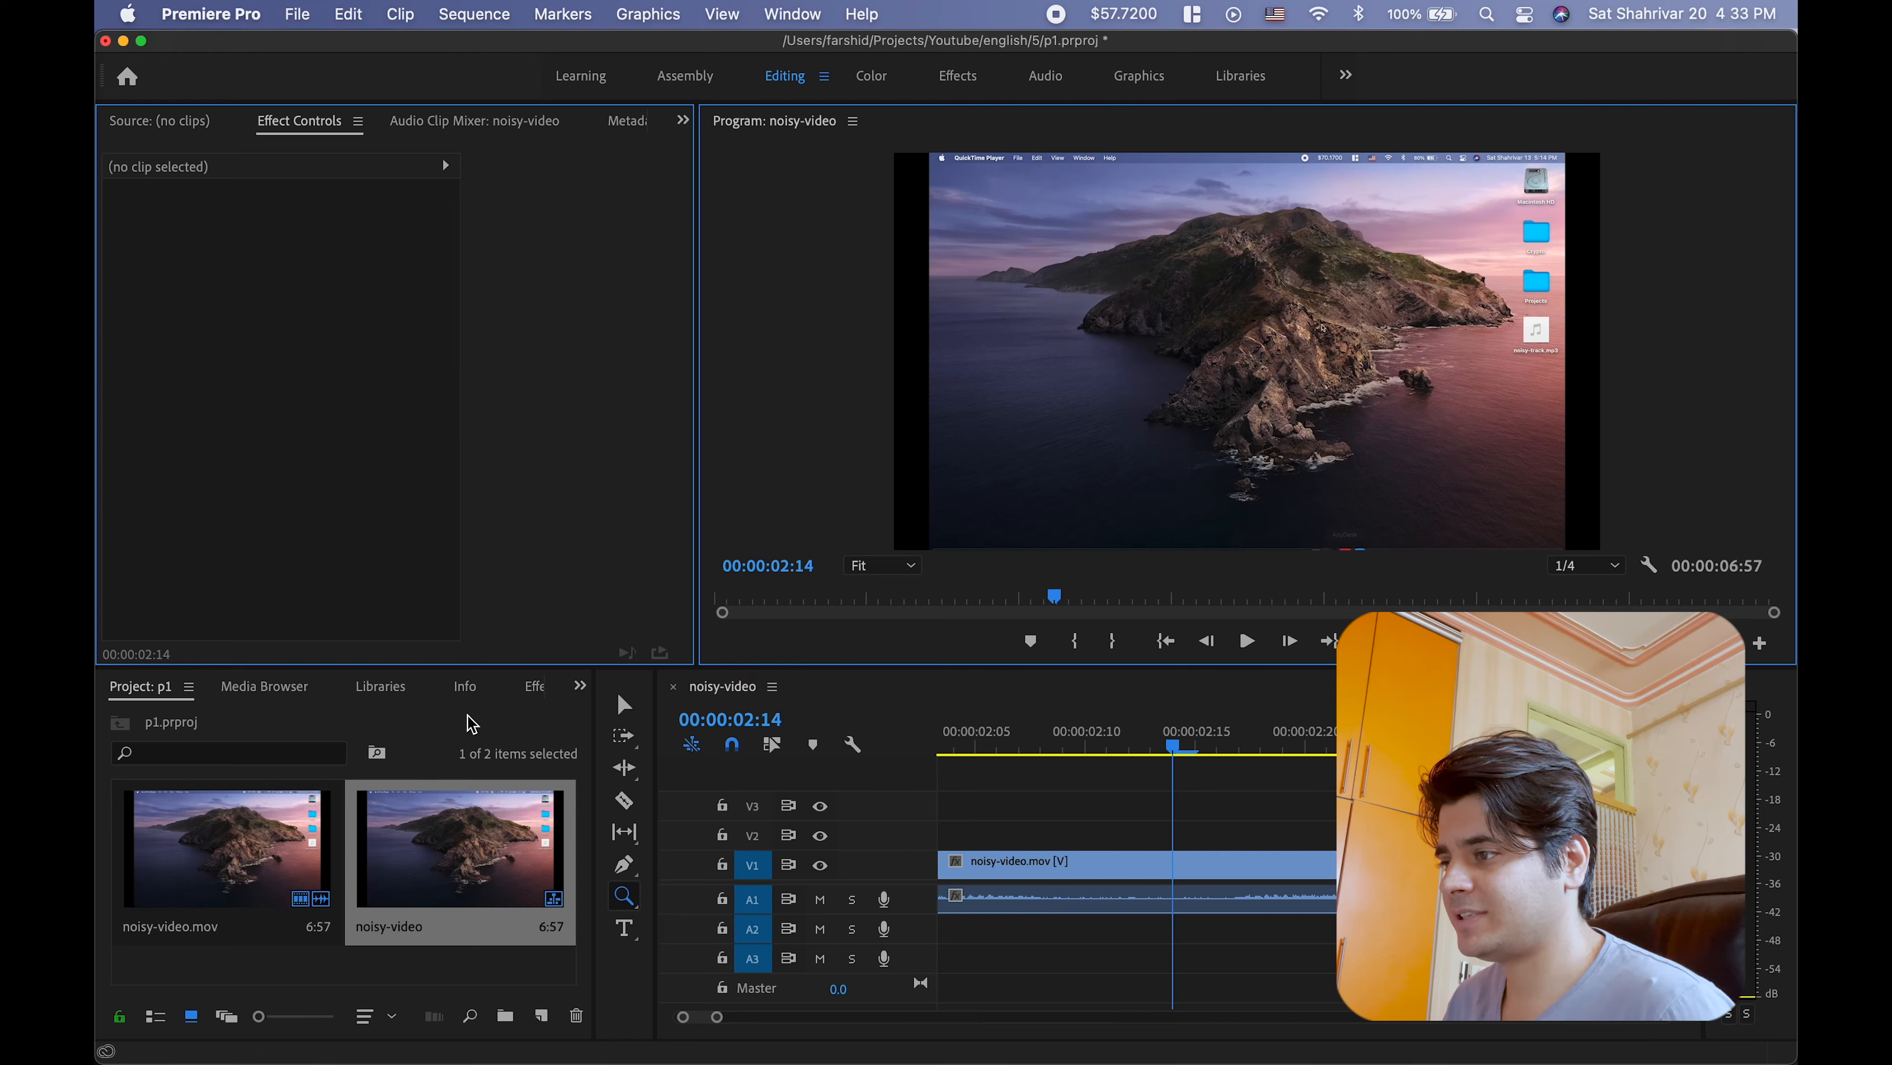
Step: Search the effects for "noise" and apply the DeNoise audio effect to the noisy-video.mov audio clip on A1
{"action": "left_click", "coordinate": [533, 687]}
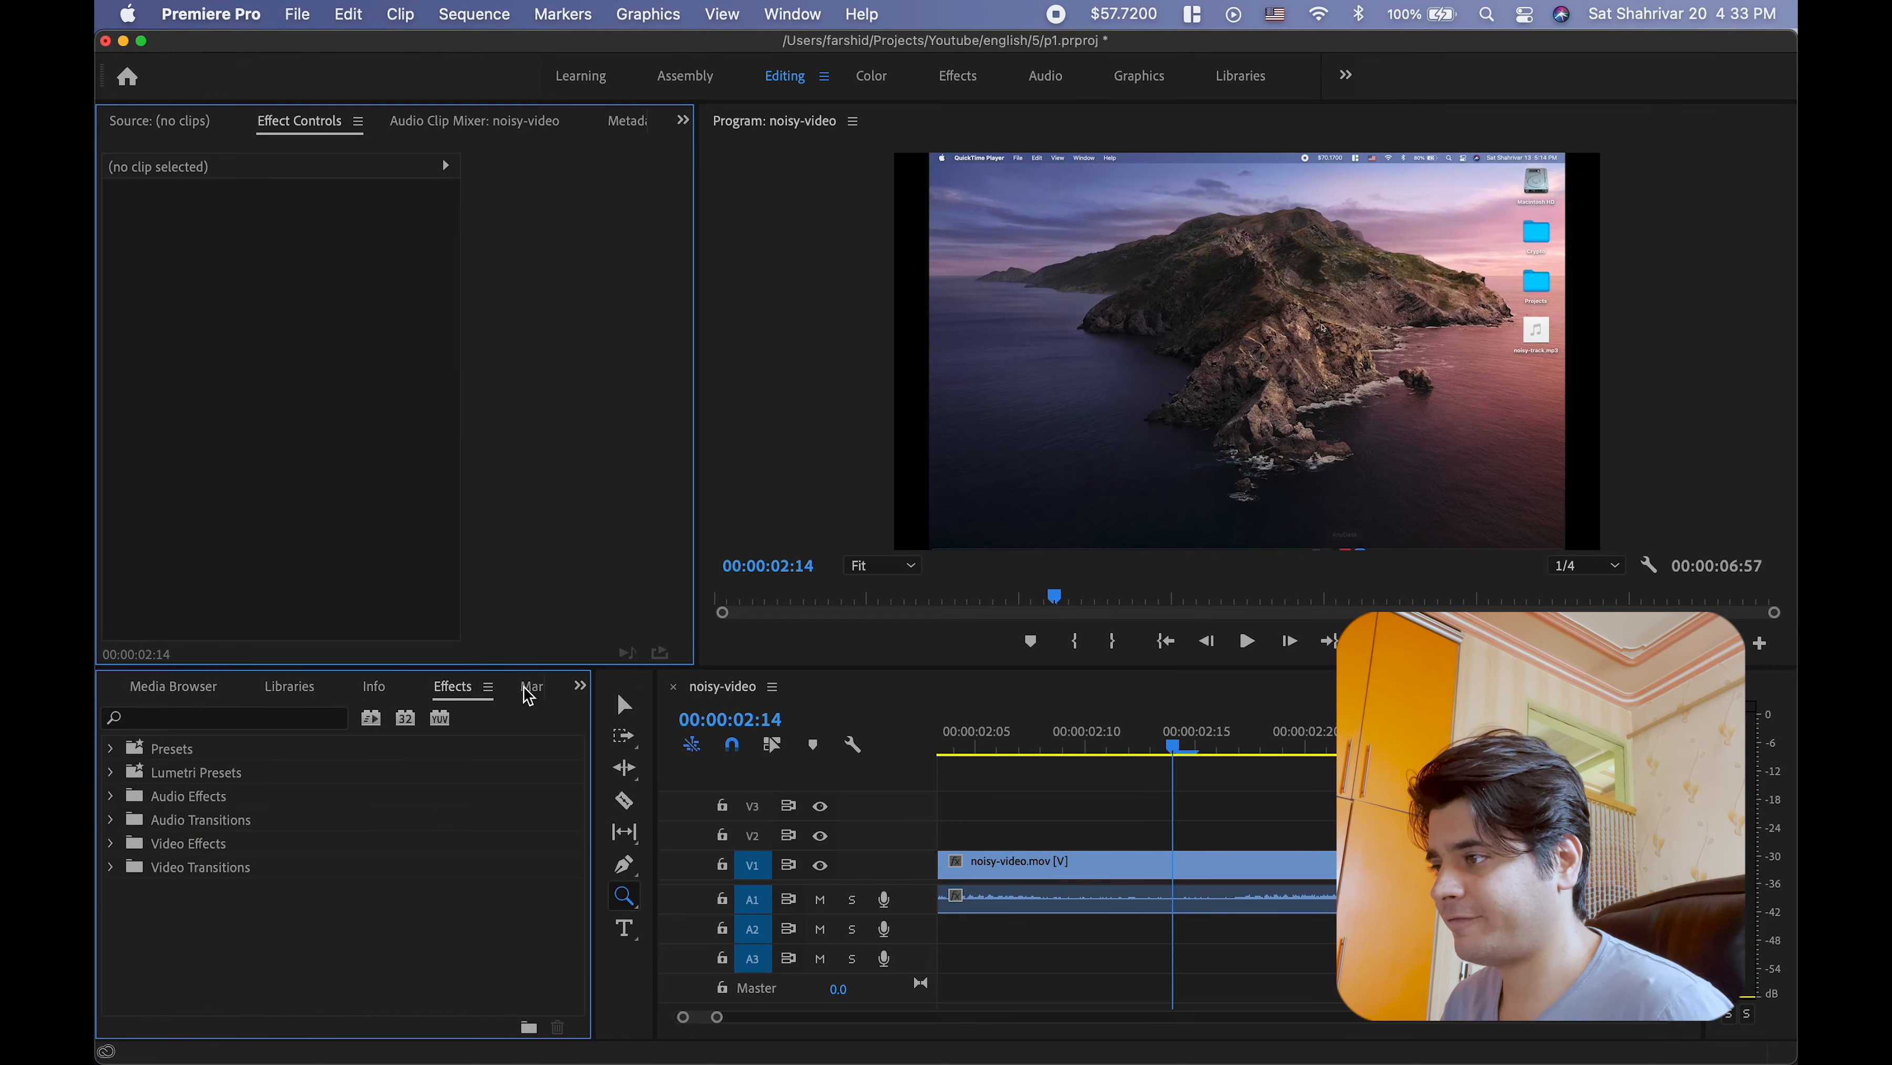
{"action": "left_click", "coordinate": [249, 718]}
{"action": "type", "text": "noise"}
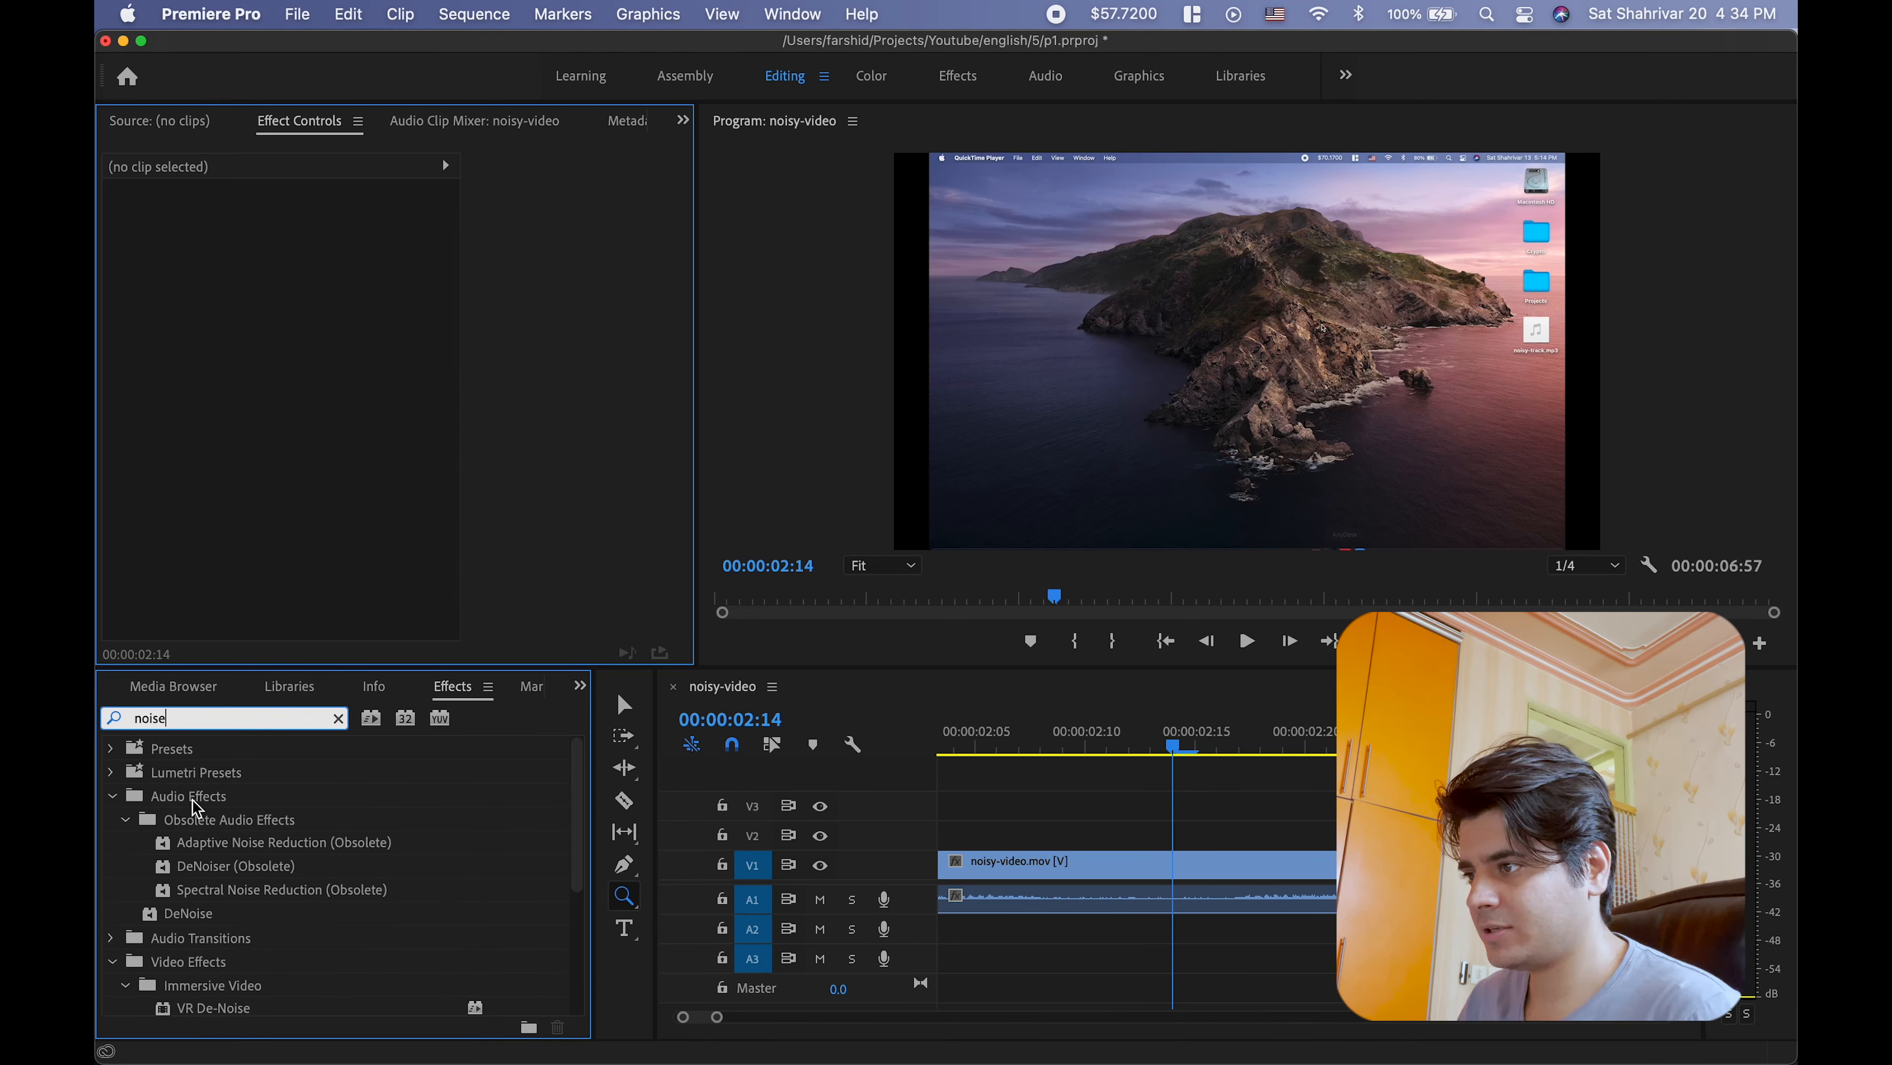
{"action": "left_click", "coordinate": [180, 920]}
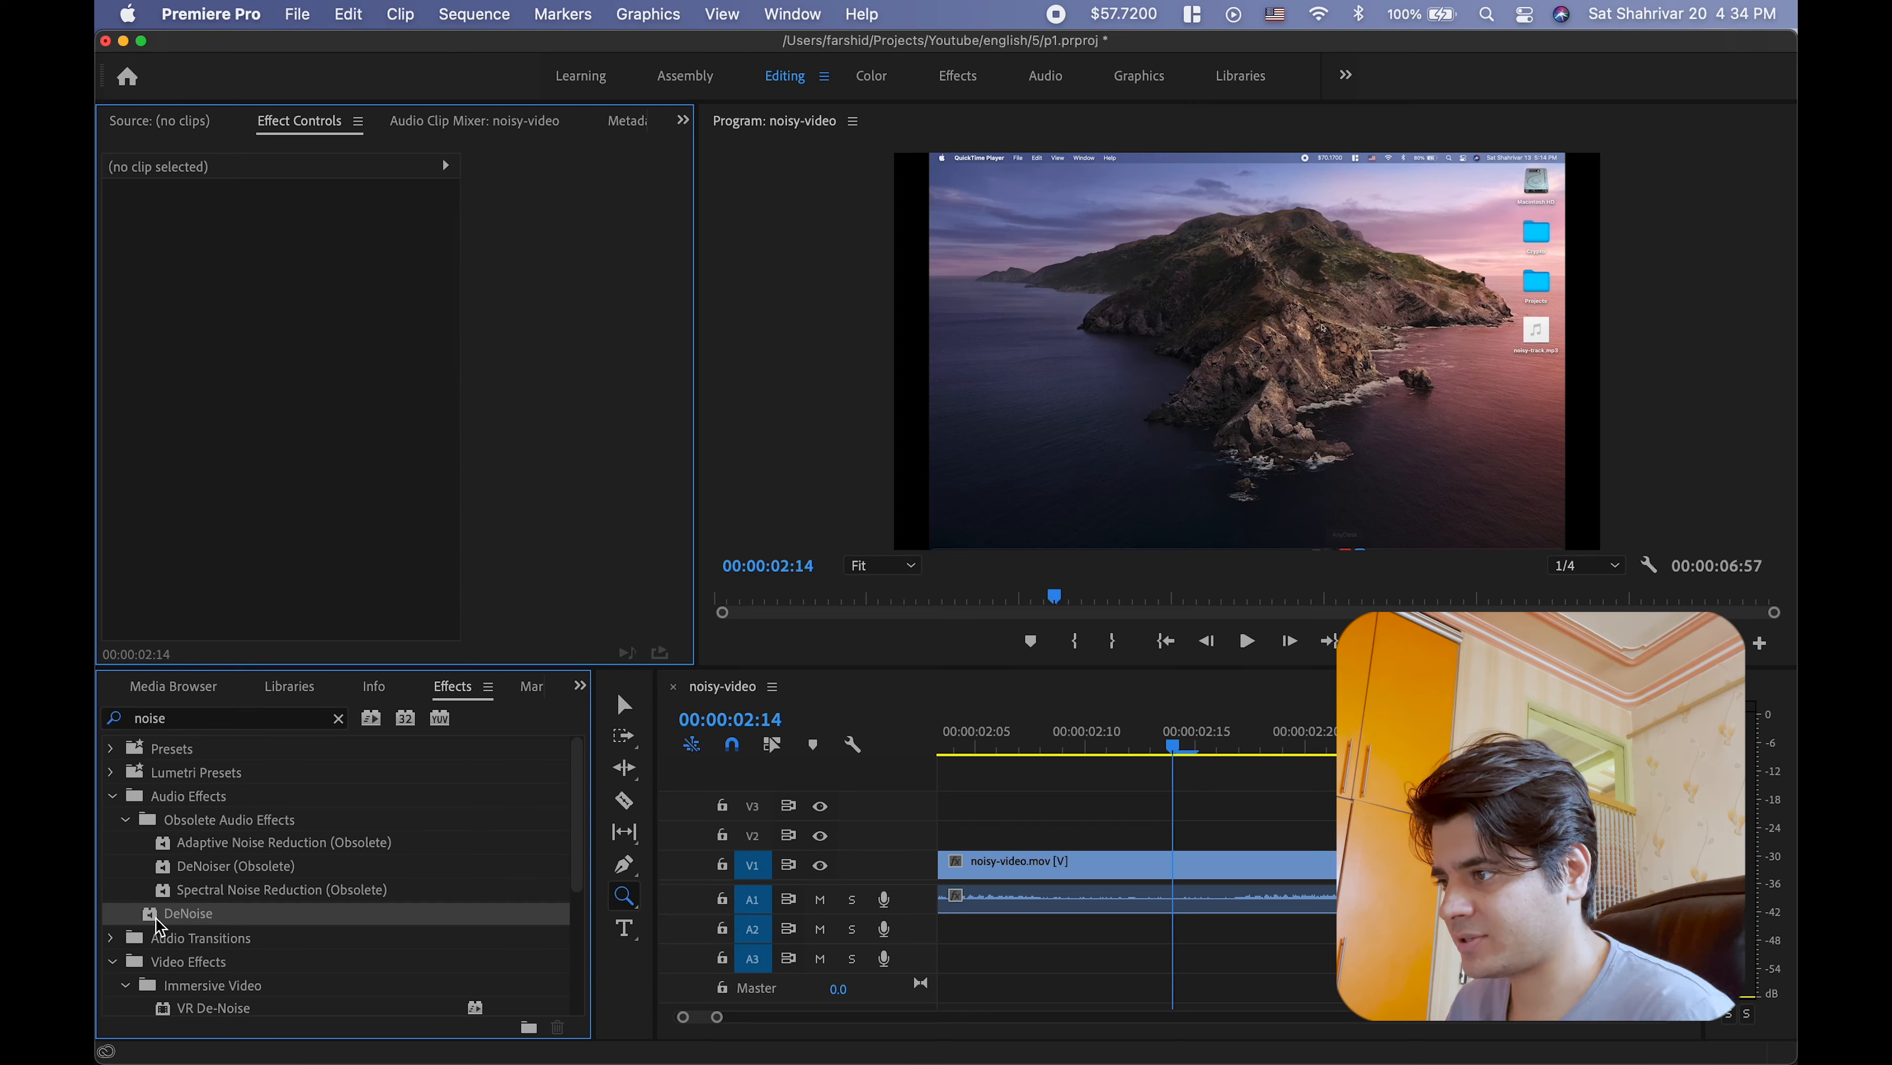
{"action": "left_click_drag", "start_coordinate": [169, 924], "coordinate": [1052, 906]}
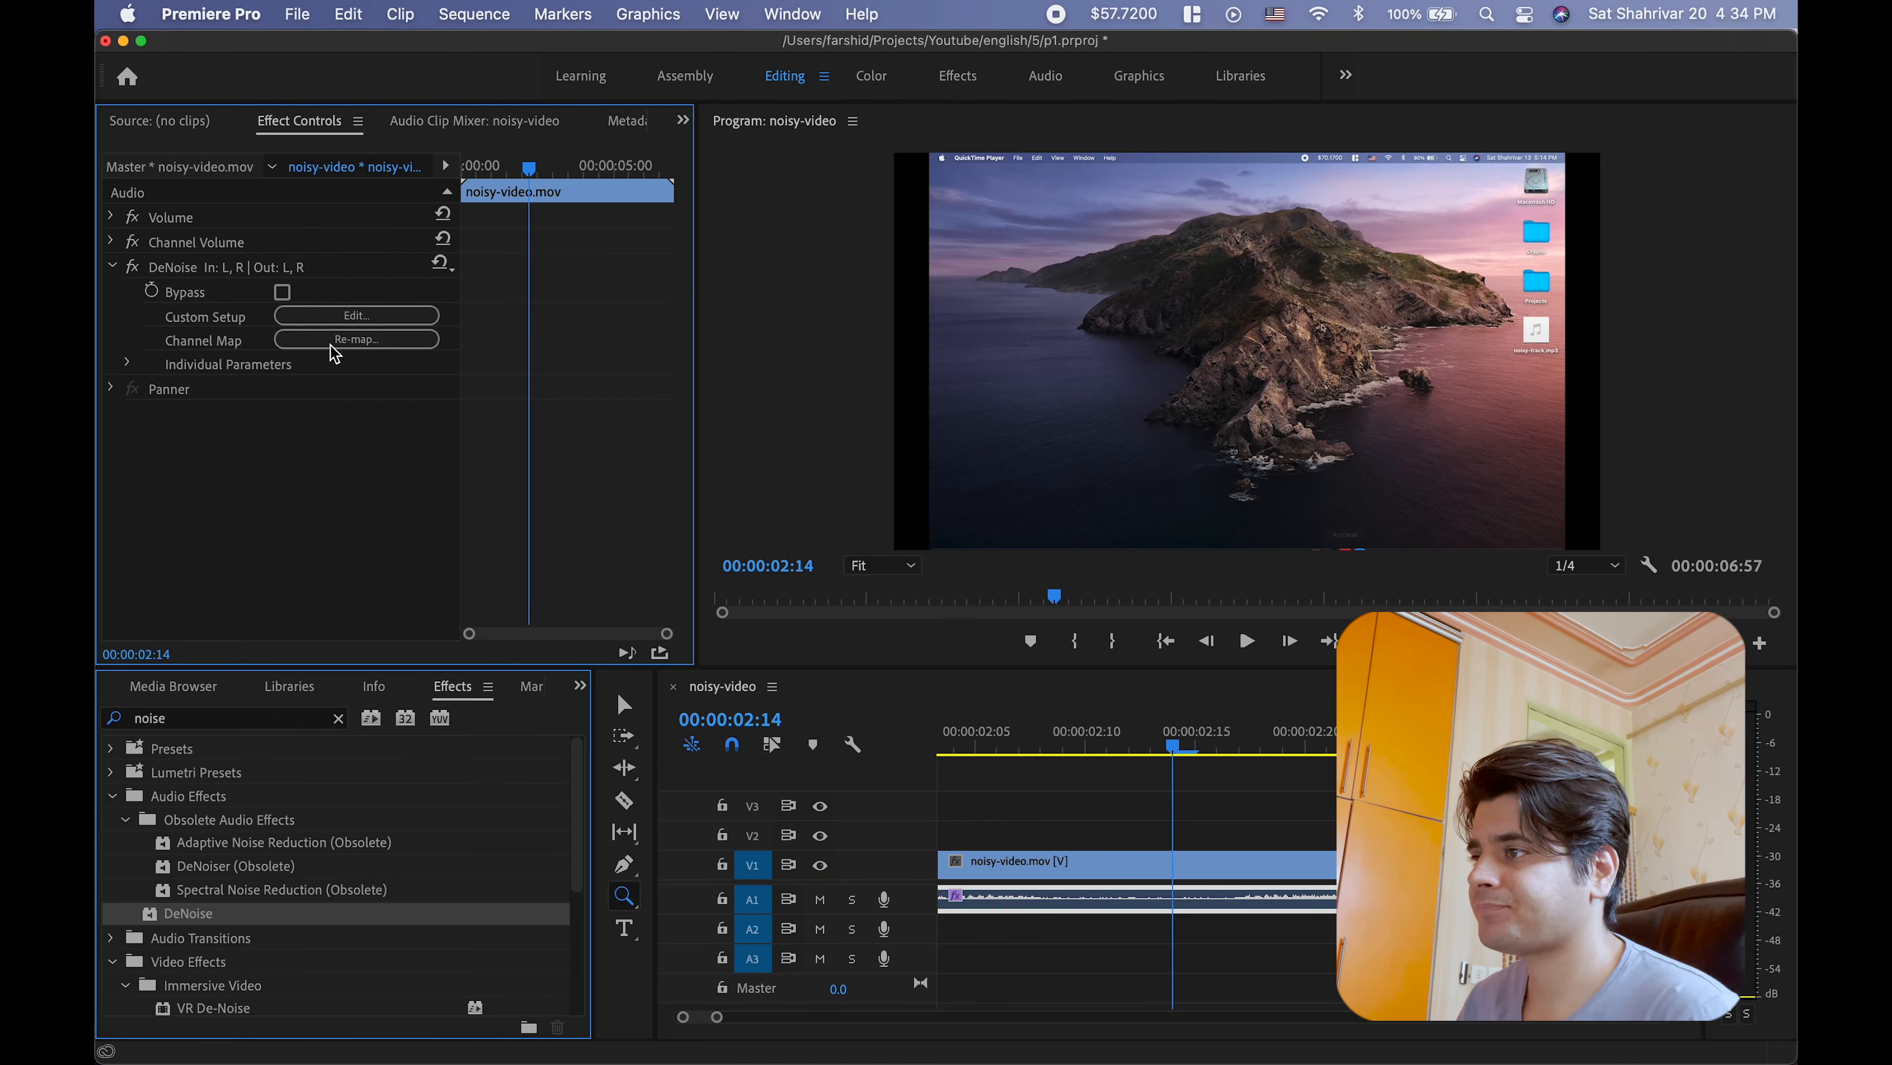
Step: Open the DeNoise custom setup editor, move it clear of the playback controls, and play the sequence from its start
{"action": "left_click", "coordinate": [568, 447]}
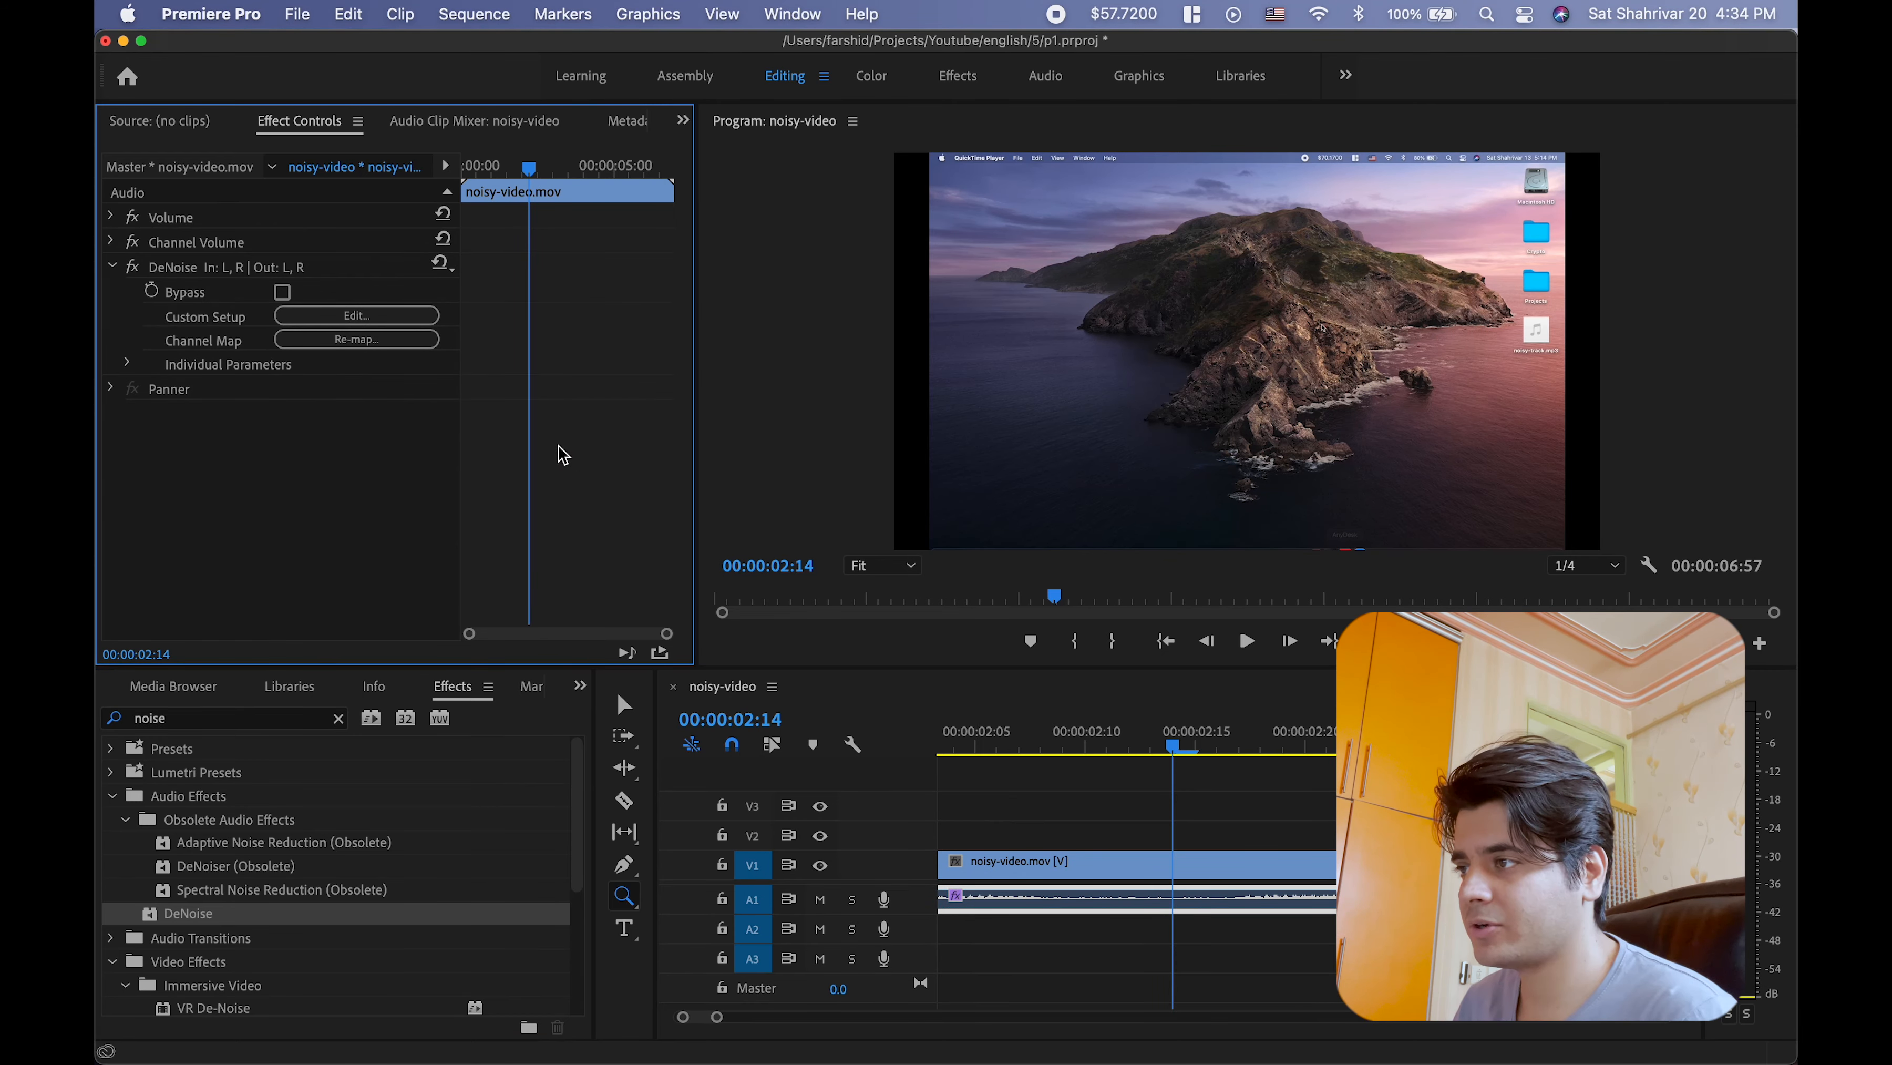
{"action": "left_click", "coordinate": [407, 323]}
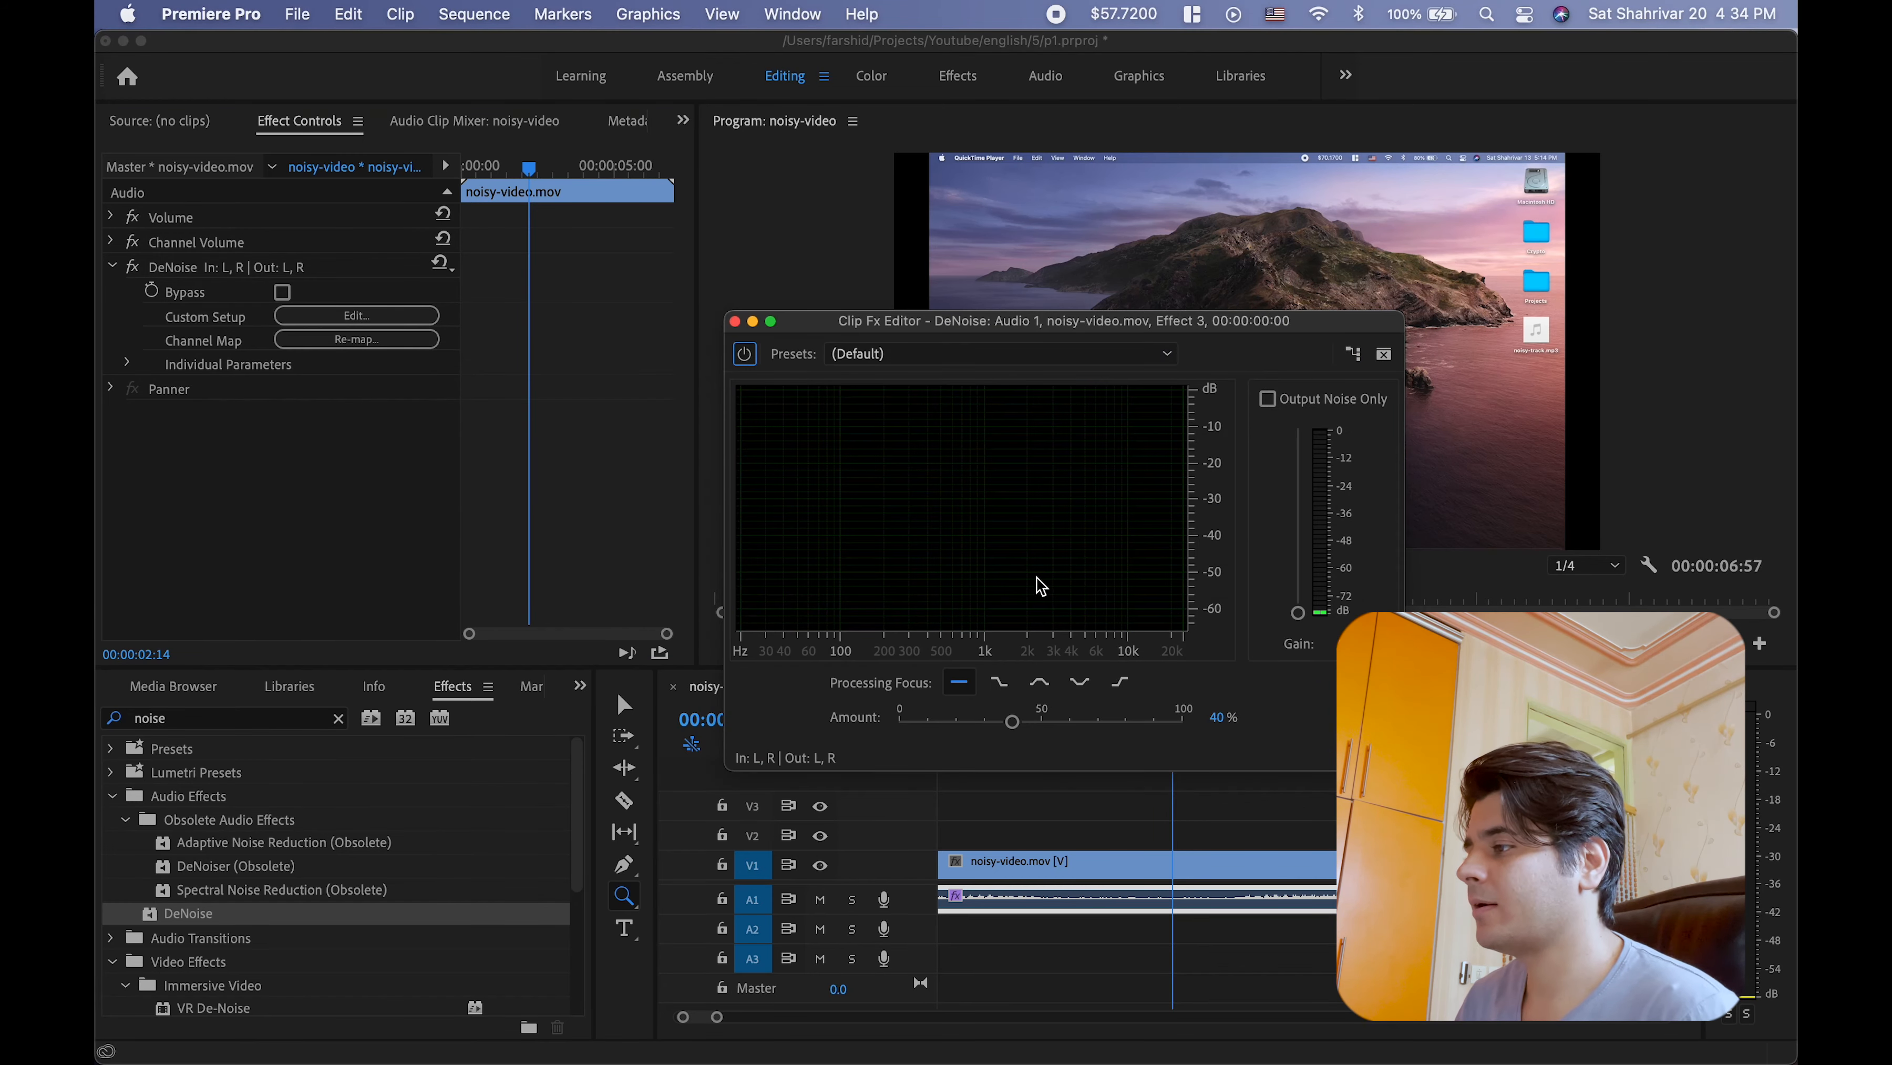
{"action": "left_click_drag", "start_coordinate": [1222, 326], "coordinate": [925, 202]}
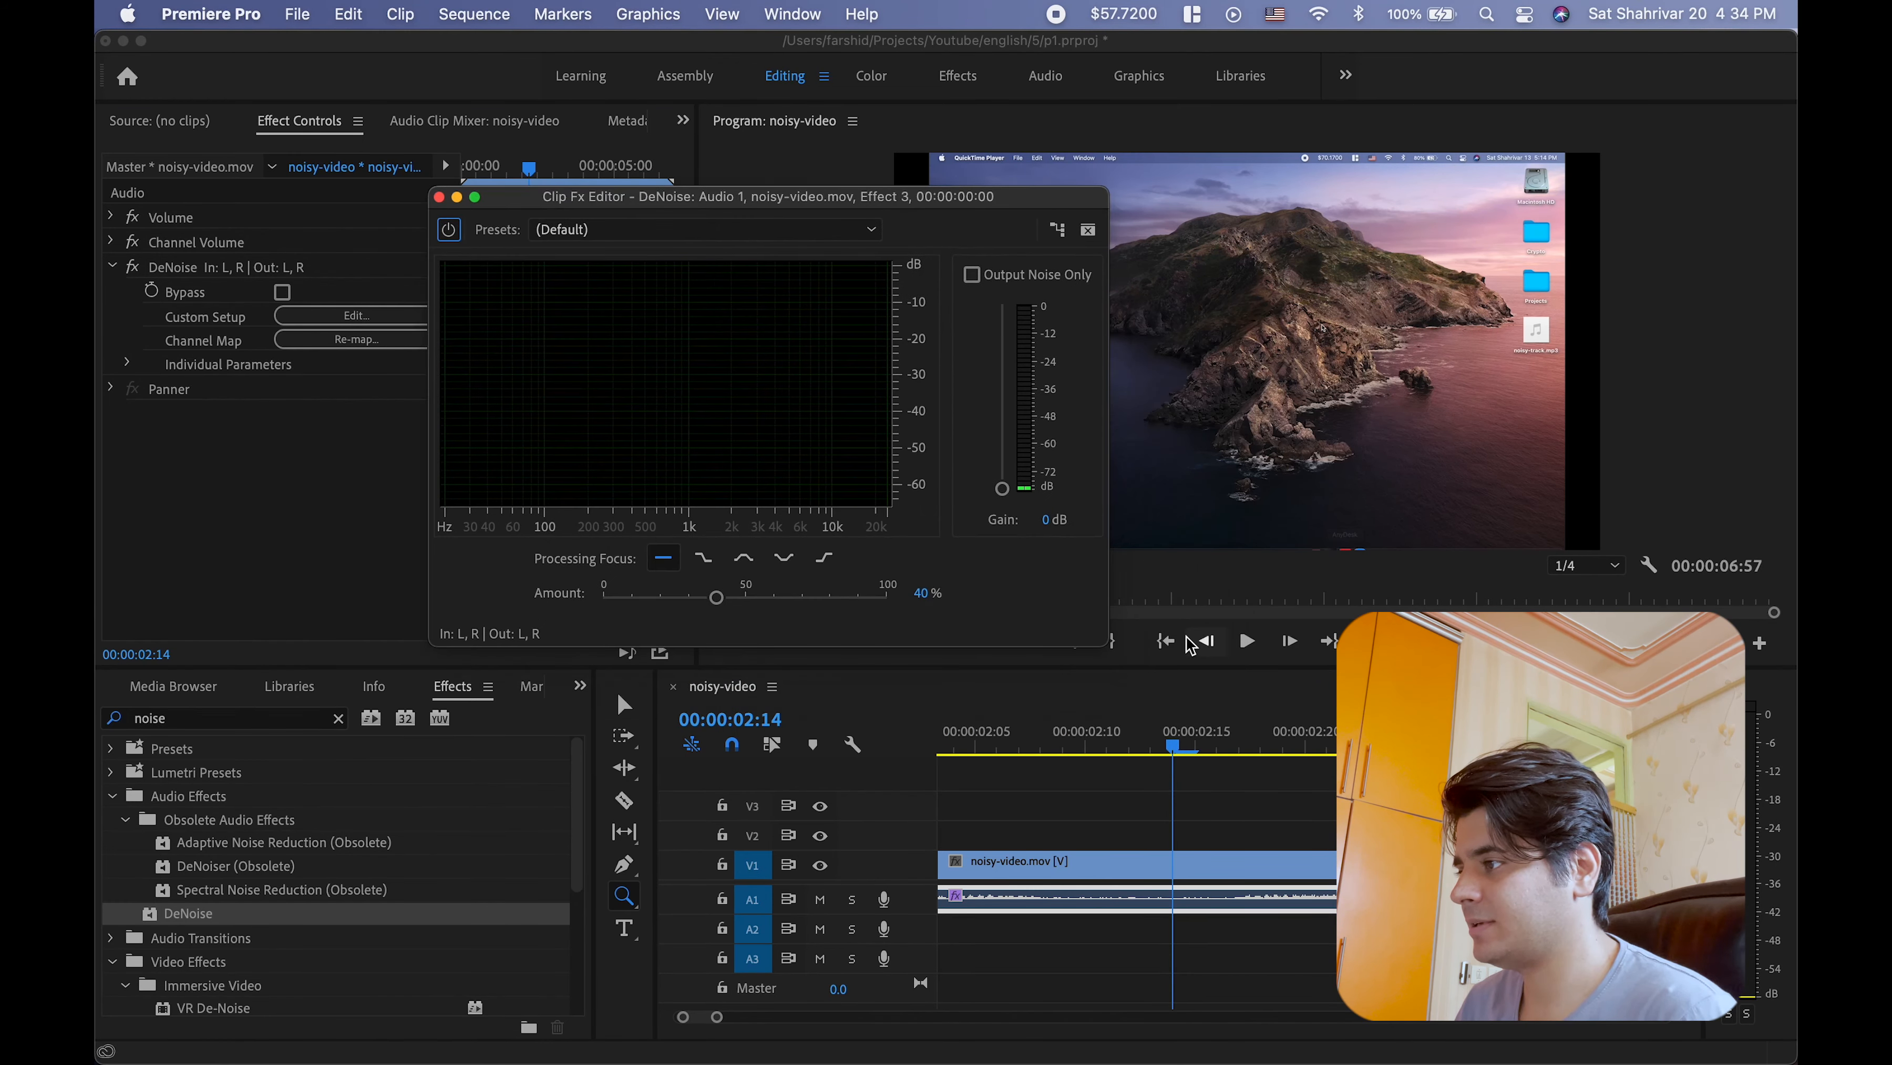
{"action": "left_click", "coordinate": [1165, 641]}
{"action": "key", "text": "space"}
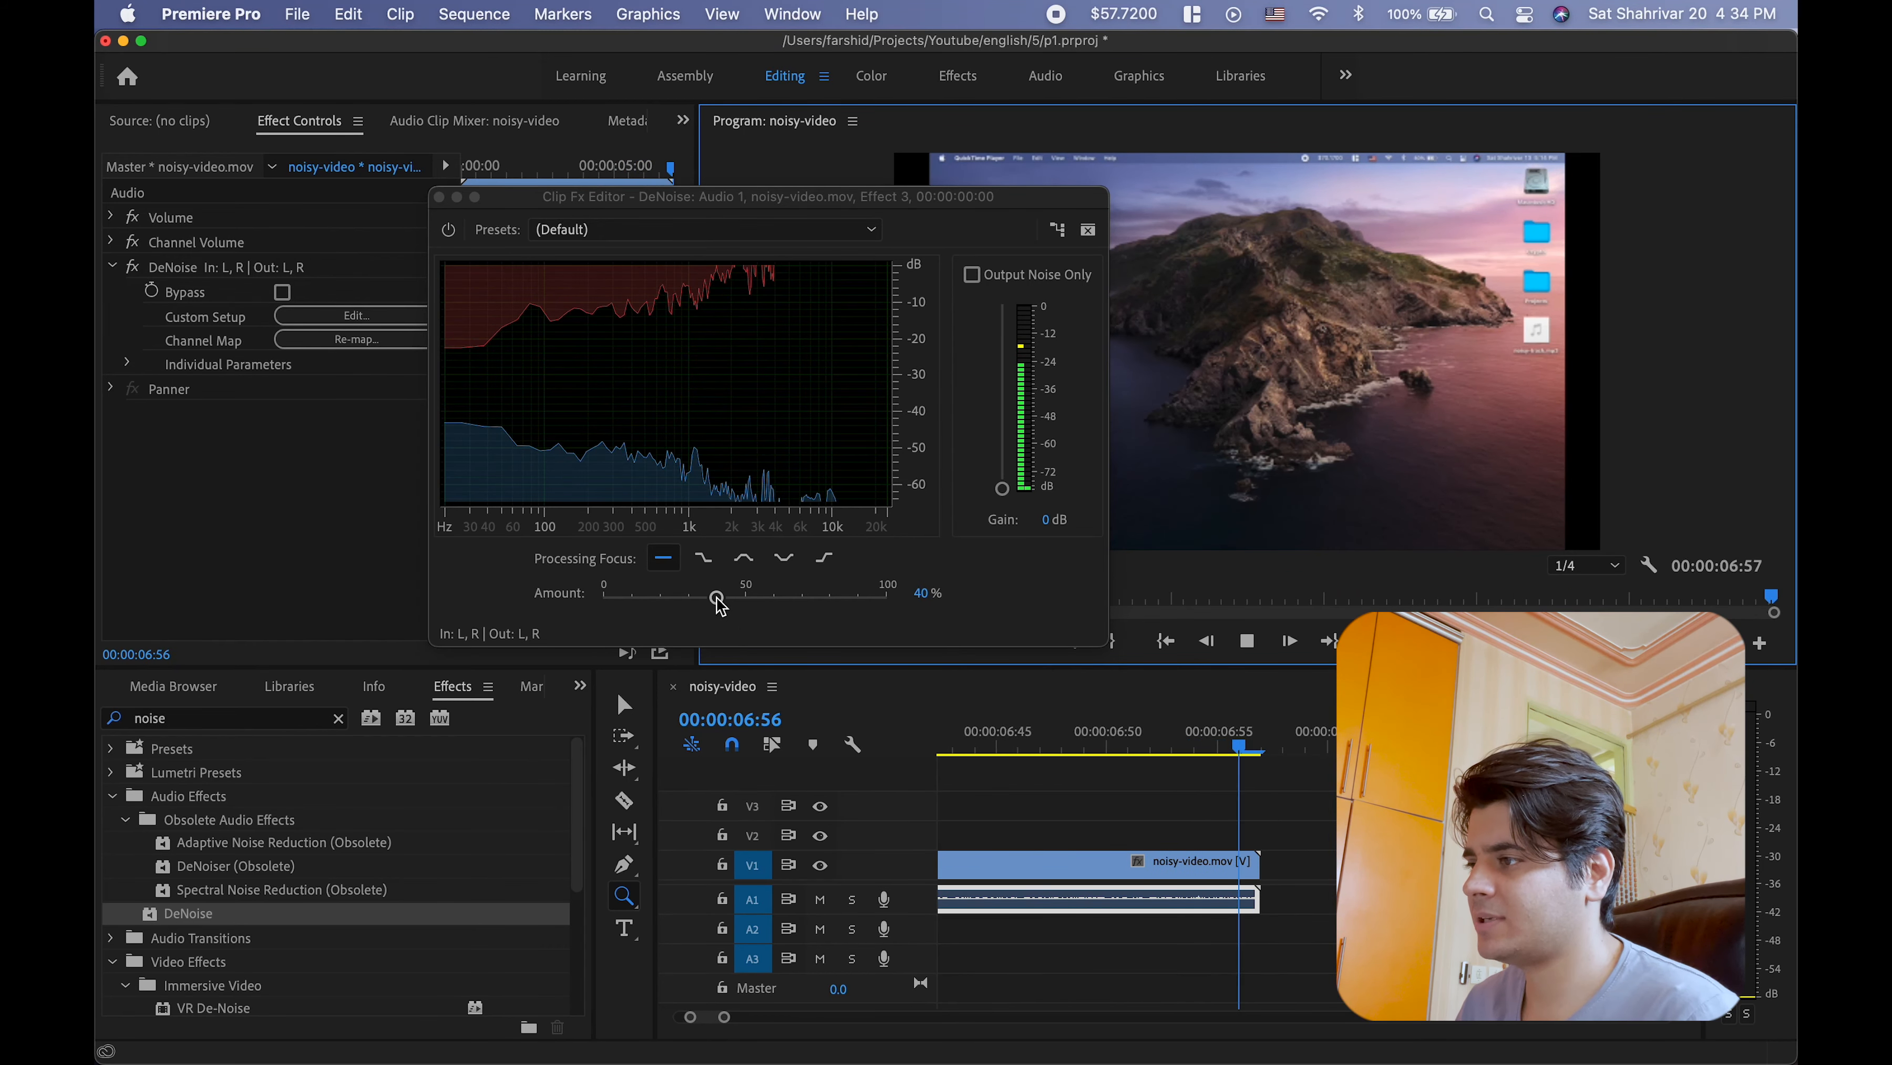
Step: Raise the DeNoise Amount to 67% and finally 72% while listening to playback, and close the effect editor
{"action": "left_click_drag", "start_coordinate": [718, 604], "coordinate": [795, 606]}
{"action": "key", "text": "space"}
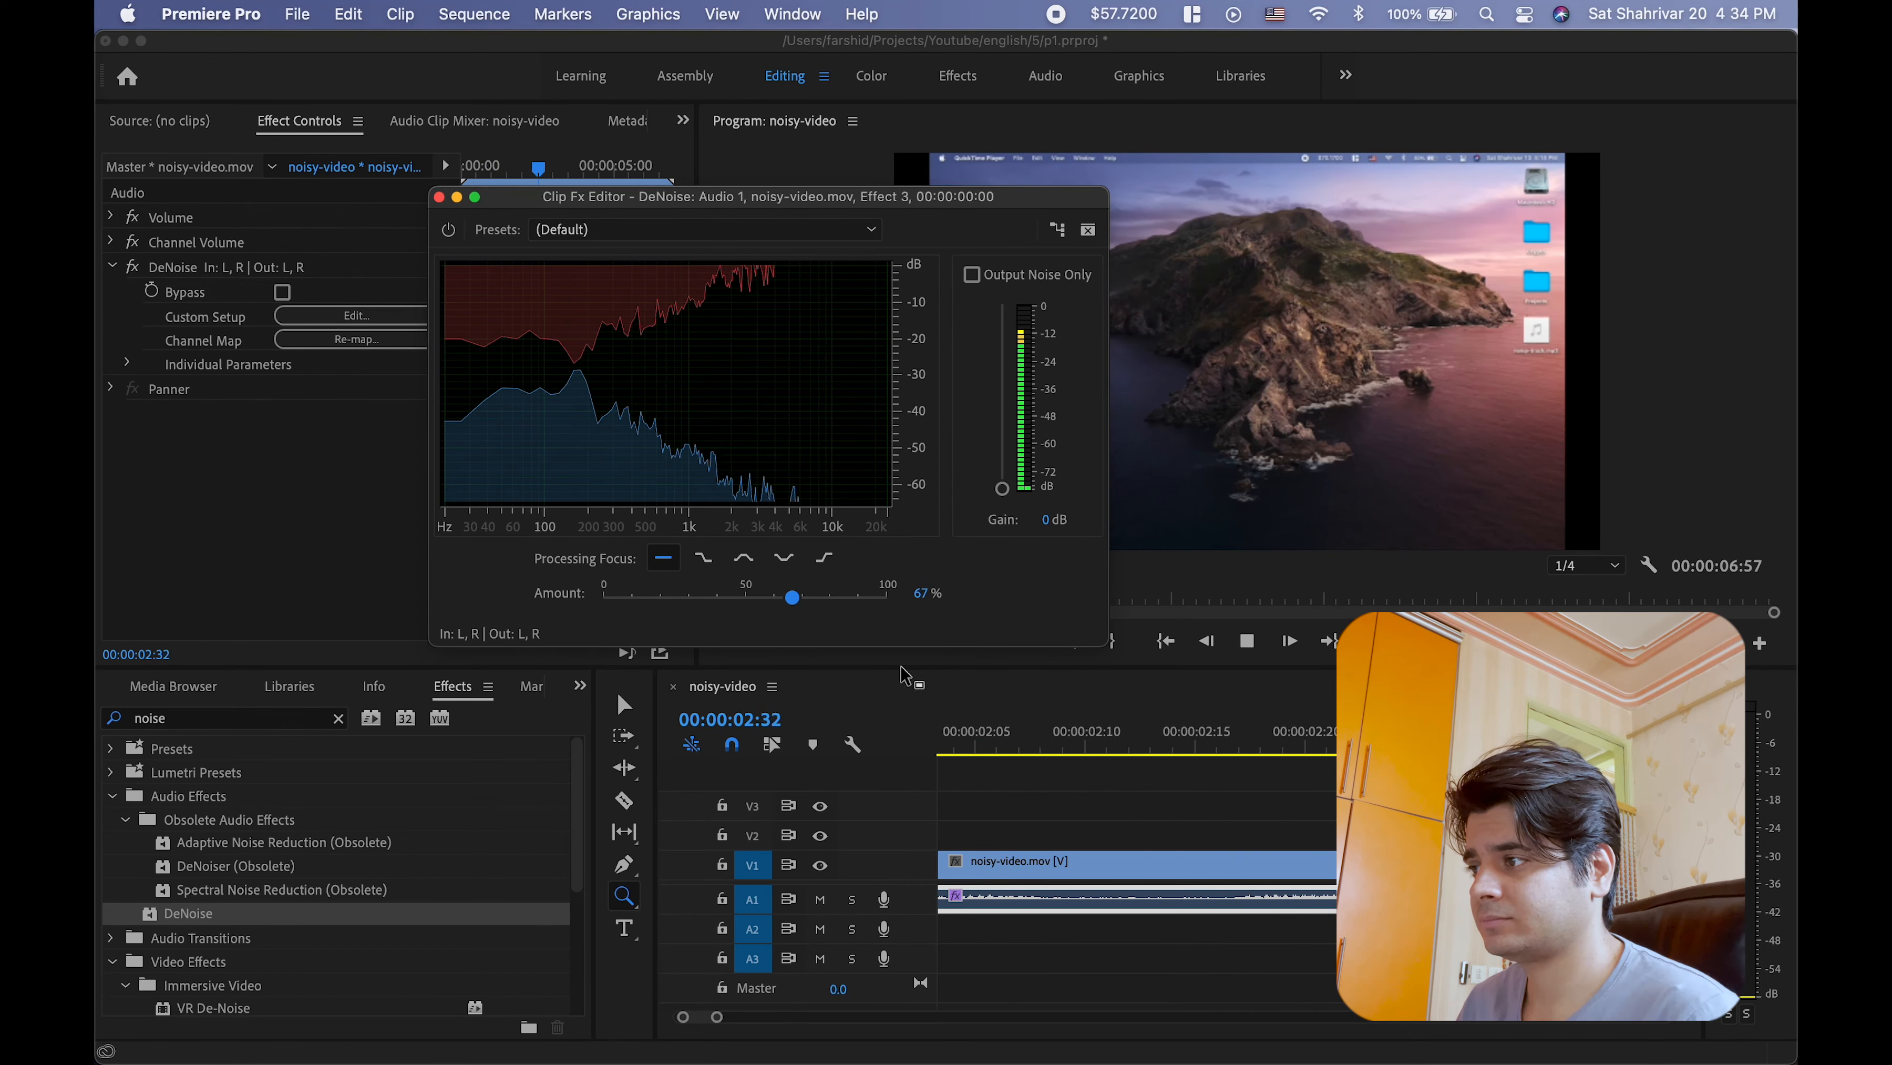
{"action": "left_click_drag", "start_coordinate": [792, 597], "coordinate": [814, 602]}
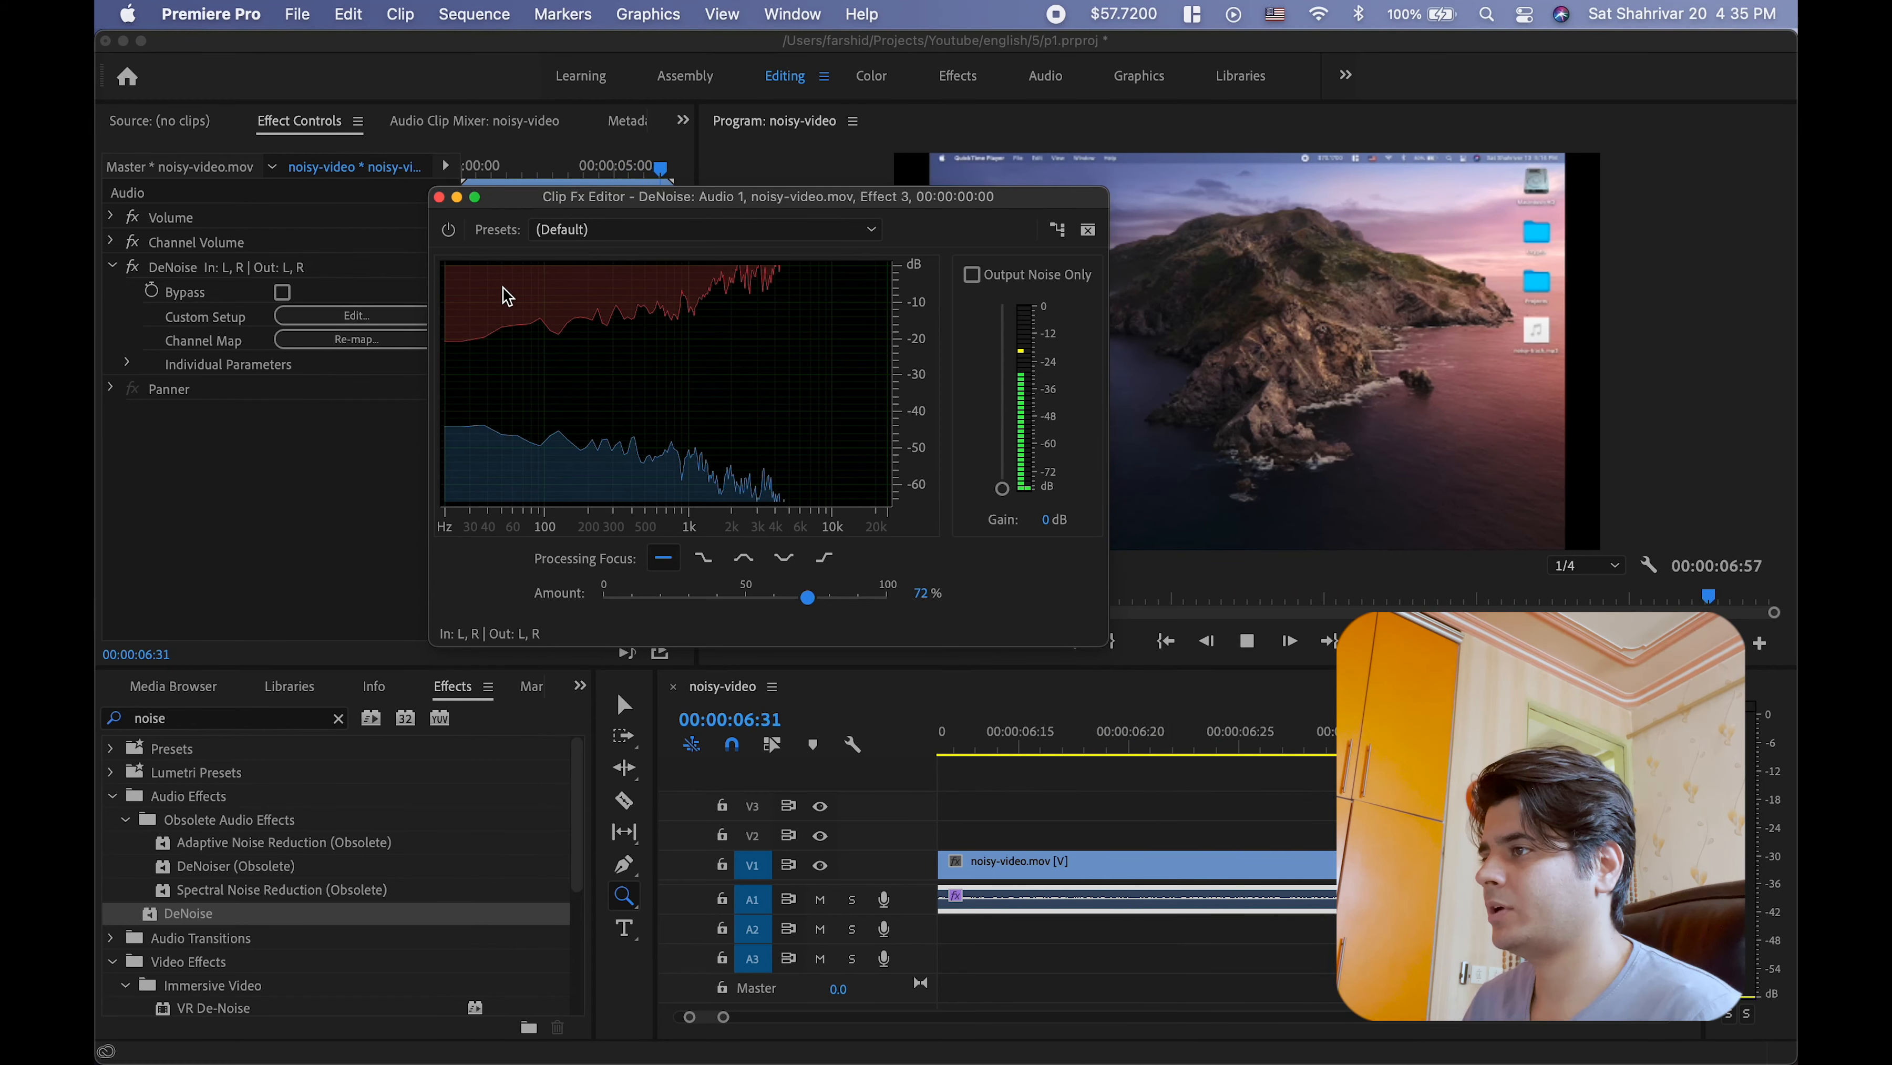
{"action": "left_click", "coordinate": [439, 197]}
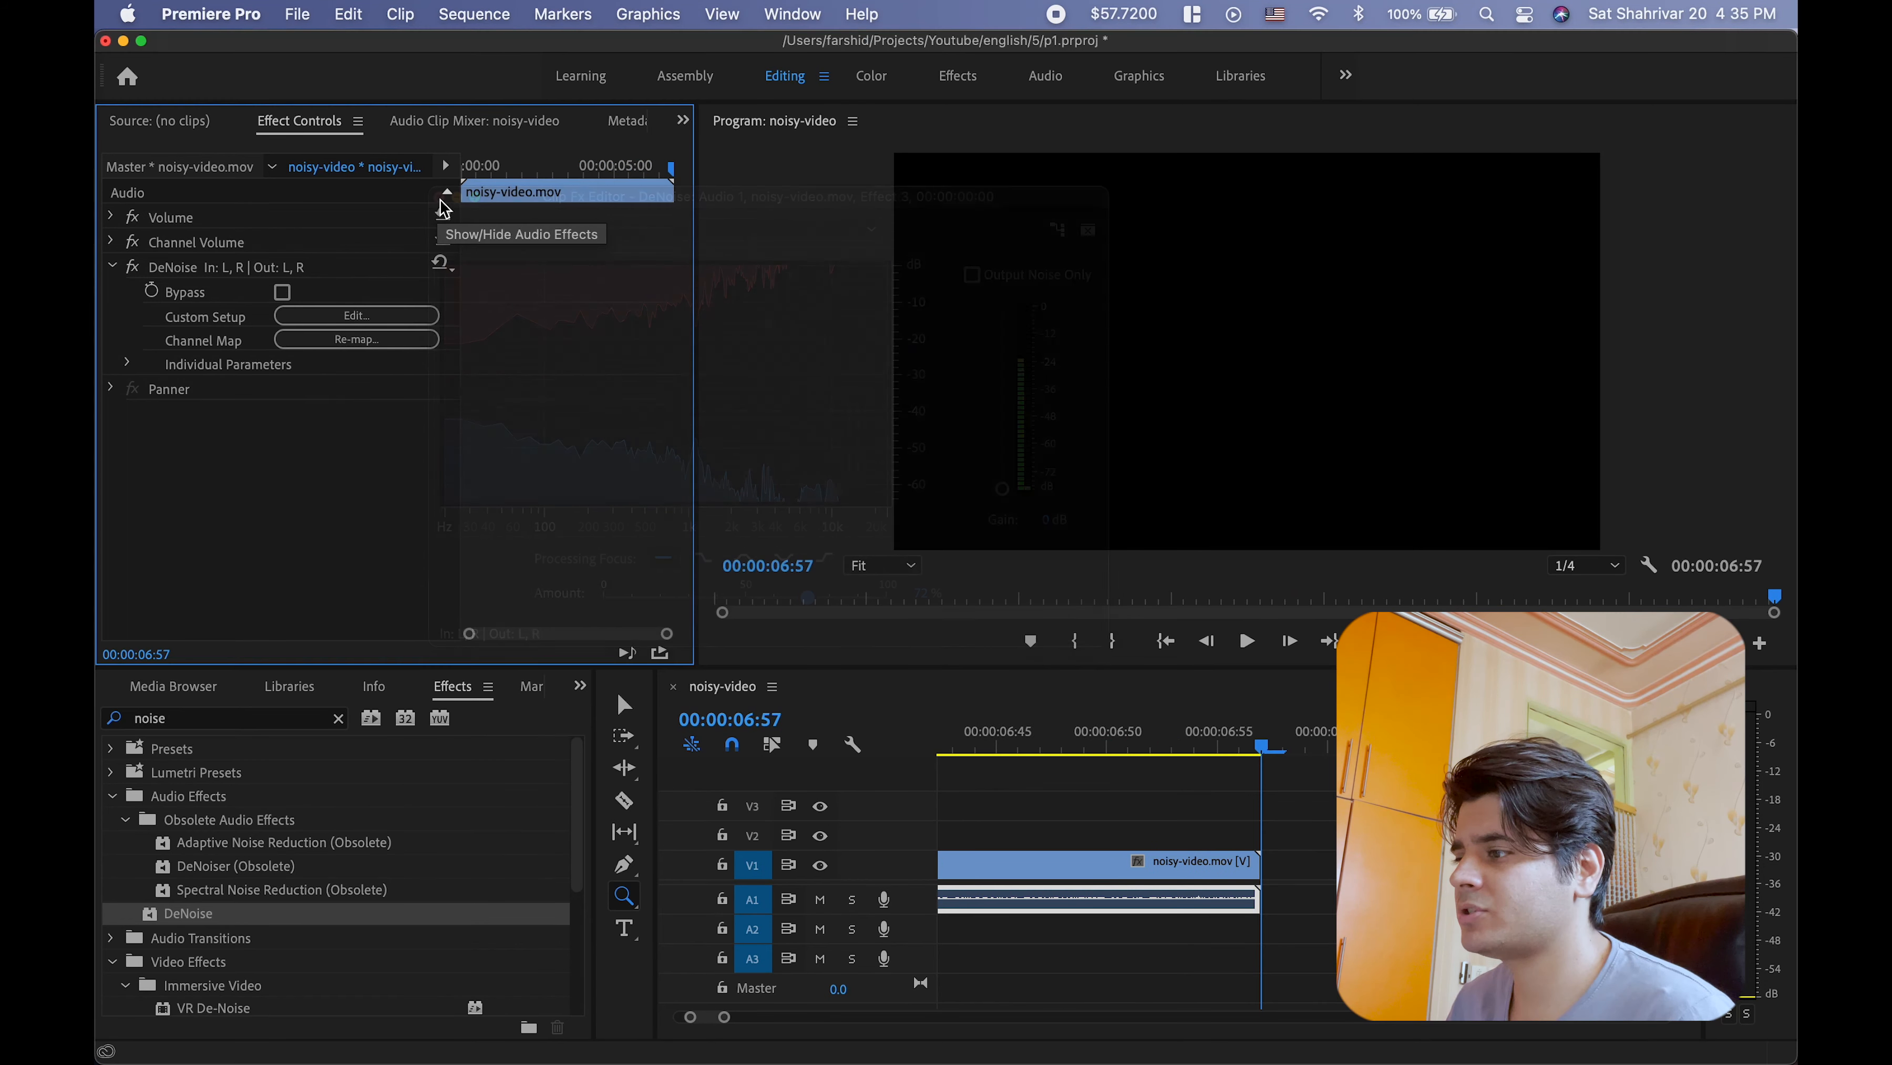
Step: Return the playhead to the sequence start and open the media export settings for the noisy-video sequence
{"action": "key", "text": "Home"}
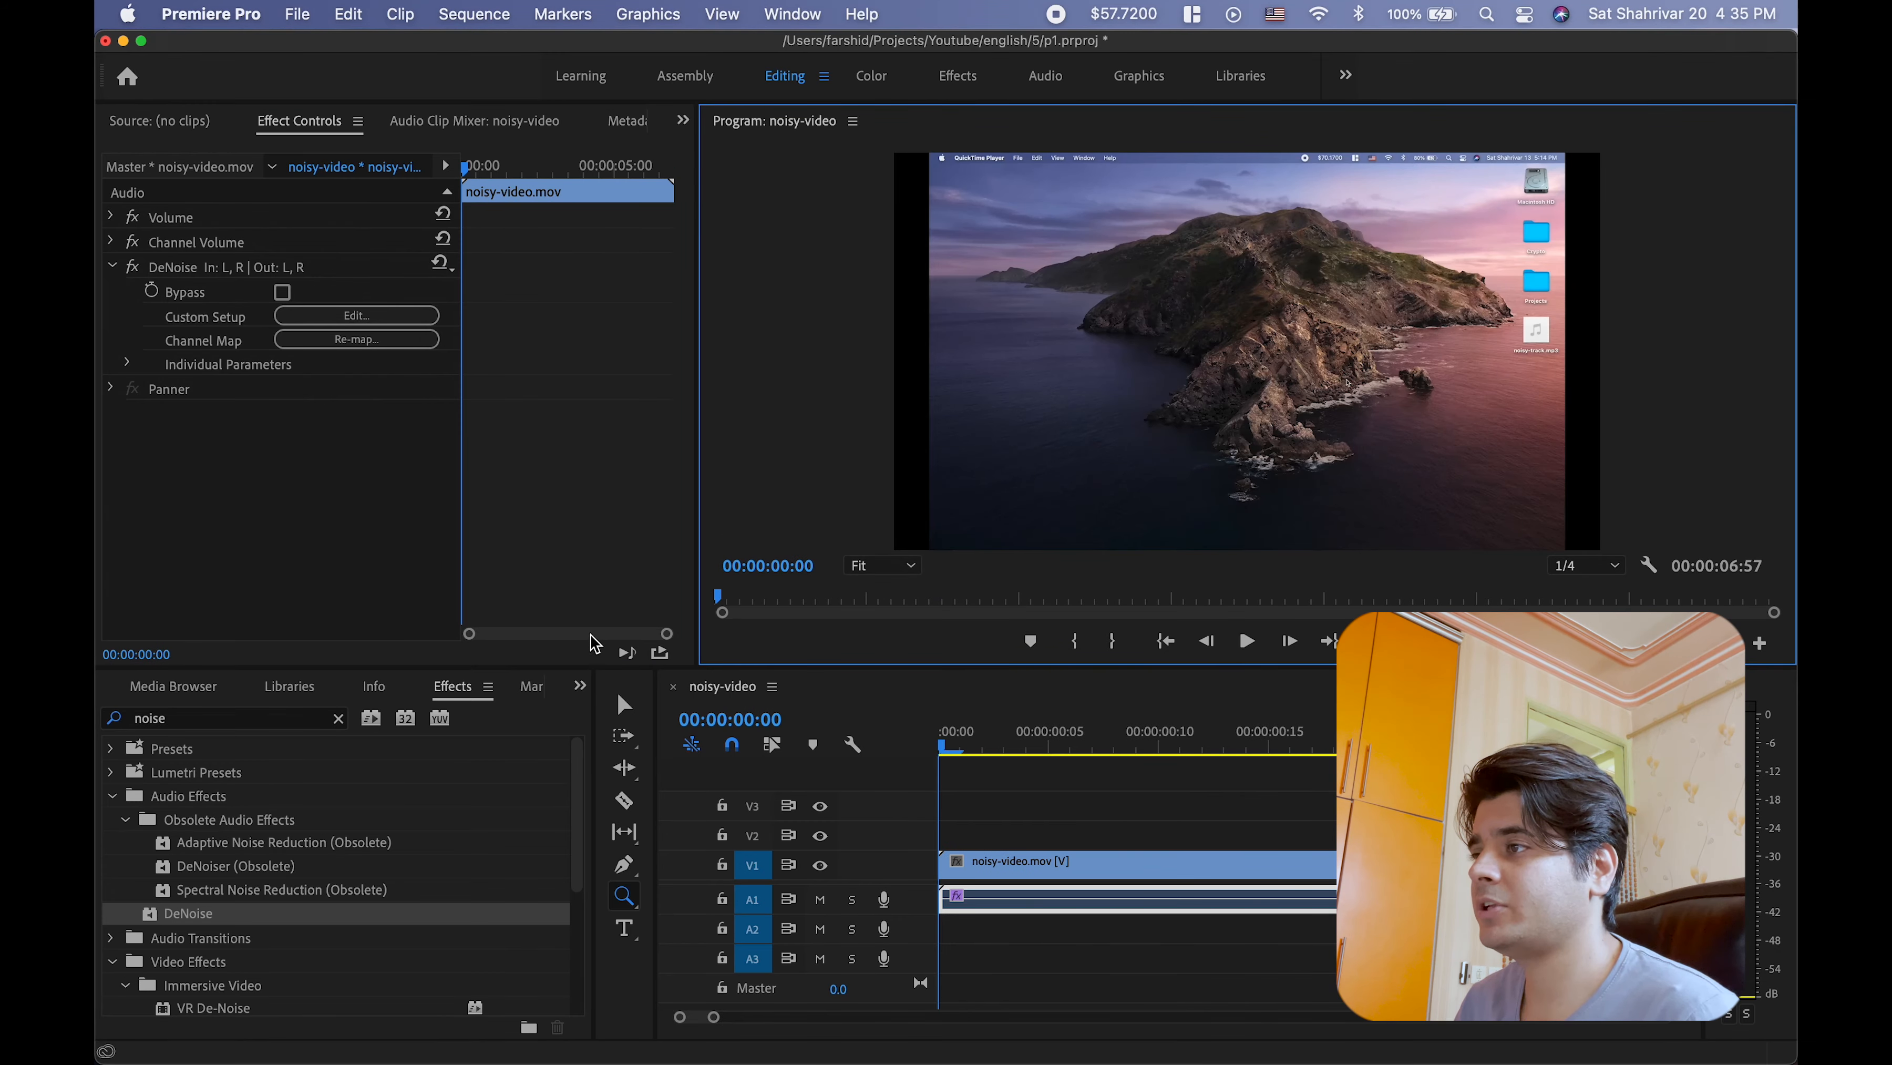
{"action": "left_click", "coordinate": [299, 15]}
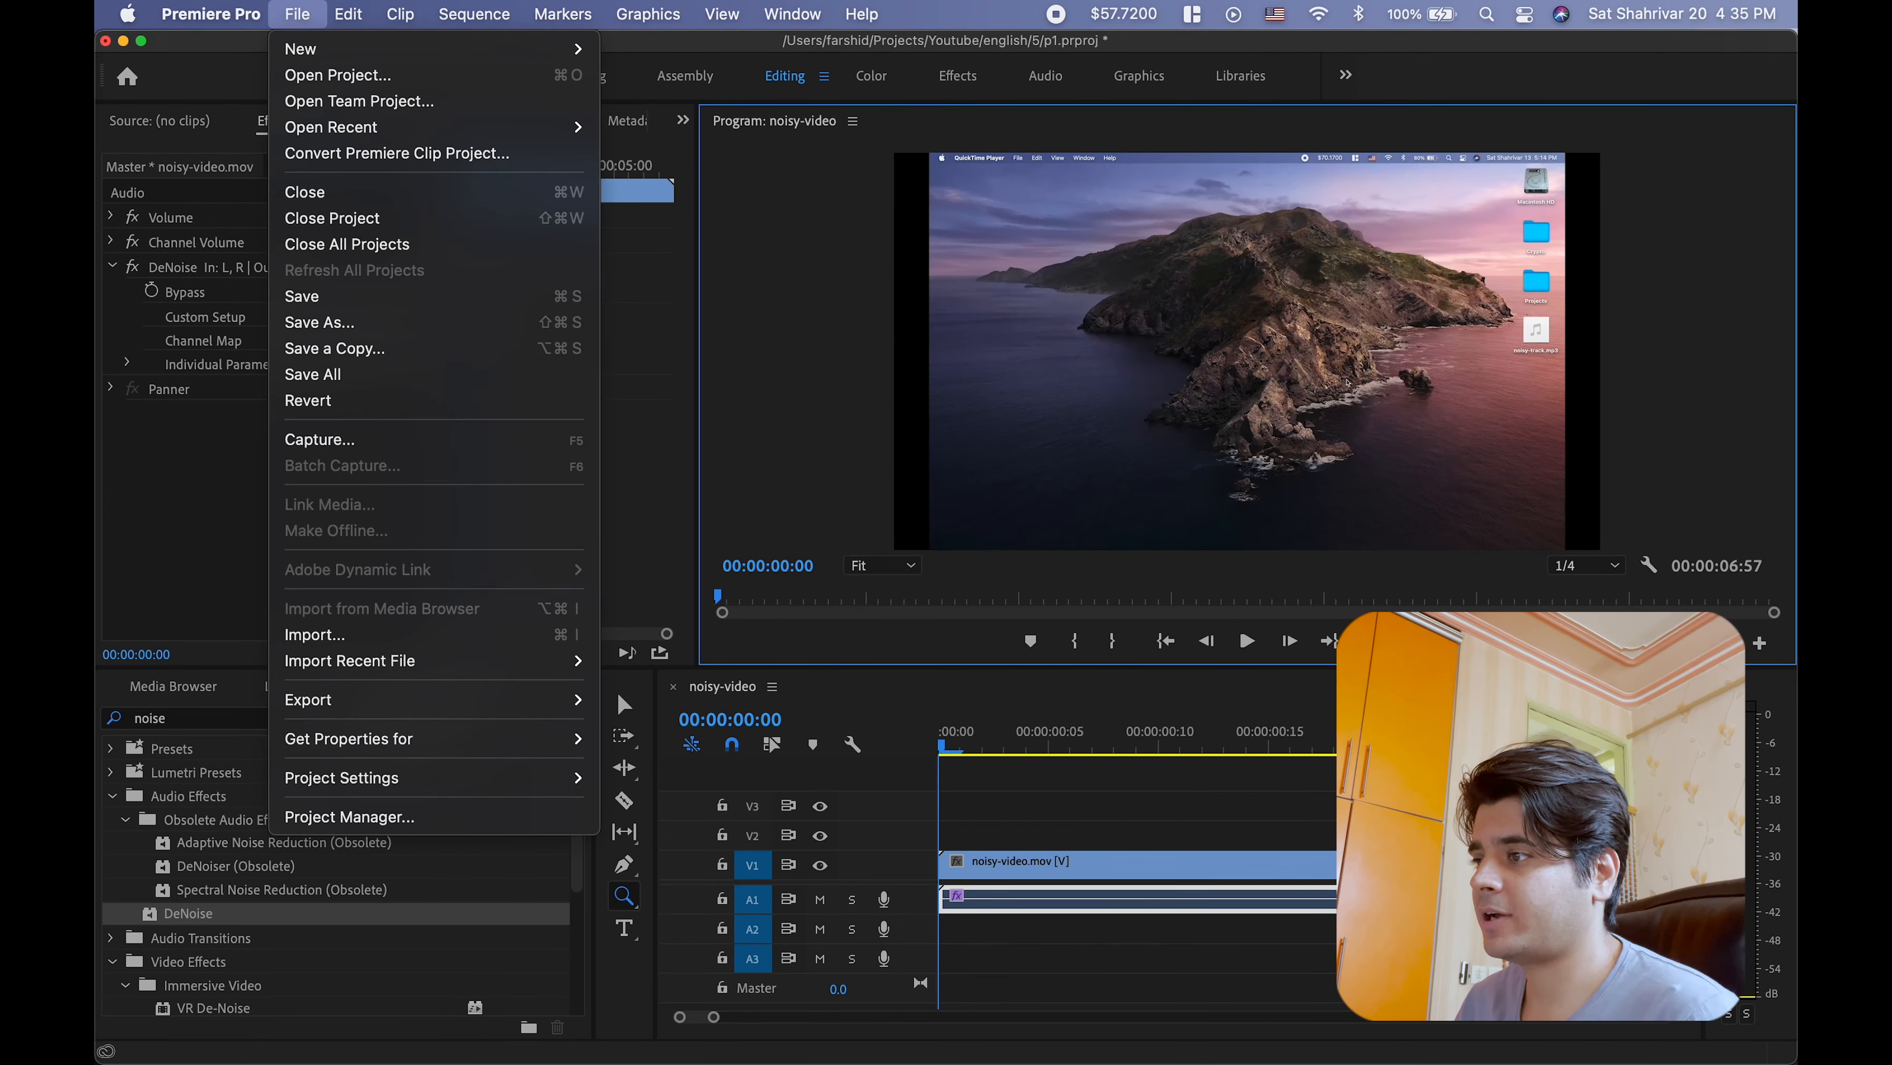
{"action": "mouse_move", "coordinate": [444, 696]}
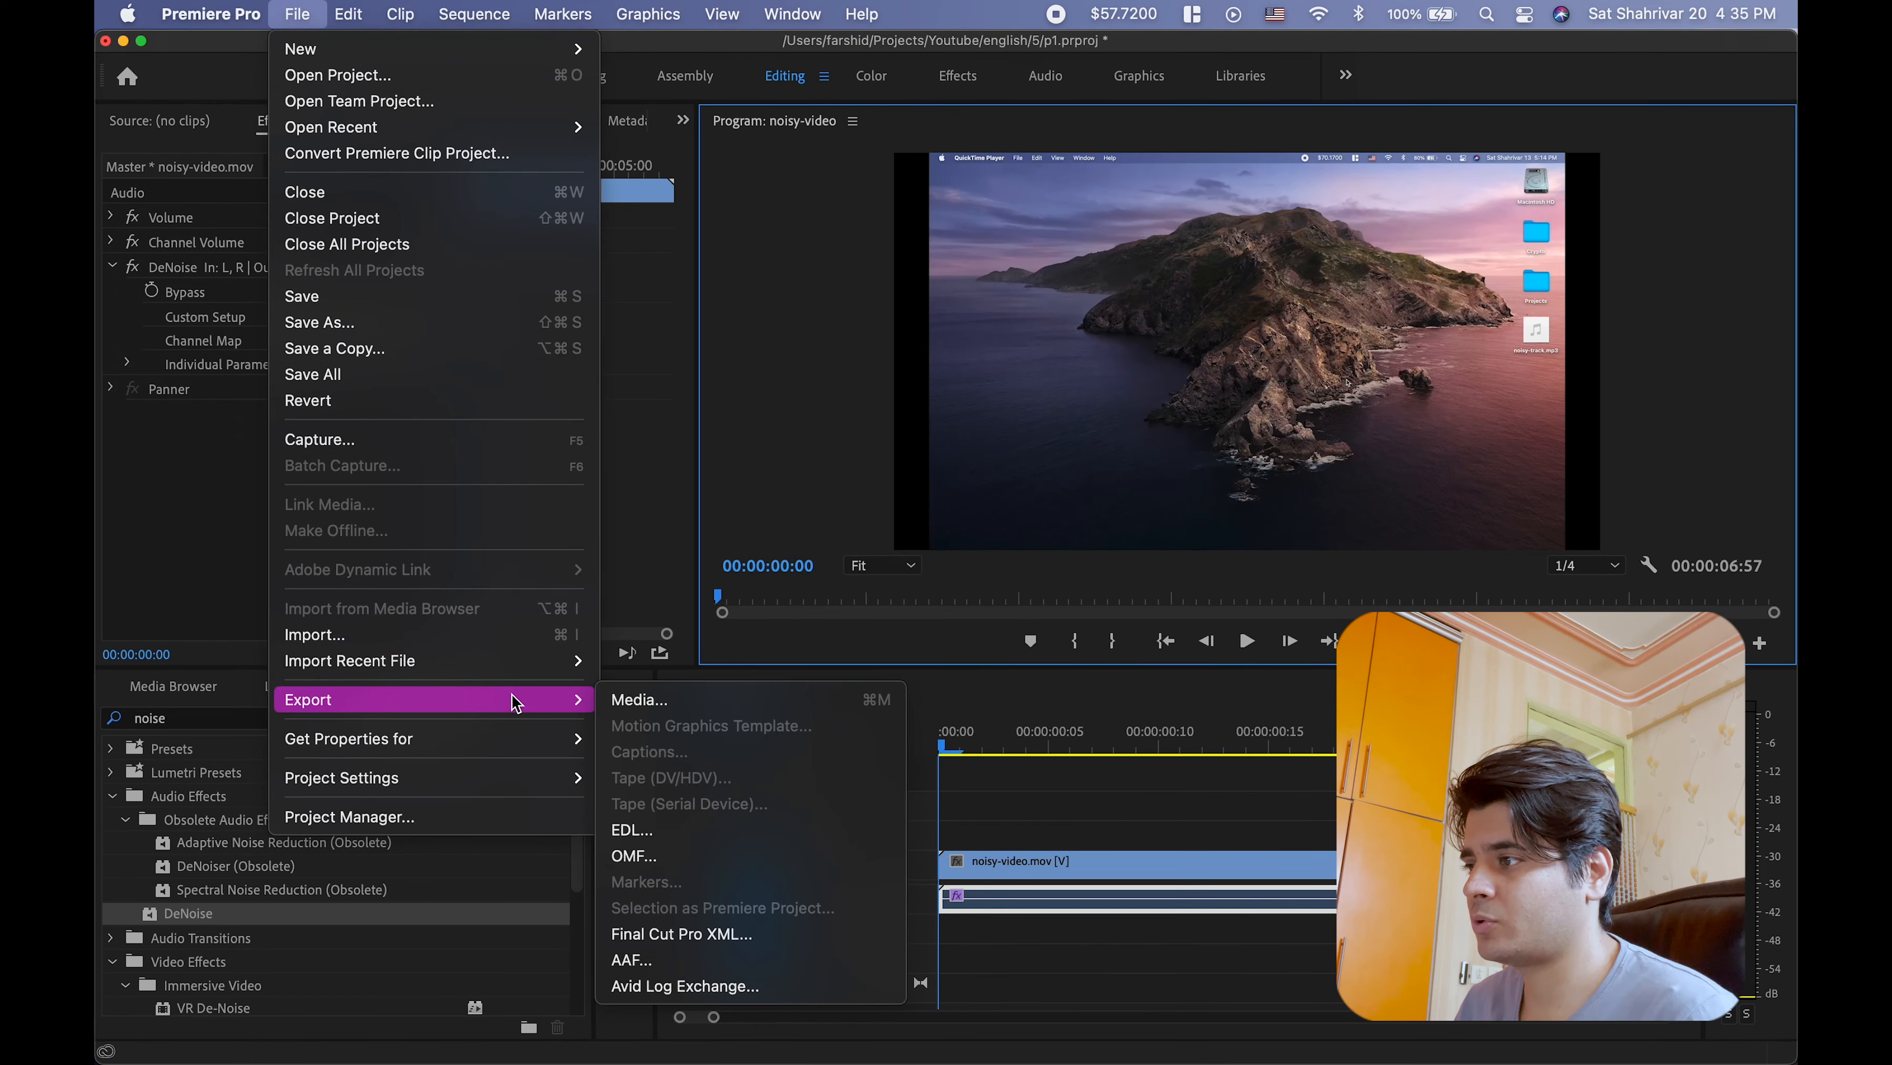
{"action": "left_click", "coordinate": [648, 701]}
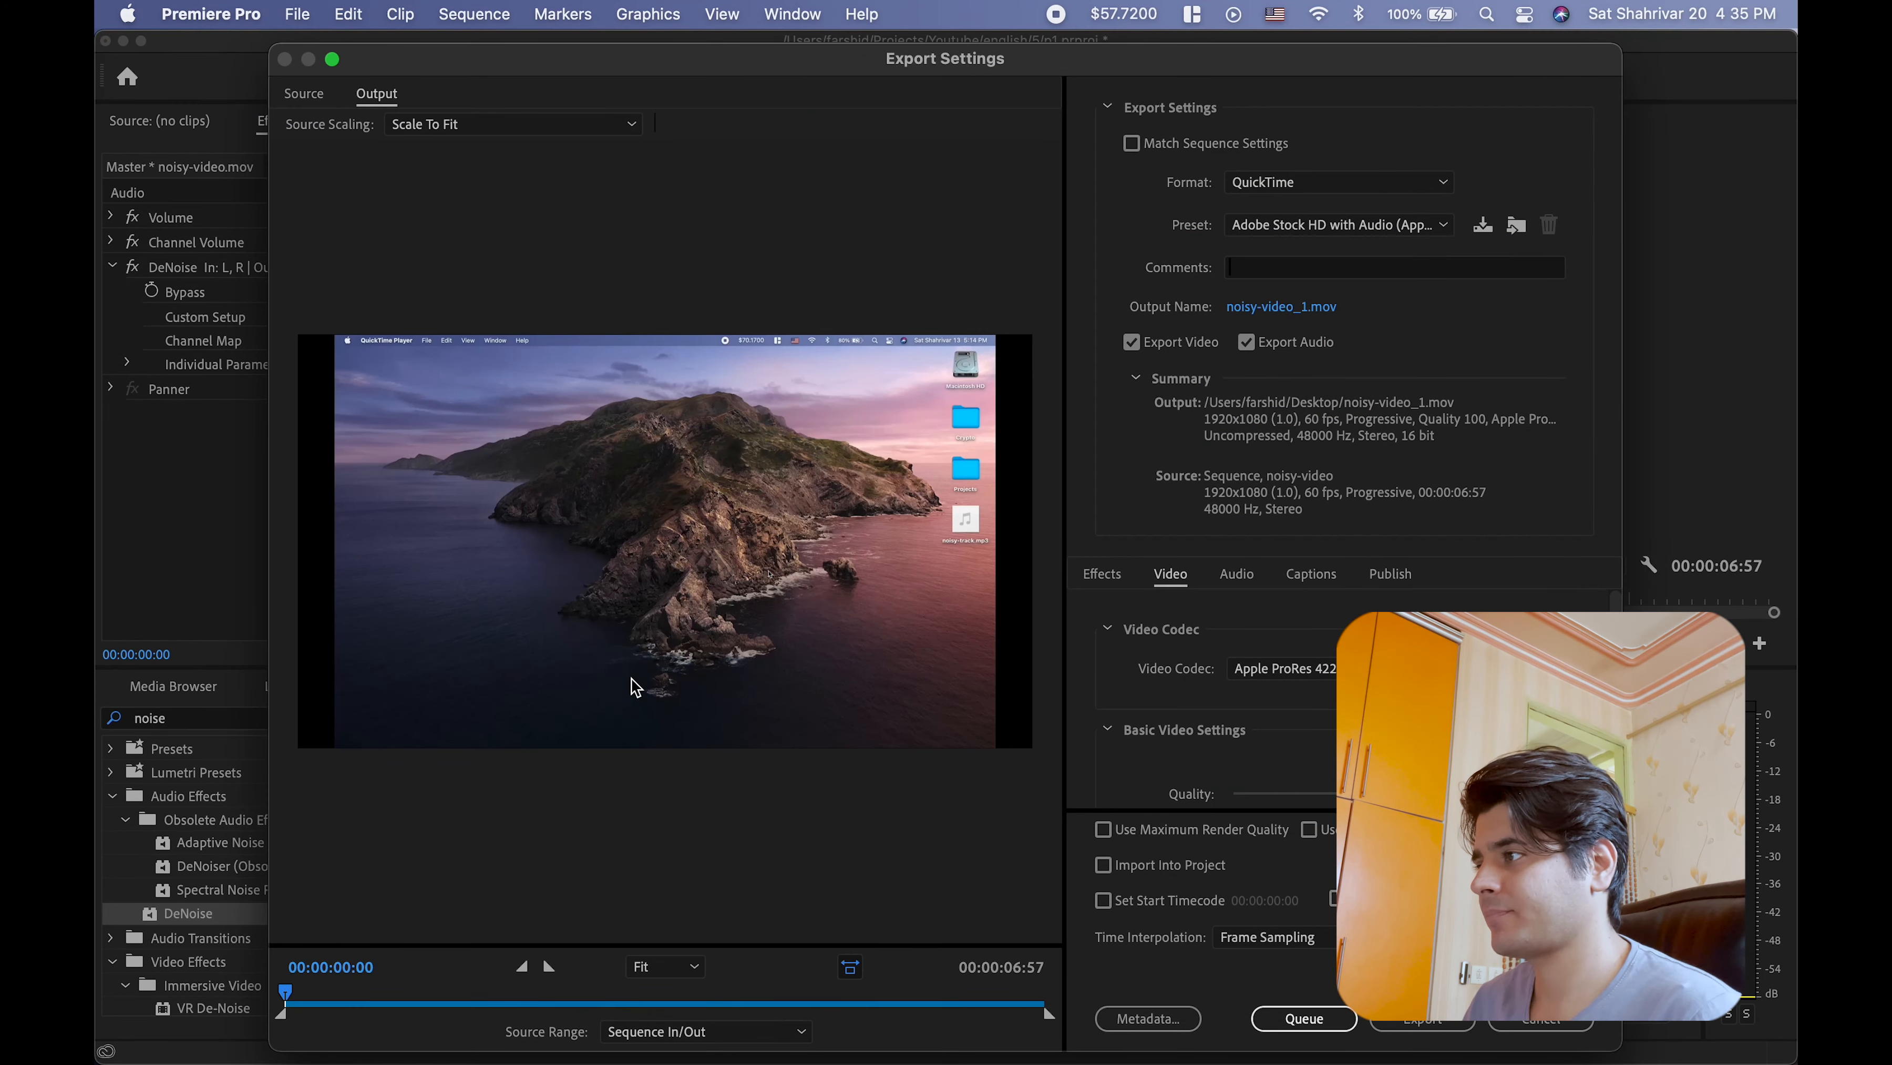
Step: Name the output file denoised.mov, save it to the Desktop, and export the noisy-video sequence
{"action": "left_click", "coordinate": [1276, 307]}
{"action": "left_click_drag", "start_coordinate": [692, 283], "coordinate": [695, 234]}
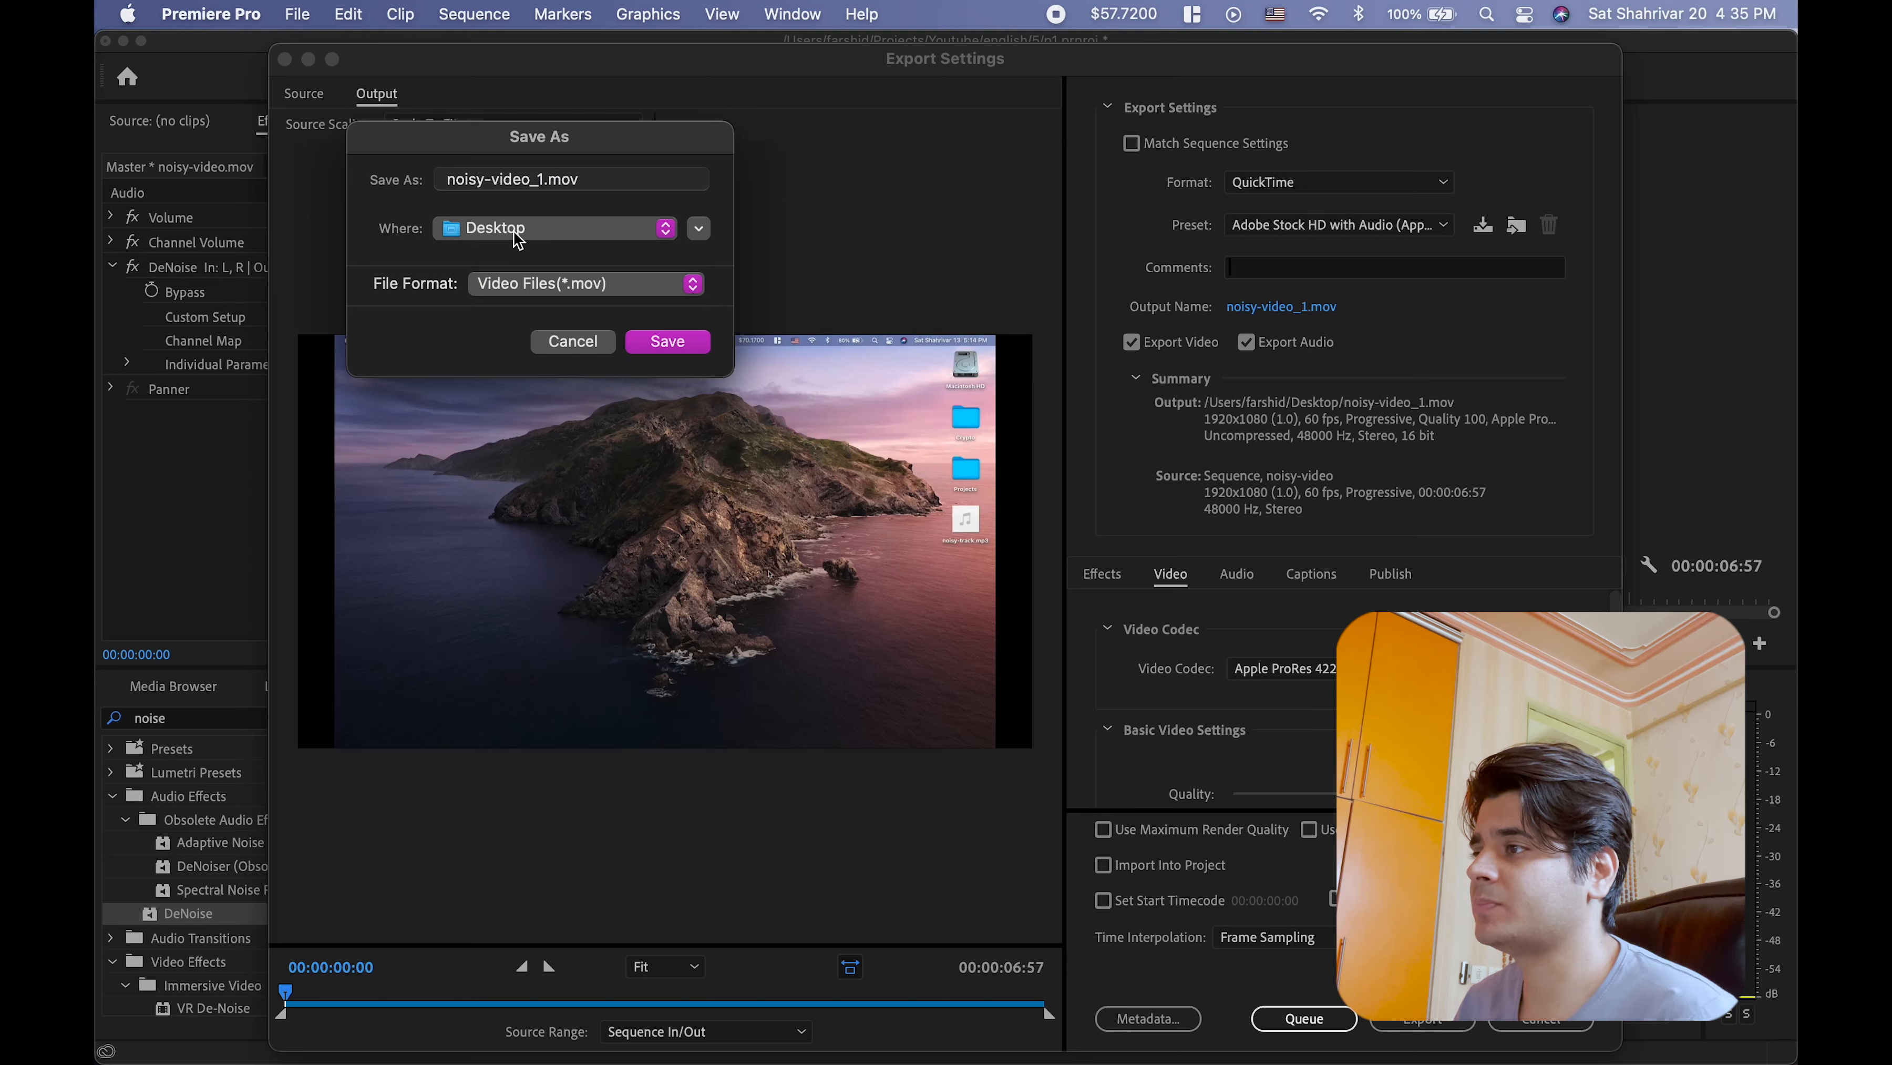
{"action": "left_click", "coordinate": [544, 180]}
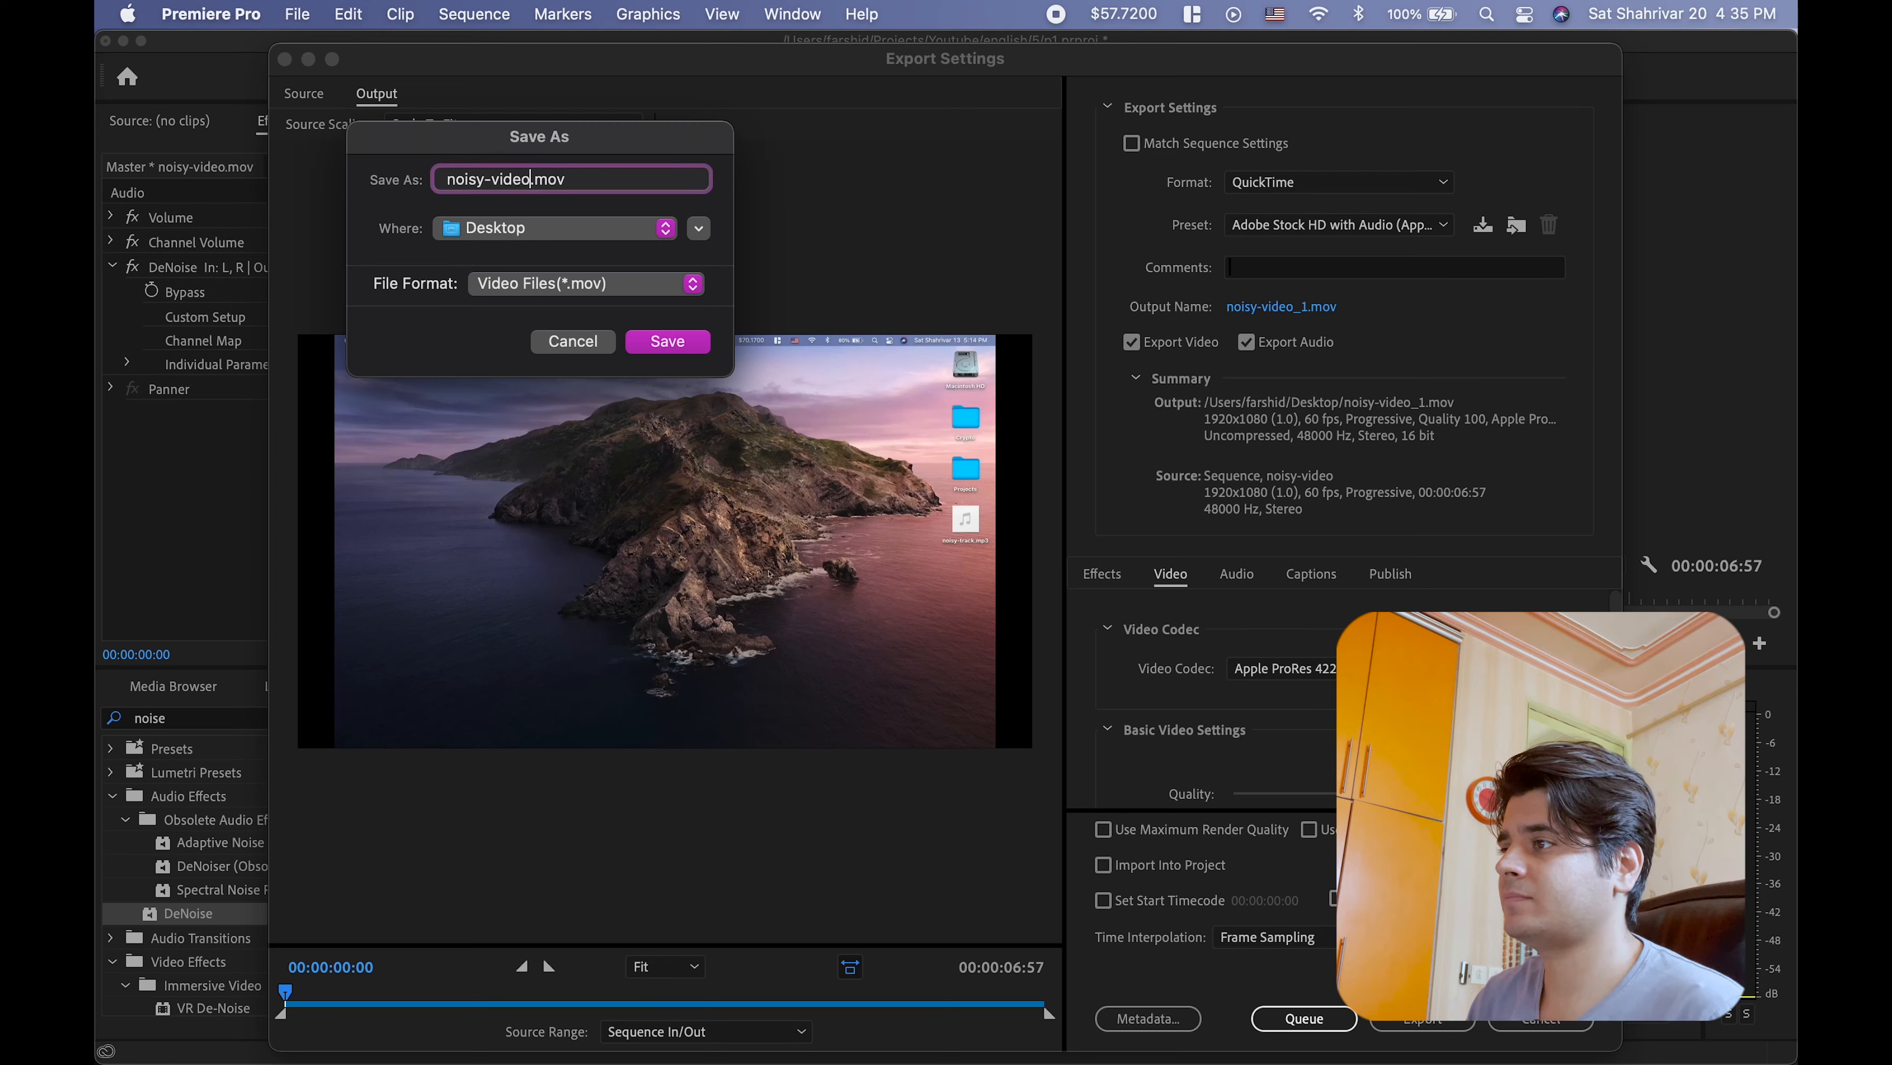
{"action": "key", "text": "super+shift+Left"}
{"action": "type", "text": "de"}
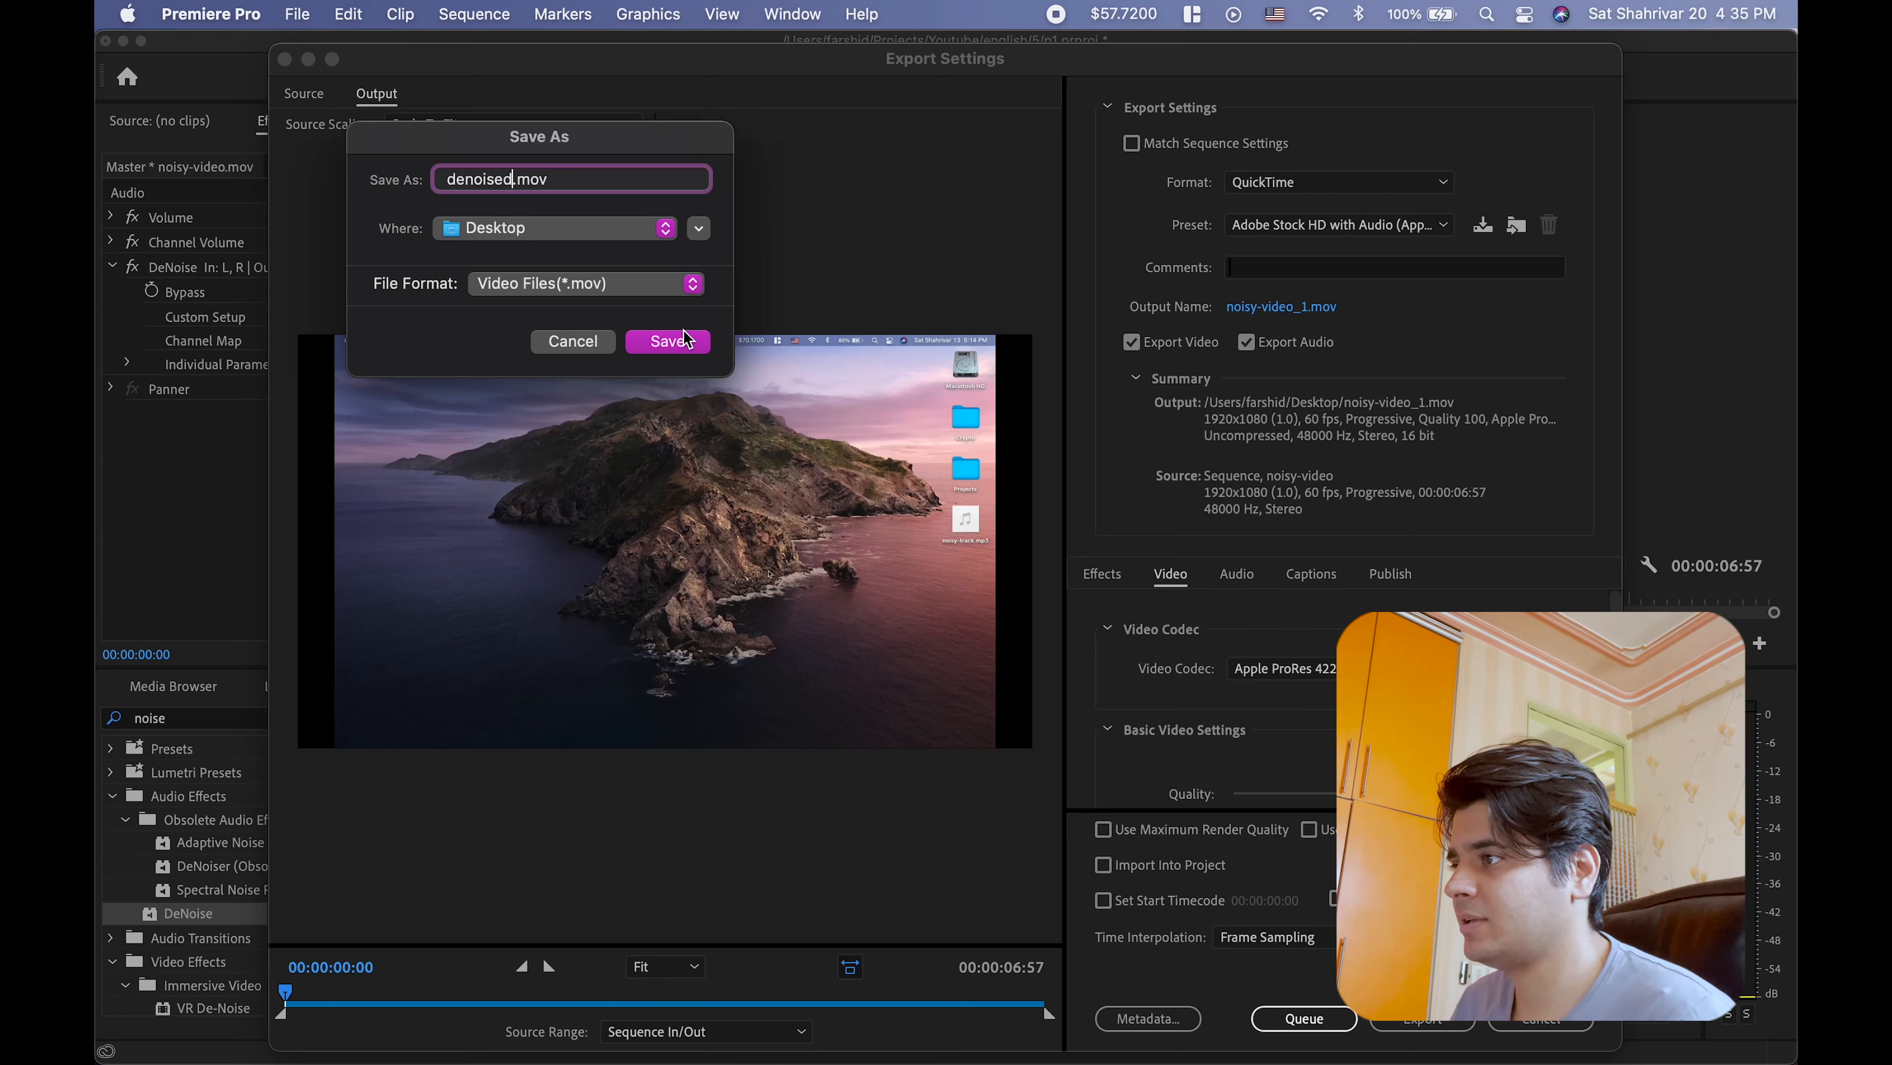
{"action": "left_click", "coordinate": [697, 354]}
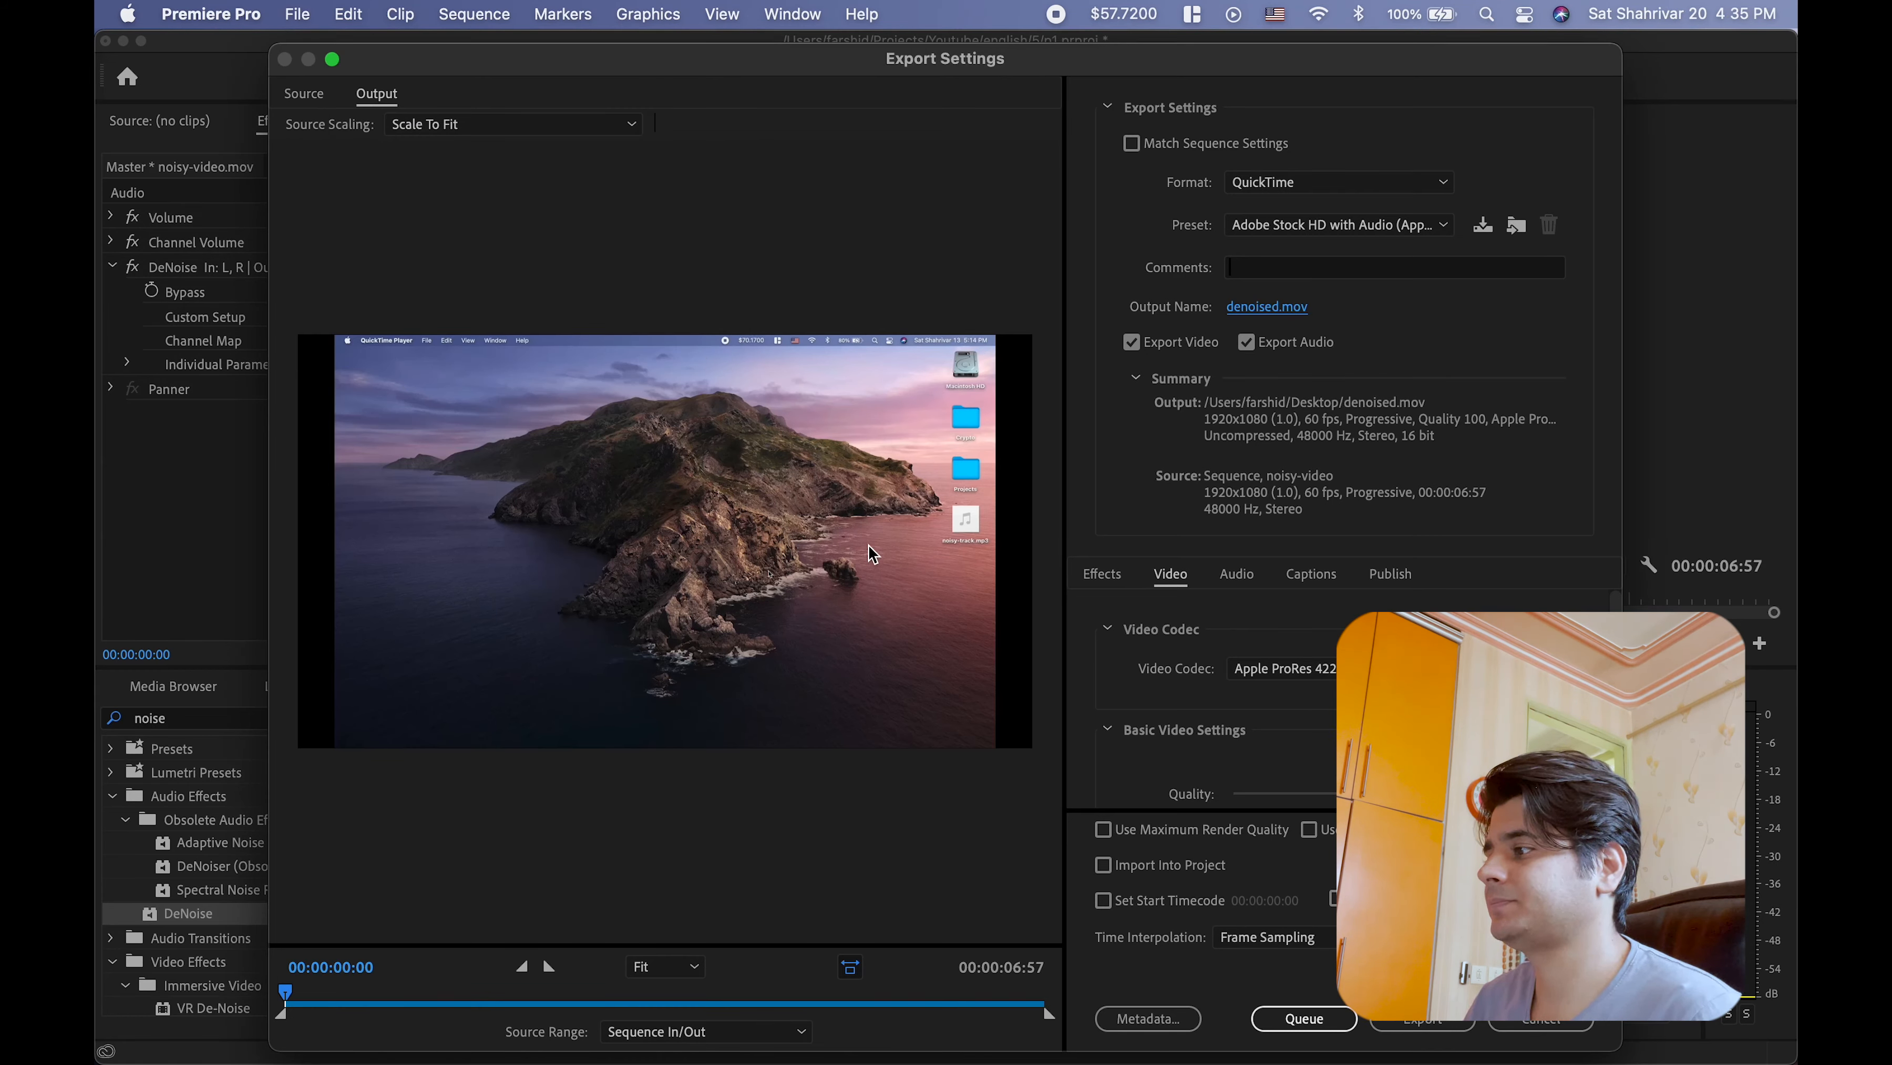
{"action": "left_click", "coordinate": [1439, 1024]}
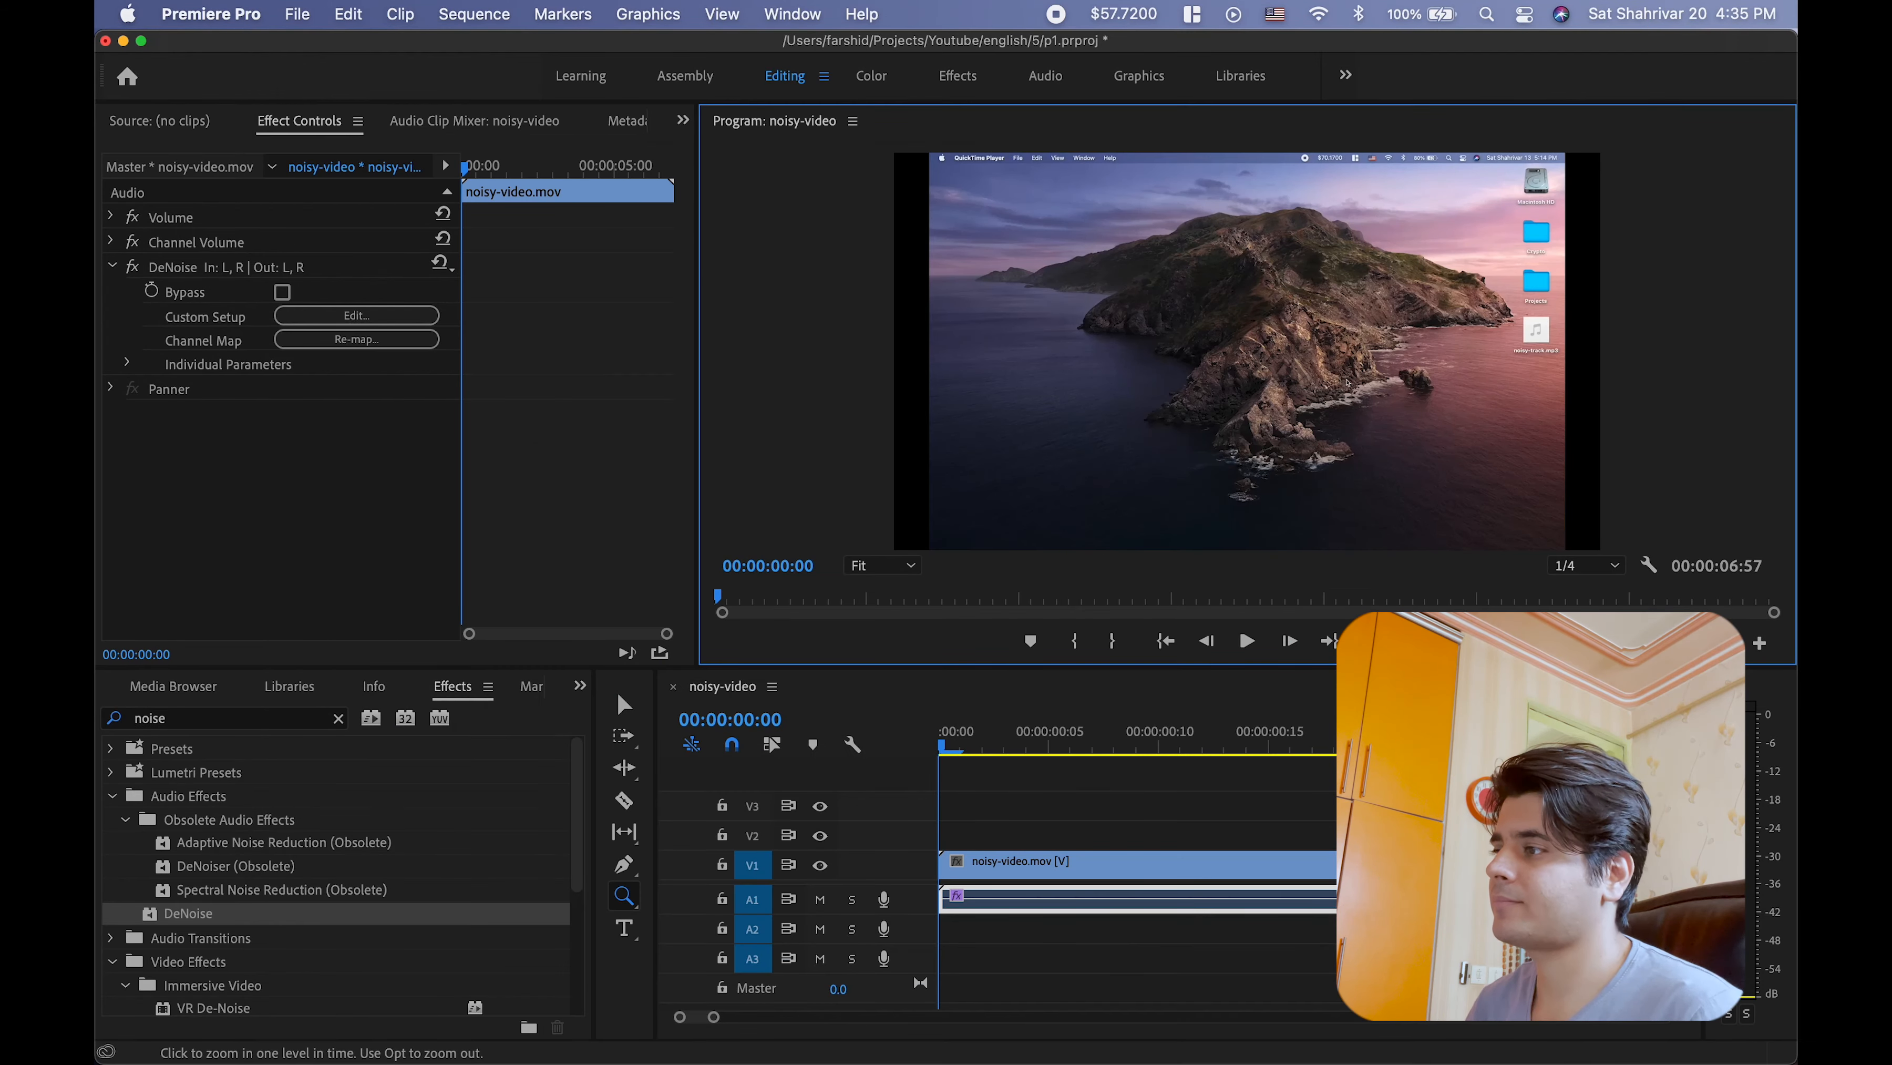
Step: Reveal the desktop and preview the exported .mov file there
{"action": "mouse_move", "coordinate": [1781, 1053]}
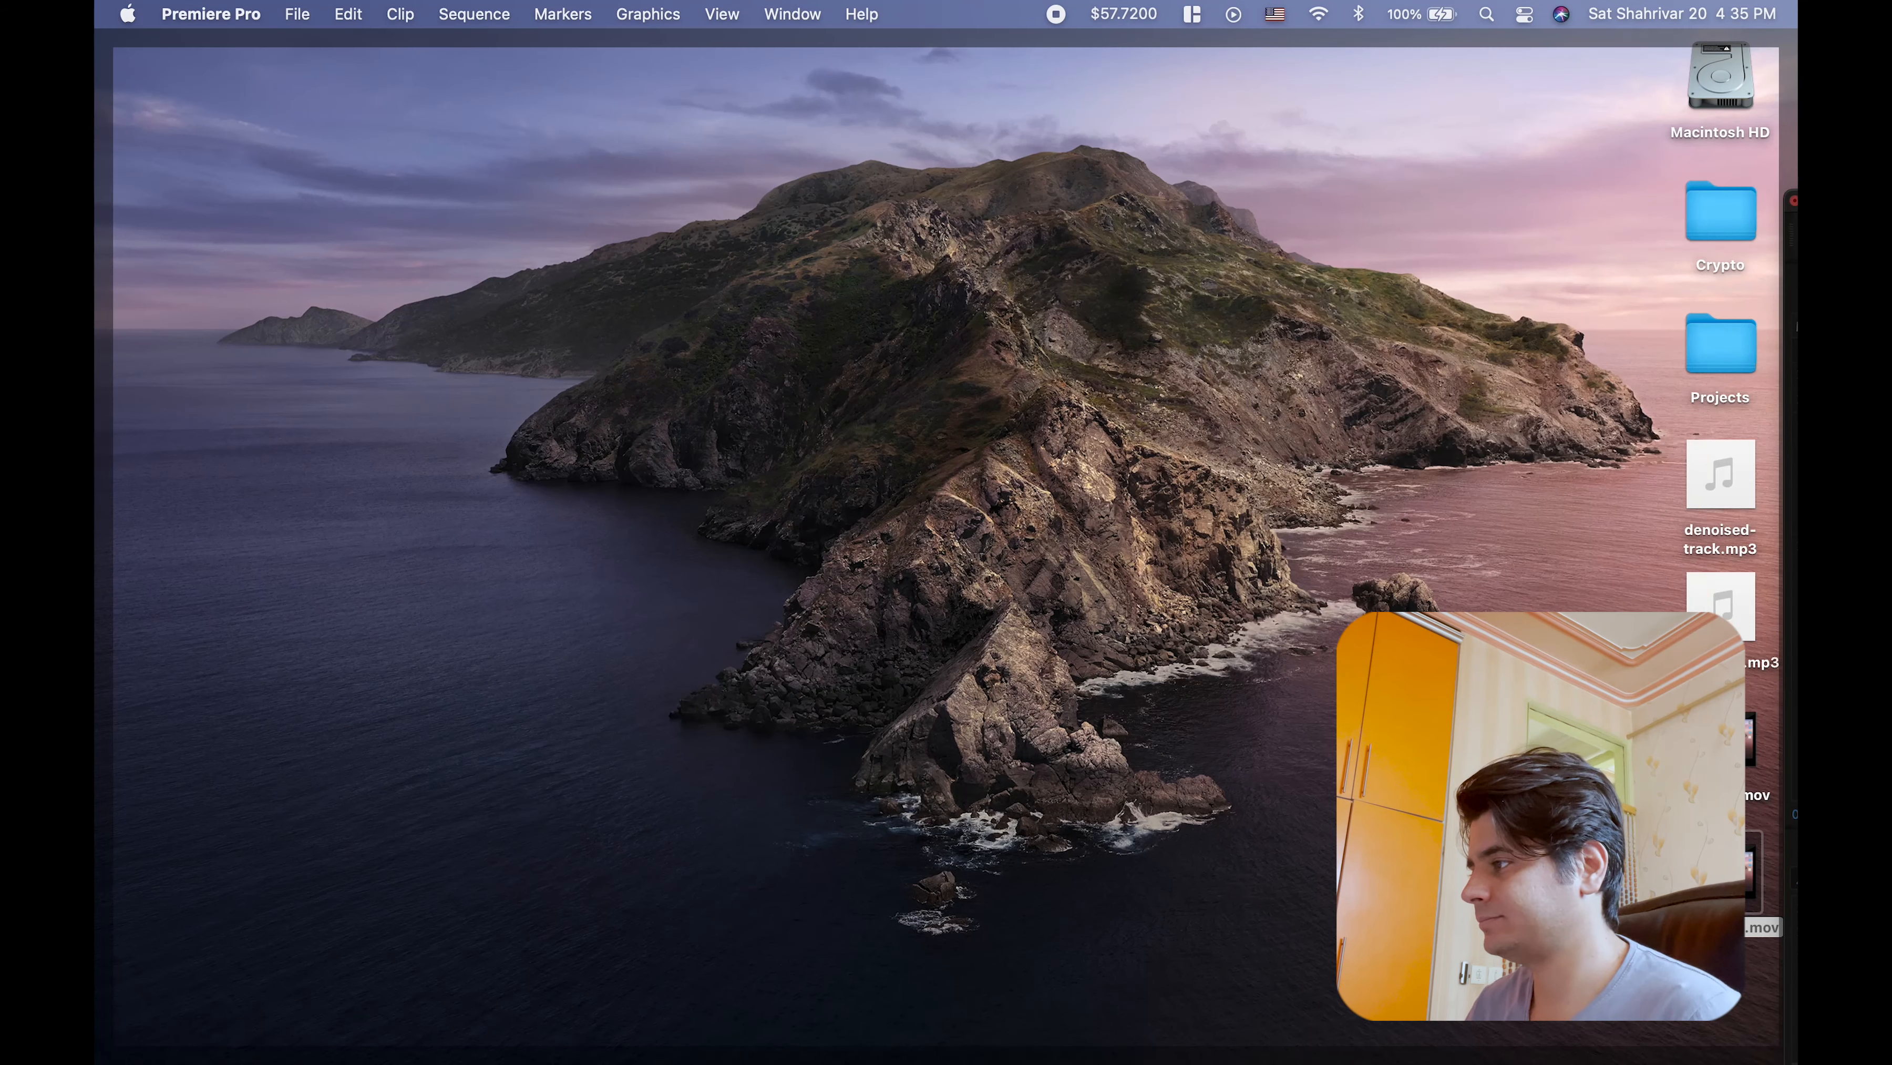
{"action": "left_click", "coordinate": [1746, 716]}
{"action": "key", "text": "space"}
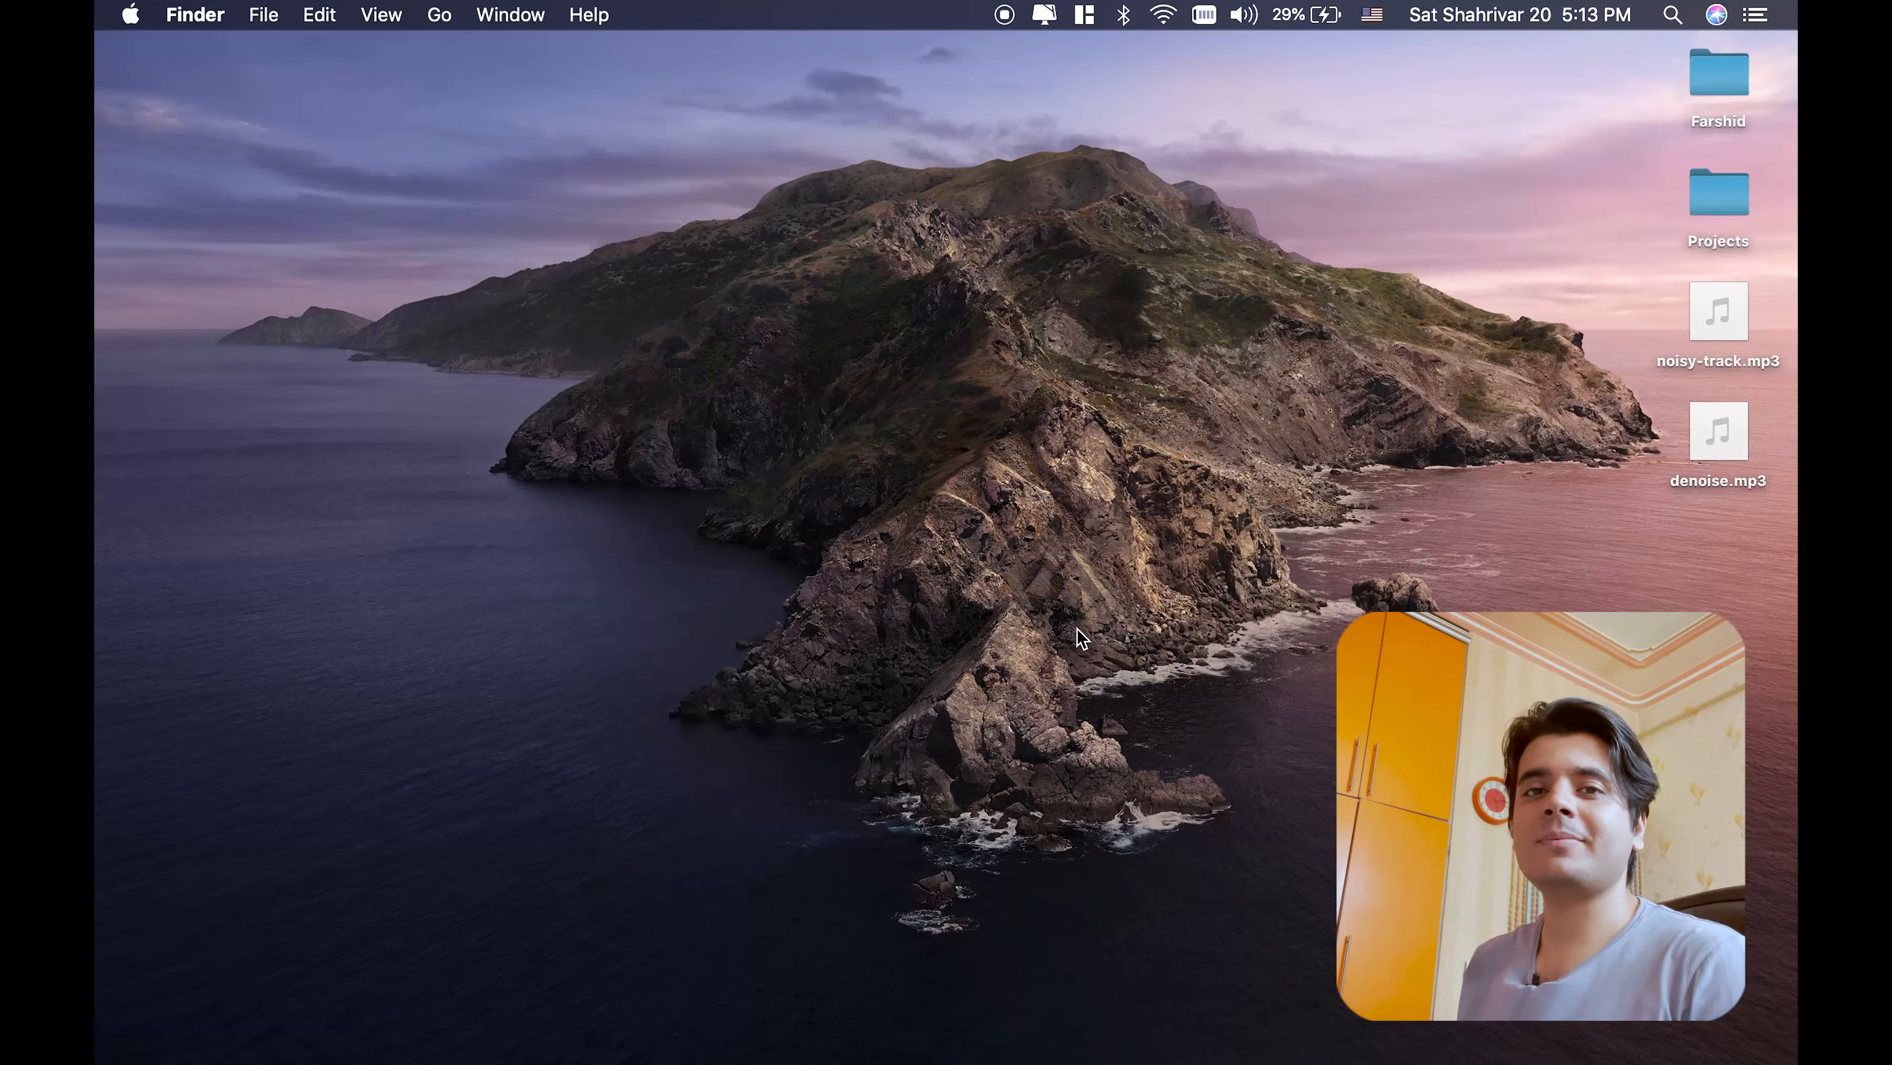
Step: Switch to Chrome and look through the Adobe Audition product page down to its subscription prices
{"action": "key", "text": "ctrl+Left"}
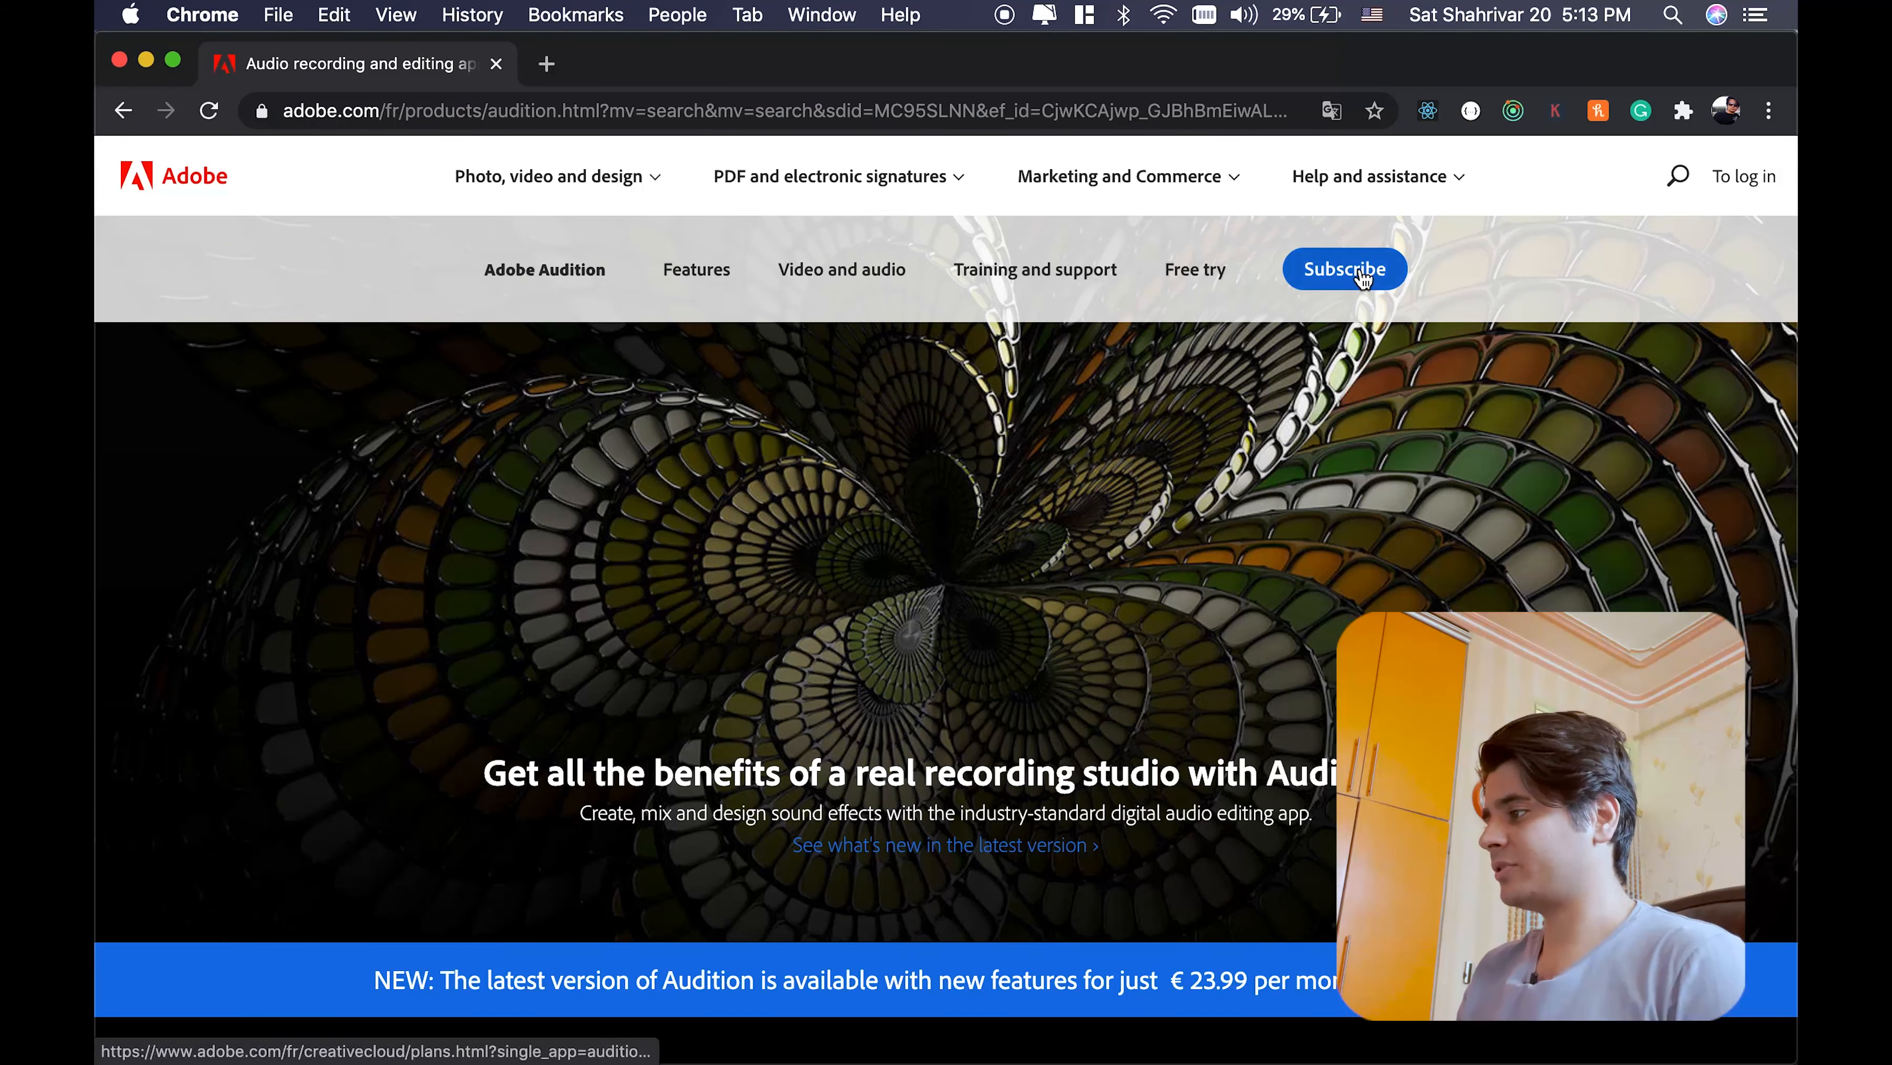
{"action": "scroll", "coordinate": [1254, 487], "scroll_direction": "down", "scroll_amount": 20}
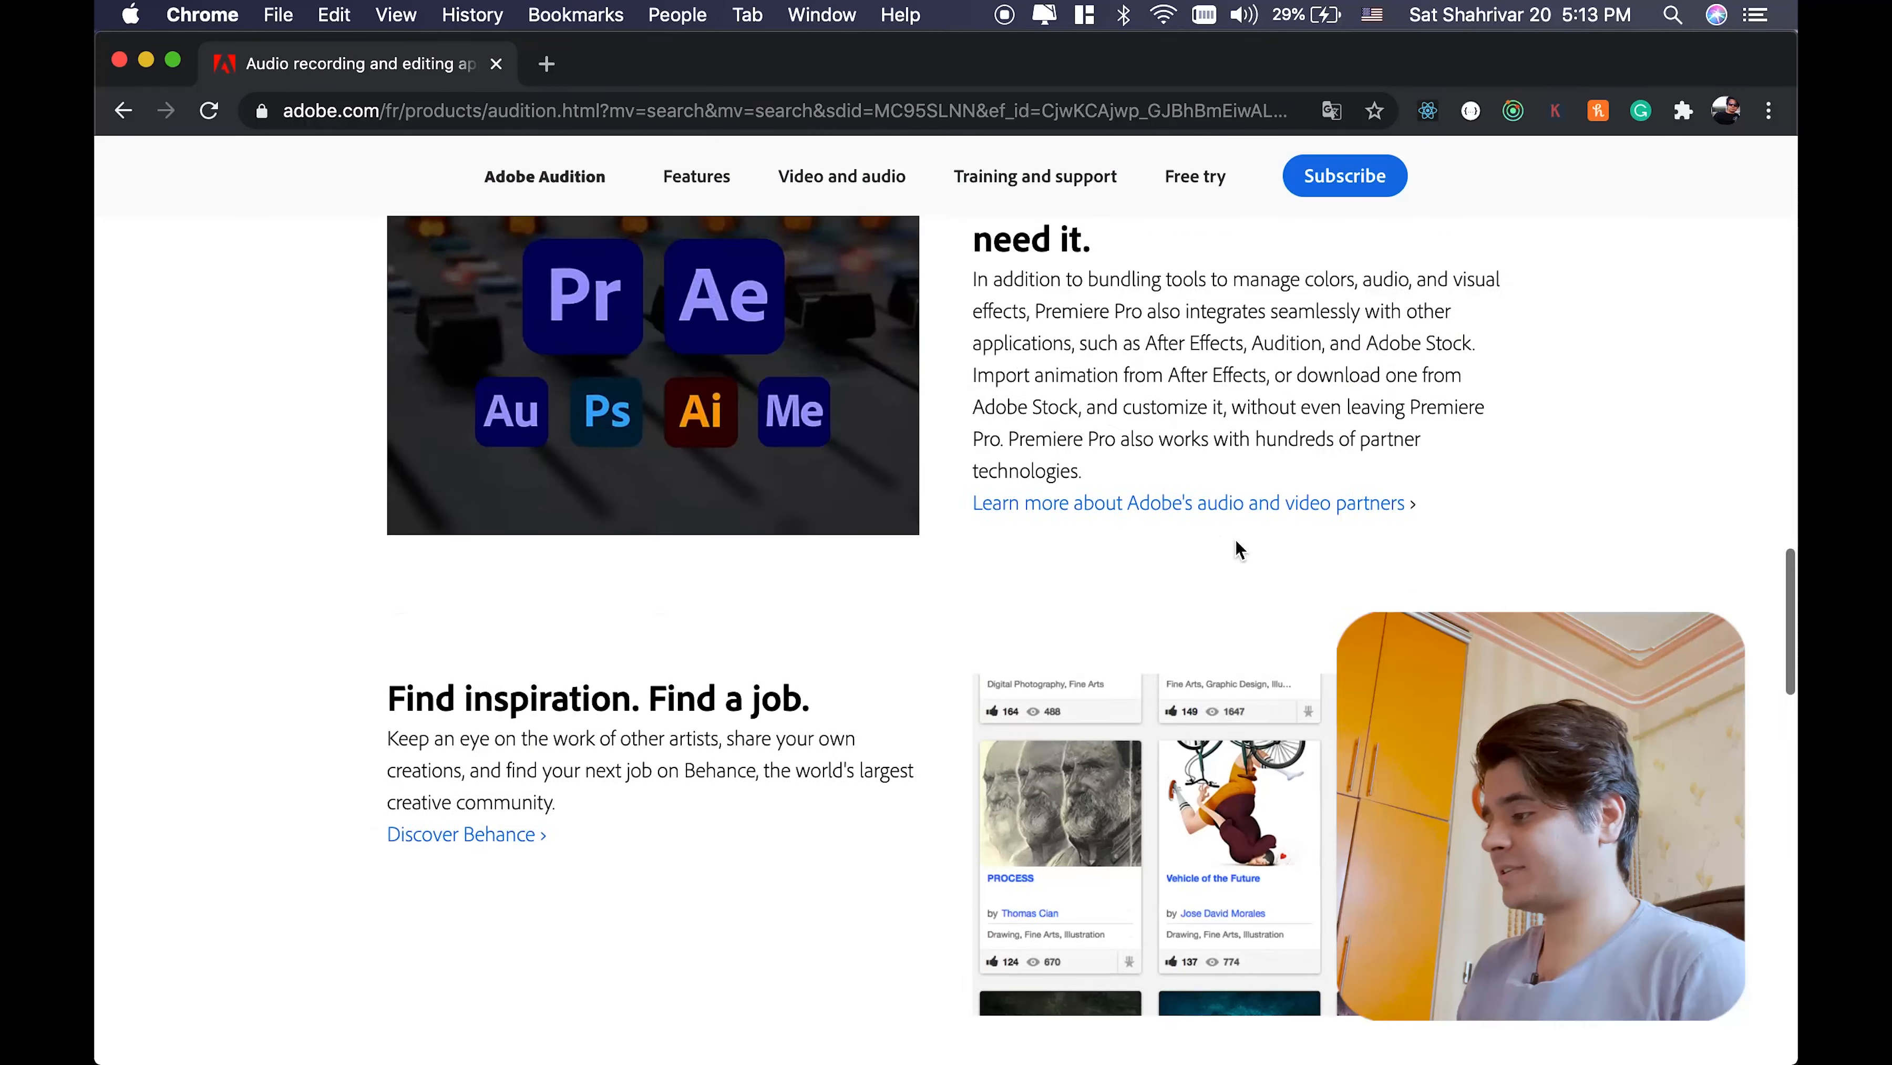
{"action": "scroll", "coordinate": [1238, 550], "scroll_direction": "down", "scroll_amount": 10}
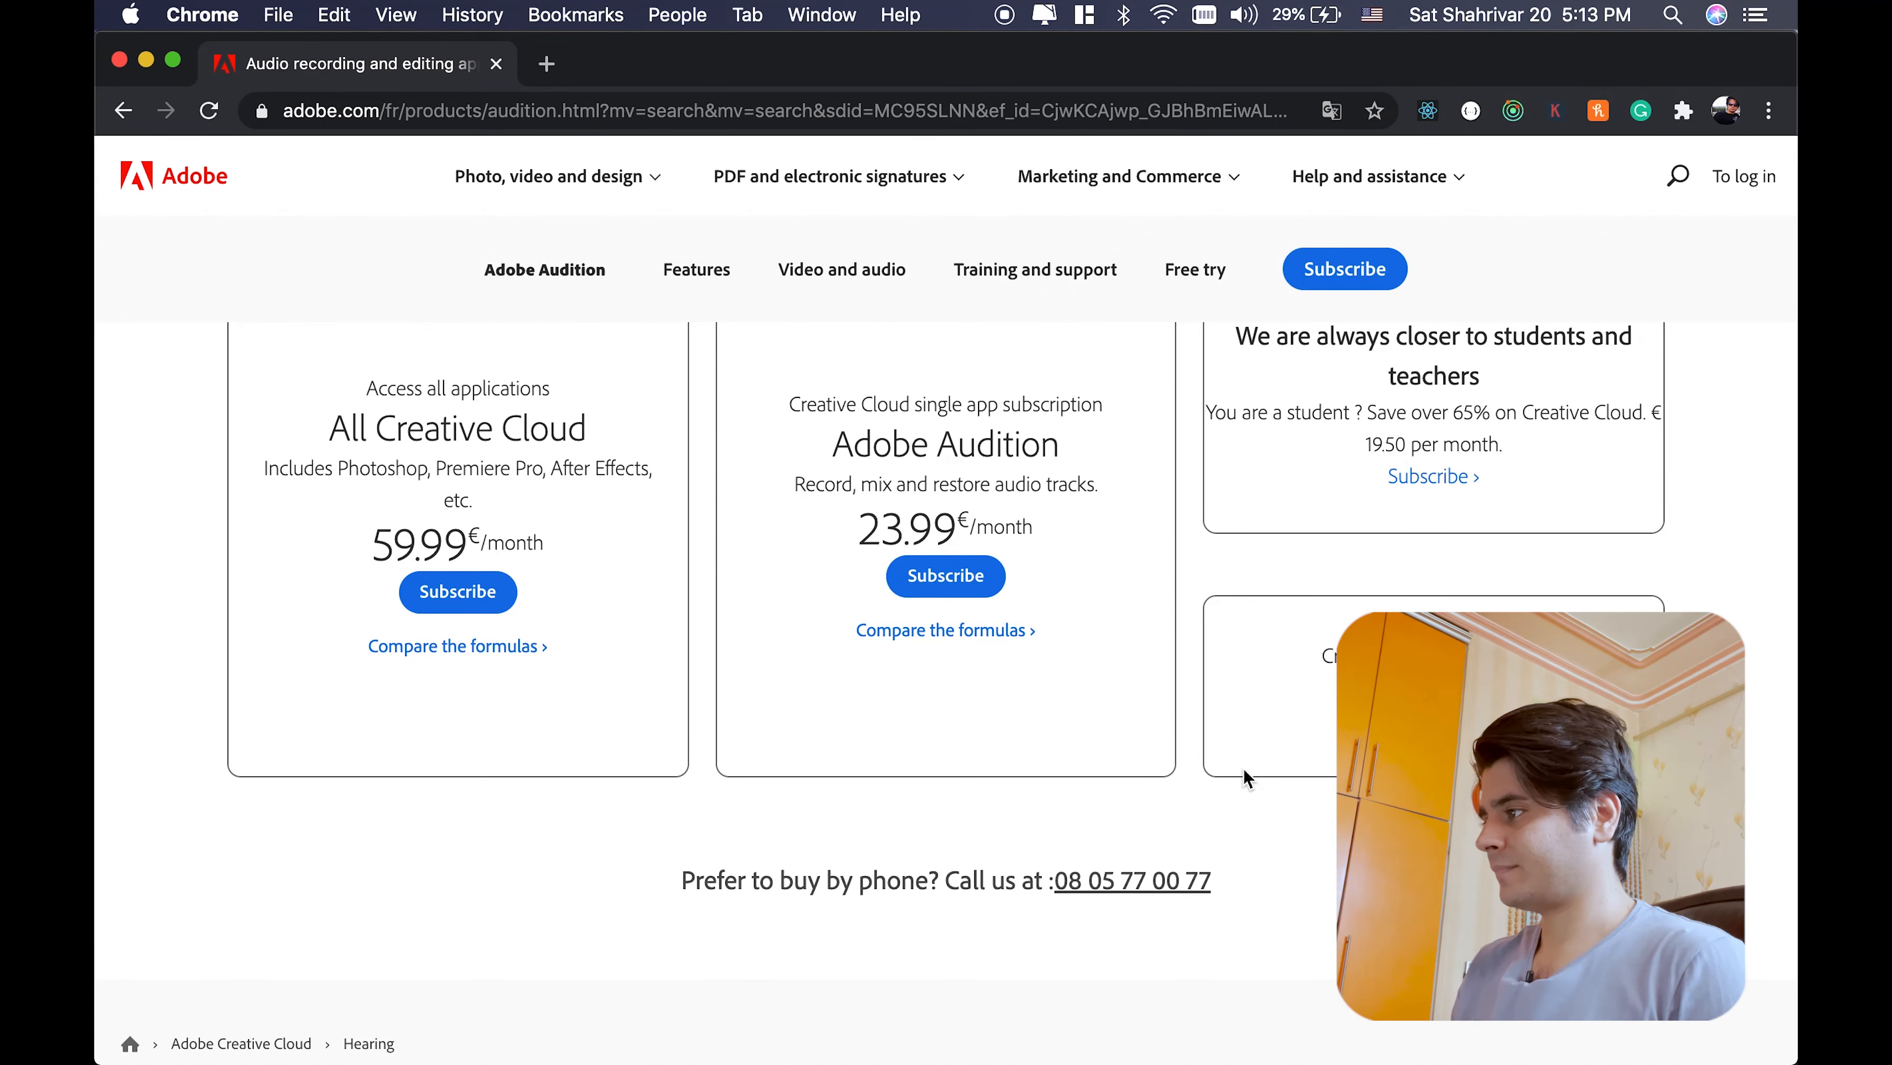
Step: Launch Adobe Audition and load noisy-track.mp3 from the desktop into the waveform editor
{"action": "key", "text": "ctrl+Right"}
{"action": "mouse_move", "coordinate": [773, 1059]}
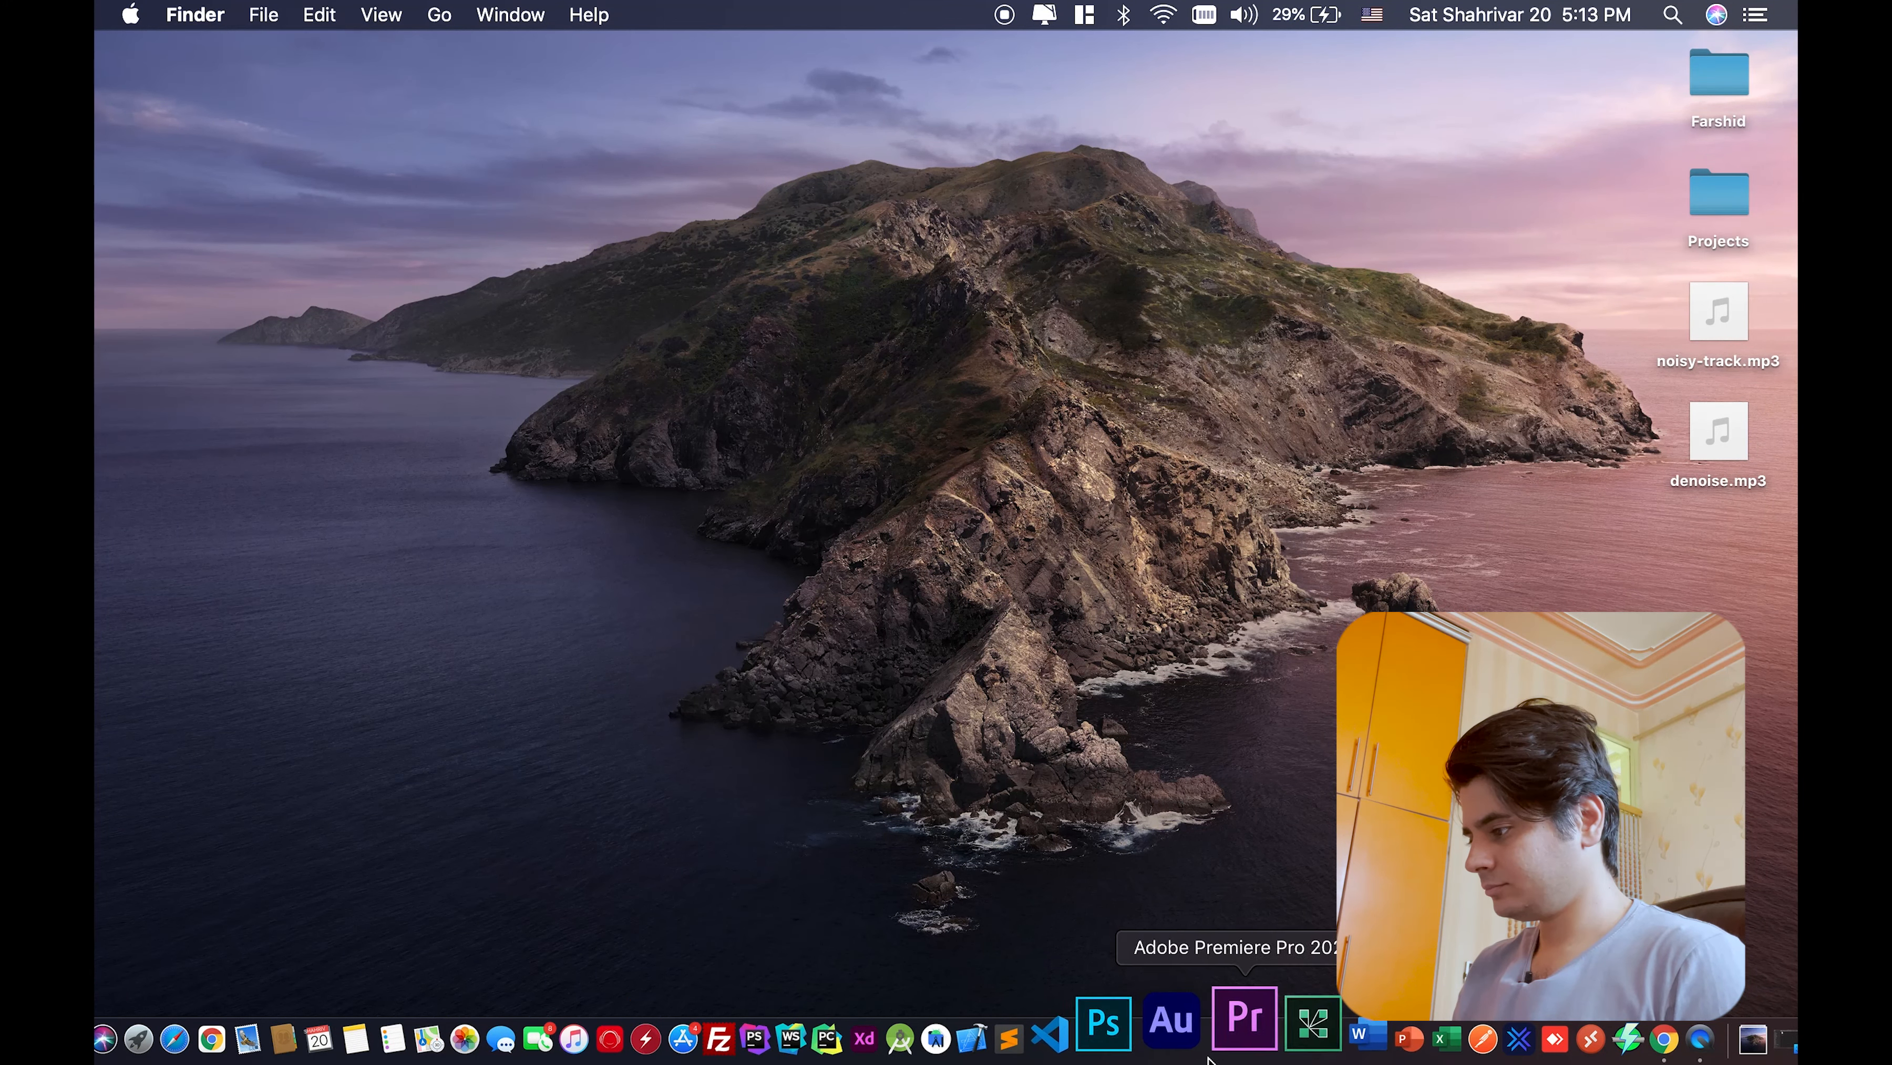
{"action": "left_click", "coordinate": [1194, 1040]}
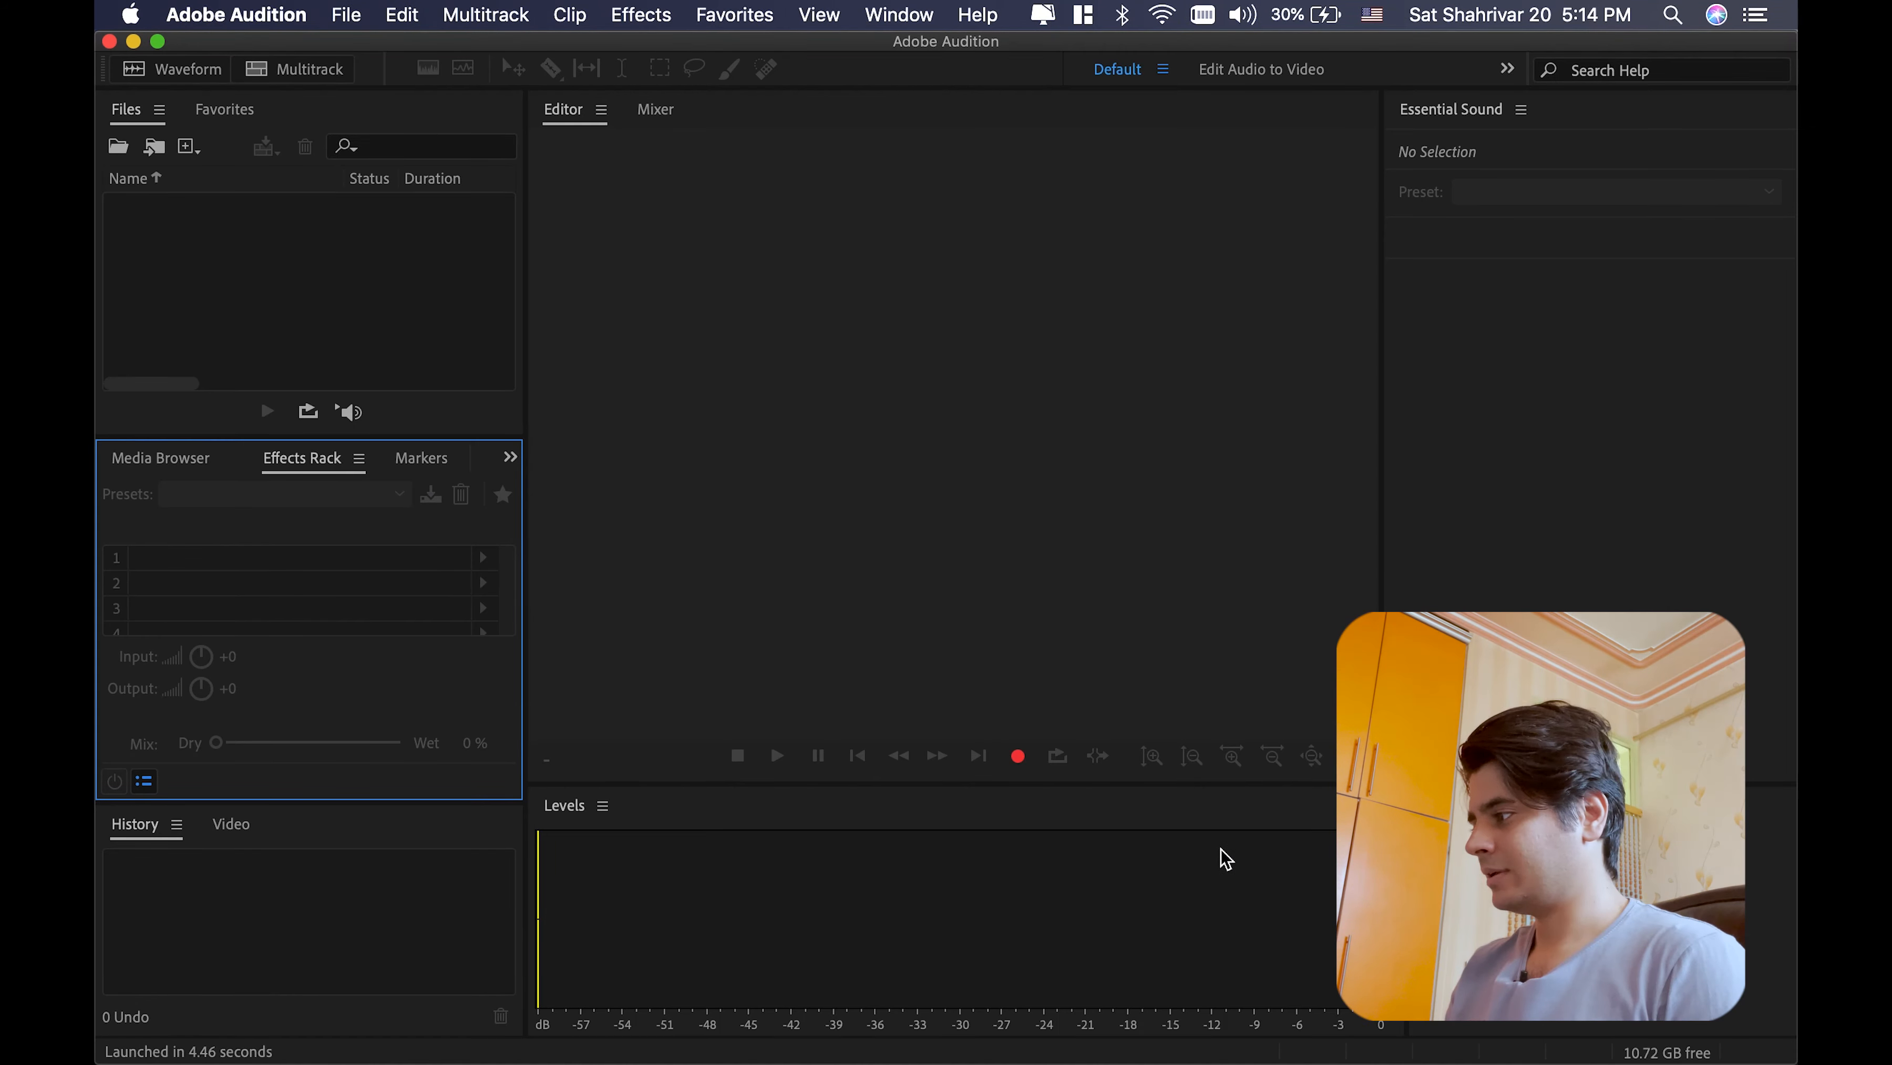
{"action": "mouse_move", "coordinate": [1796, 1064]}
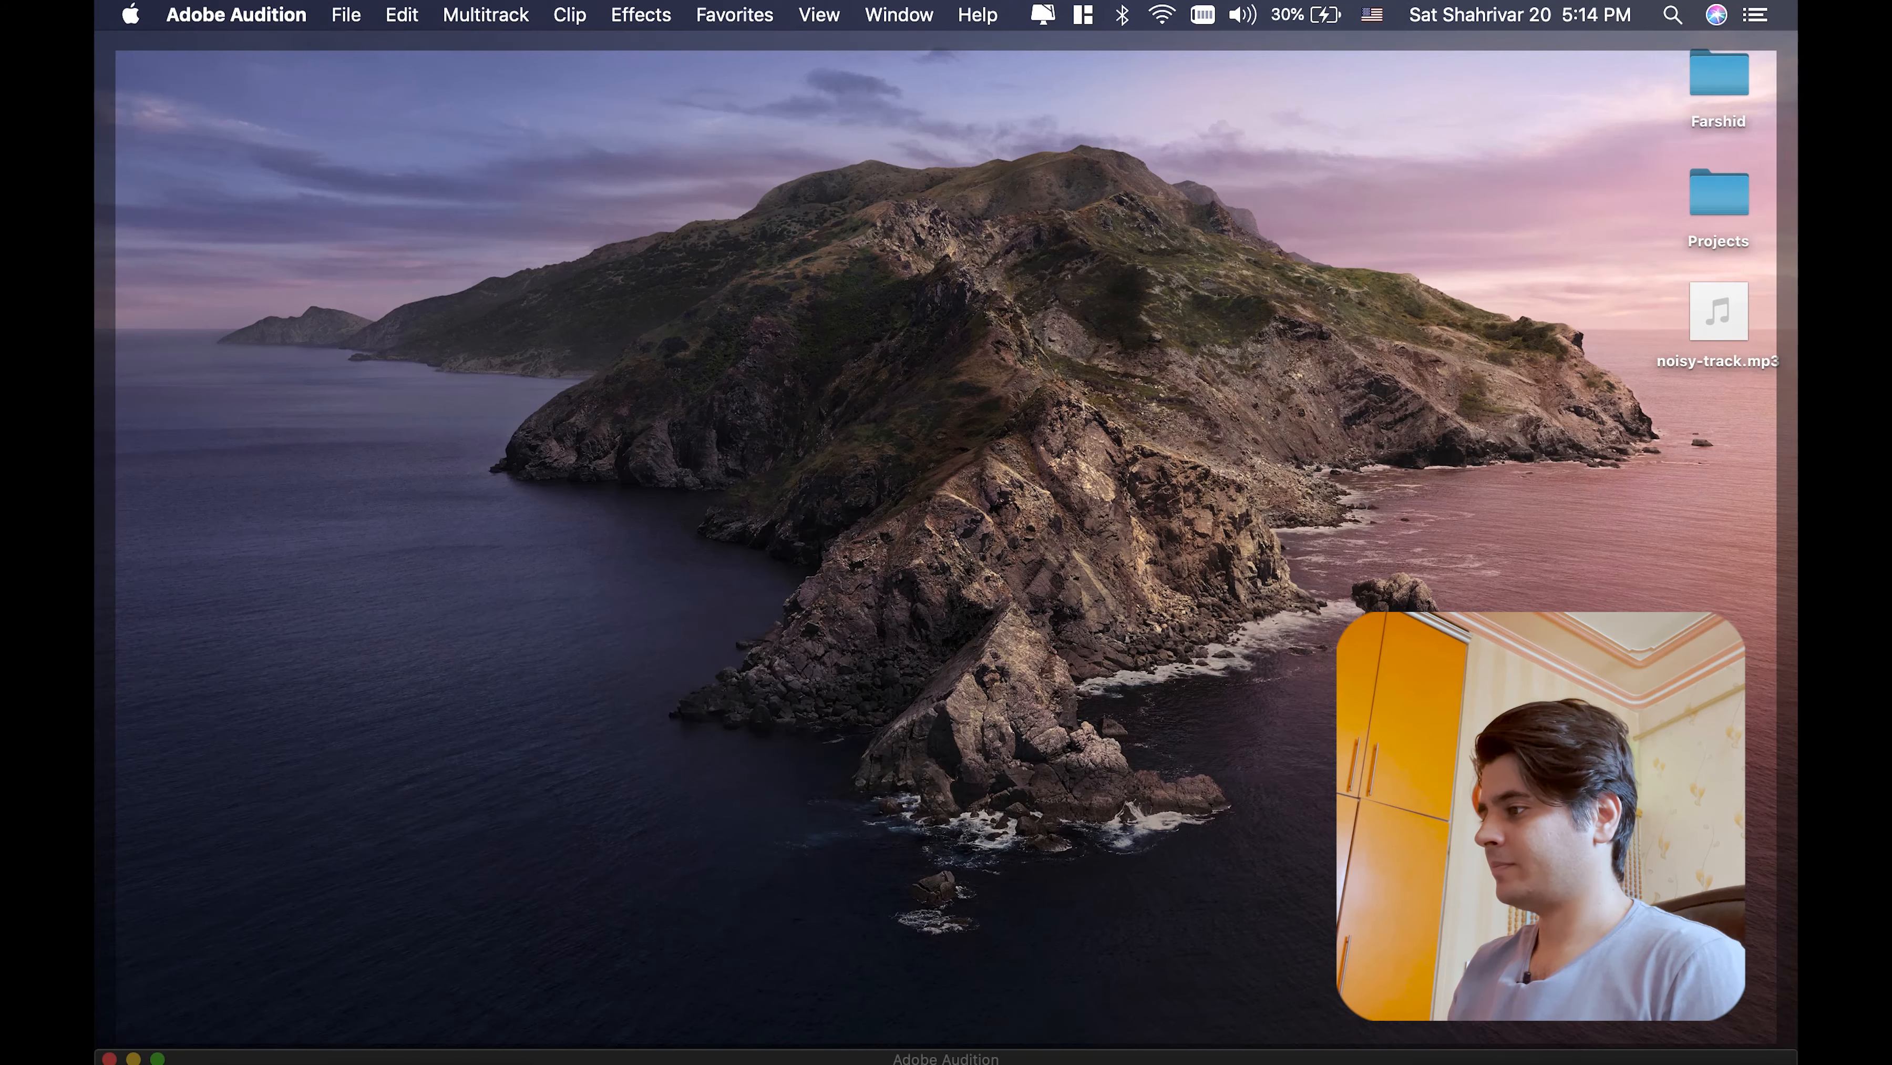
{"action": "left_click_drag", "start_coordinate": [1720, 307], "coordinate": [761, 376]}
{"action": "left_click", "coordinate": [741, 375]}
Step: Show the Effects Rack and add the Noise Reduction / Restoration effect DeNoise to slot 1
{"action": "left_click", "coordinate": [160, 457]}
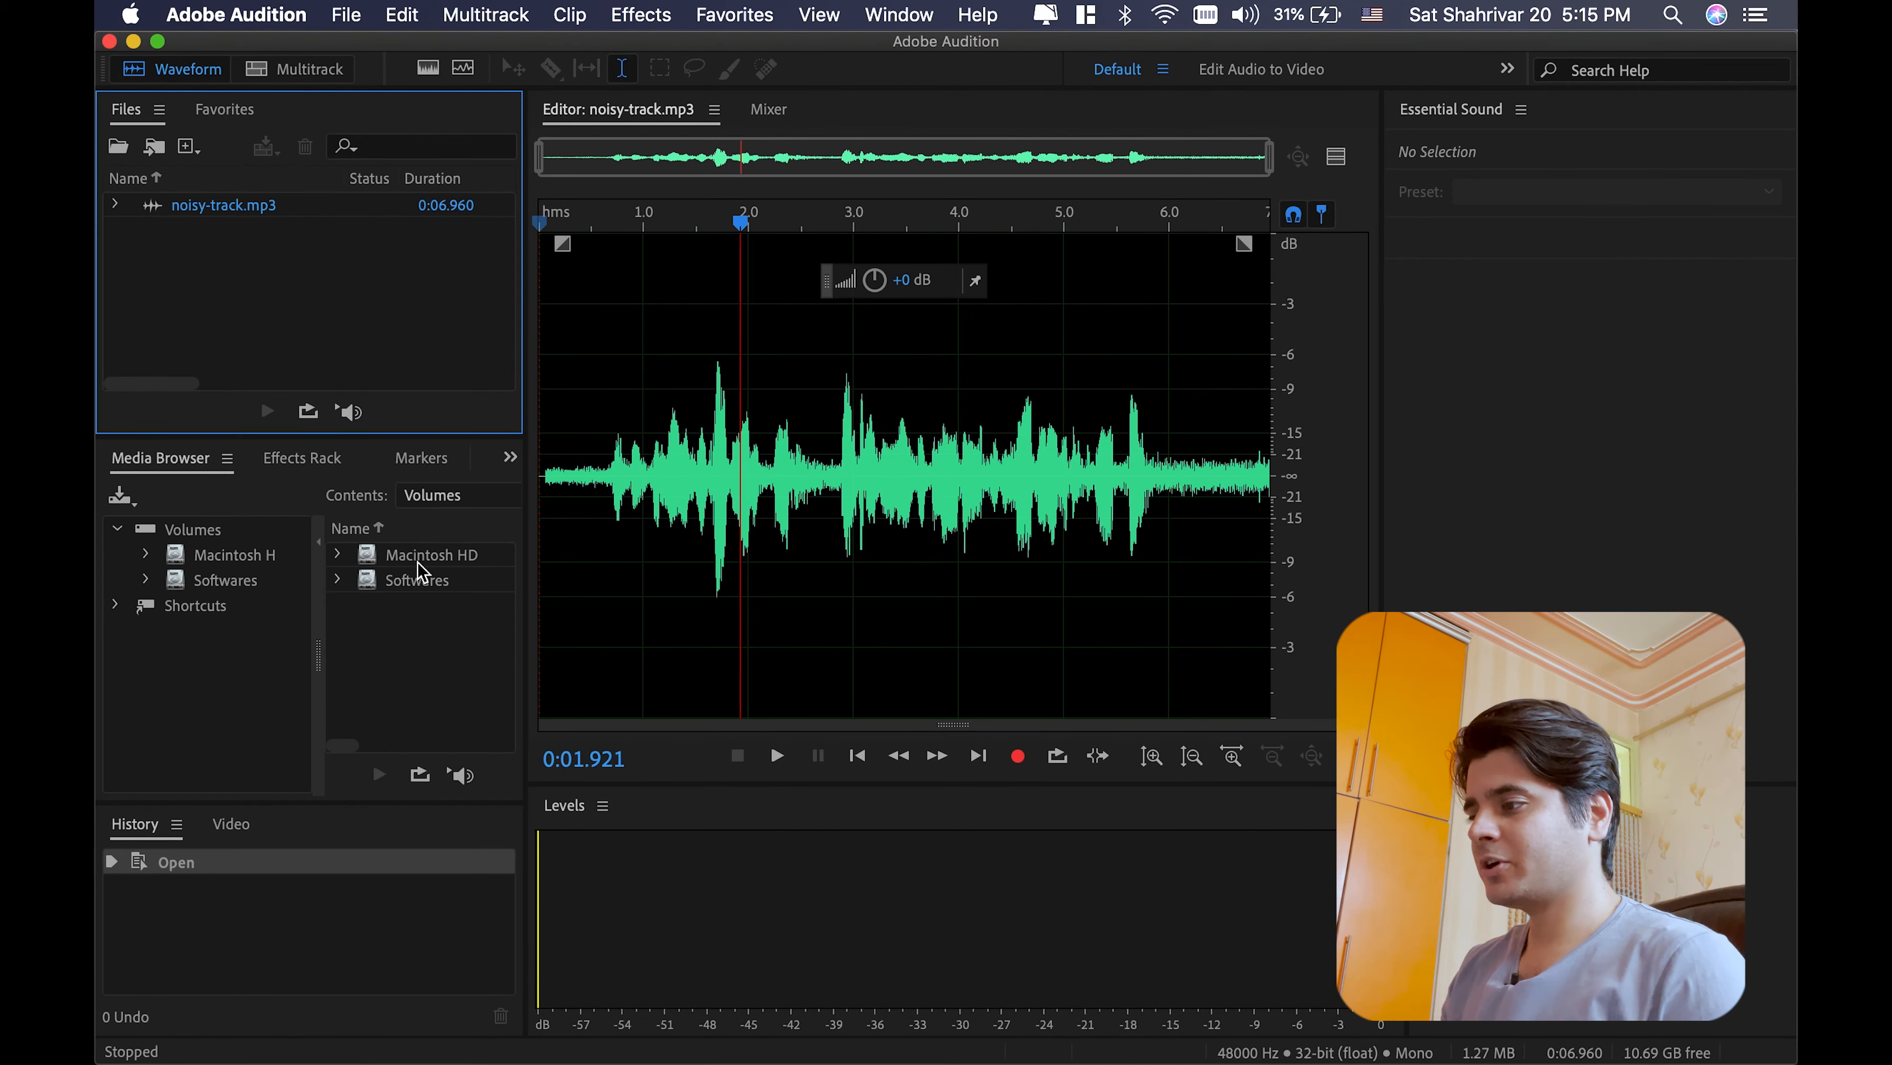
{"action": "left_click", "coordinate": [510, 457]}
{"action": "left_click", "coordinate": [565, 518]}
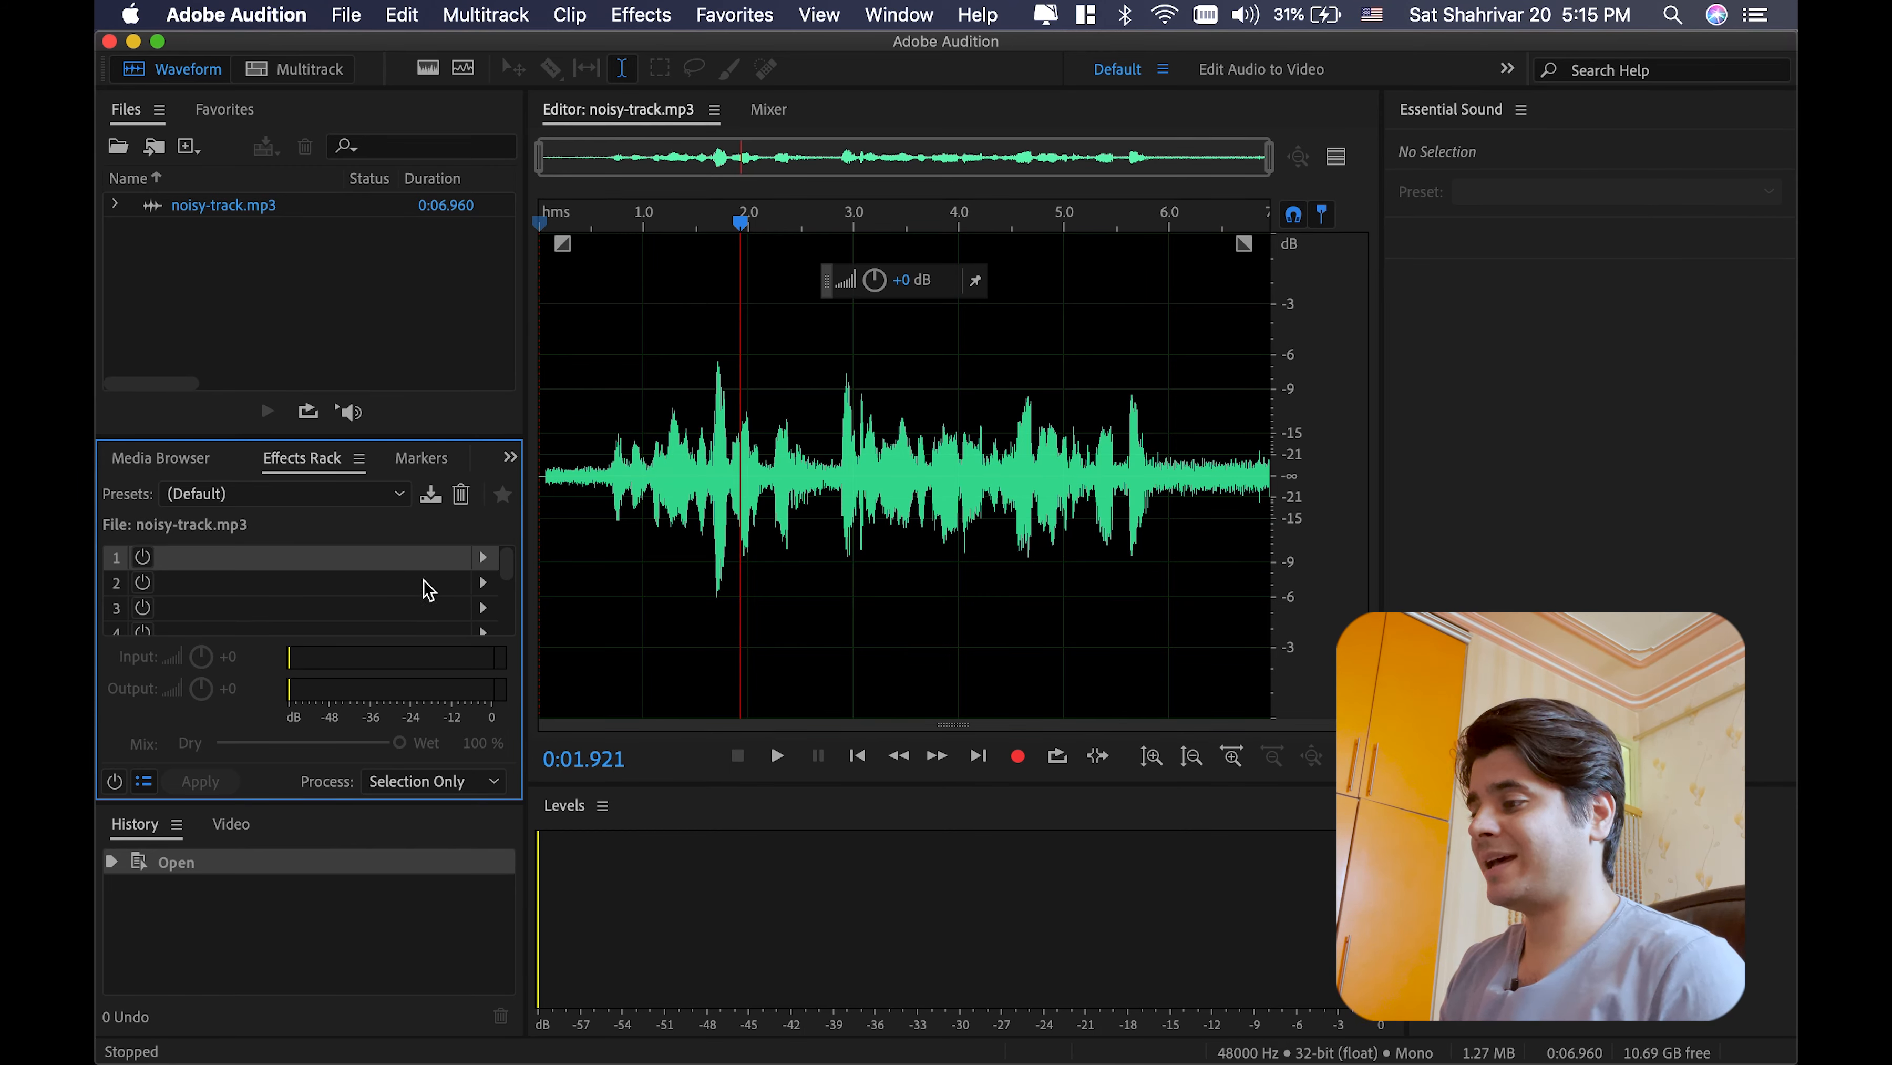
{"action": "left_click", "coordinate": [483, 558]}
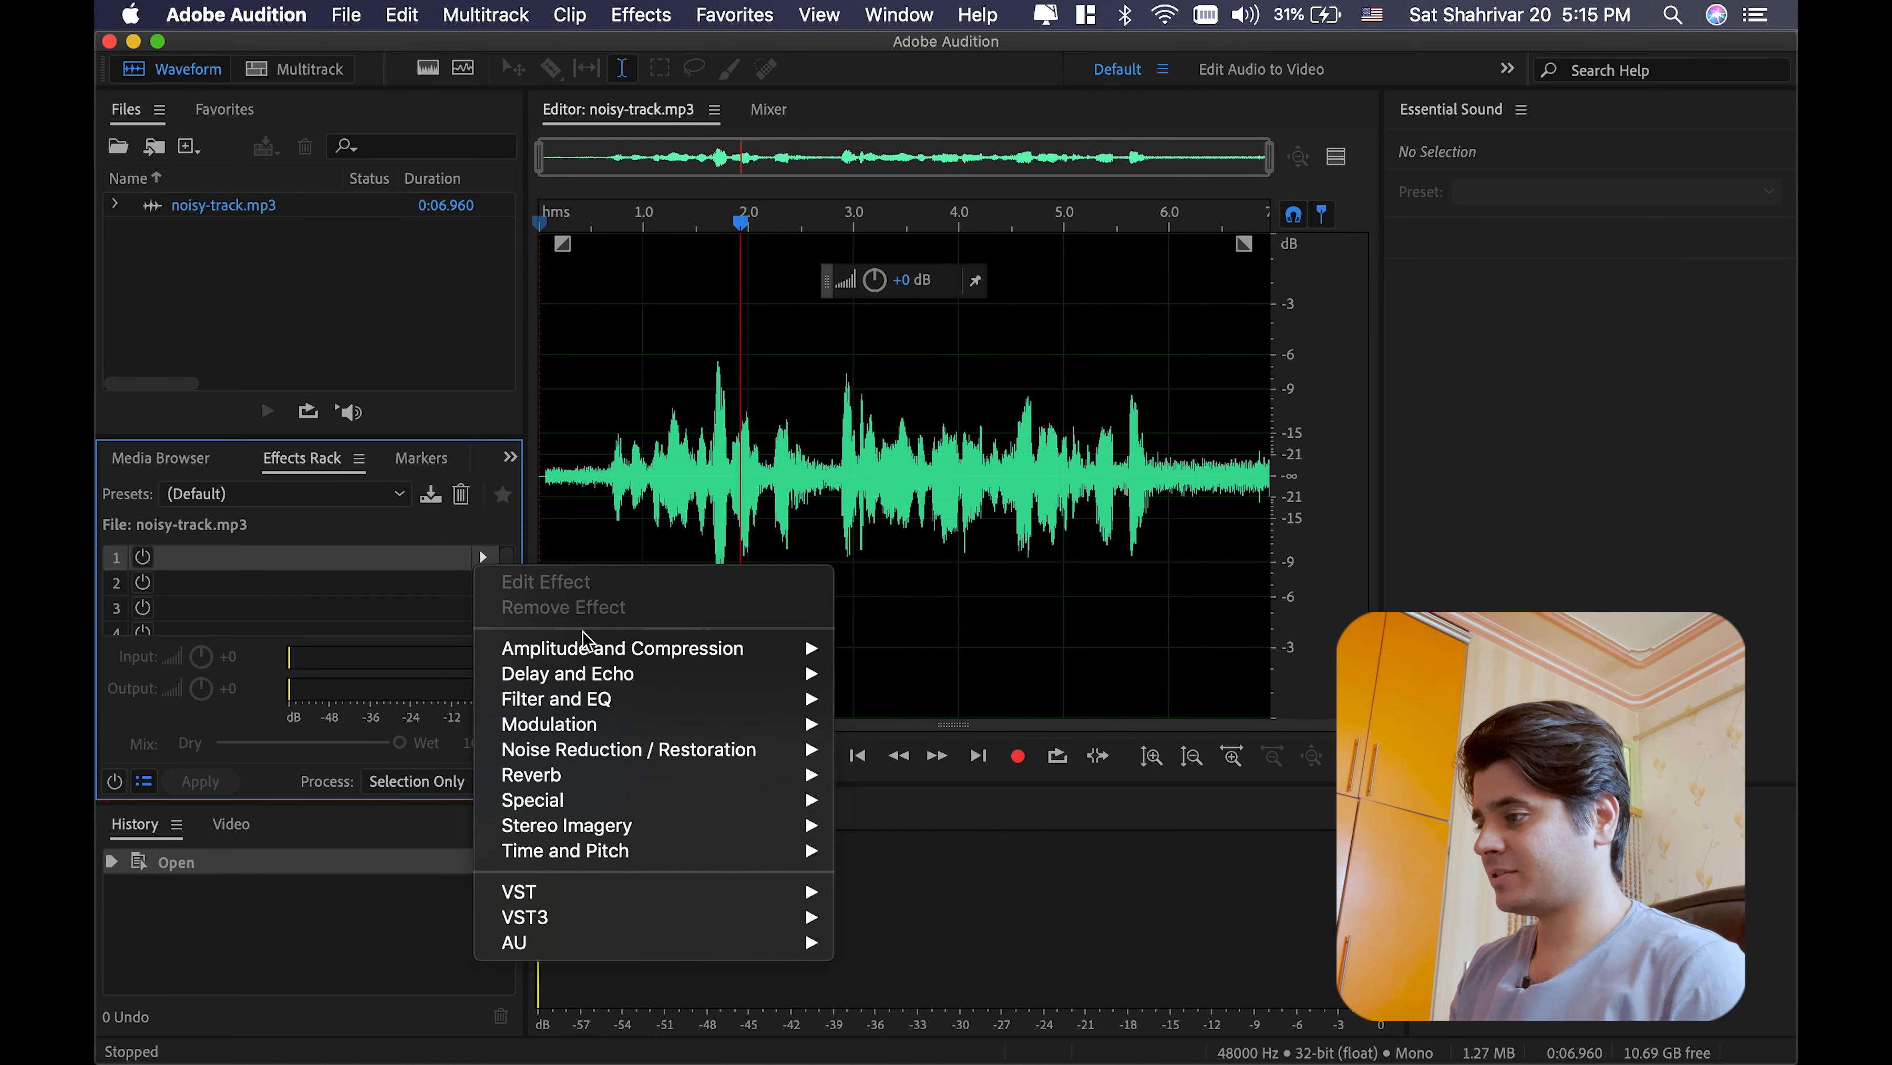
{"action": "mouse_move", "coordinate": [590, 750]}
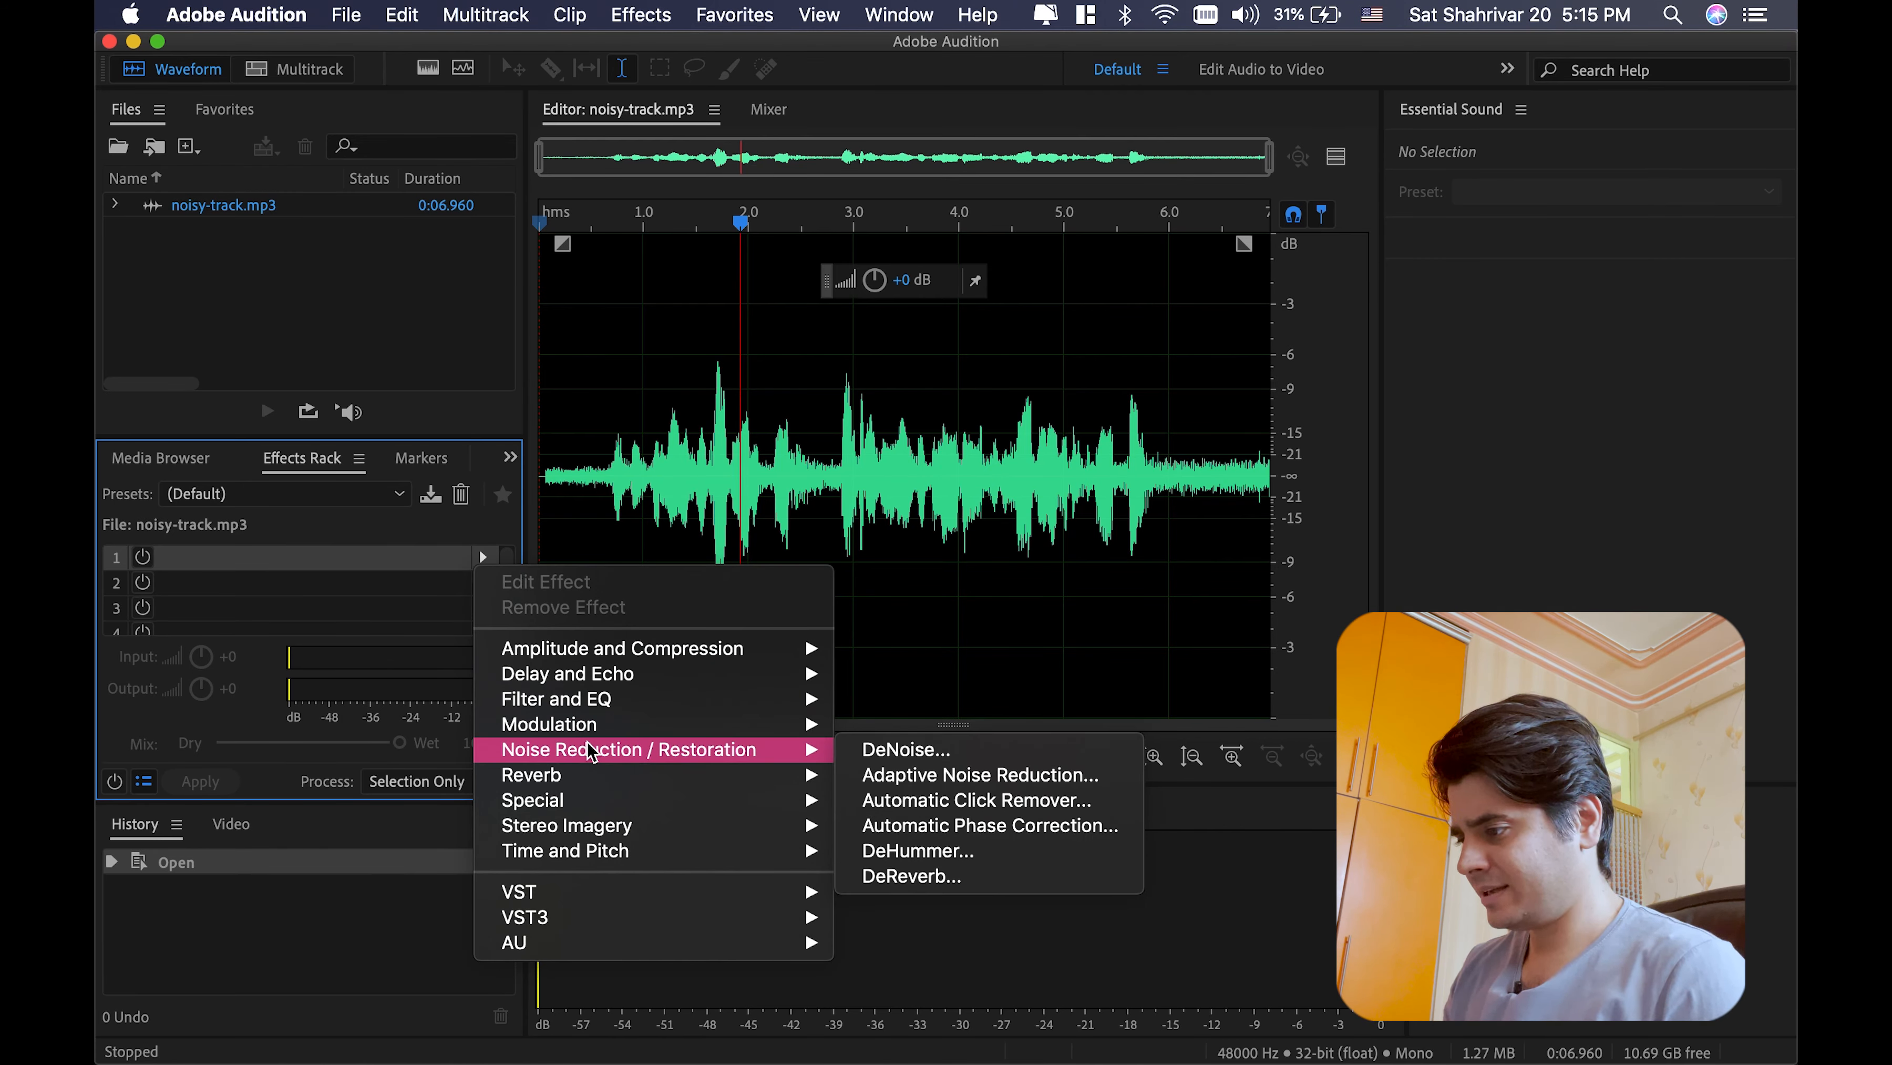
{"action": "left_click", "coordinate": [876, 755]}
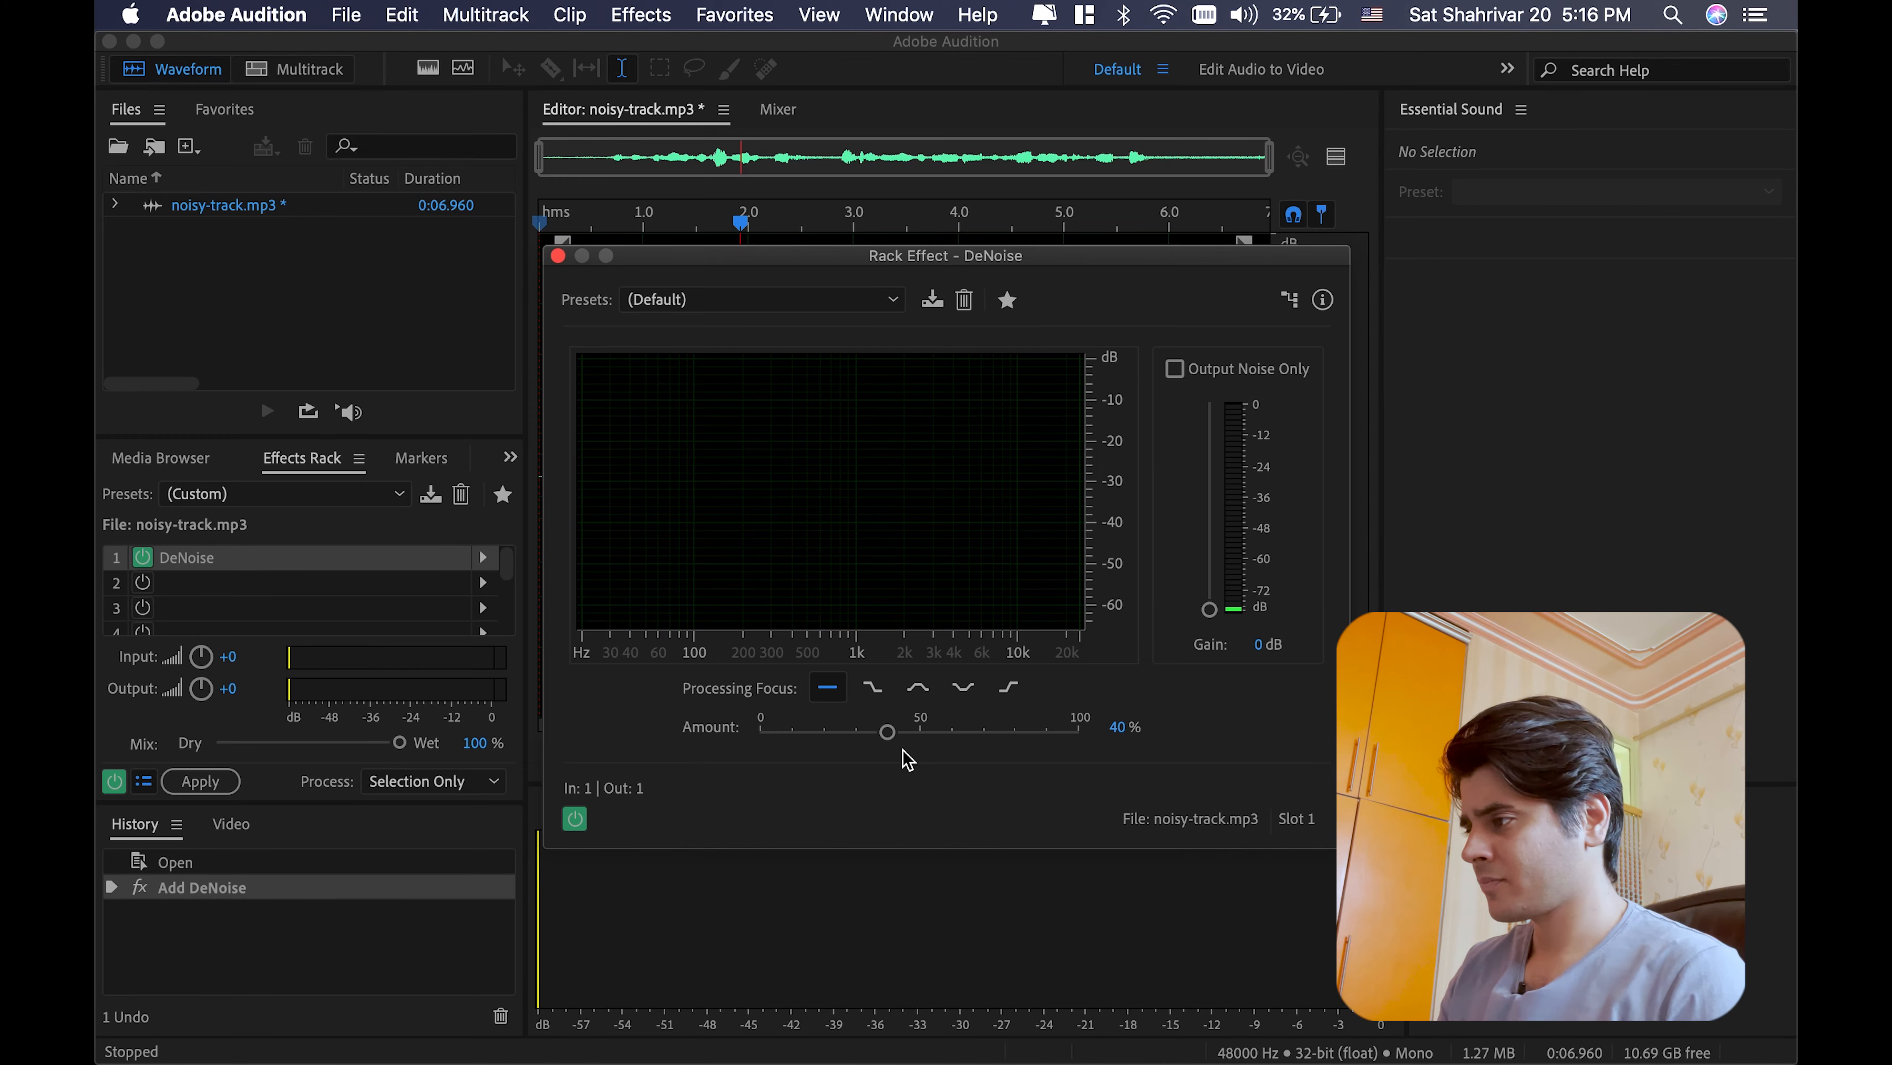
Step: Play the track with the DeNoise window moved clear of the transport controls, raising the Amount to 72% and finally 92%
{"action": "key", "text": "space"}
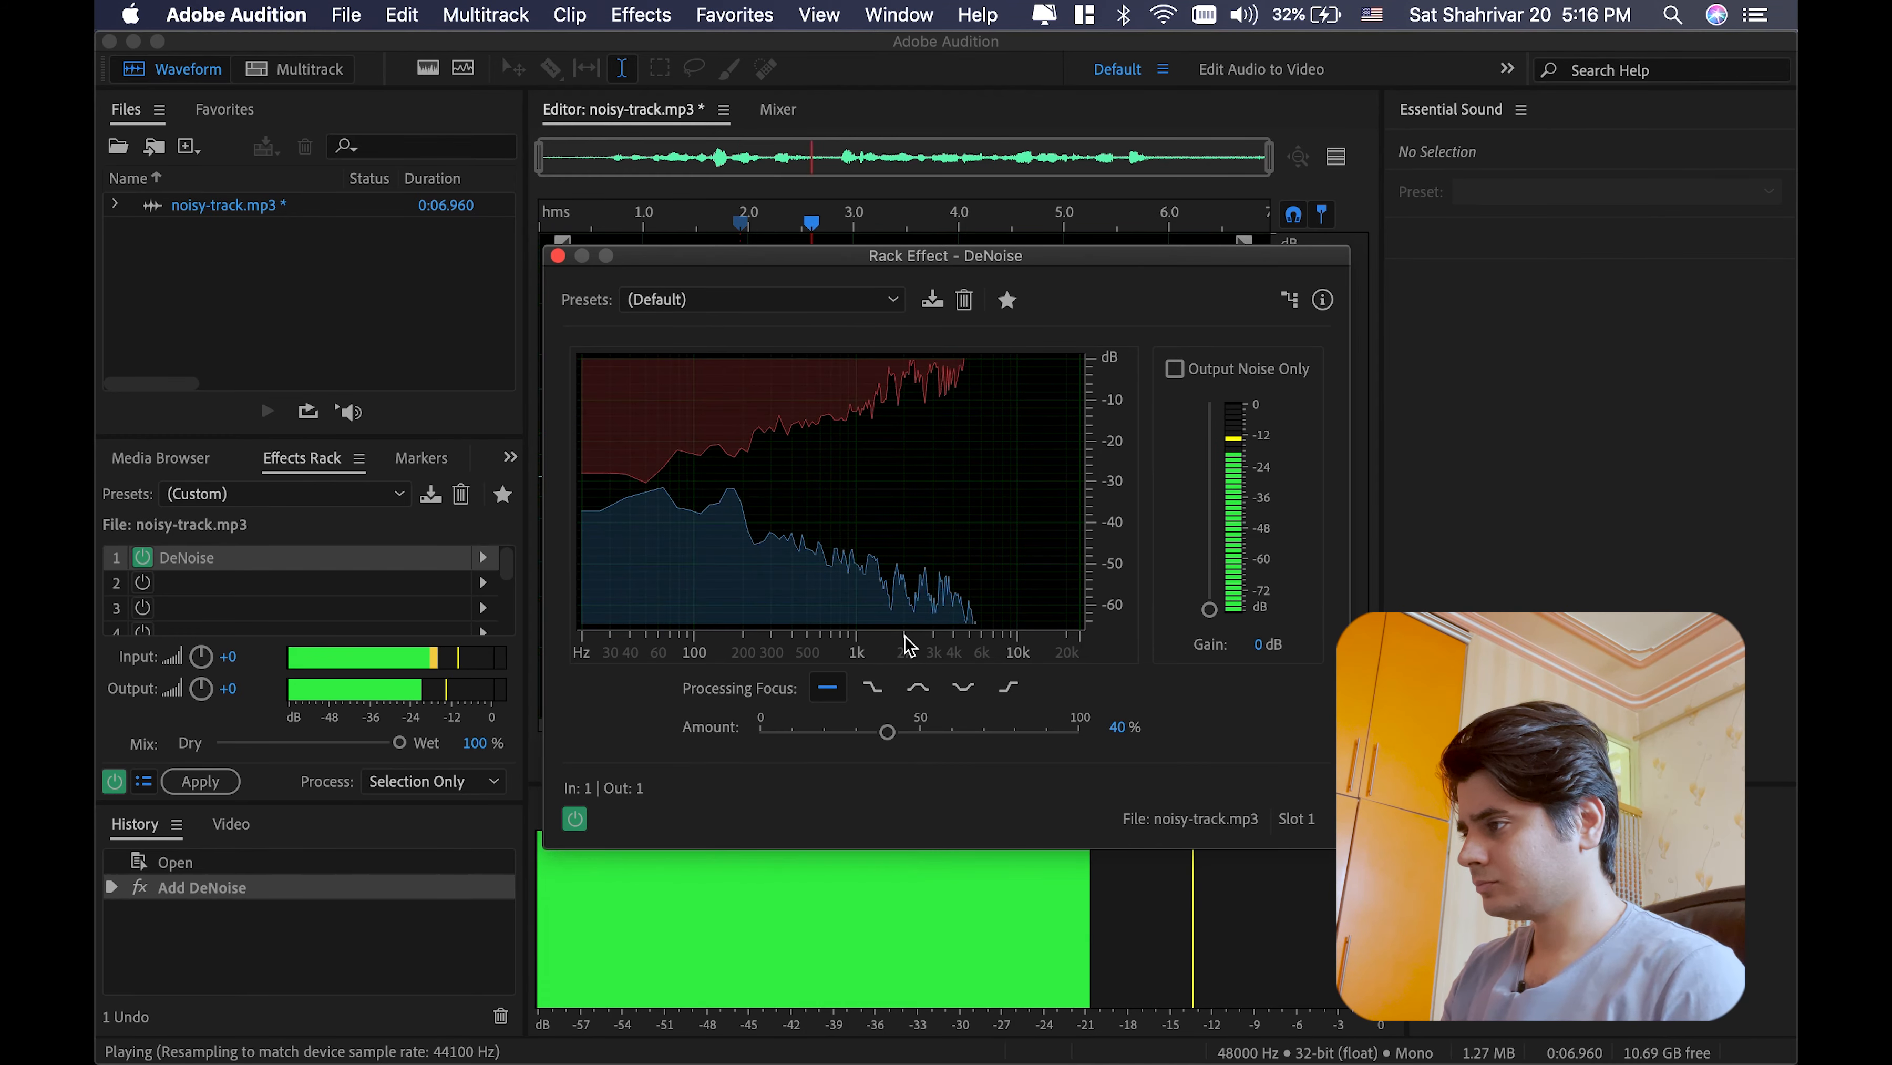
{"action": "left_click_drag", "start_coordinate": [827, 257], "coordinate": [780, 144]}
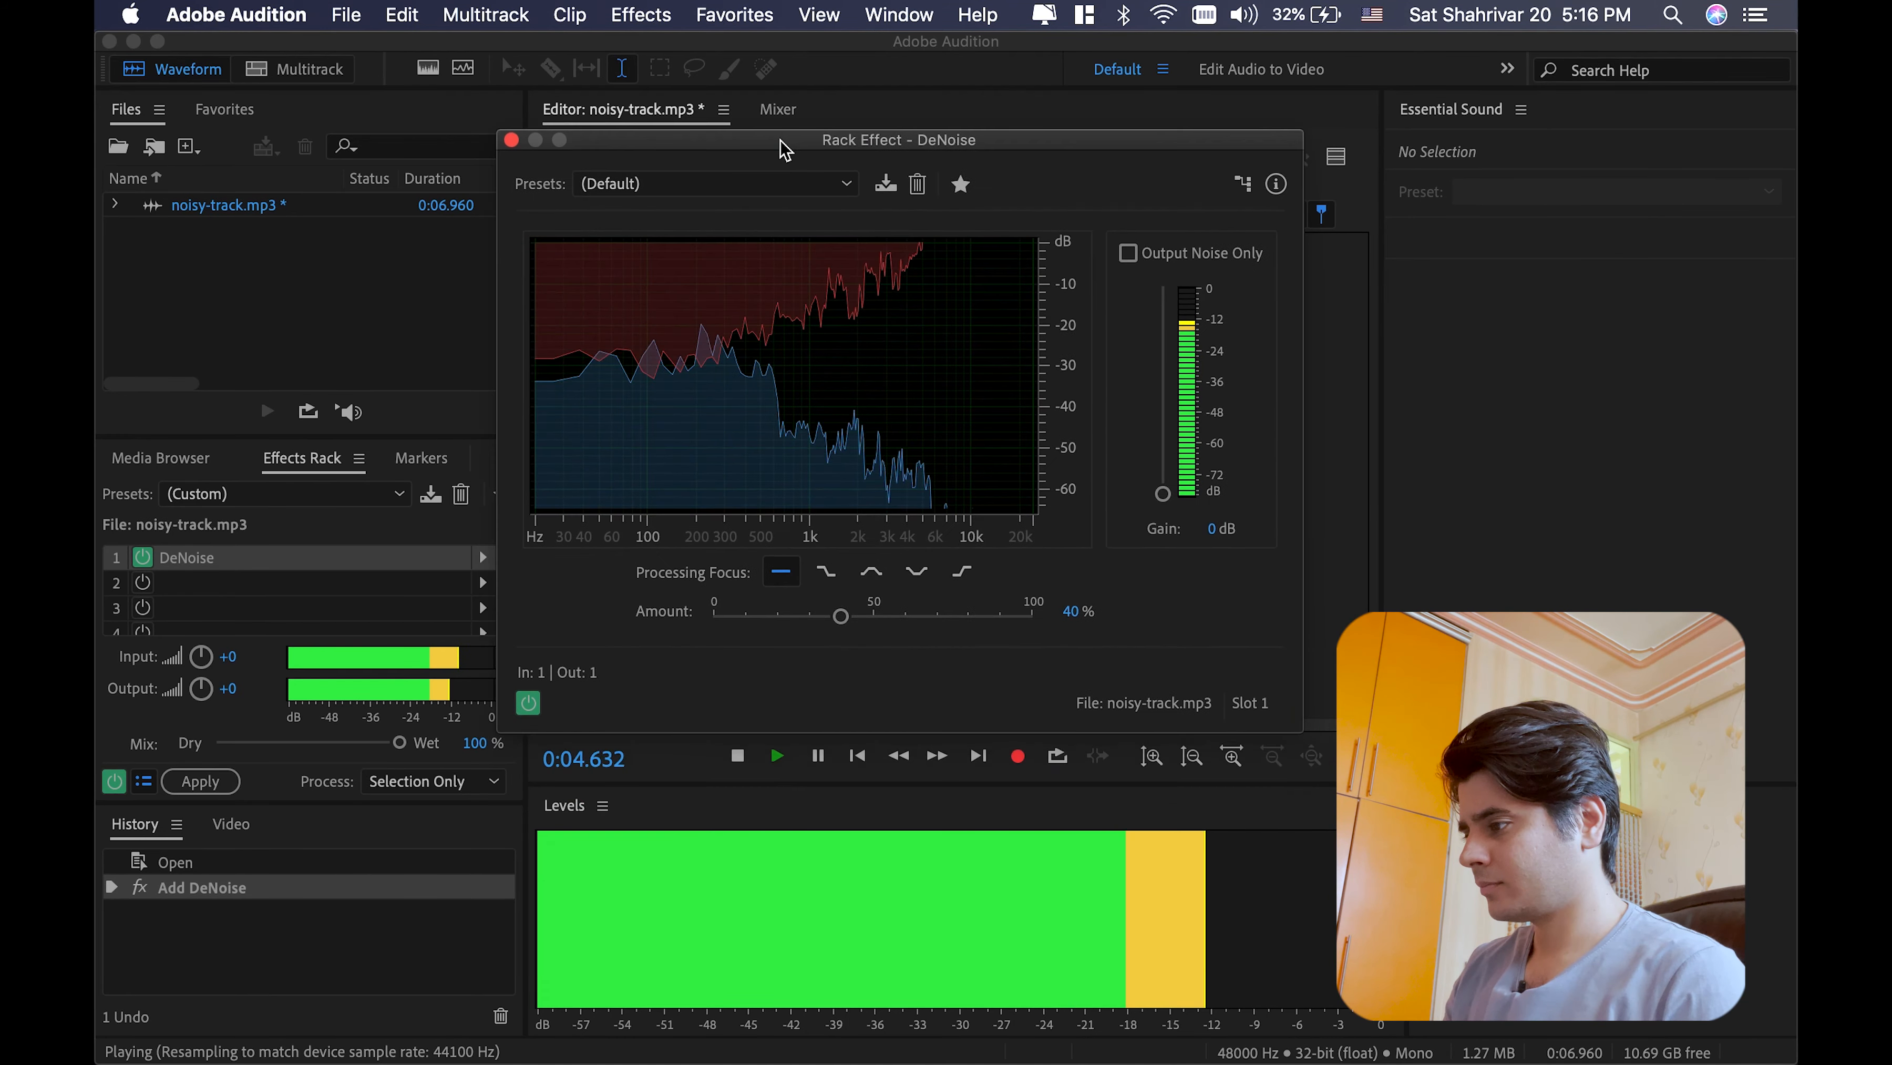
{"action": "left_click", "coordinate": [843, 621]}
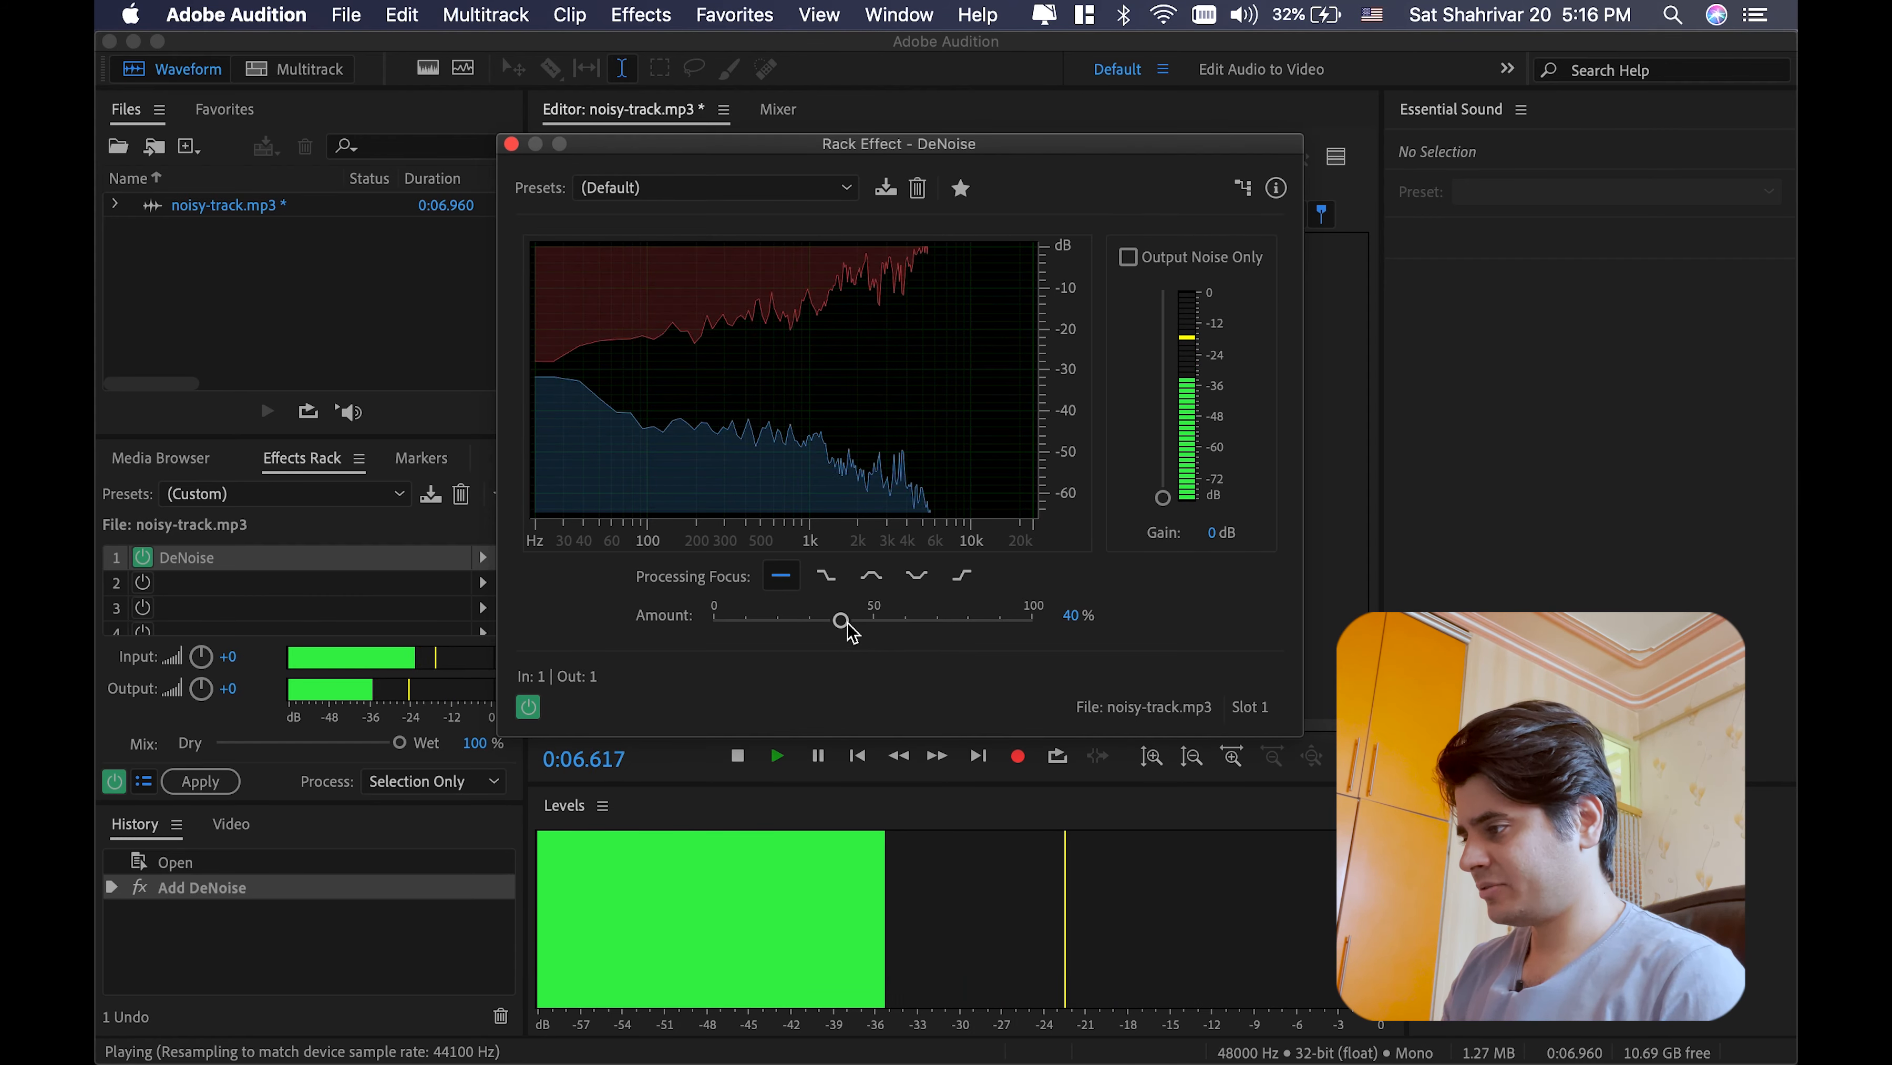
{"action": "key", "text": "space"}
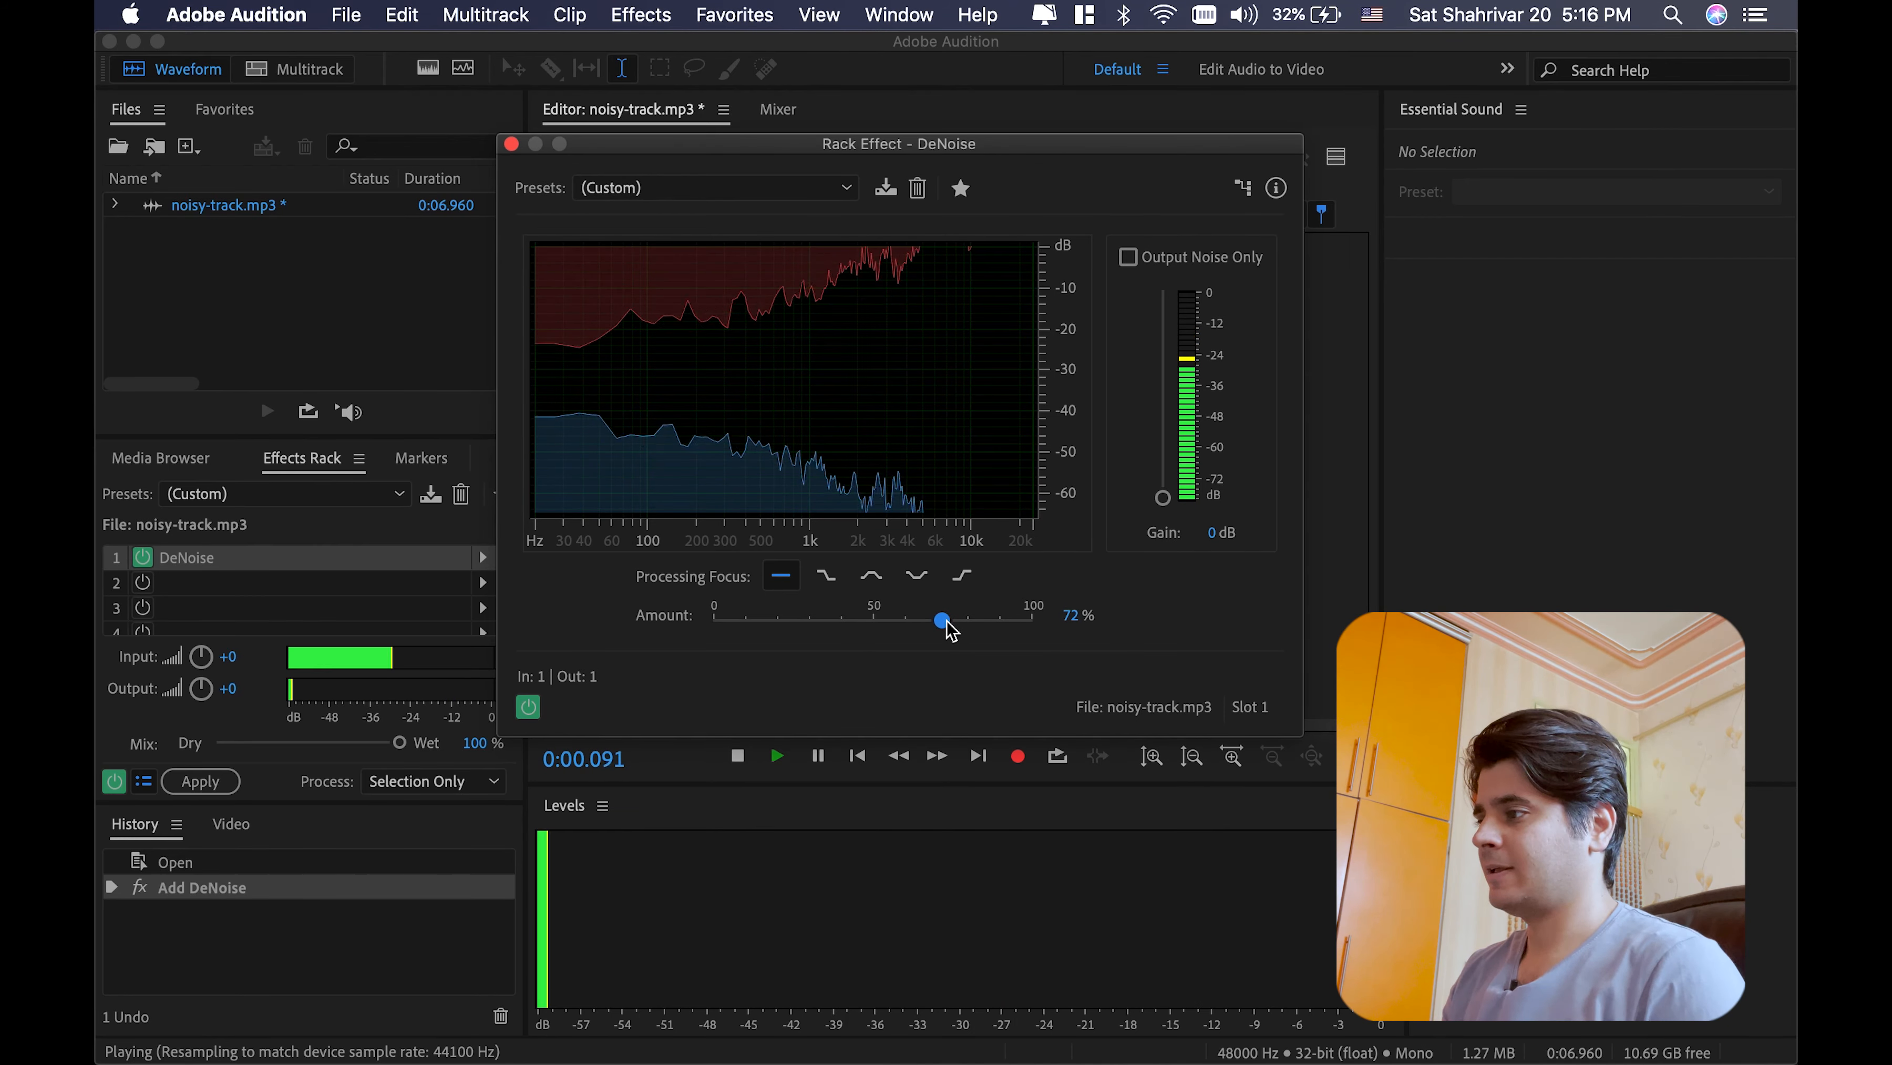
{"action": "left_click_drag", "start_coordinate": [948, 628], "coordinate": [1014, 632]}
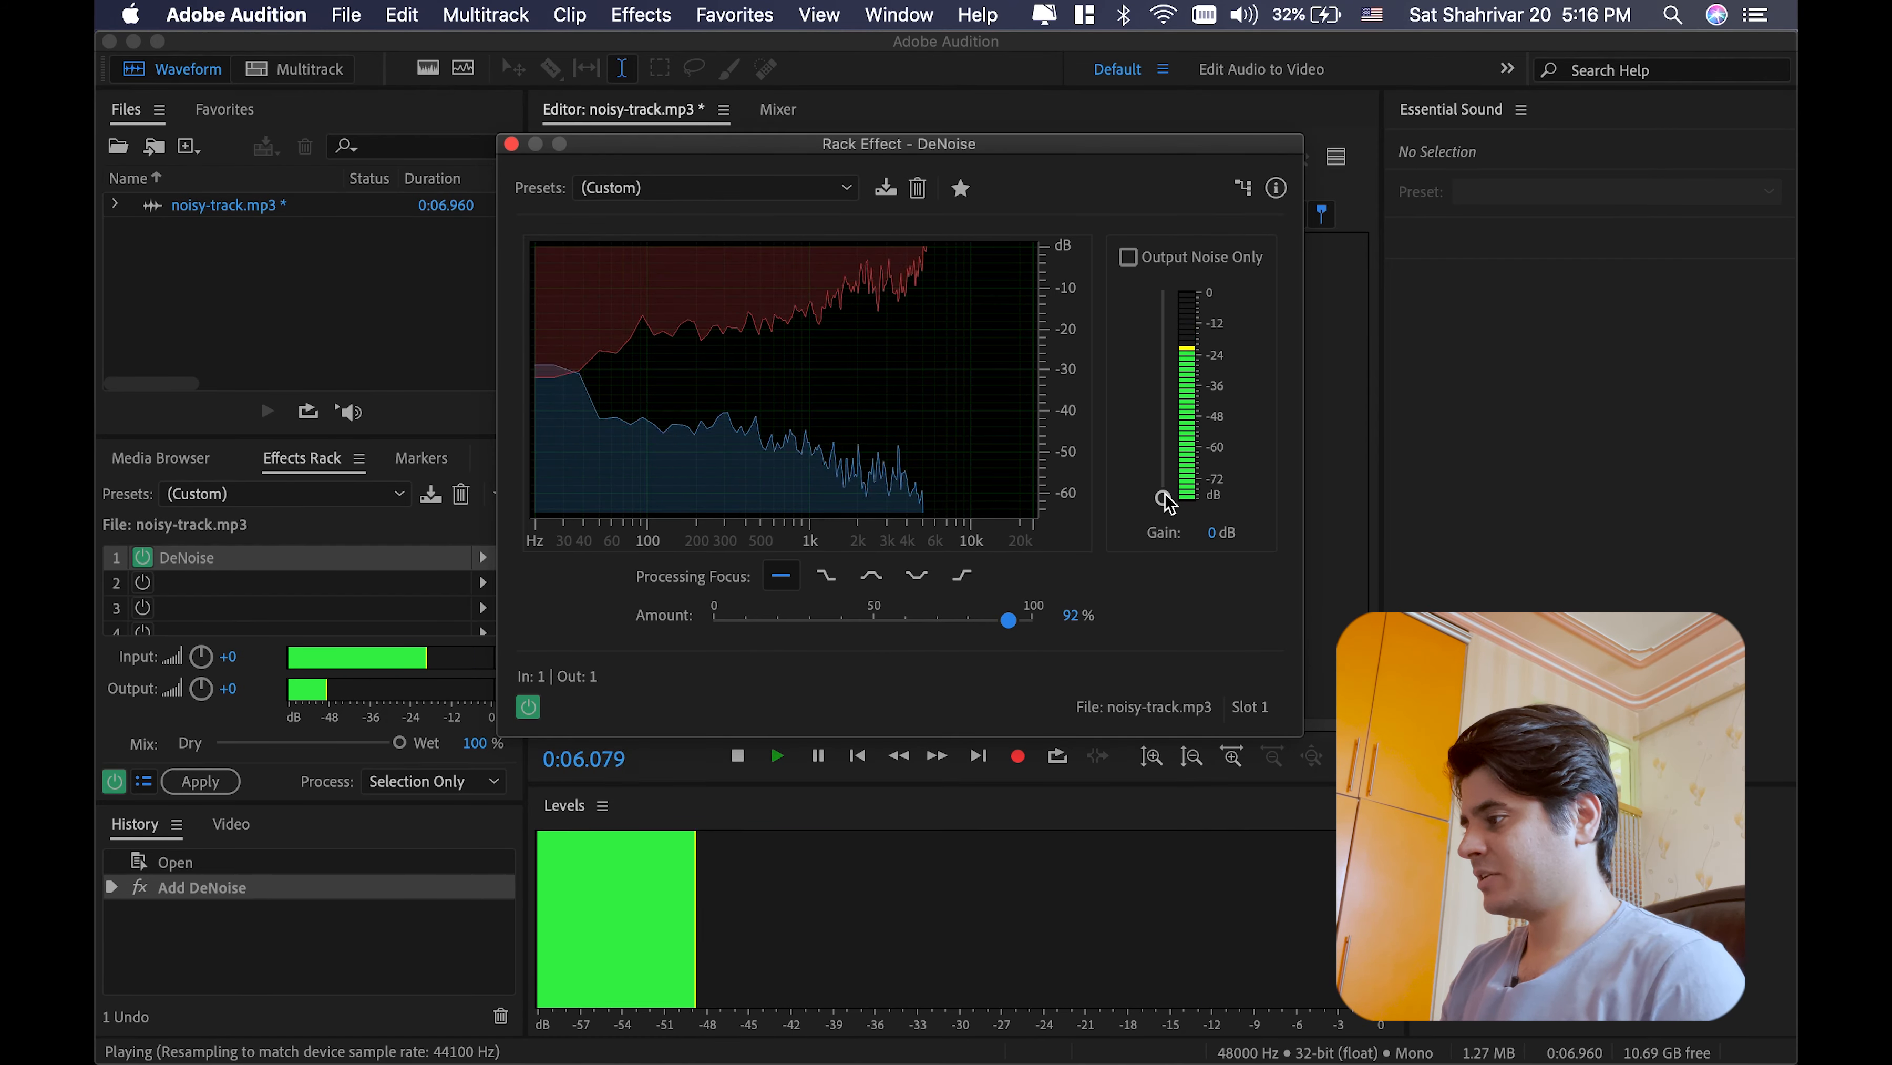
Step: Raise the DeNoise Gain to 8 dB, replay the track, settle the Gain at 6 dB, and close the effect window
{"action": "left_click_drag", "start_coordinate": [1164, 498], "coordinate": [1167, 477]}
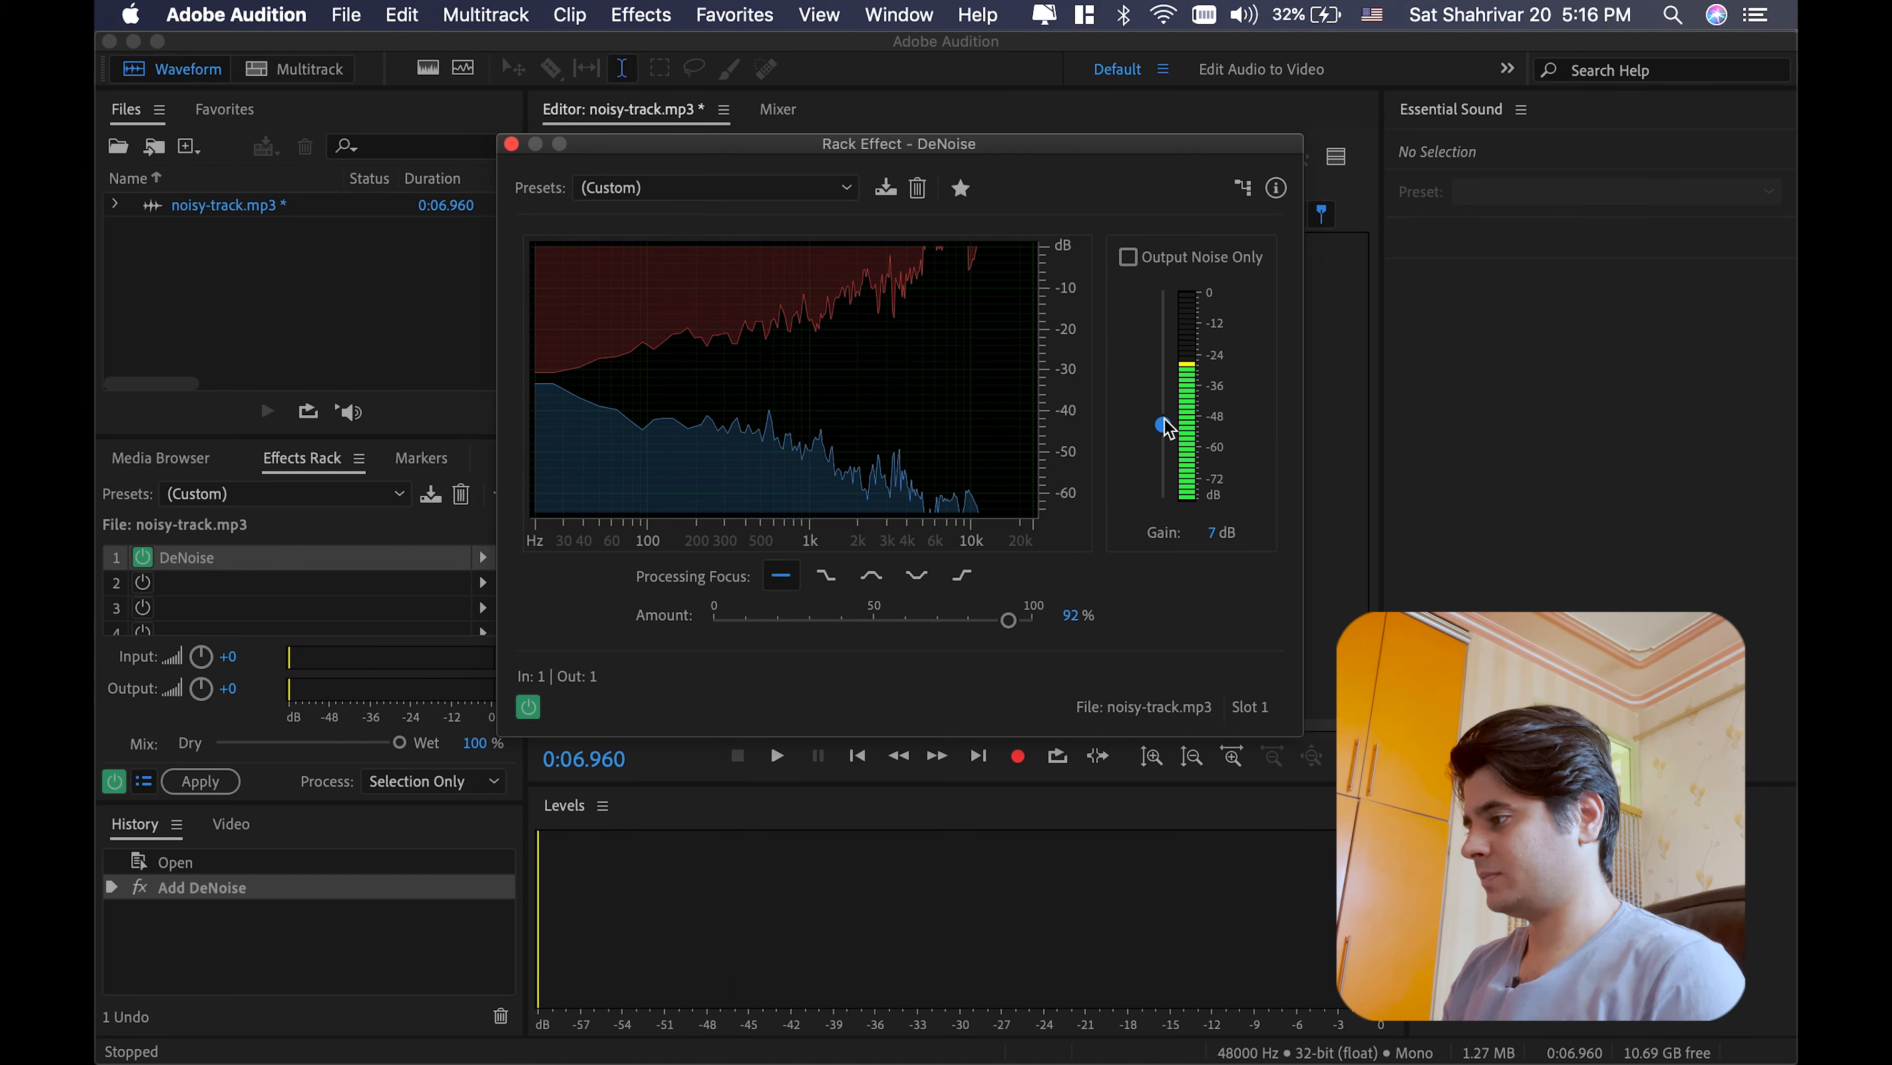
{"action": "key", "text": "space"}
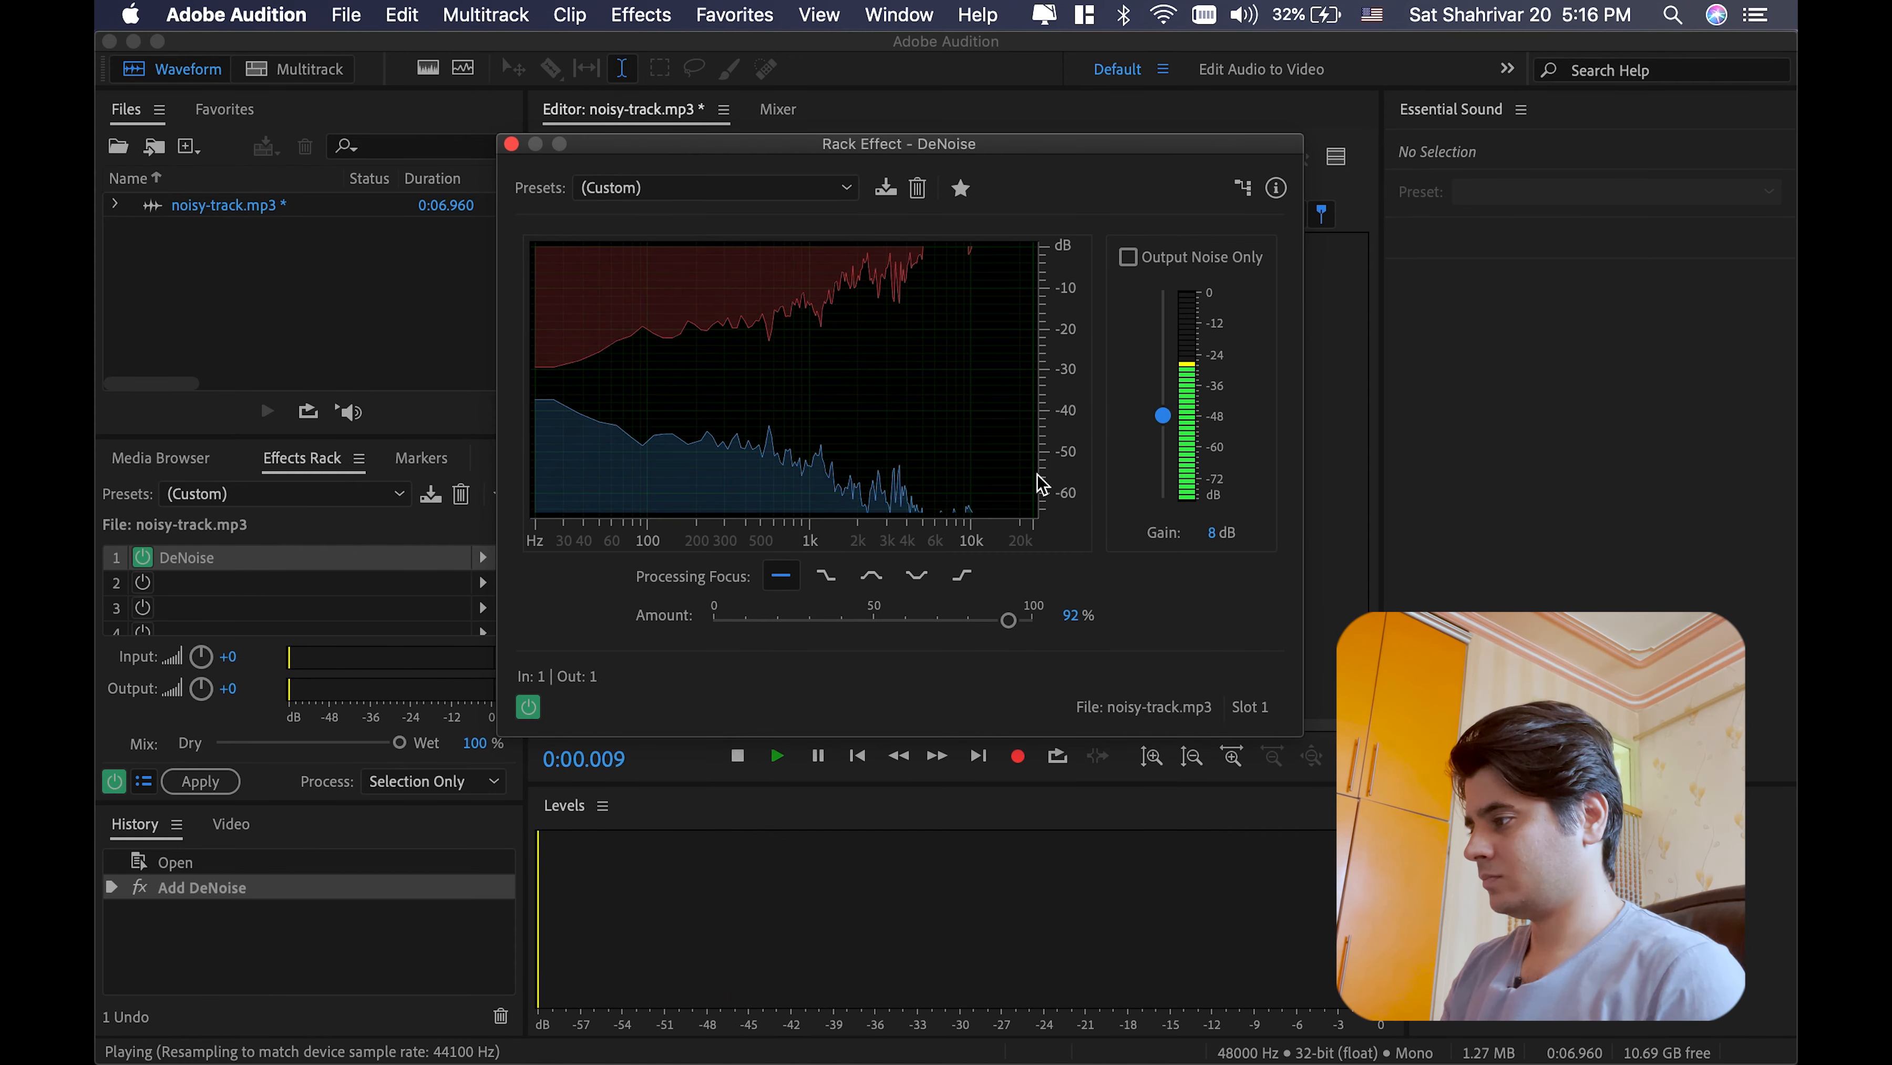
{"action": "left_click_drag", "start_coordinate": [1165, 422], "coordinate": [1164, 440]}
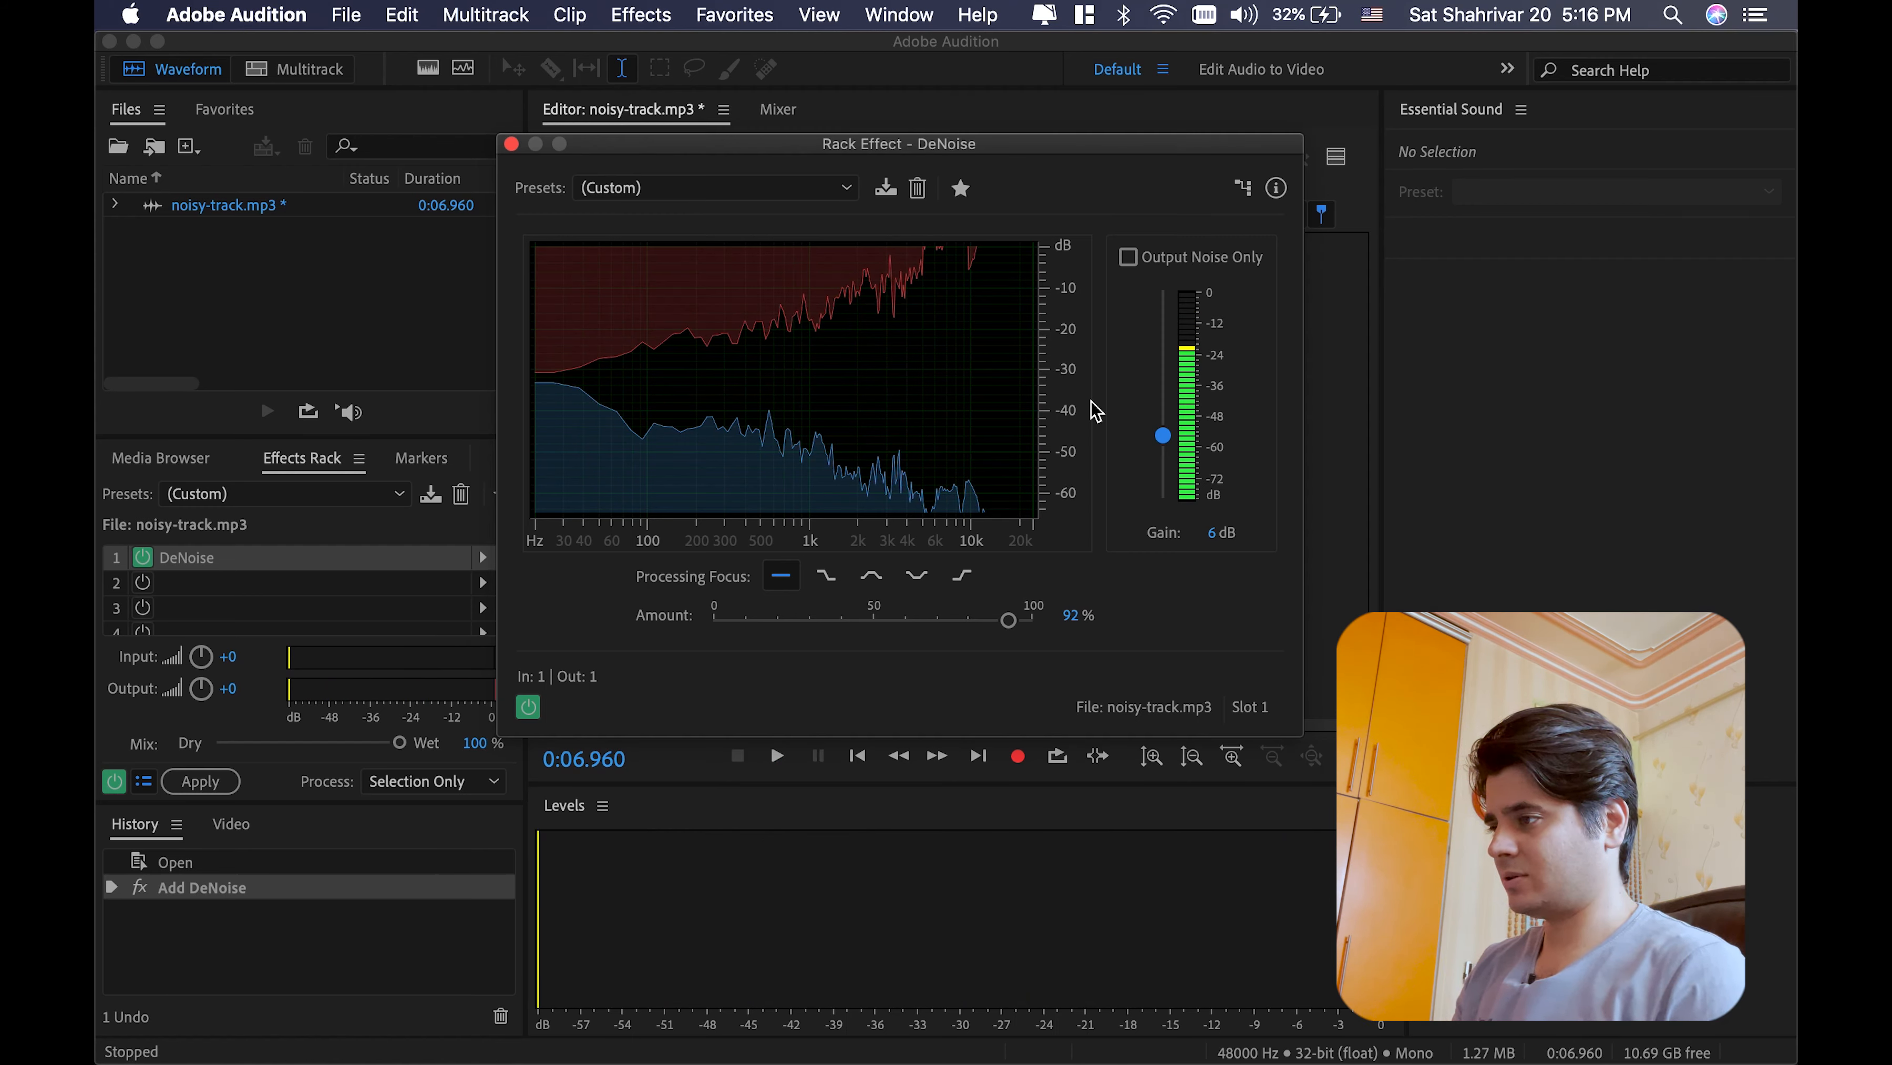
{"action": "left_click", "coordinate": [512, 144]}
Step: Listen to the track with DeNoise active, apply the effects rack to the whole file, and play the processed result
{"action": "key", "text": "space"}
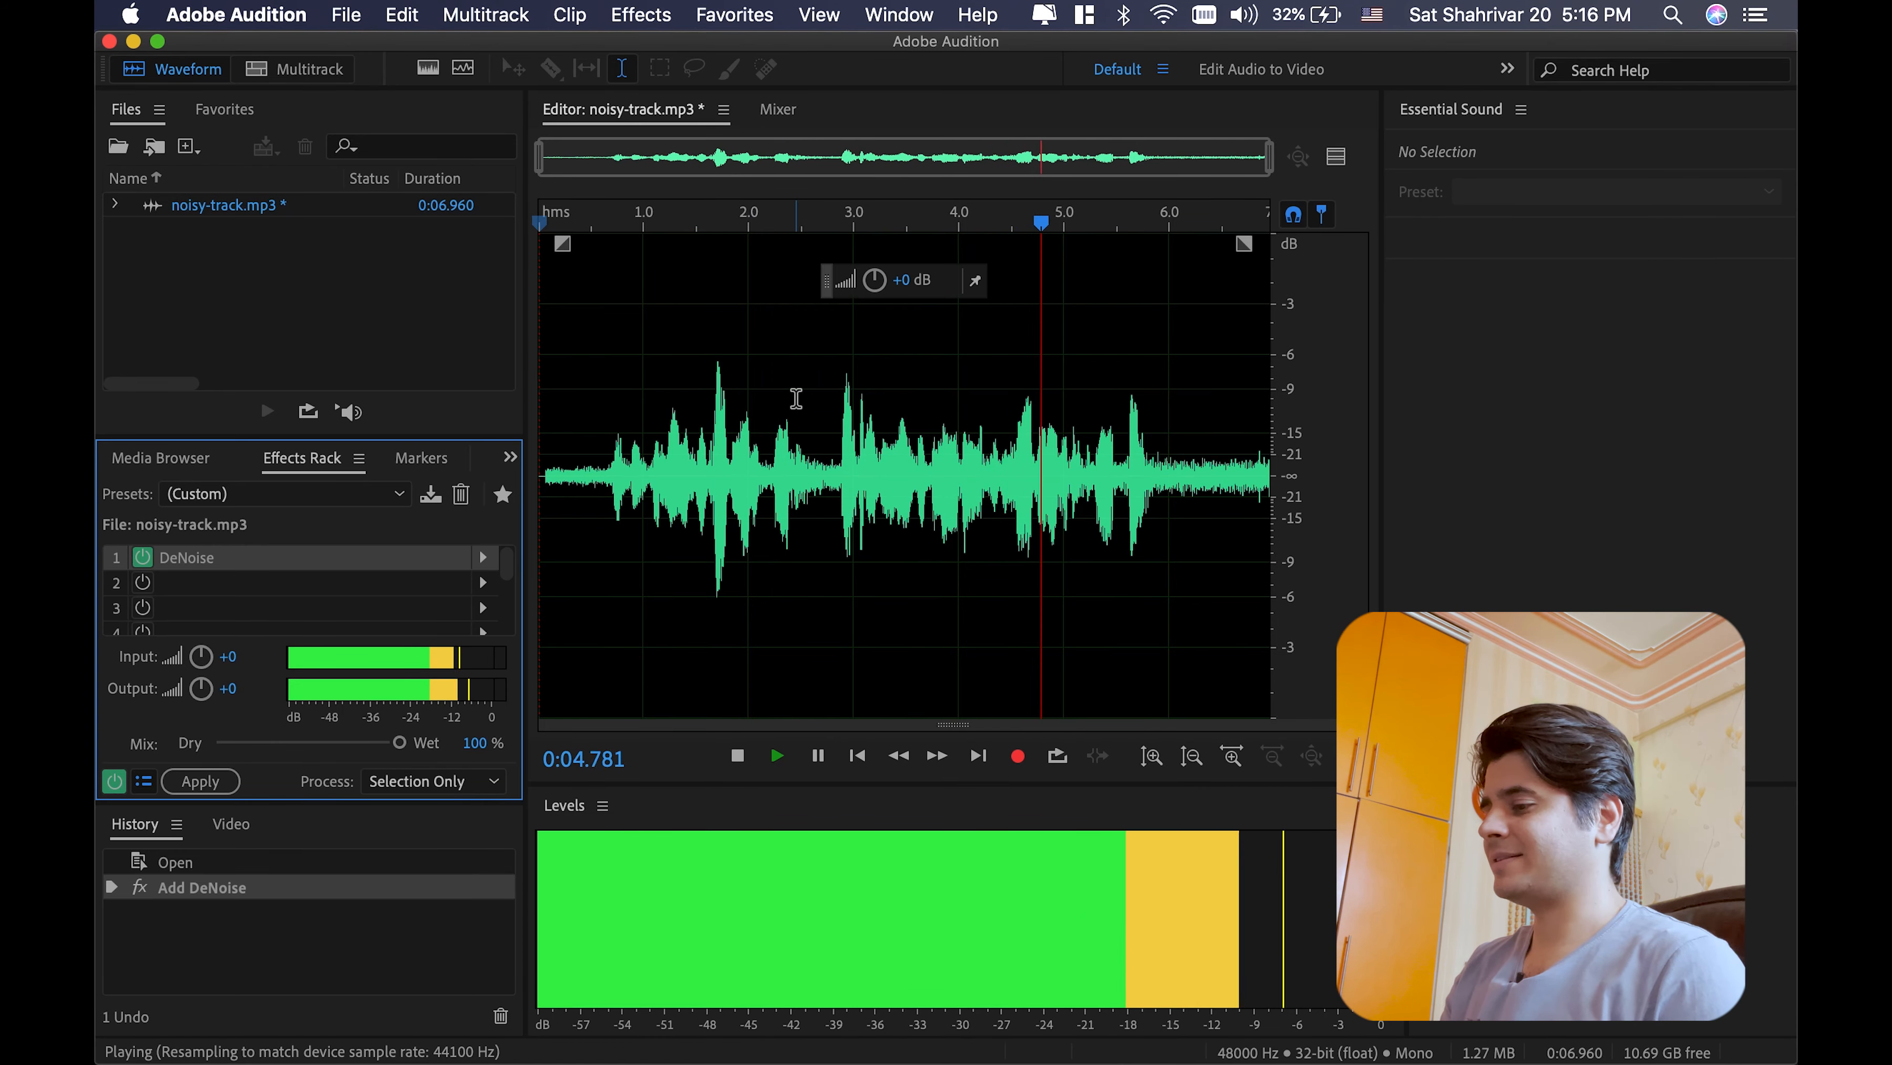
{"action": "key", "text": "space"}
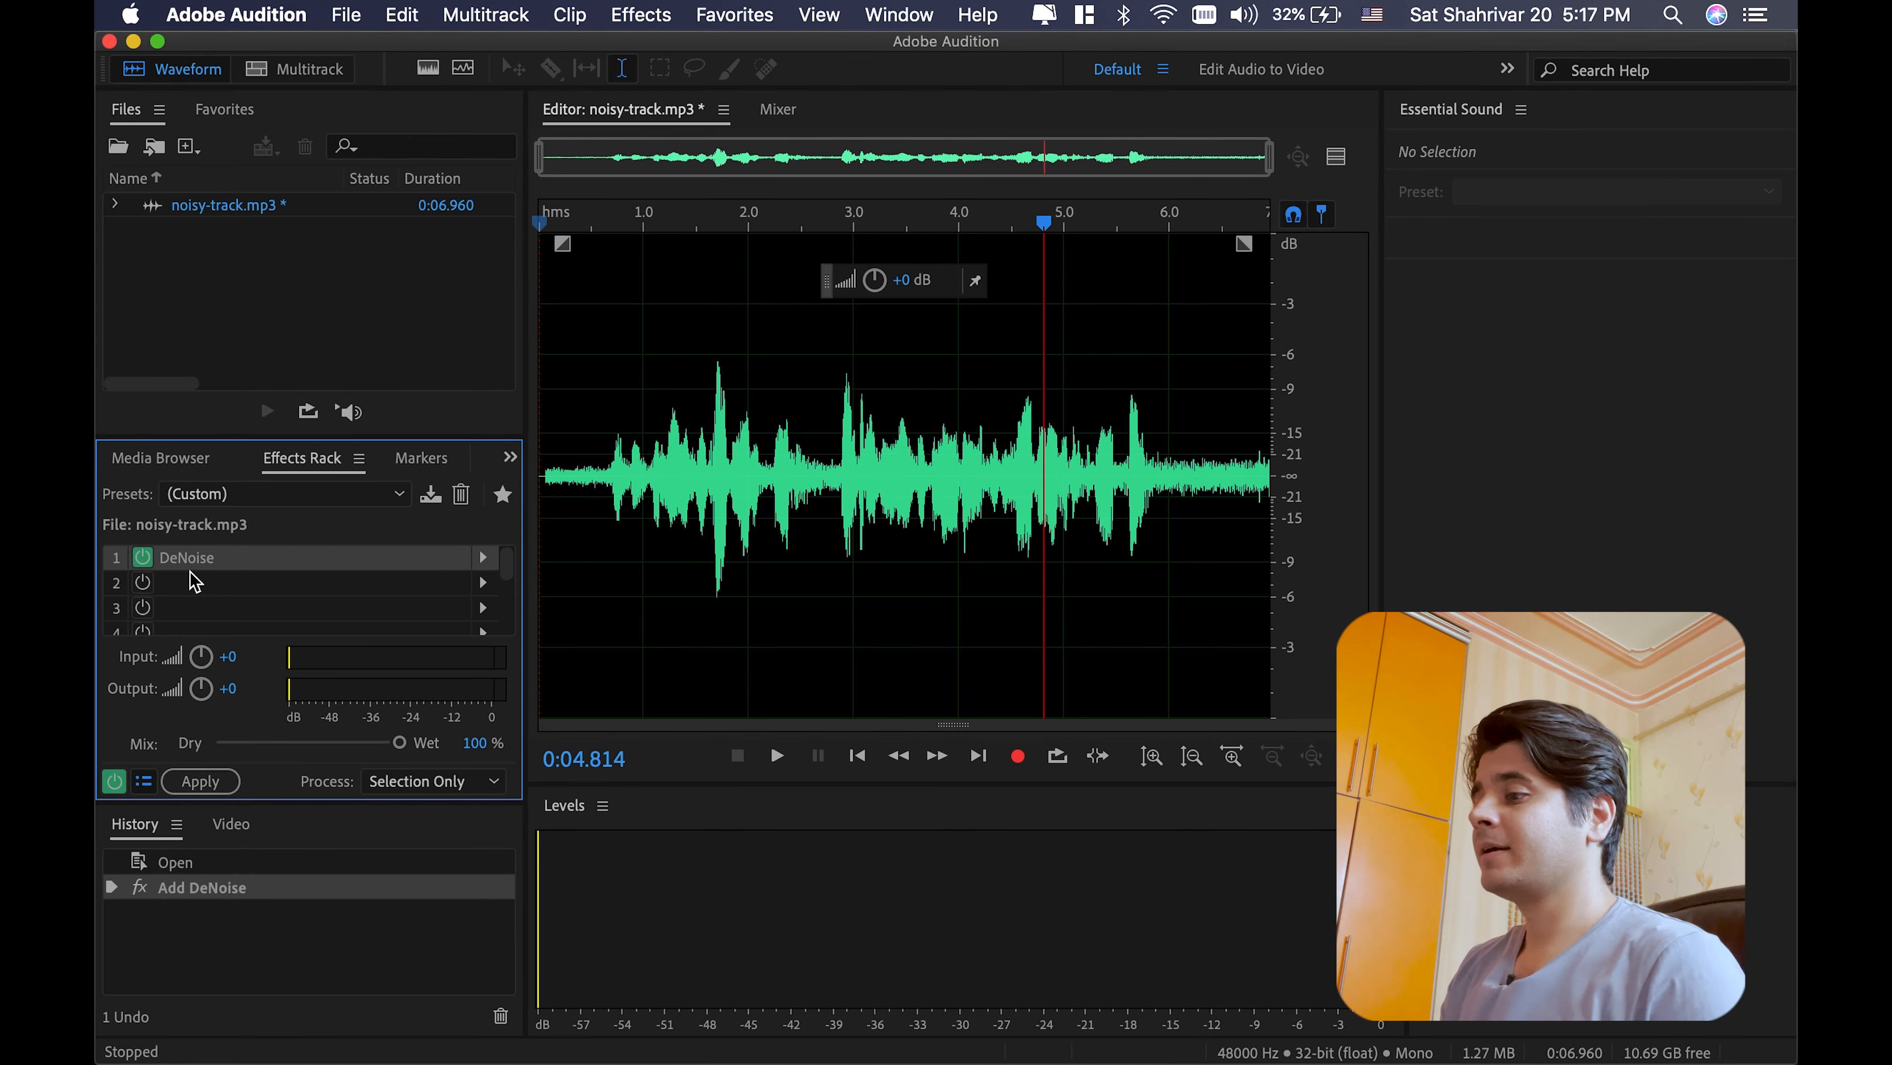
{"action": "left_click", "coordinate": [199, 783]}
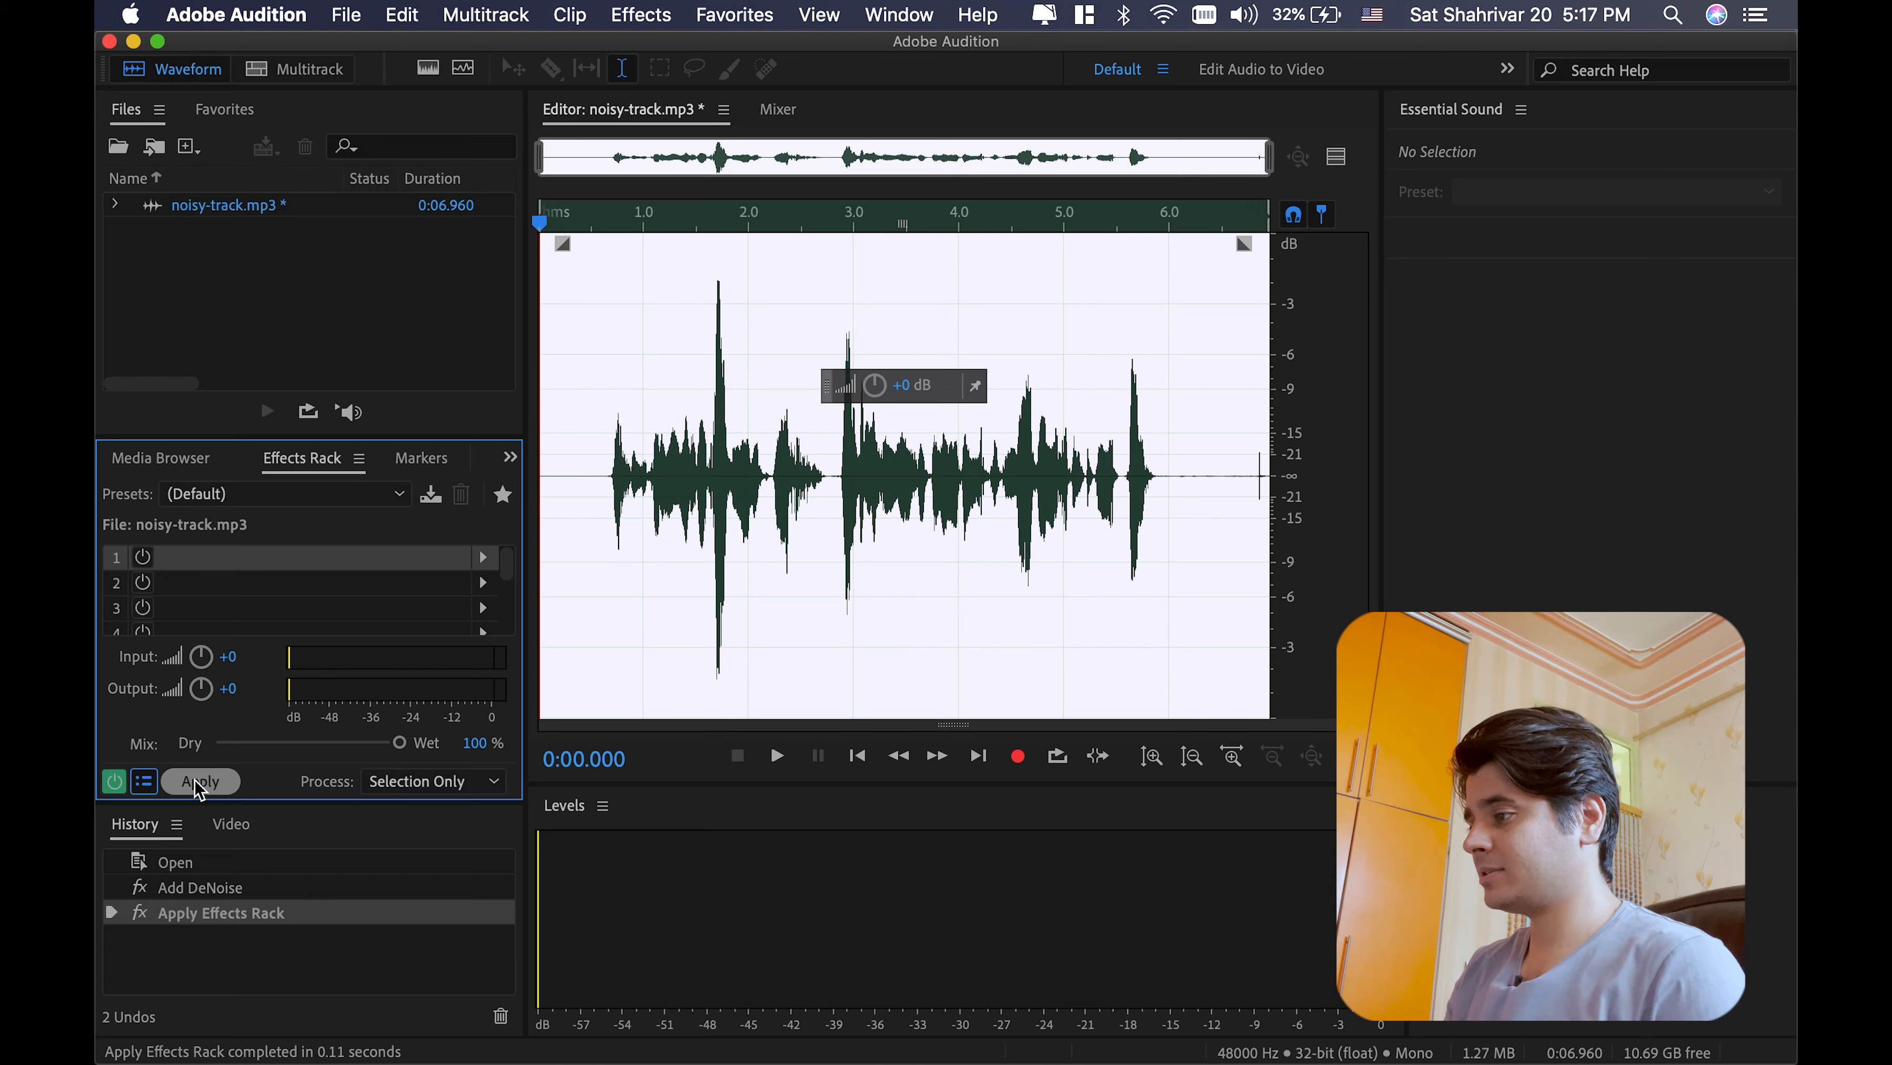
{"action": "key", "text": "space"}
{"action": "key", "text": "space"}
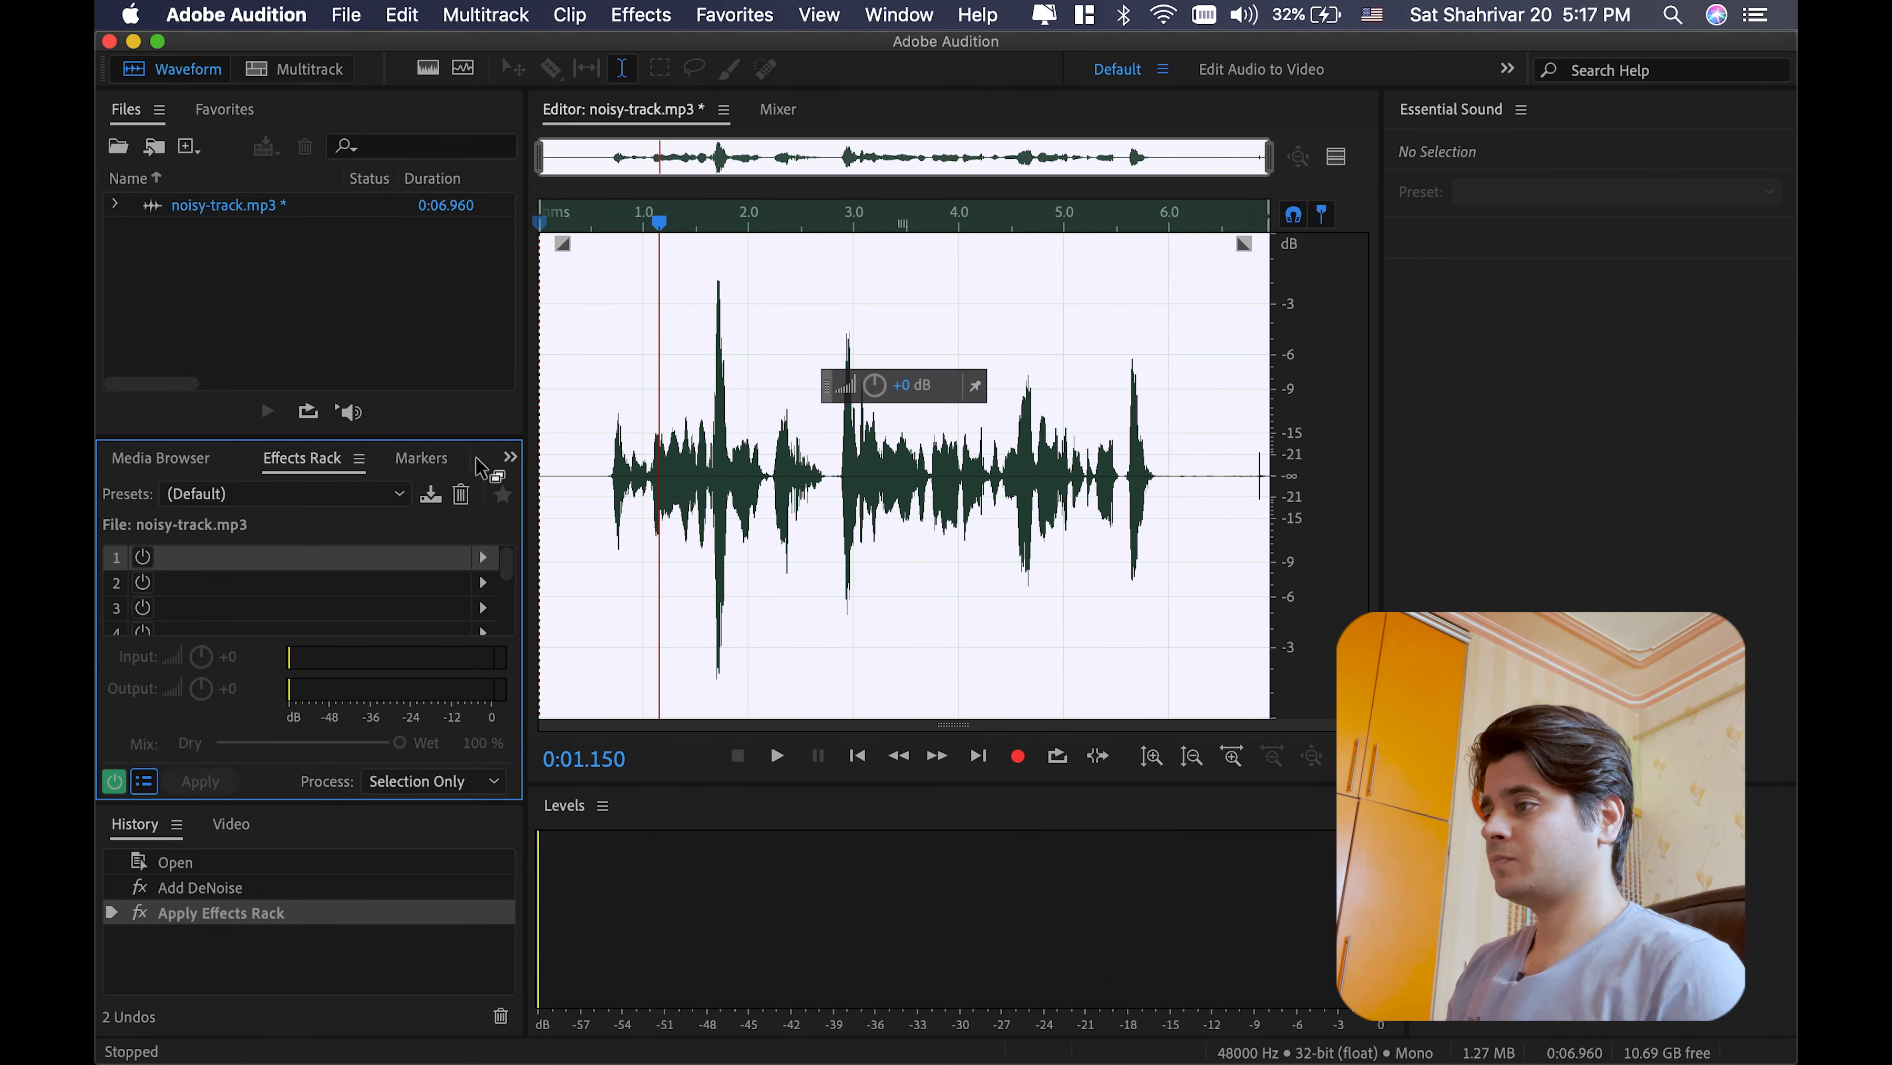
Step: Export the processed track to the Desktop as denoise.mp3 in MP3 Audio format, accepting the lossy compression
{"action": "left_click", "coordinate": [347, 16]}
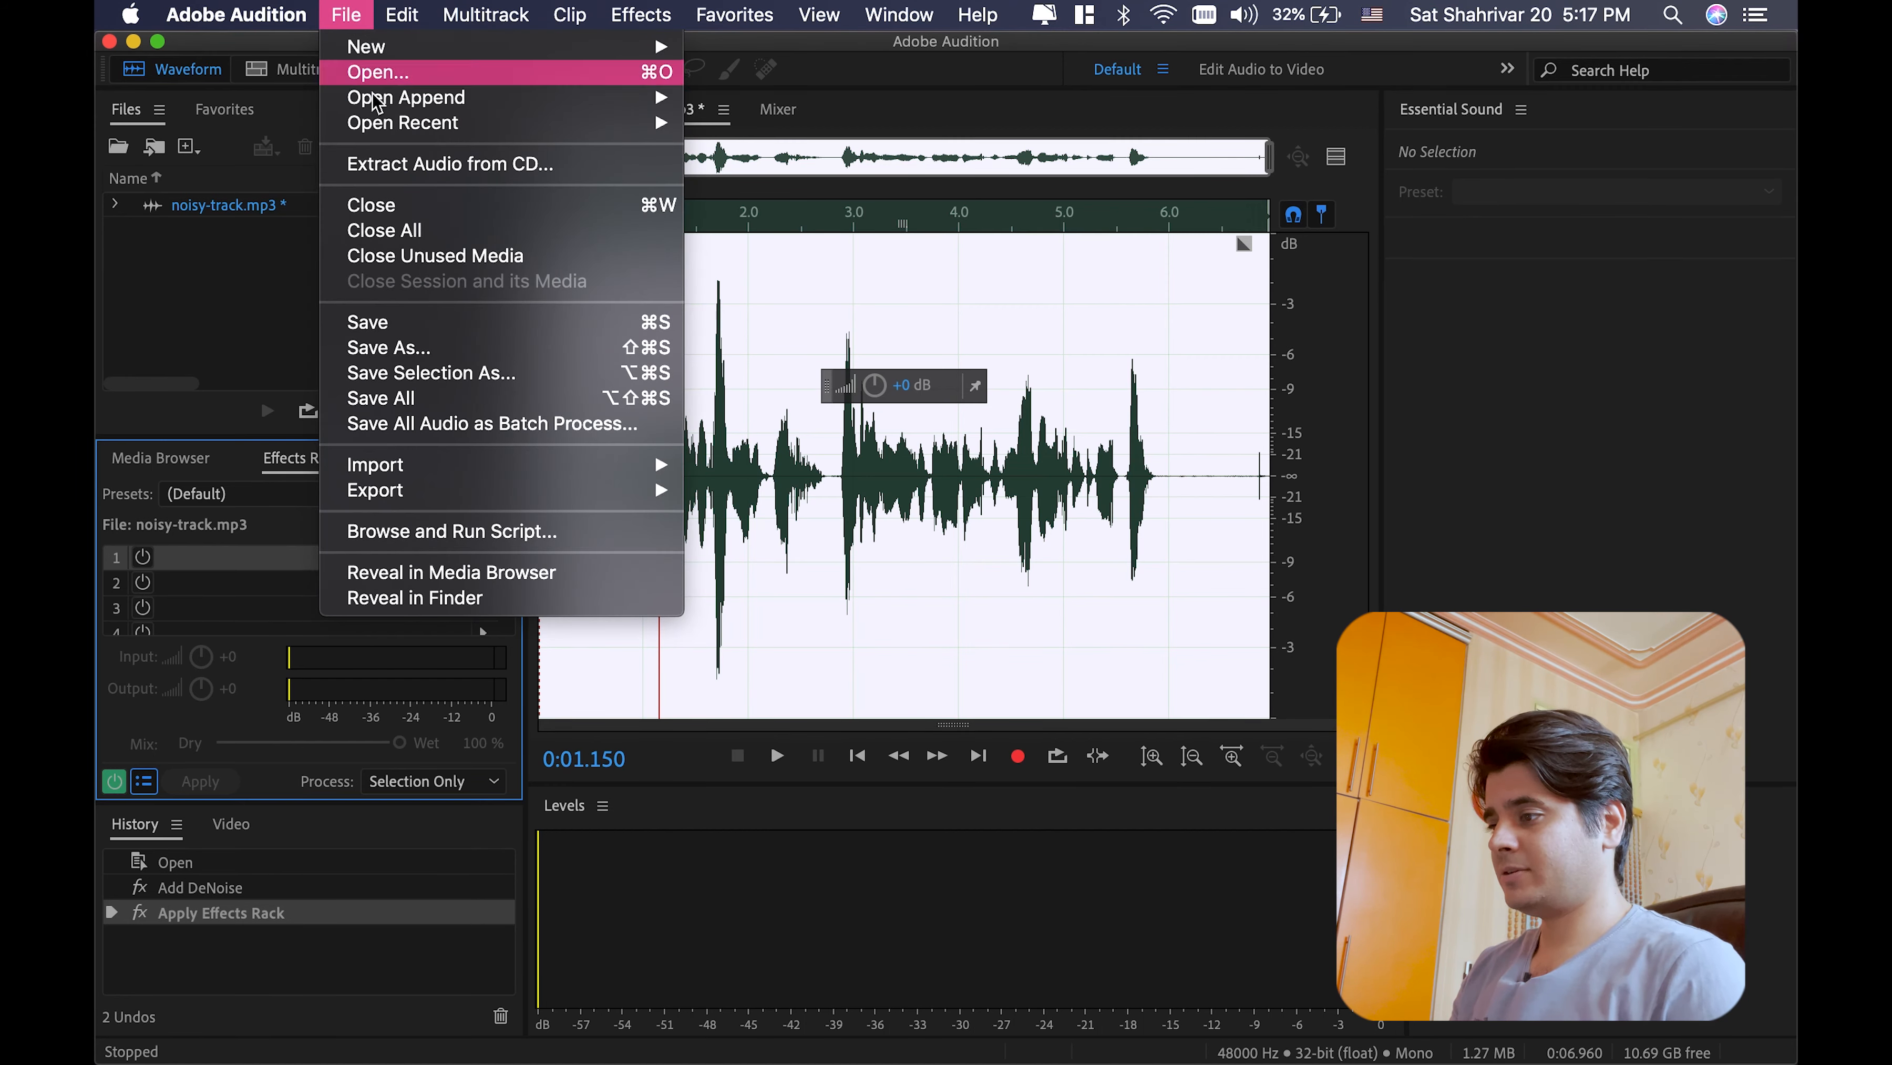
{"action": "mouse_move", "coordinate": [544, 494]}
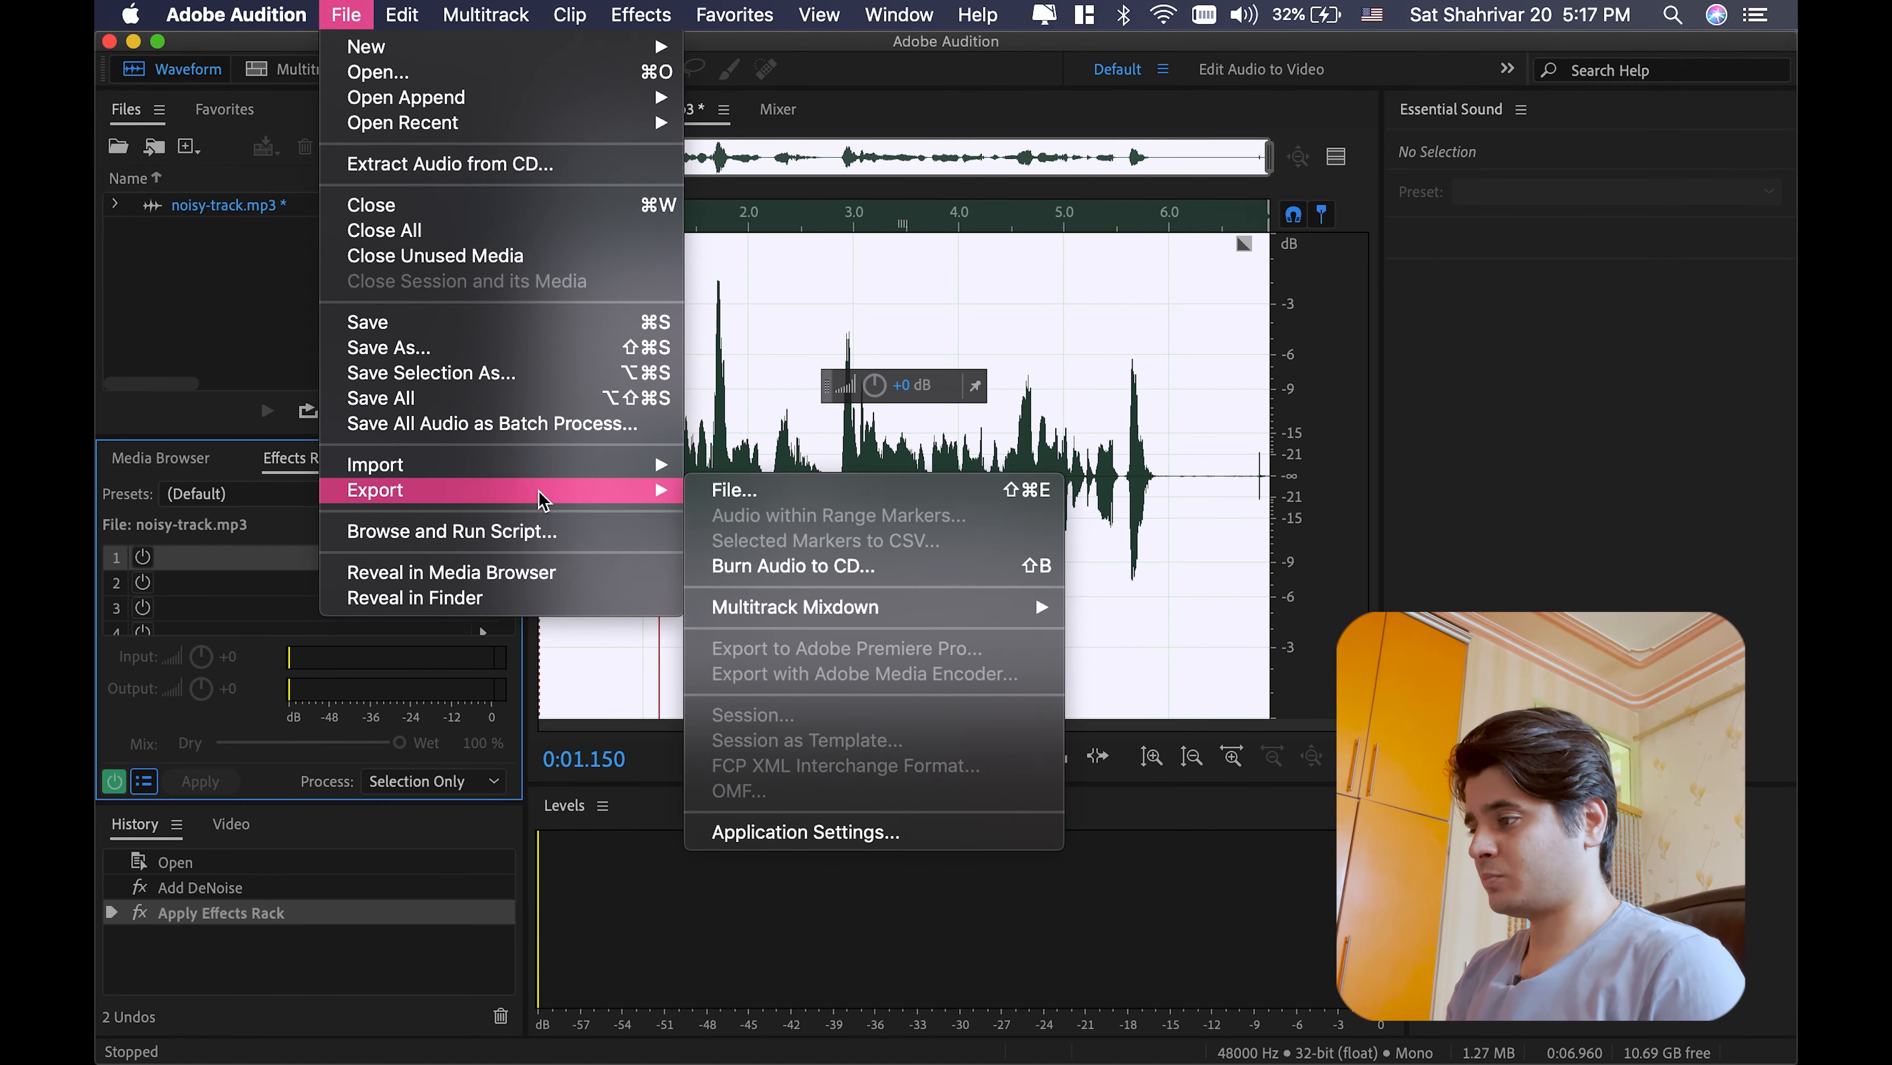
{"action": "left_click", "coordinate": [734, 491]}
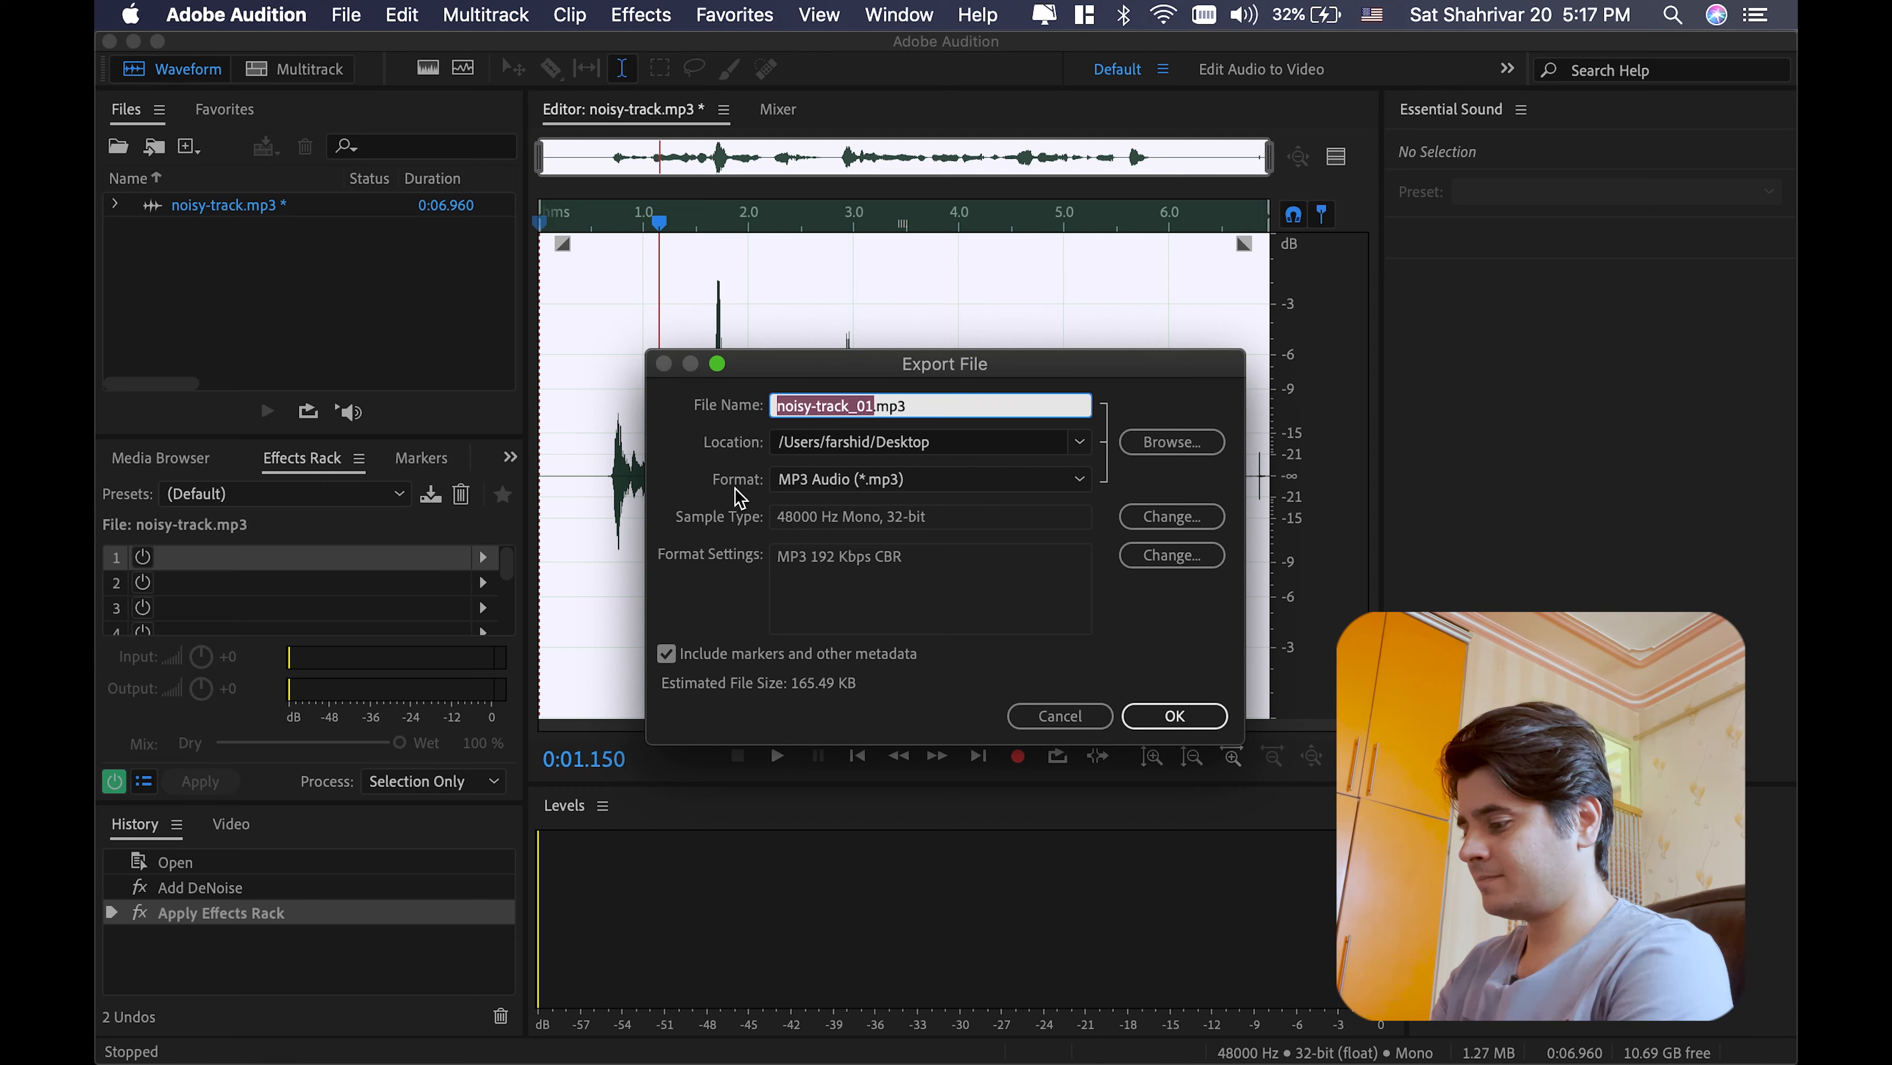
{"action": "type", "text": "denoise"}
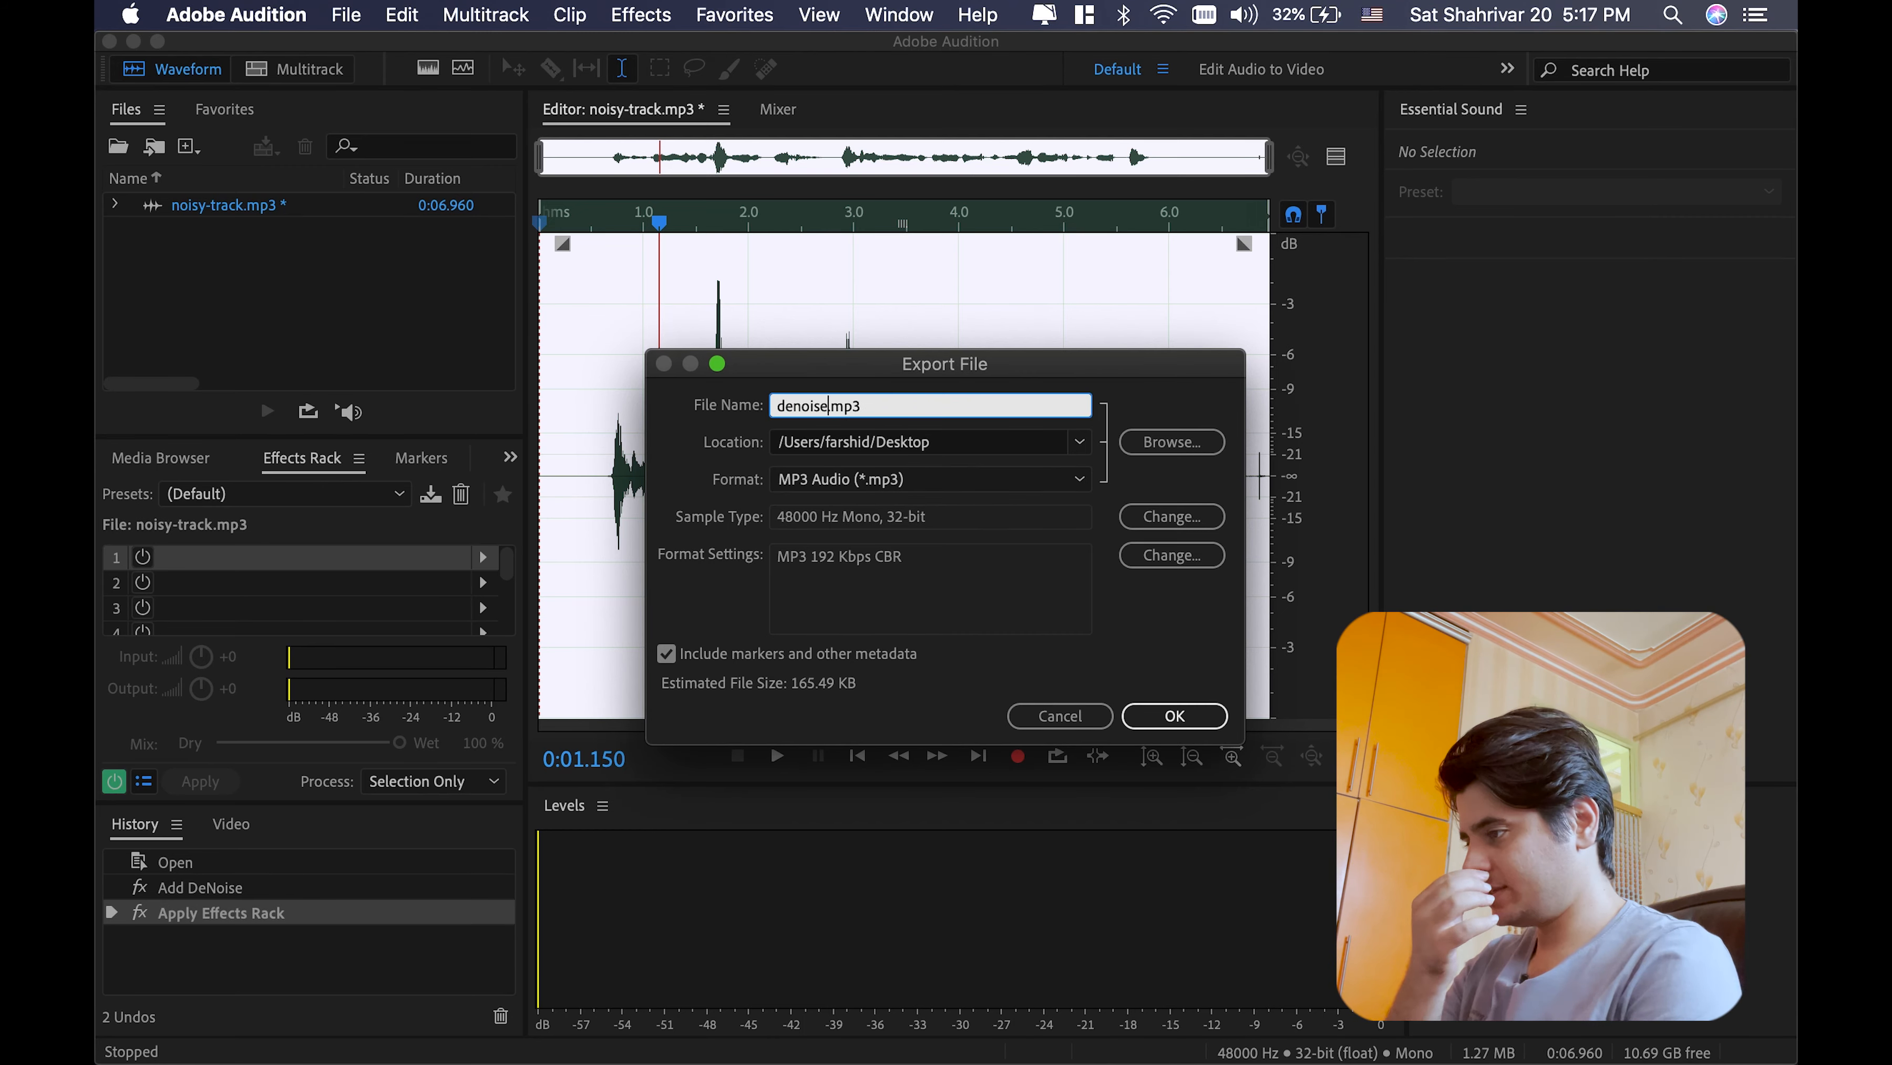
{"action": "left_click", "coordinate": [1084, 447]}
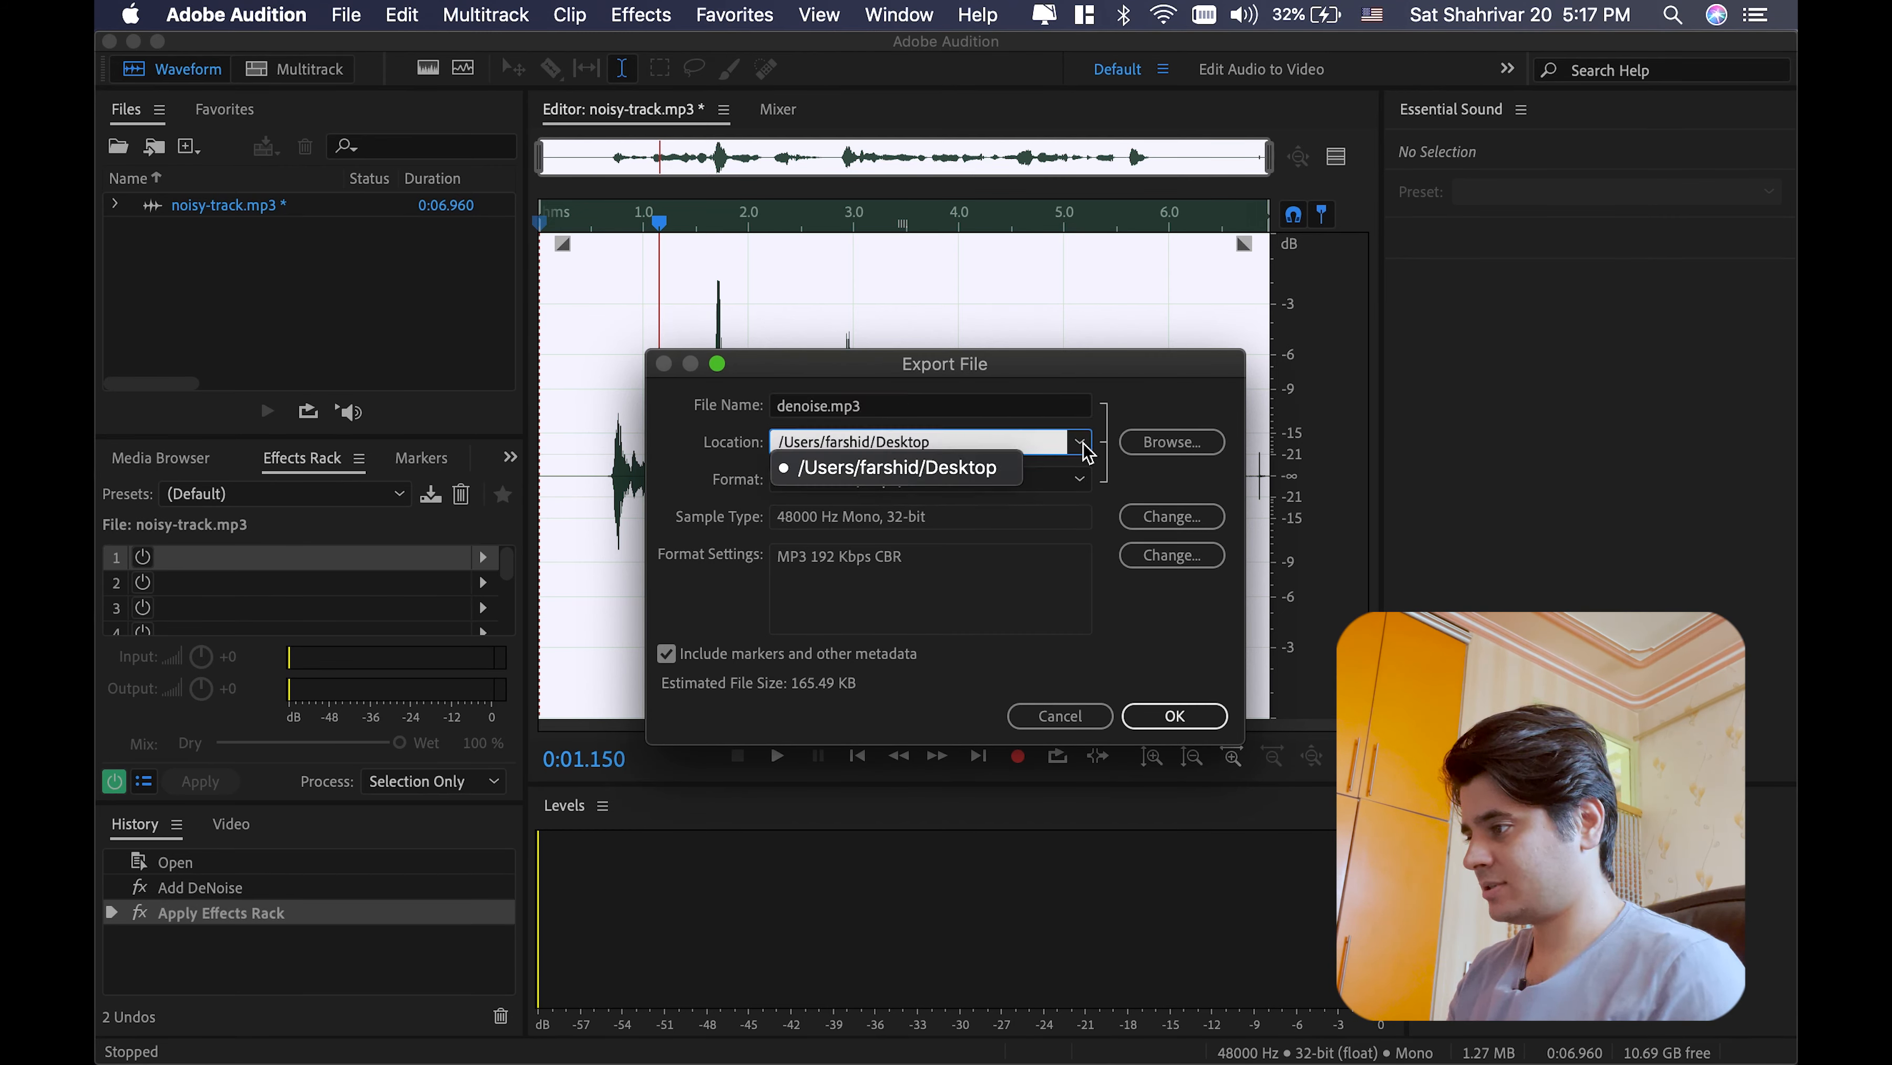
{"action": "left_click", "coordinate": [961, 470]}
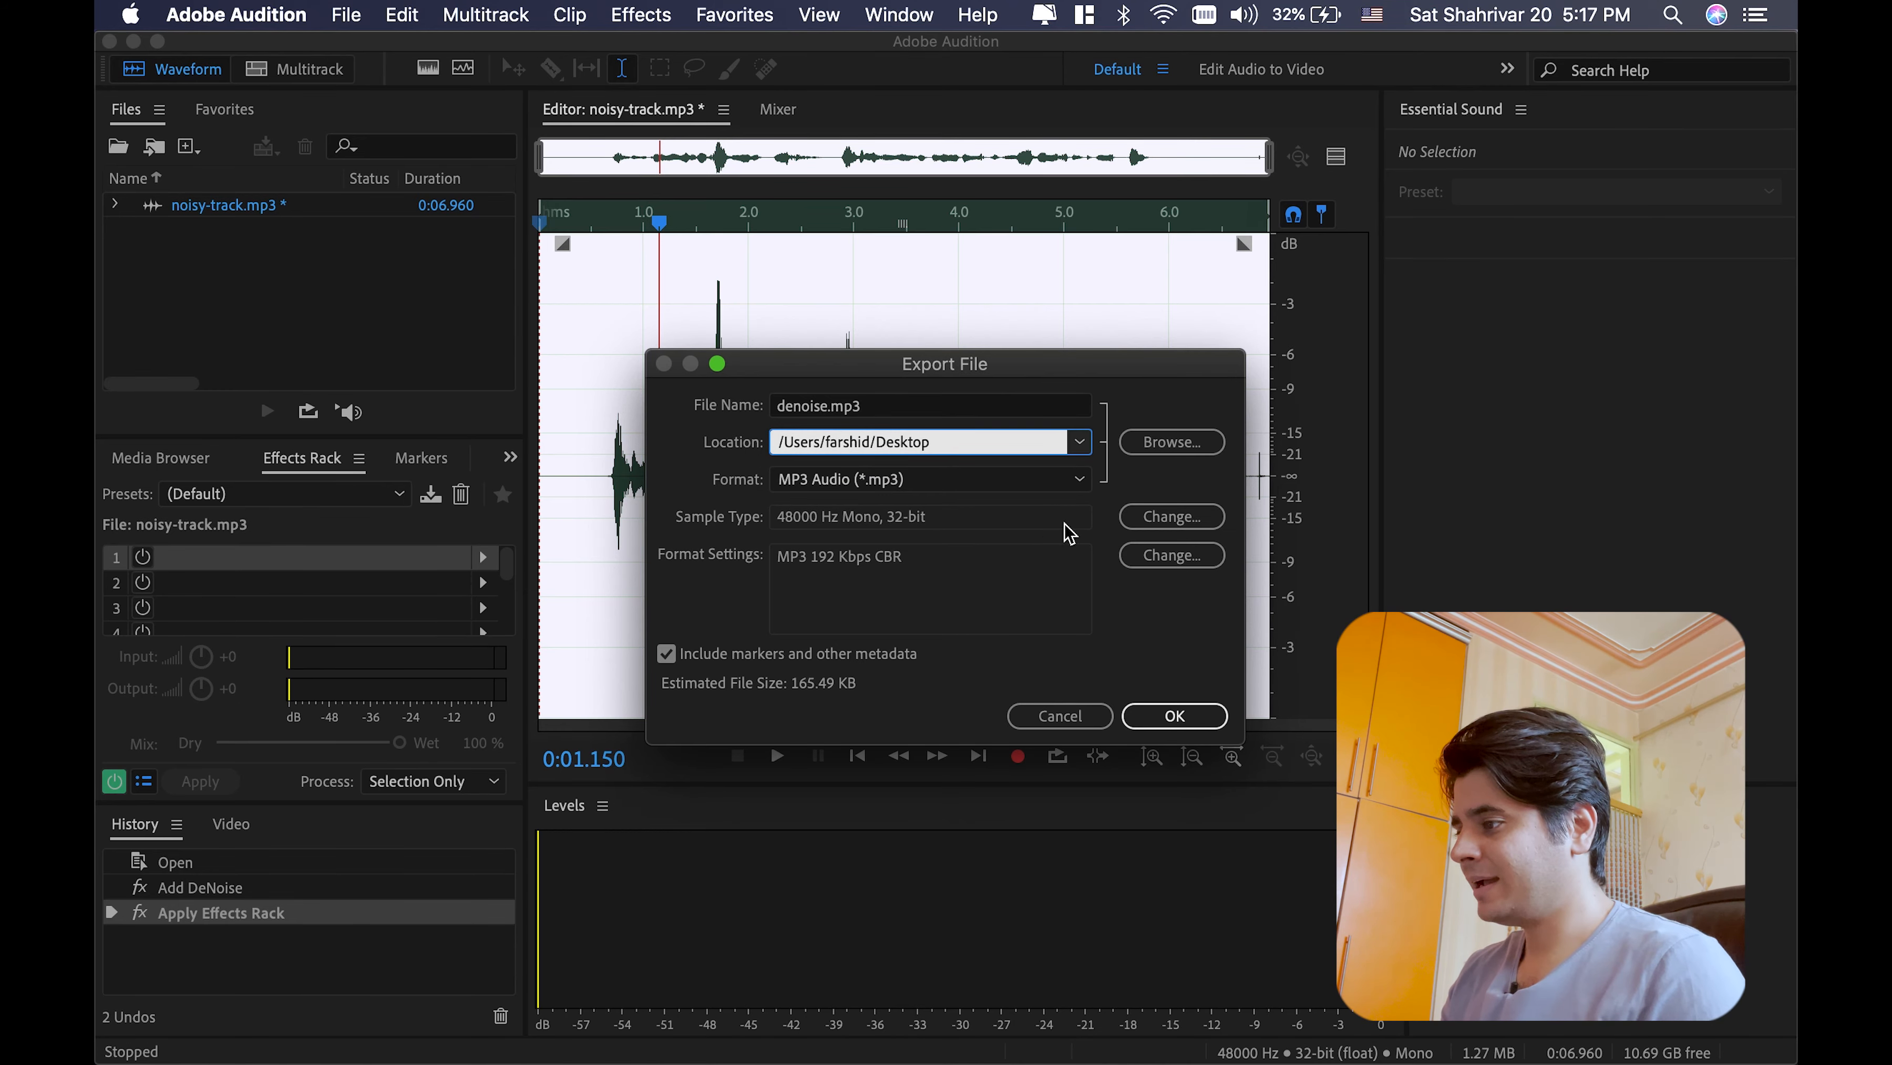
{"action": "left_click", "coordinate": [1059, 483]}
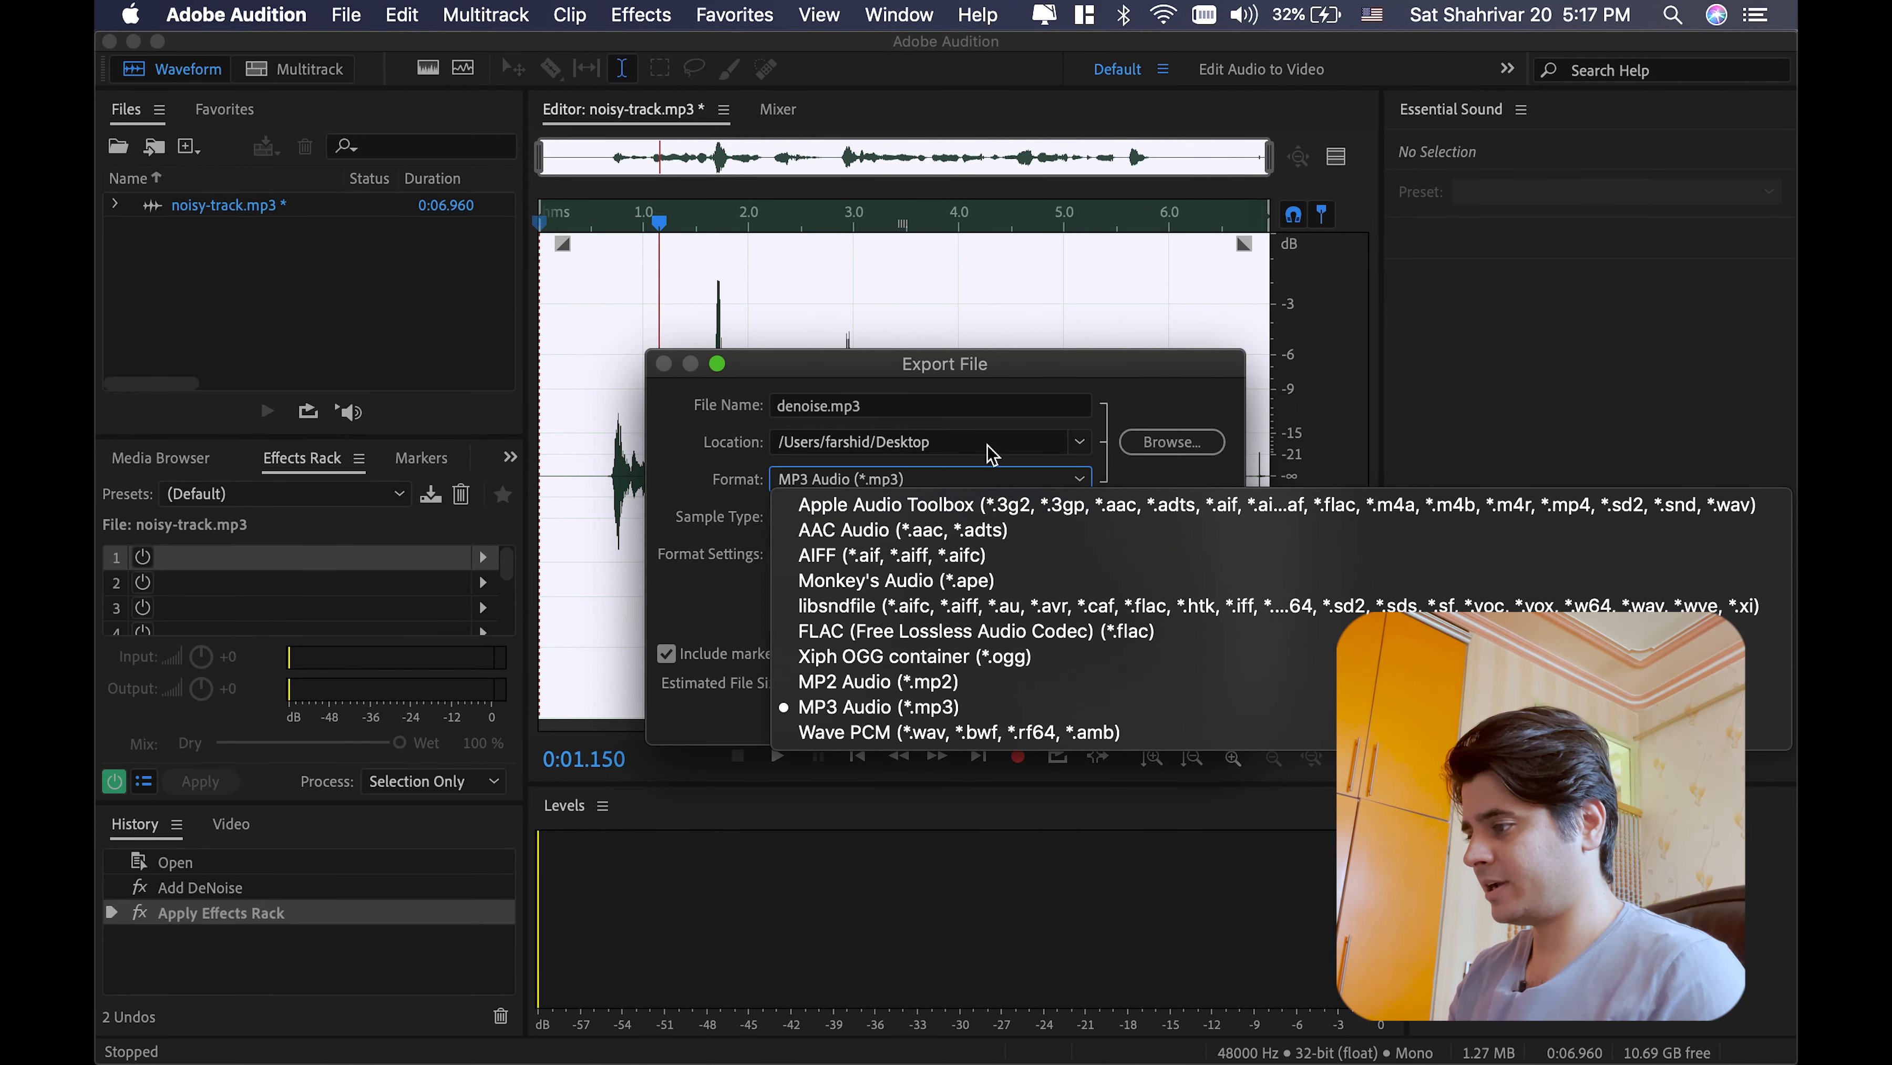
{"action": "left_click", "coordinate": [931, 708]}
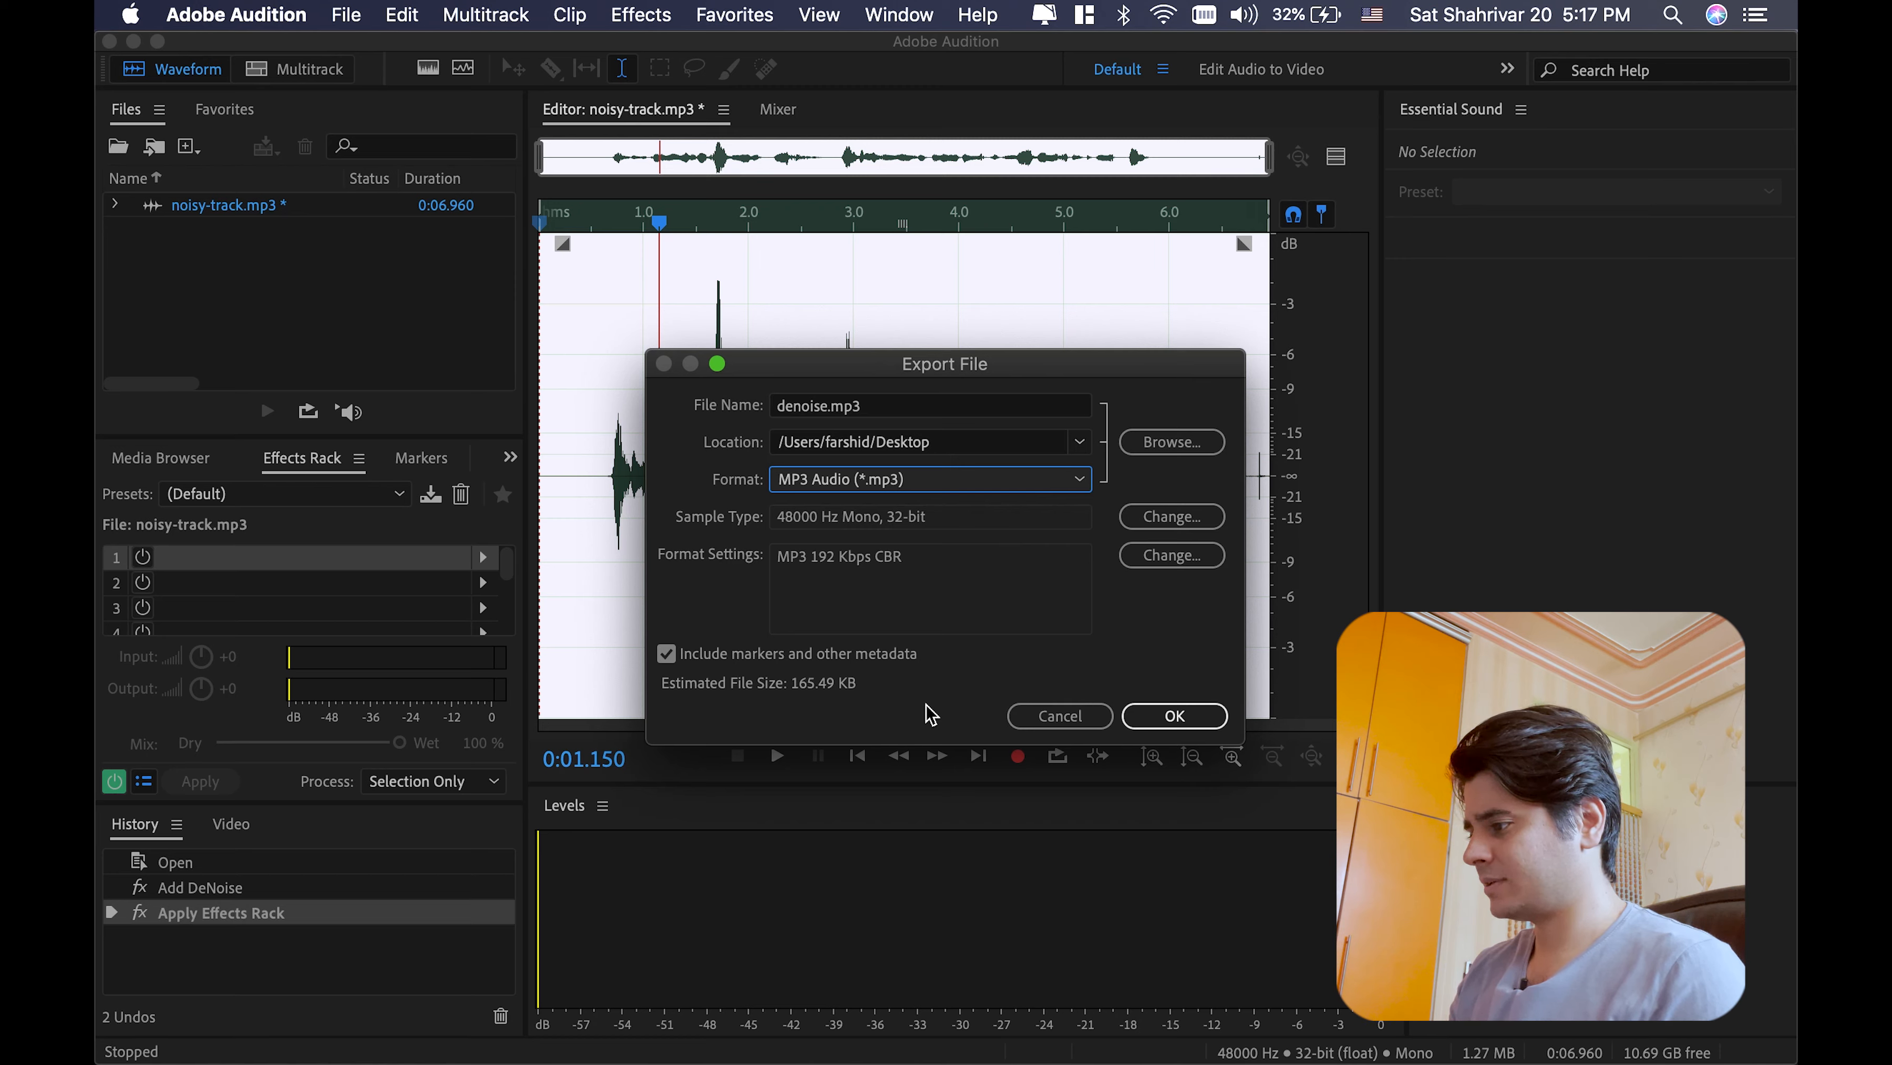
{"action": "left_click", "coordinate": [1175, 718]}
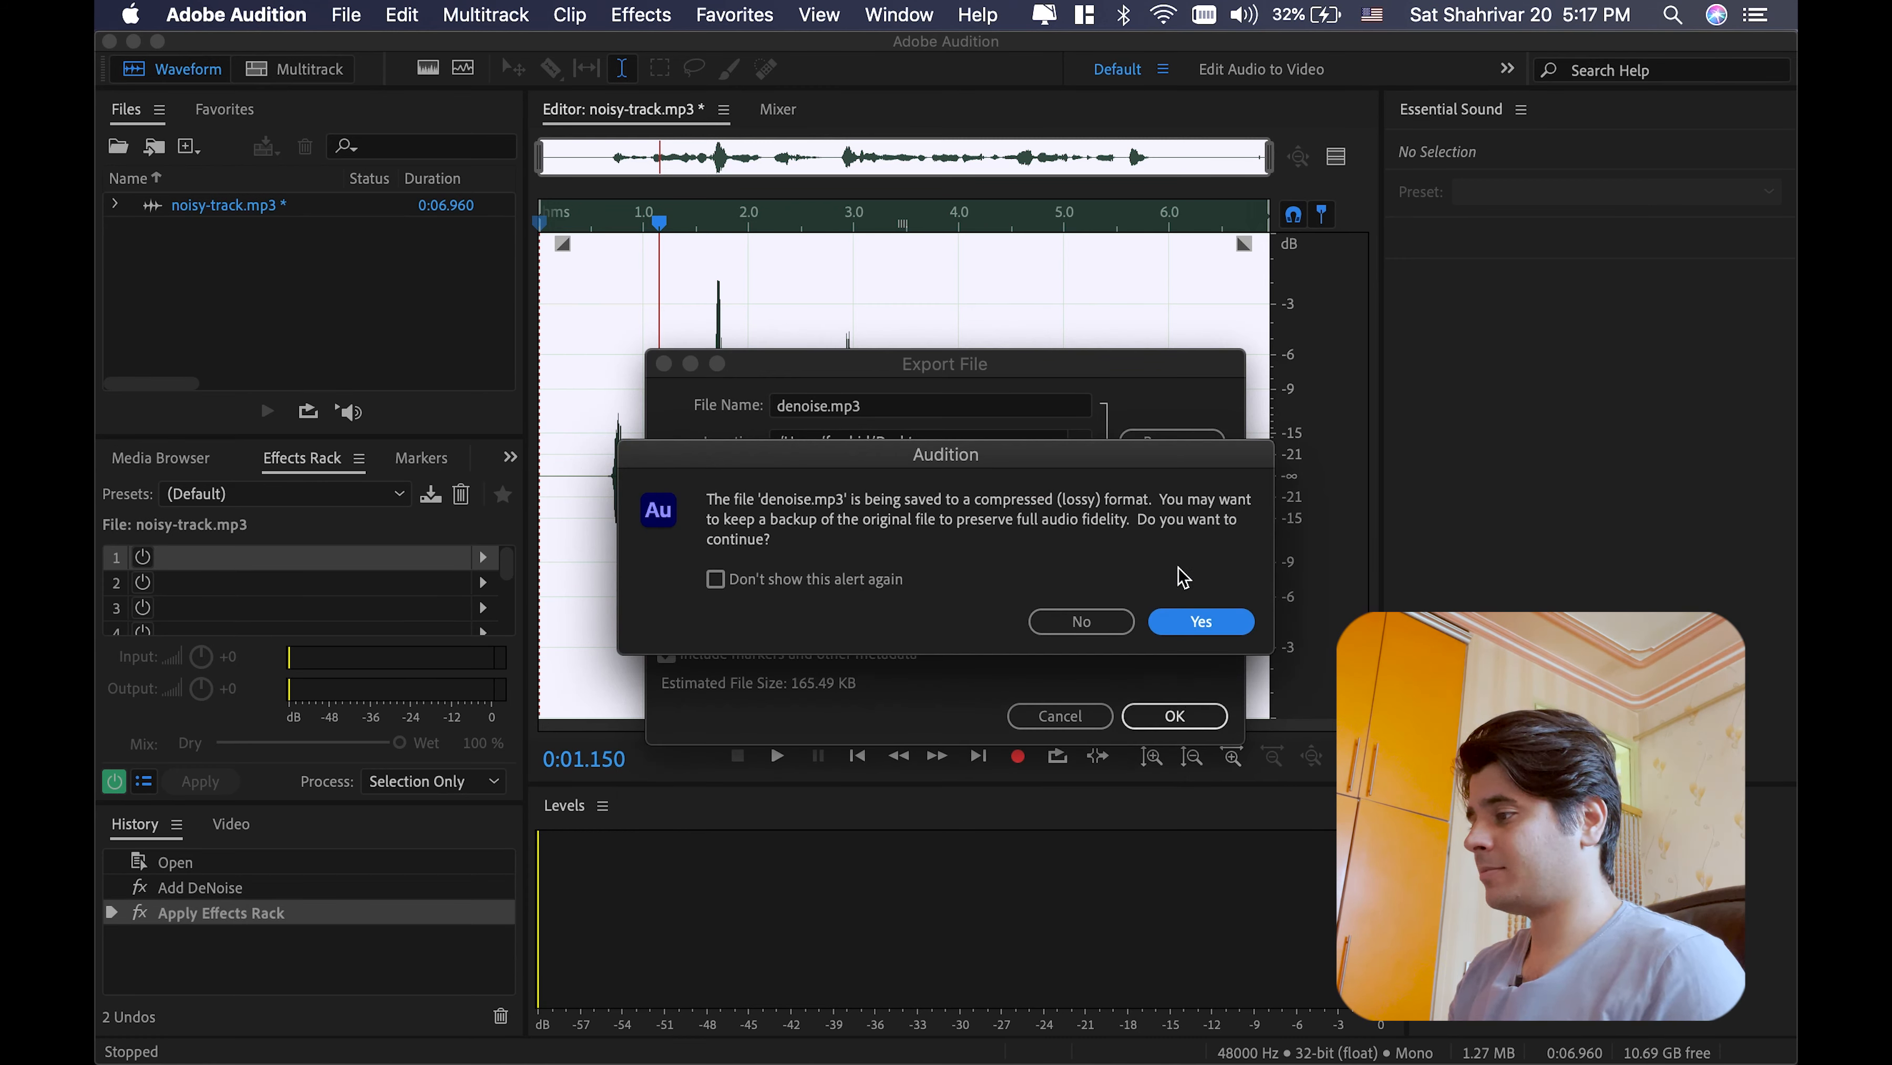
{"action": "left_click", "coordinate": [1201, 622]}
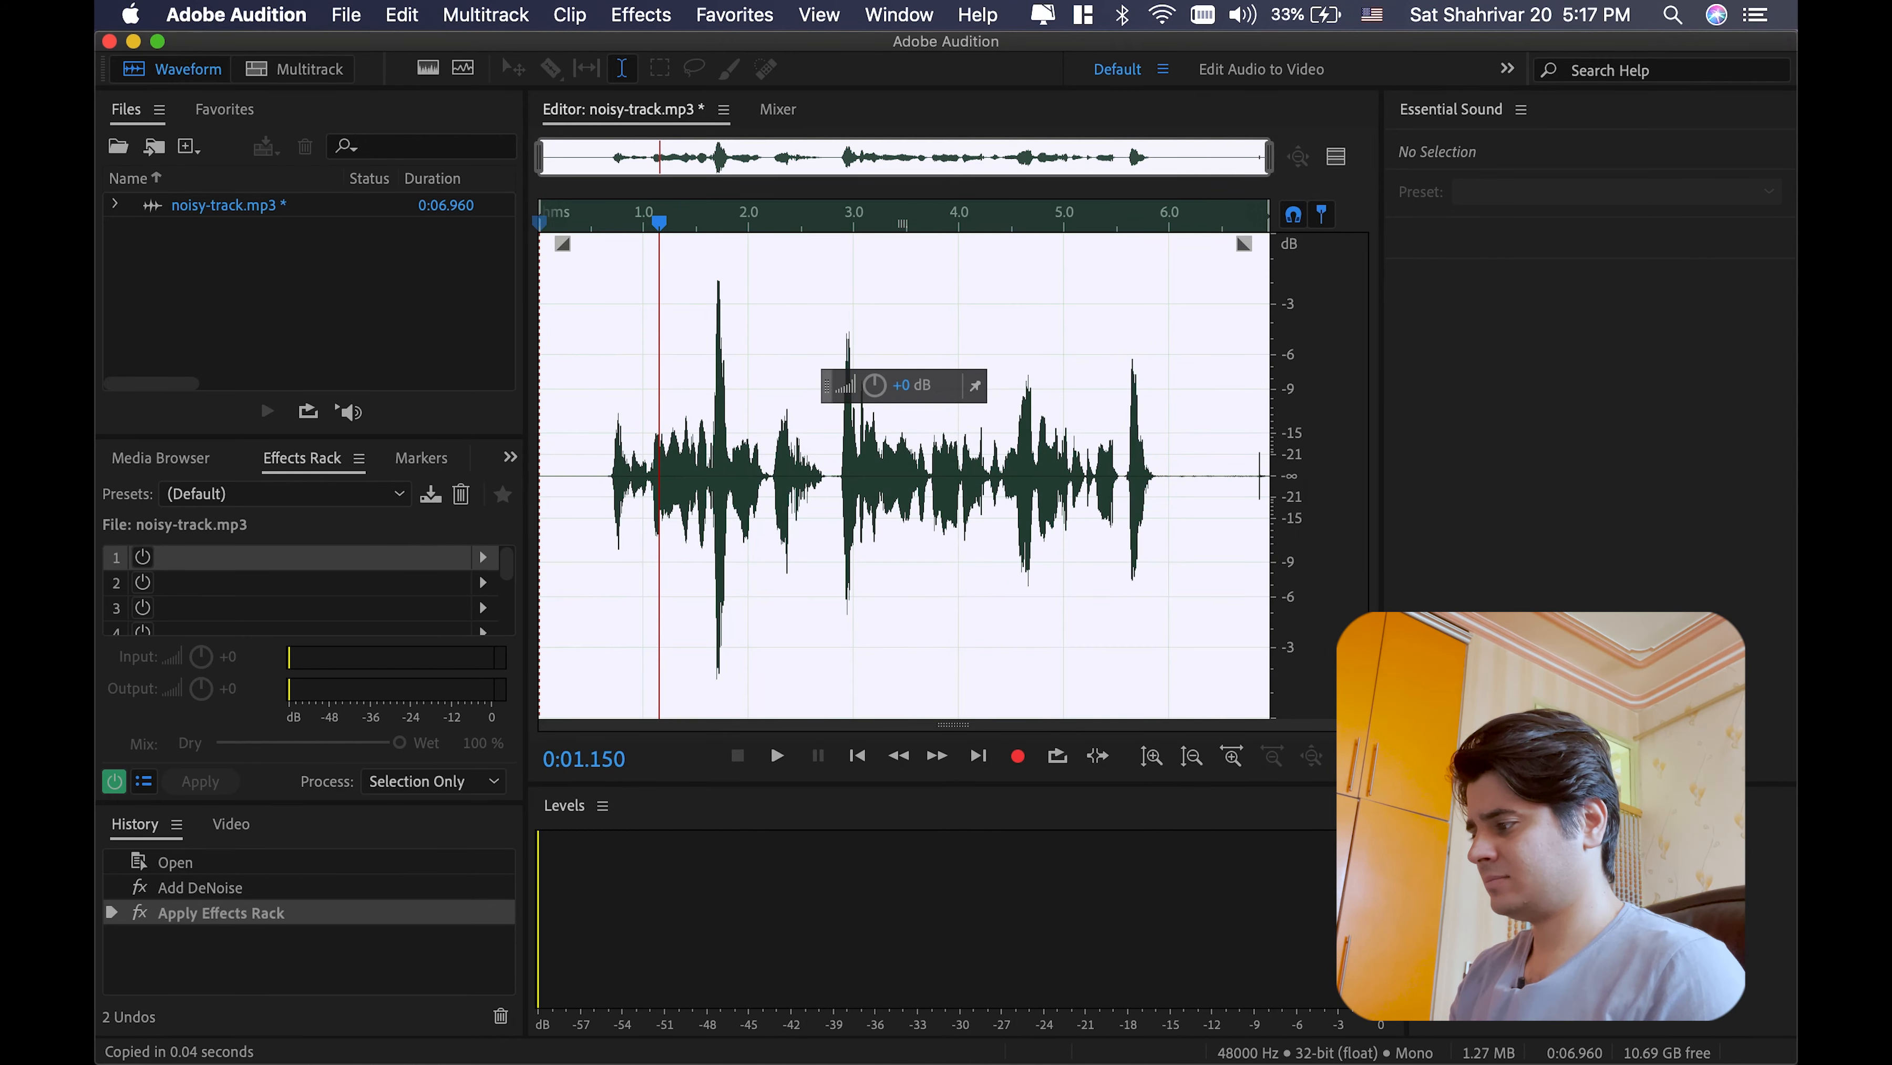
Step: Show the desktop, listen to denoise.mp3 in a Quick Look preview, and close the preview
{"action": "key", "text": "F11"}
{"action": "left_click", "coordinate": [1724, 437]}
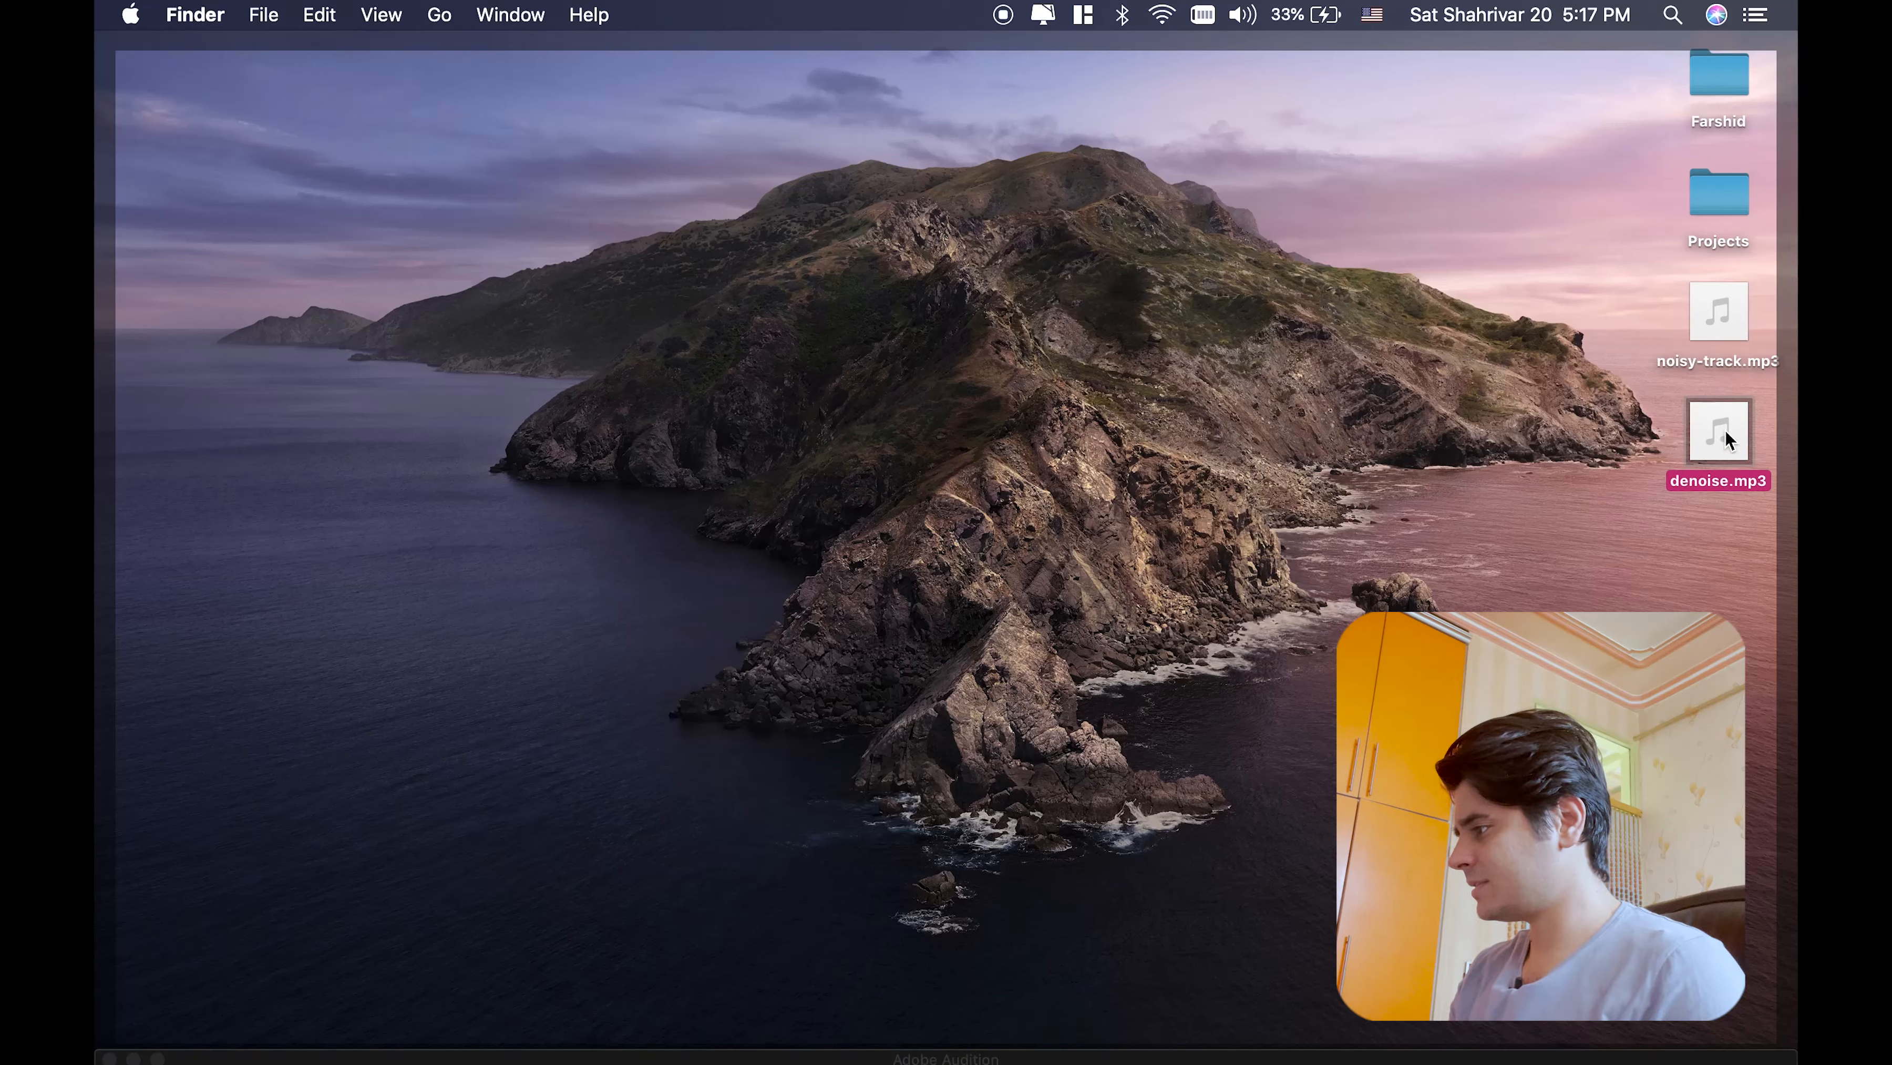
{"action": "key", "text": "space"}
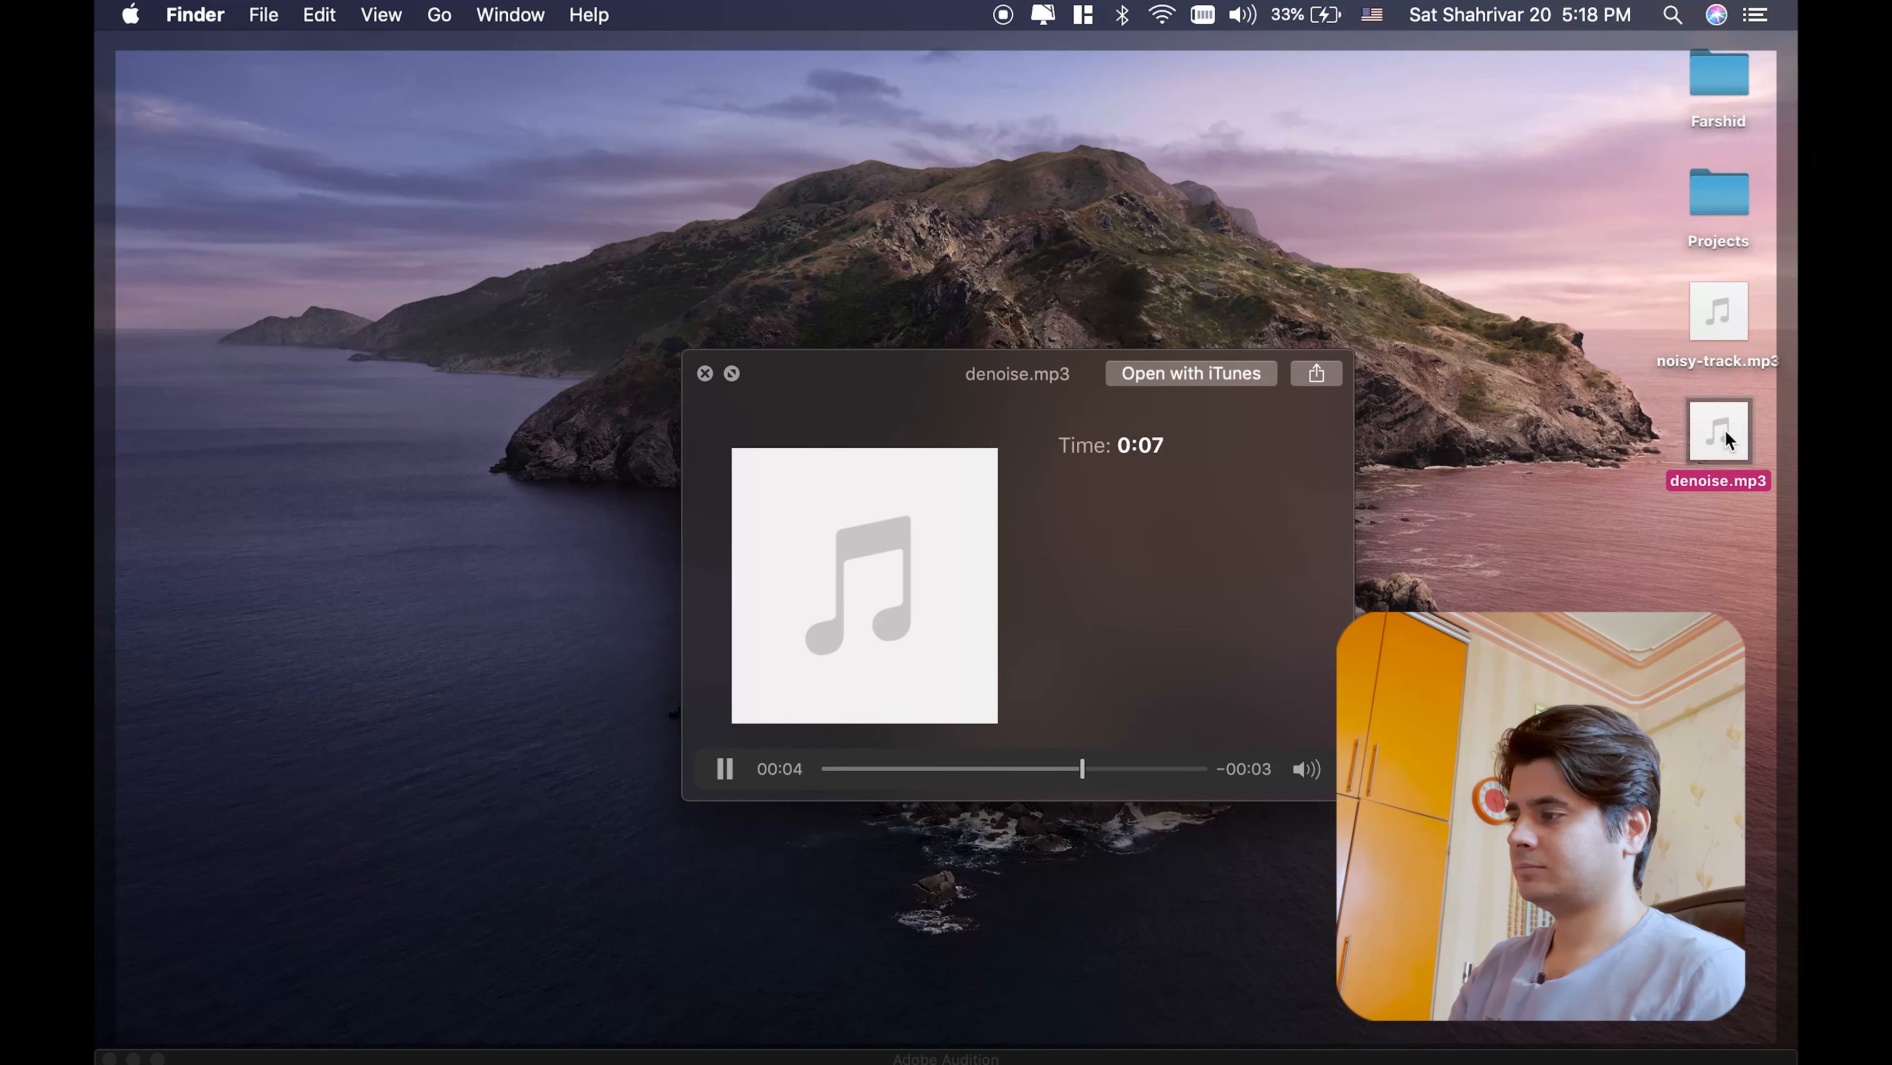
{"action": "key", "text": "space"}
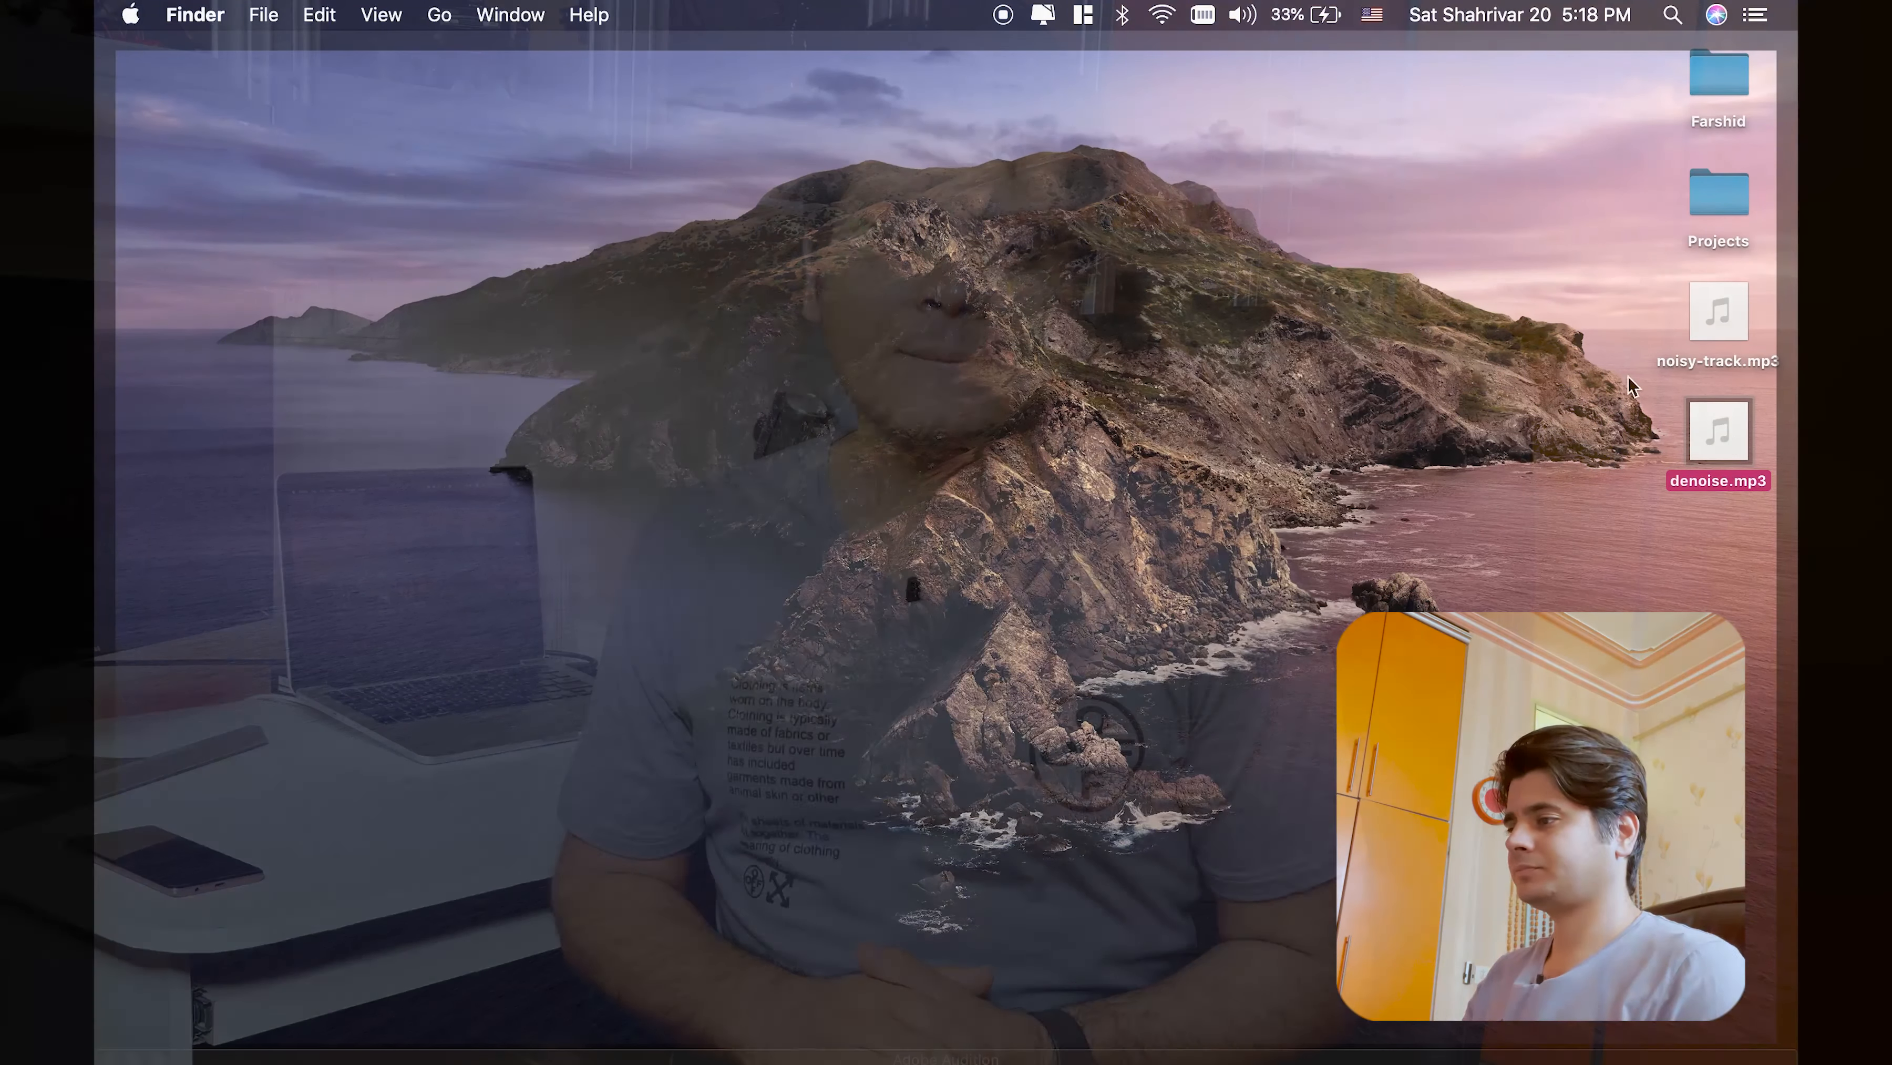